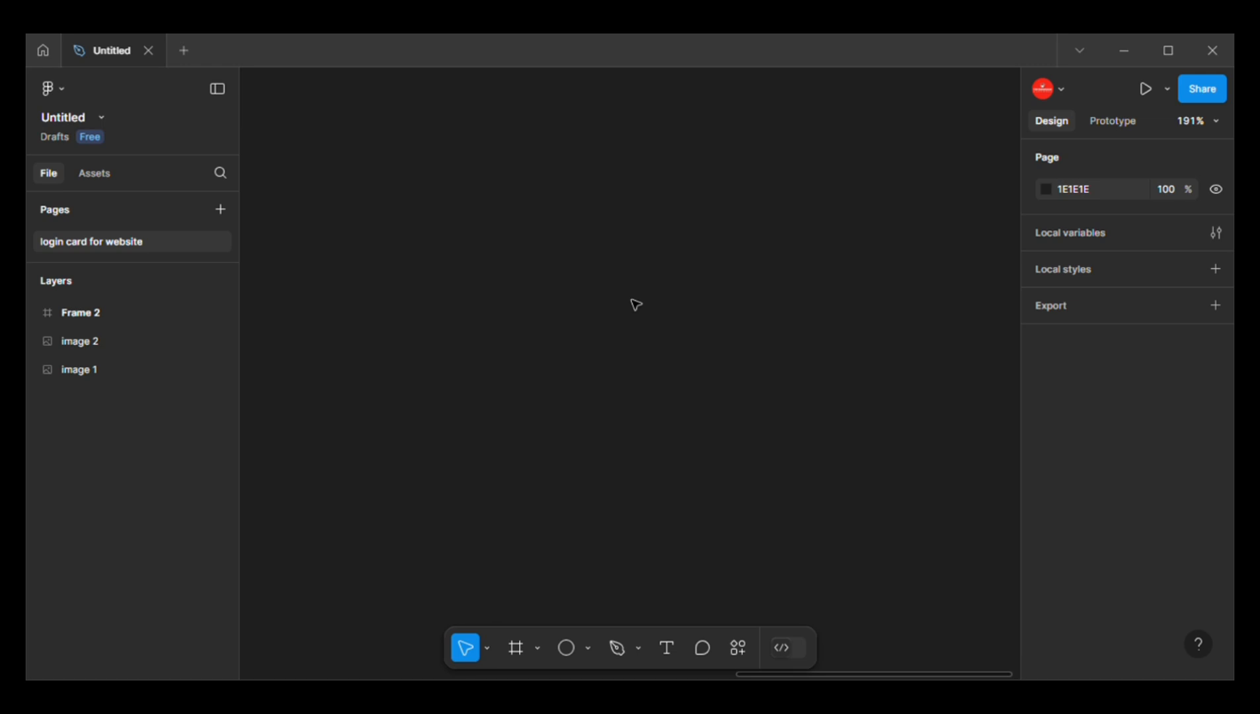
- Draw a new frame on the empty canvas and set its size to 100 wide by 150 high
key(f)
drag(517, 226, 720, 364)
click(1074, 428)
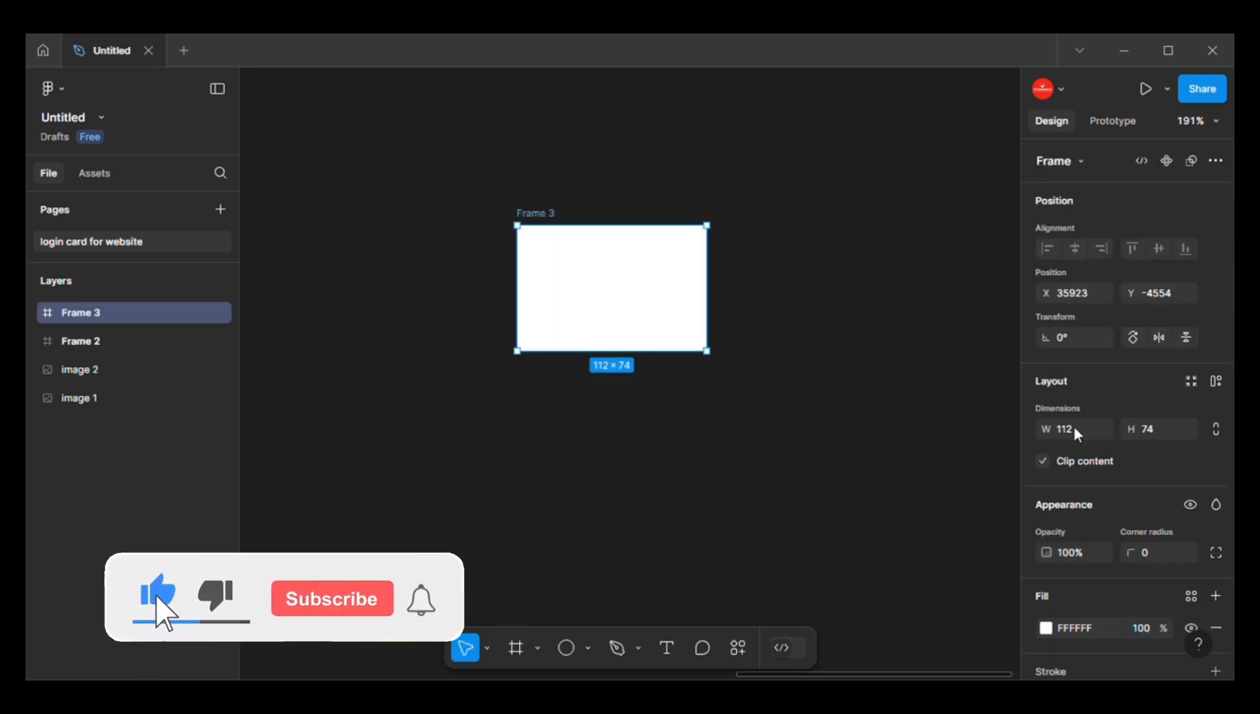
text(100)
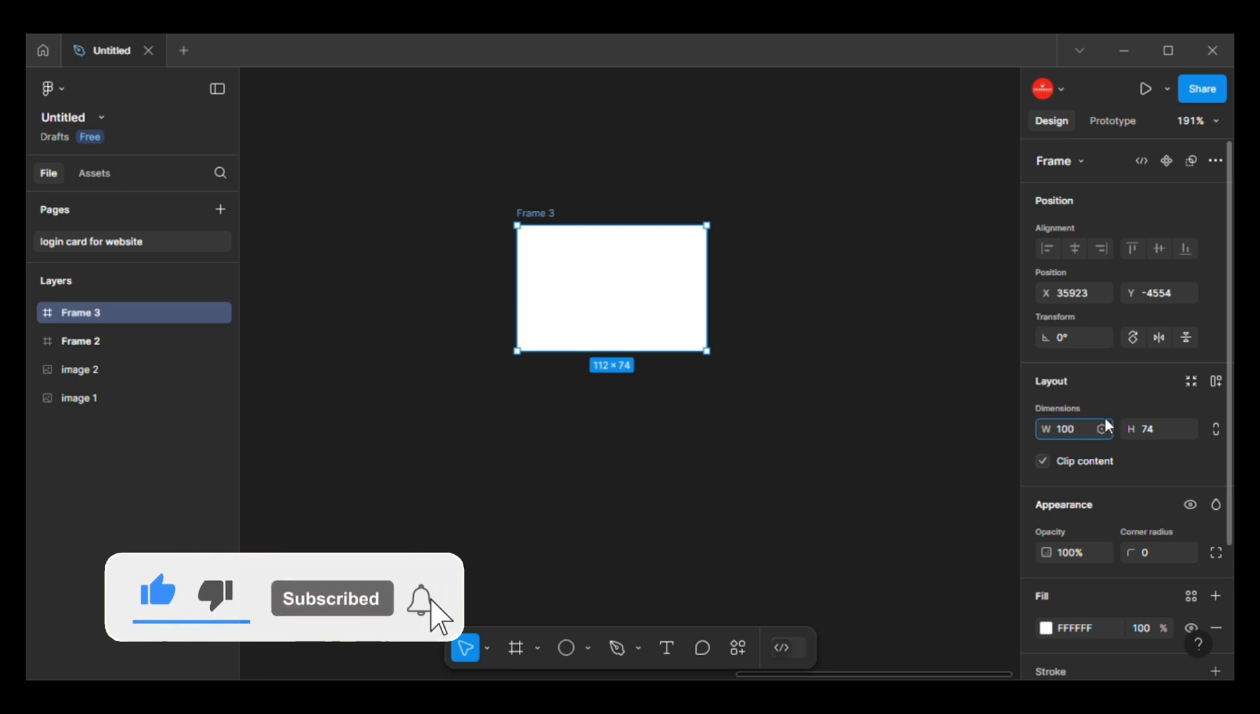
click(1155, 432)
text(150)
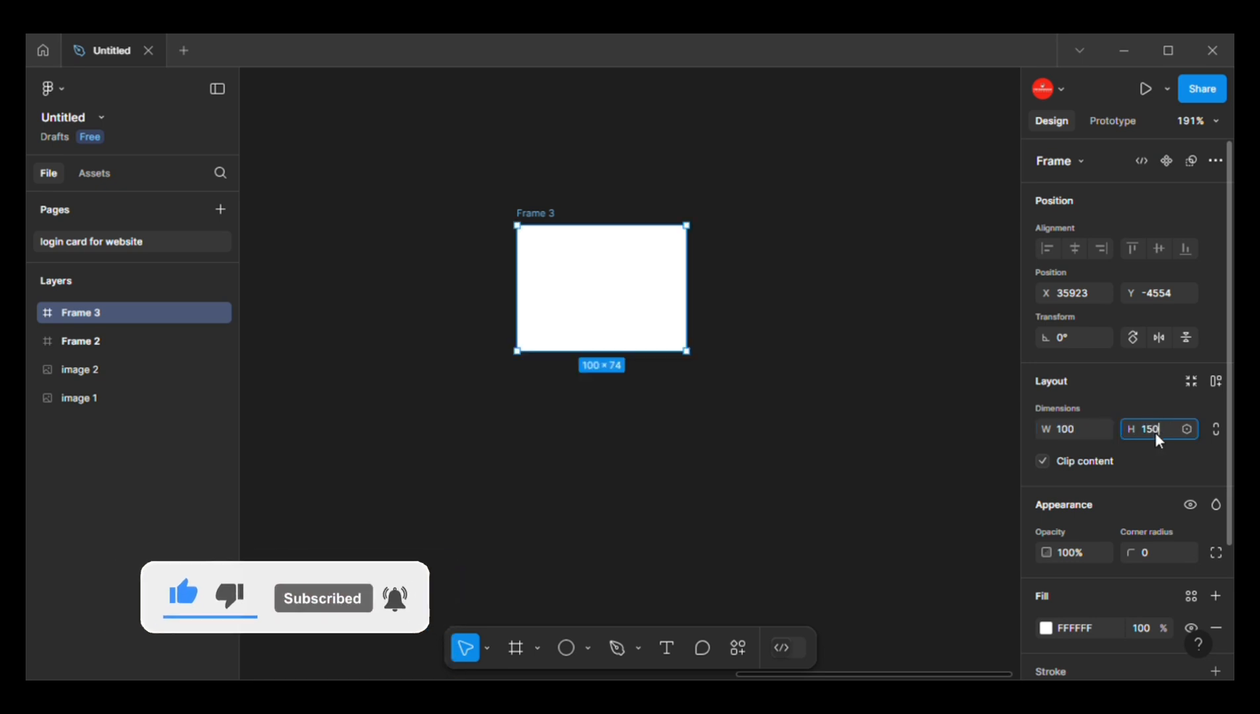
click(747, 341)
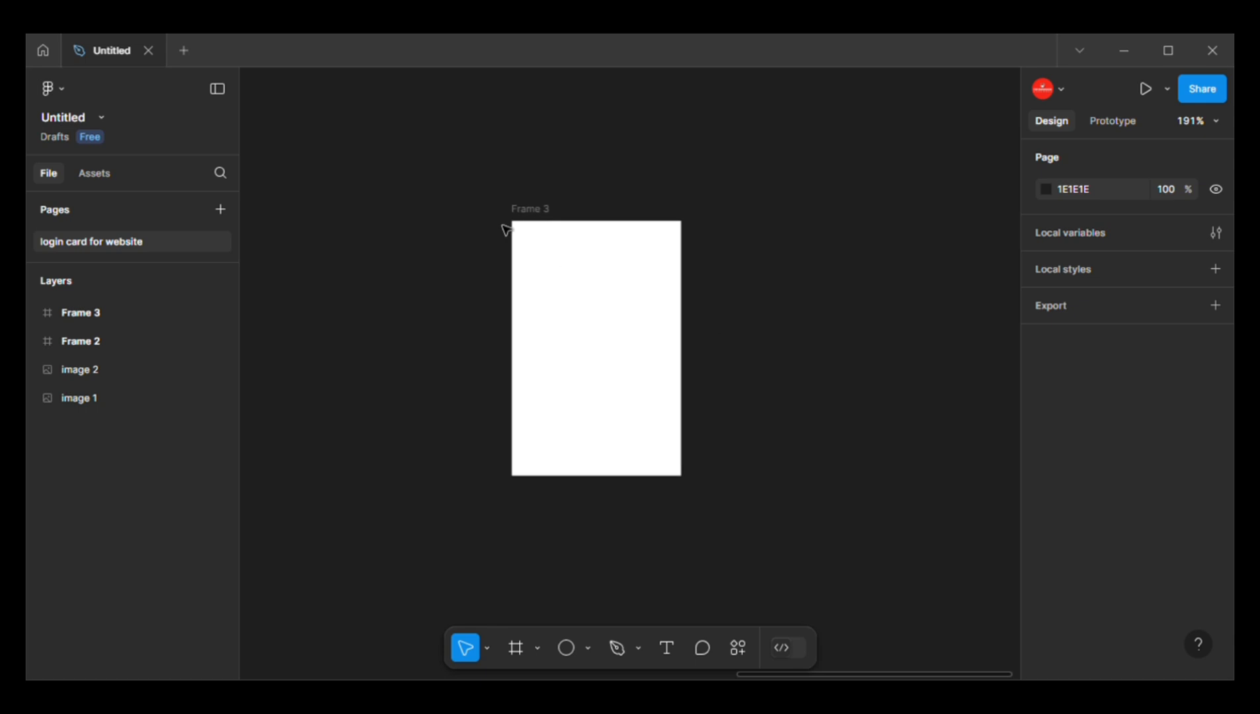
- Round the new frame's corners with a radius of 5
click(539, 224)
click(1161, 546)
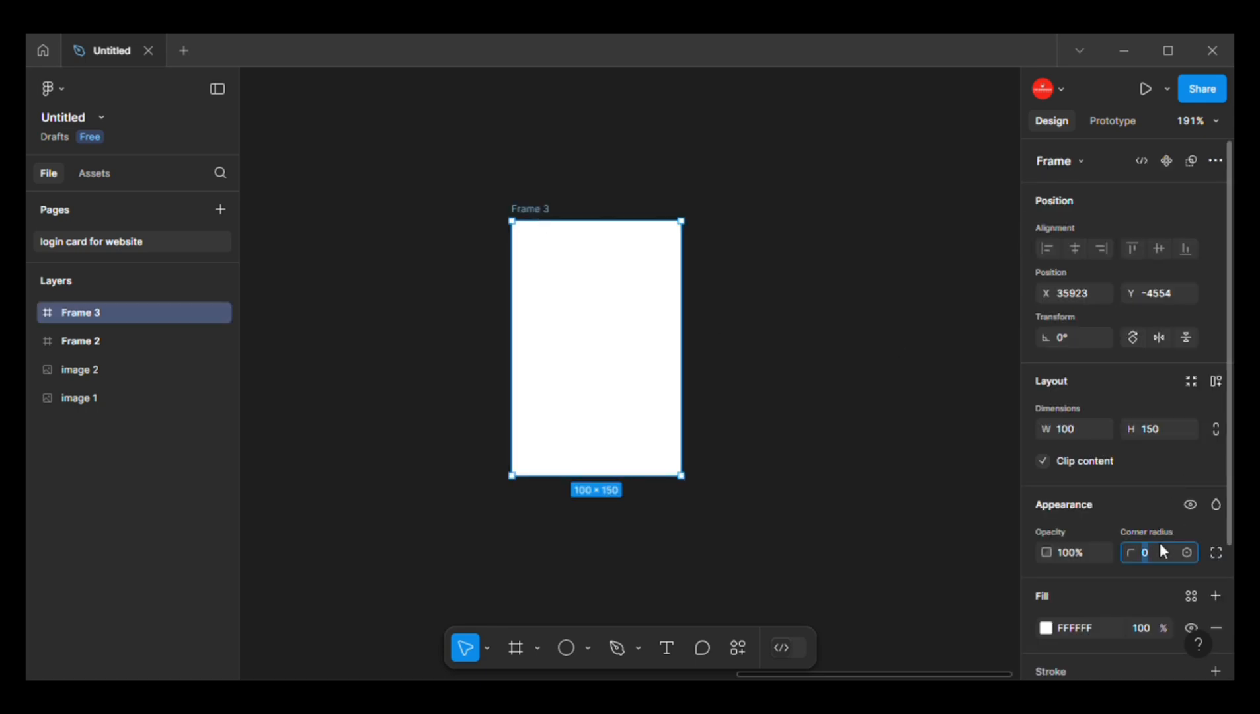
text(8)
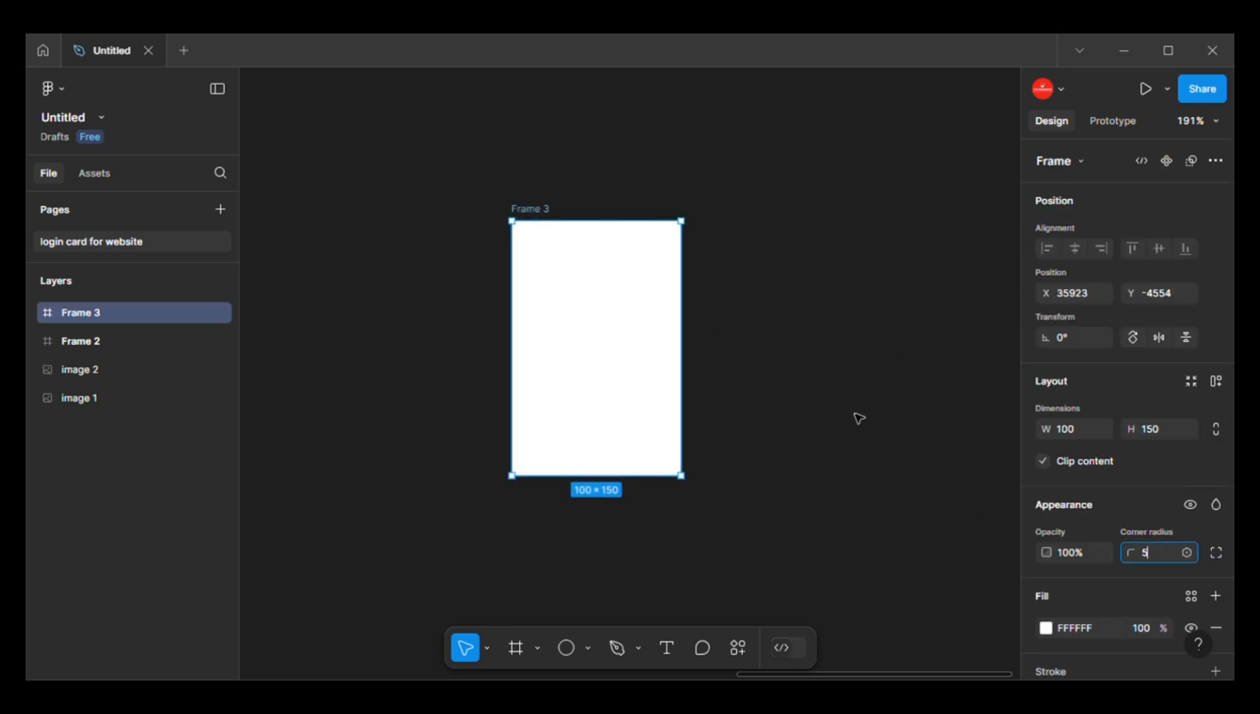
click(742, 354)
- Add a layout grid to the card frame and change it to columns with a count of 3
click(552, 349)
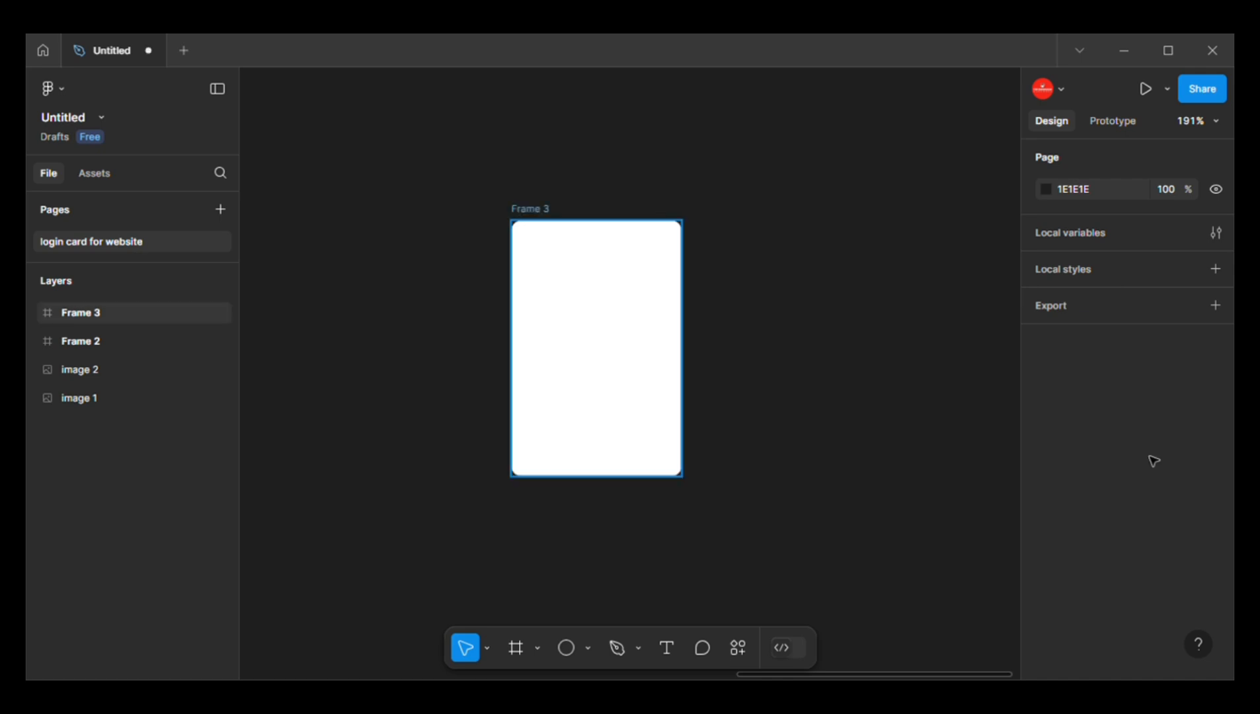
scroll(1157, 509, down, 3)
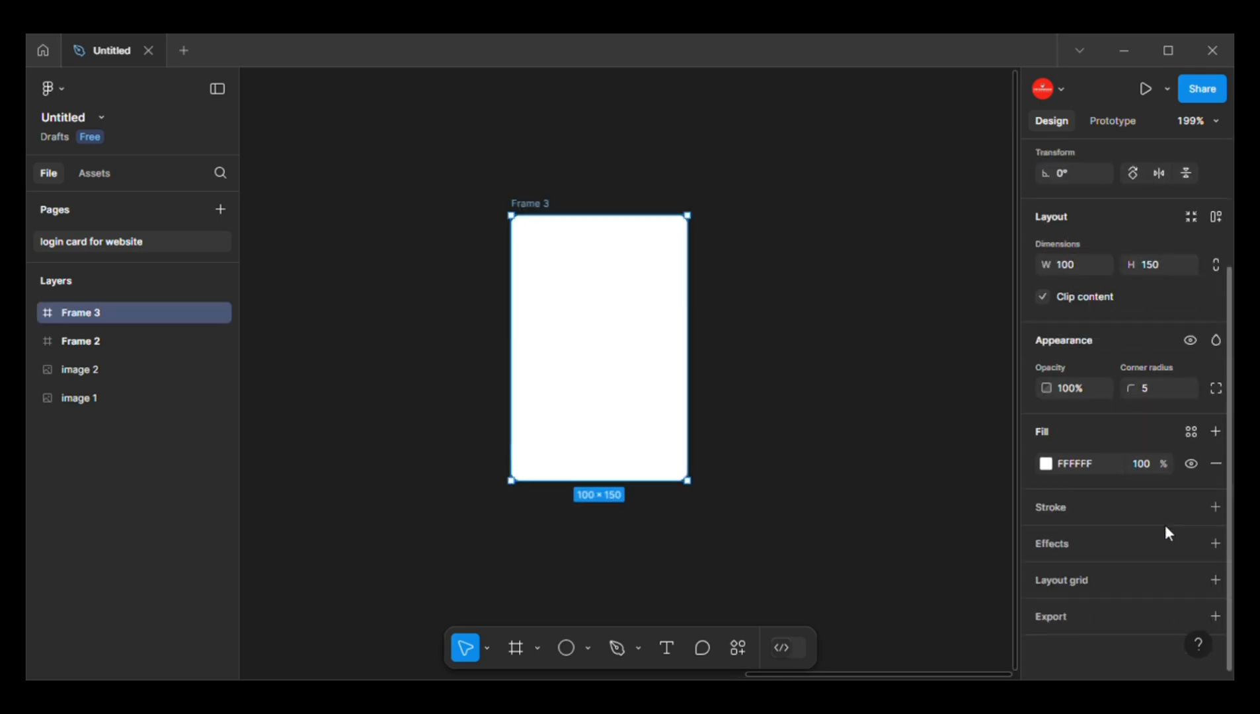
click(1215, 580)
click(1047, 610)
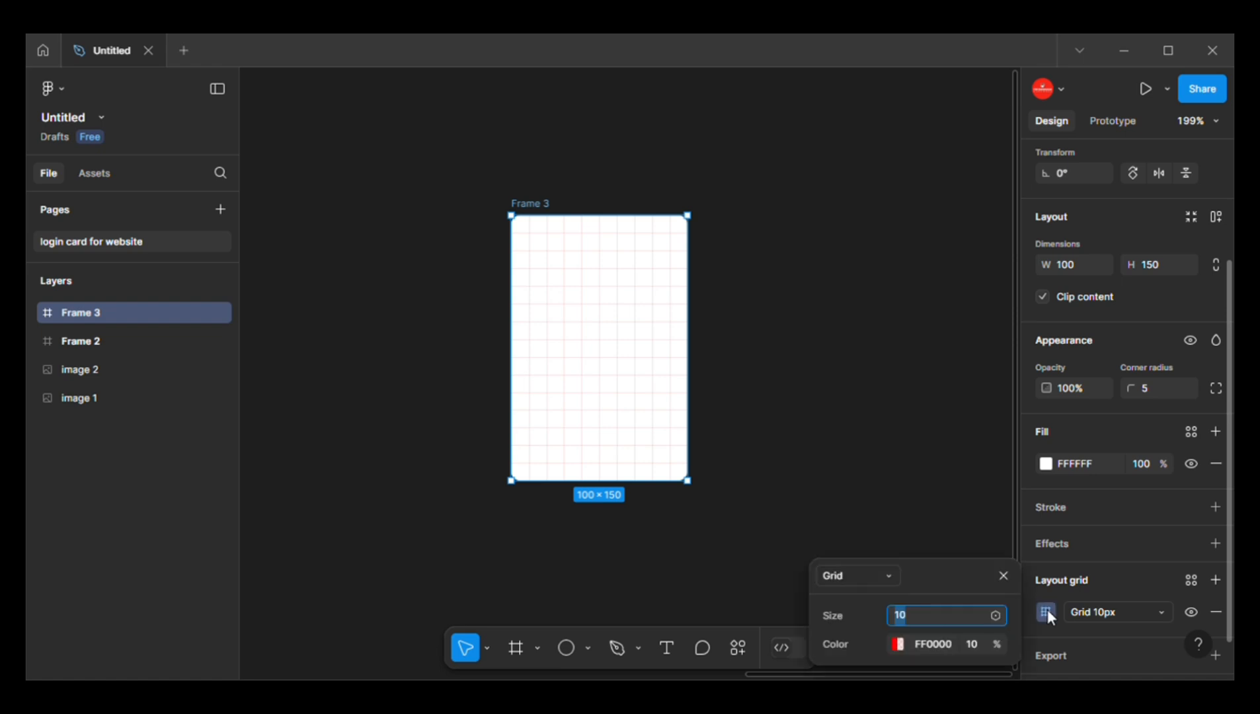
click(1090, 610)
click(887, 572)
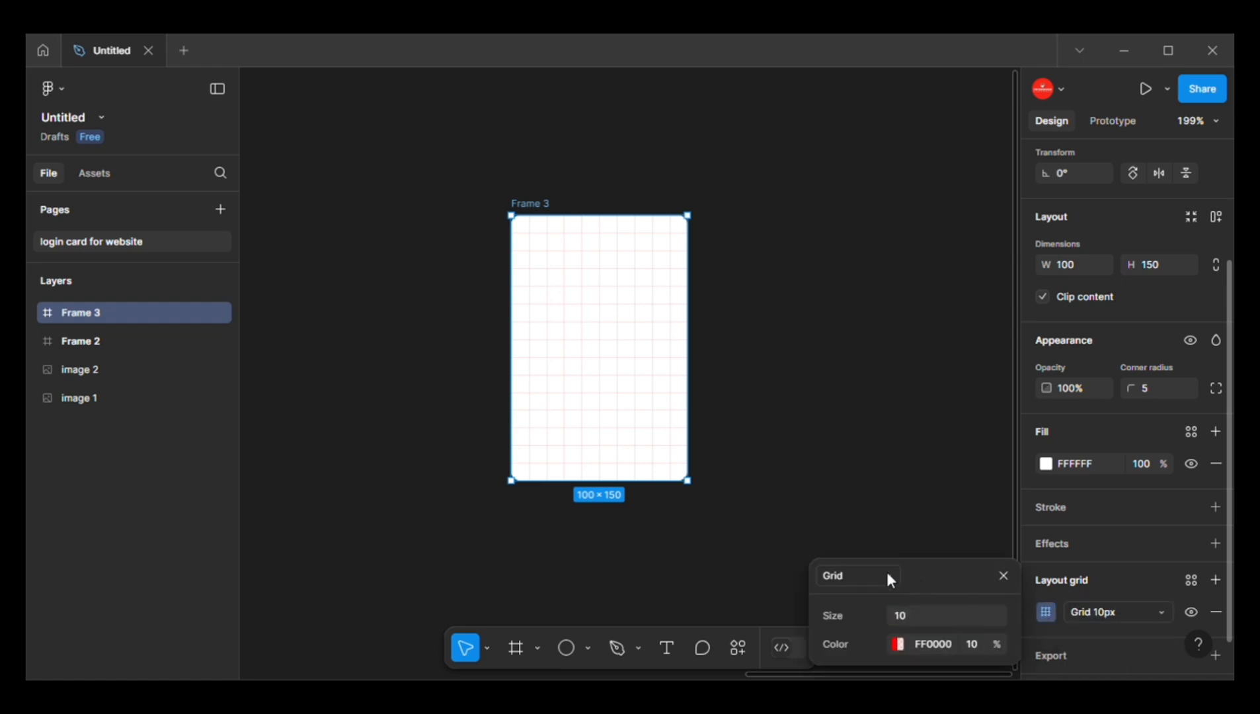
click(887, 573)
click(873, 596)
click(928, 615)
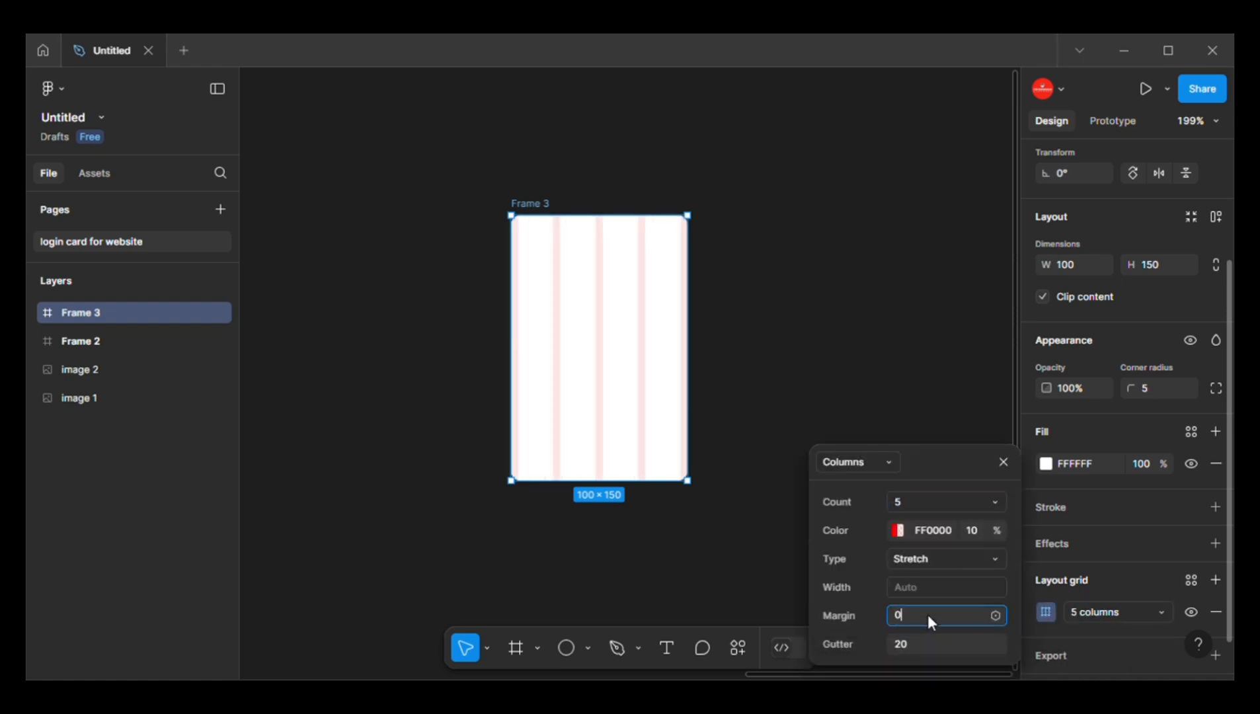
click(910, 504)
text(3)
- Set both the margin and the gutter of the frame's column grid to 5
click(910, 617)
key(Up)
key(Up)
key(Up)
key(Up)
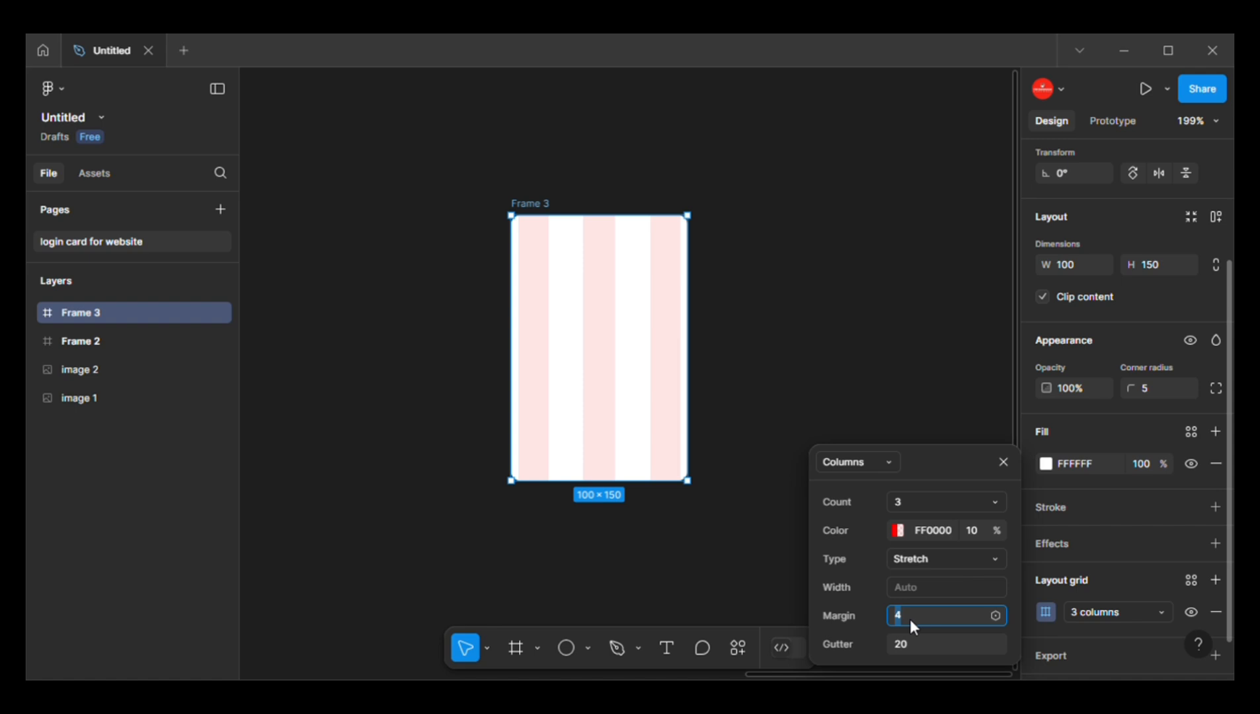
click(908, 646)
key(Down)
key(Down)
key(Down)
key(Down)
key(Down)
key(Down)
key(Down)
key(Down)
key(Down)
key(Down)
key(Down)
key(Down)
key(Down)
key(Down)
key(Down)
key(Down)
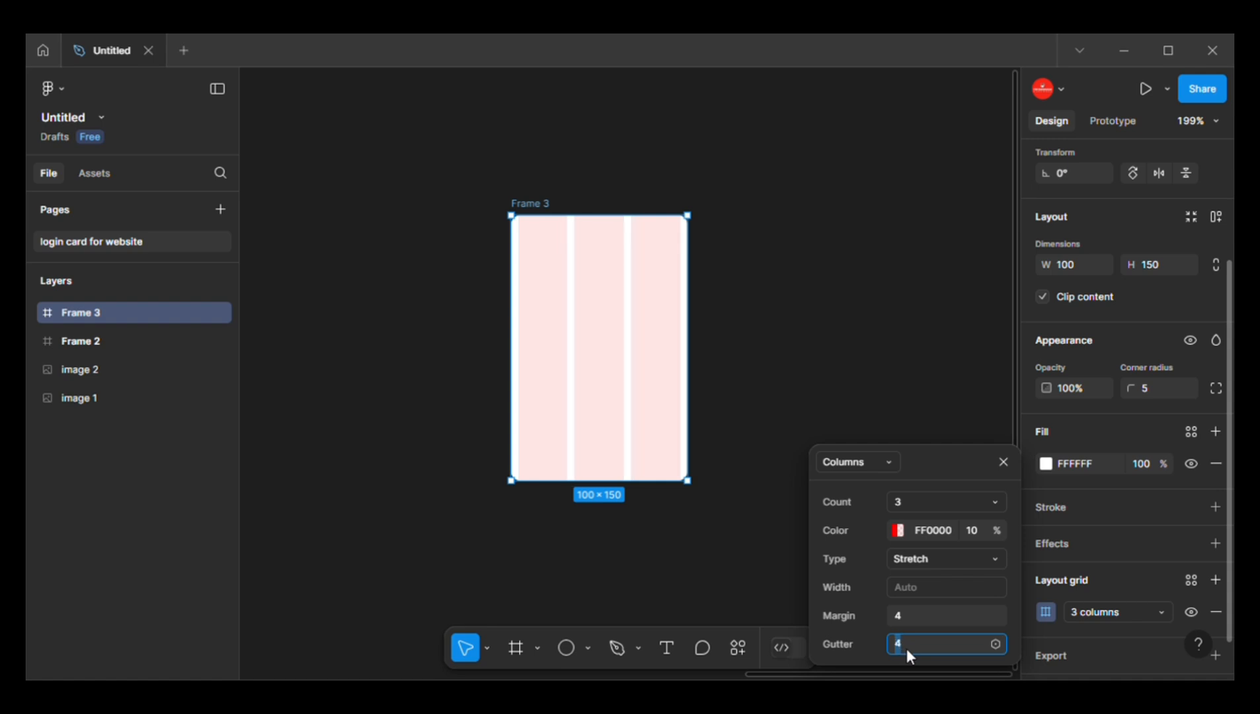
click(916, 610)
key(Up)
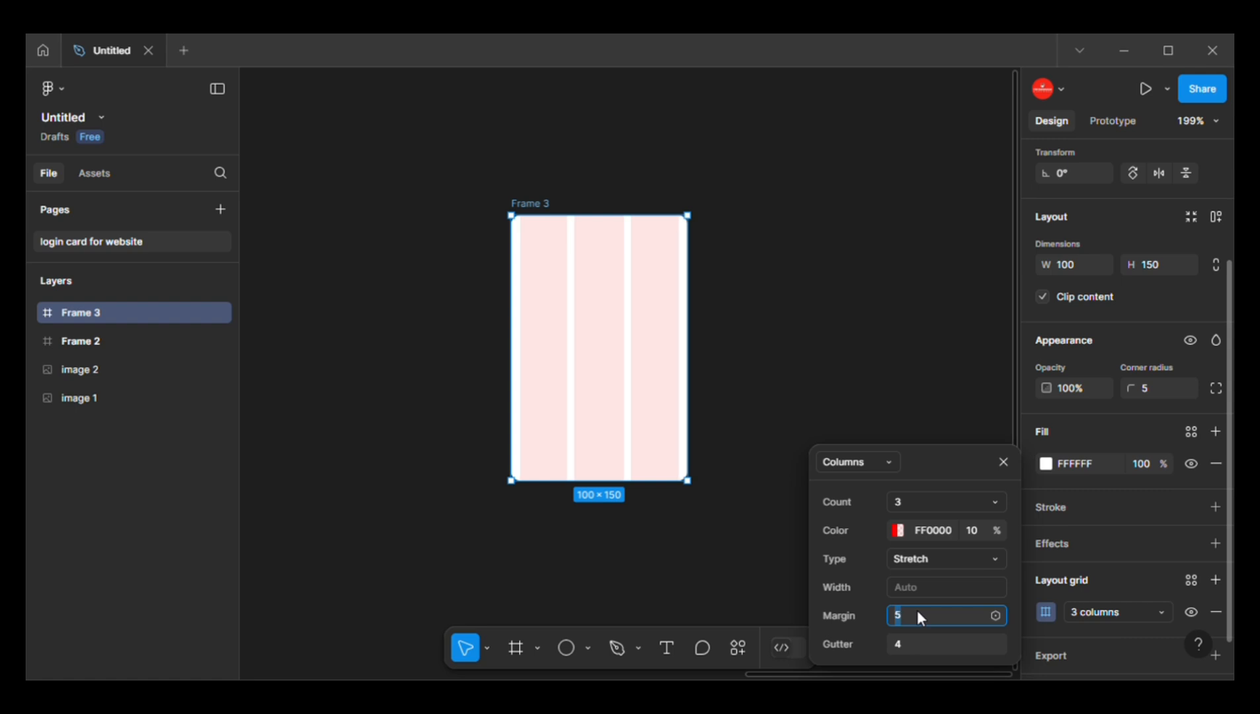
click(909, 643)
key(Up)
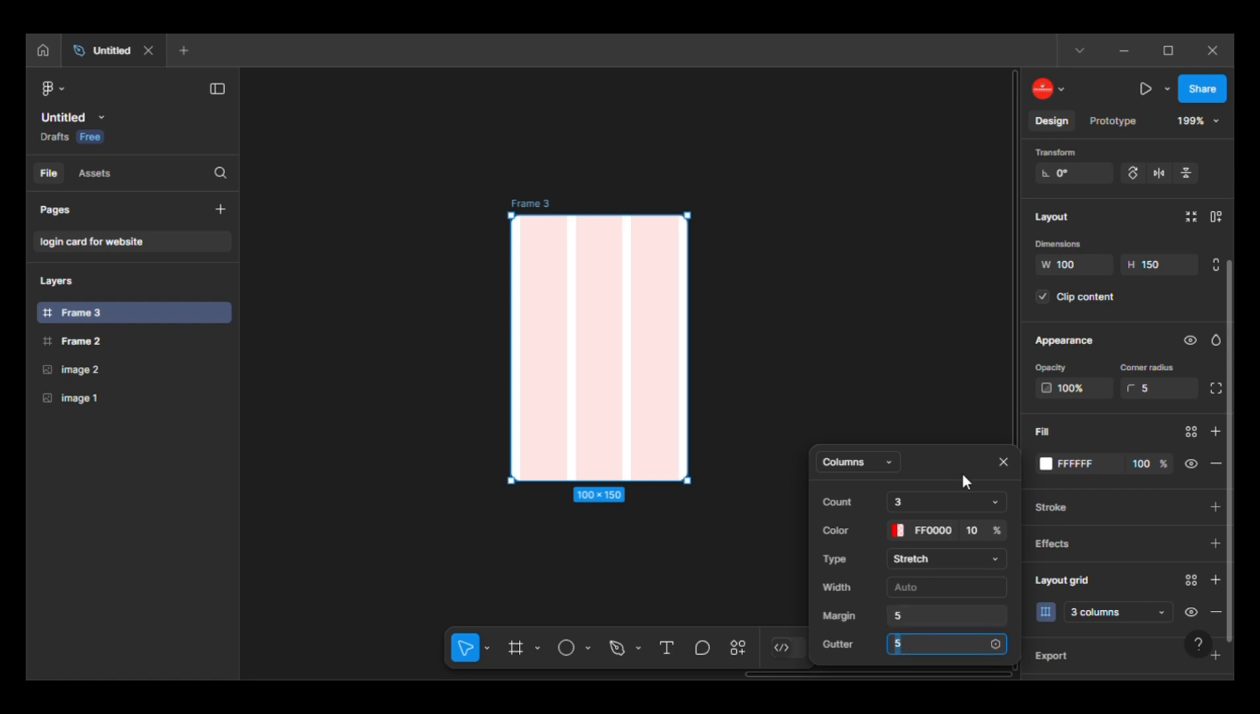
click(1004, 461)
click(813, 370)
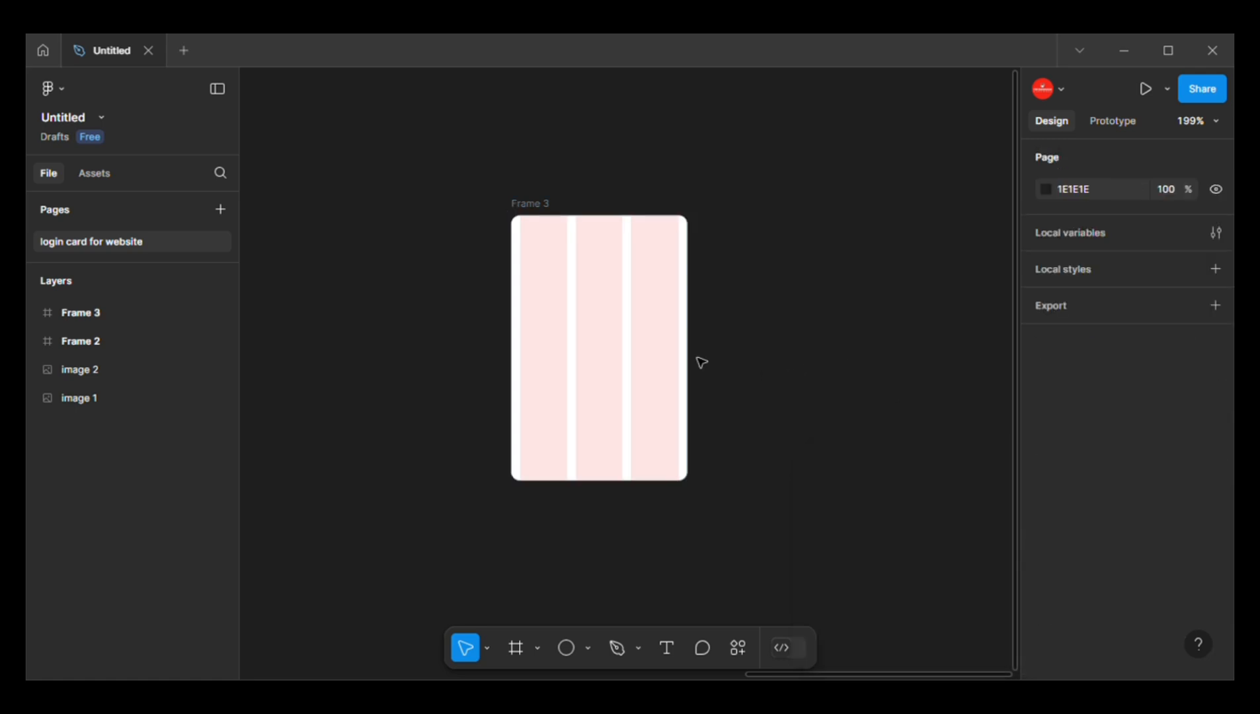
- Add a text layer reading "leo pixel studio" on the canvas beside the card frame
scroll(711, 323, up, 3)
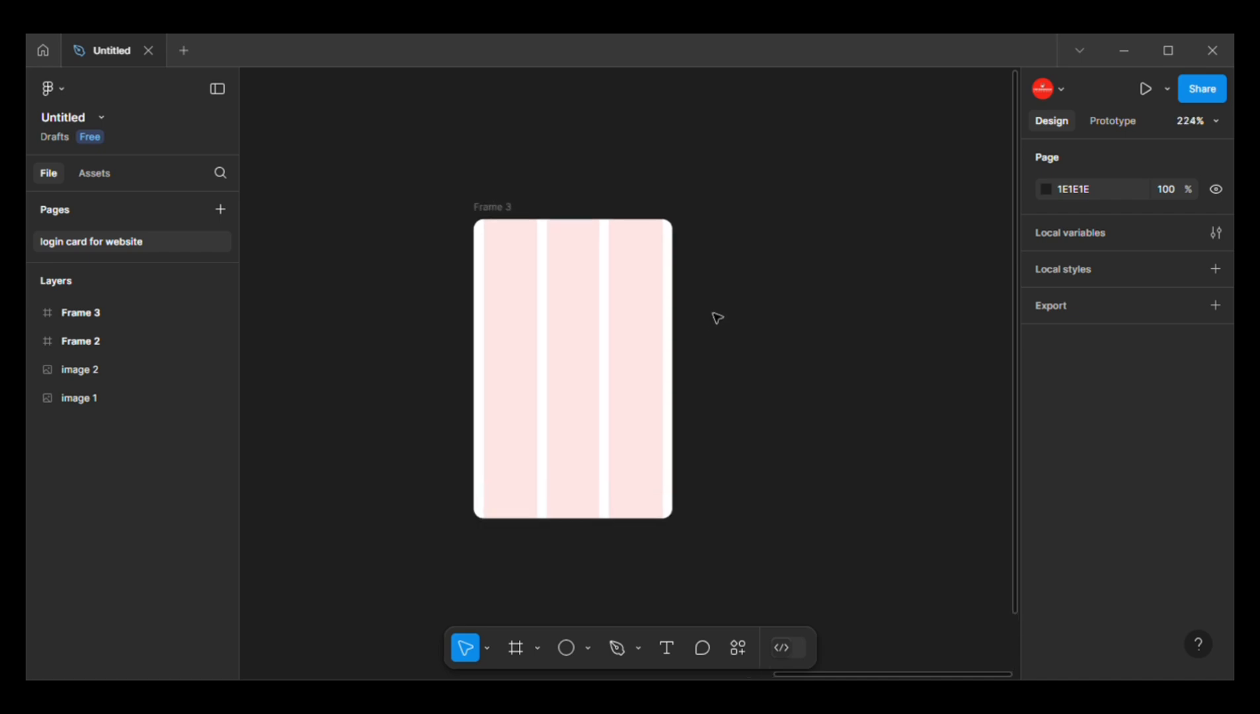
key(t)
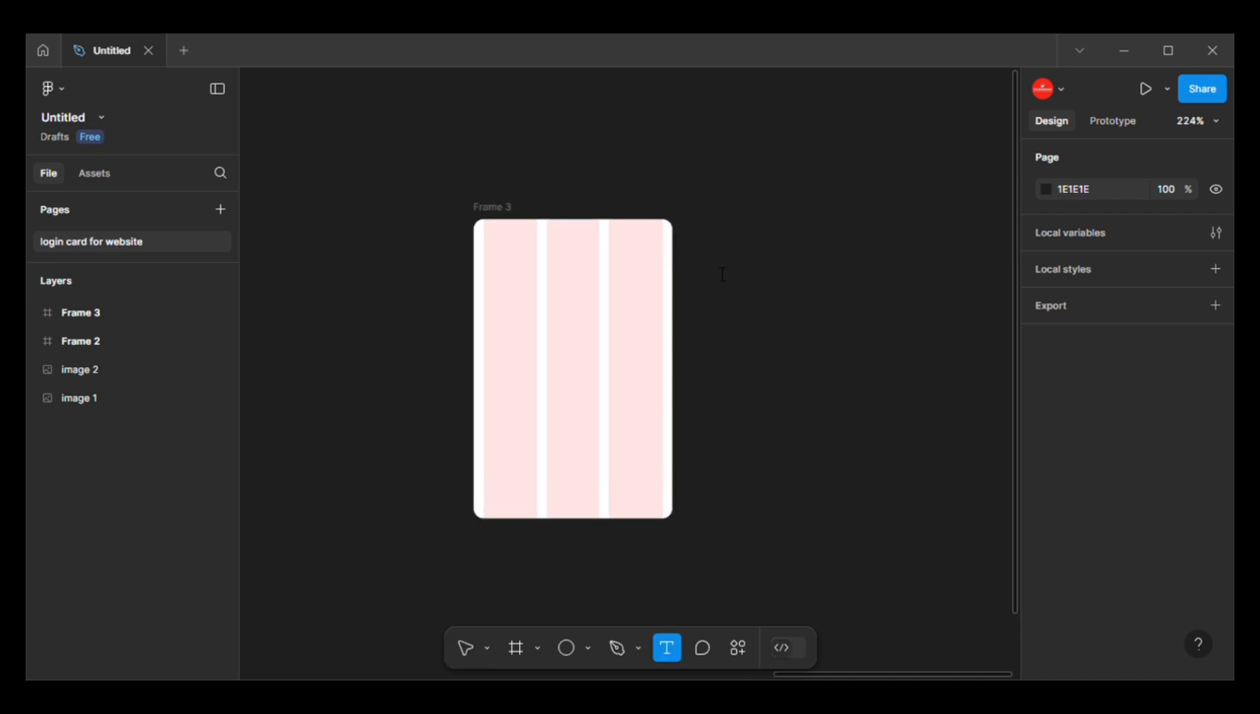
click(723, 274)
text(le)
key(Escape)
text(o)
key(BackSpace)
text(o pixel)
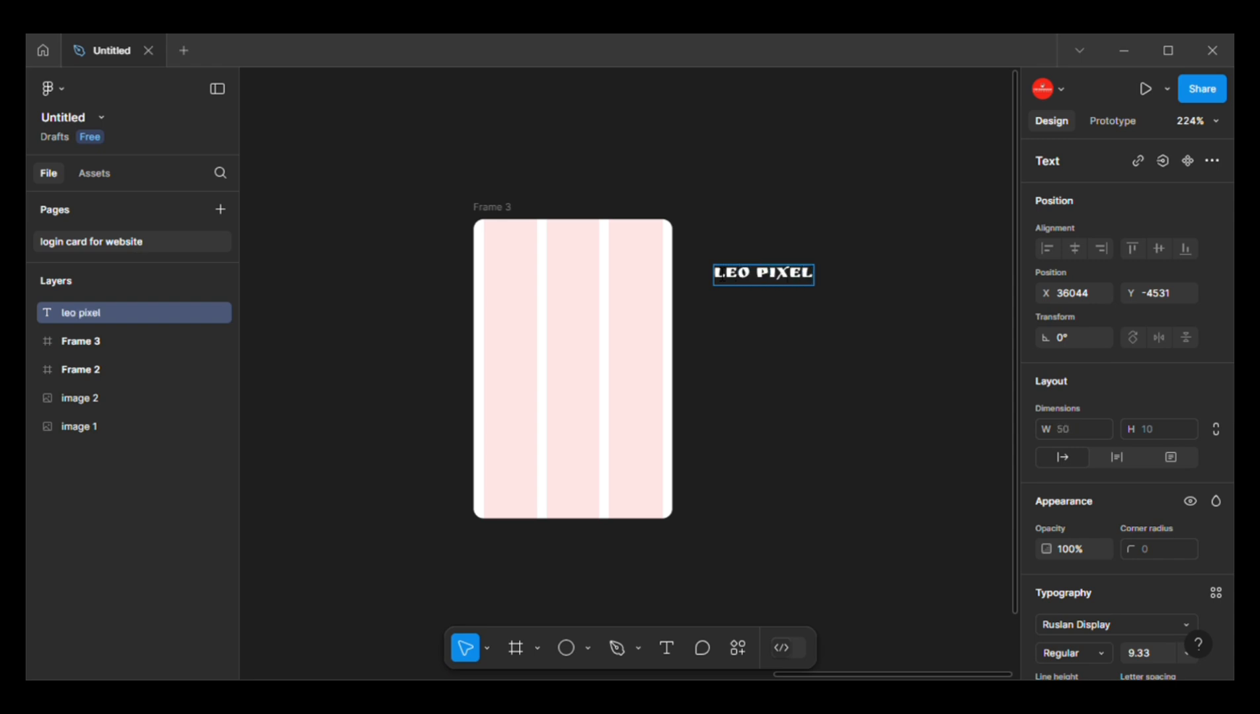
text( studi)
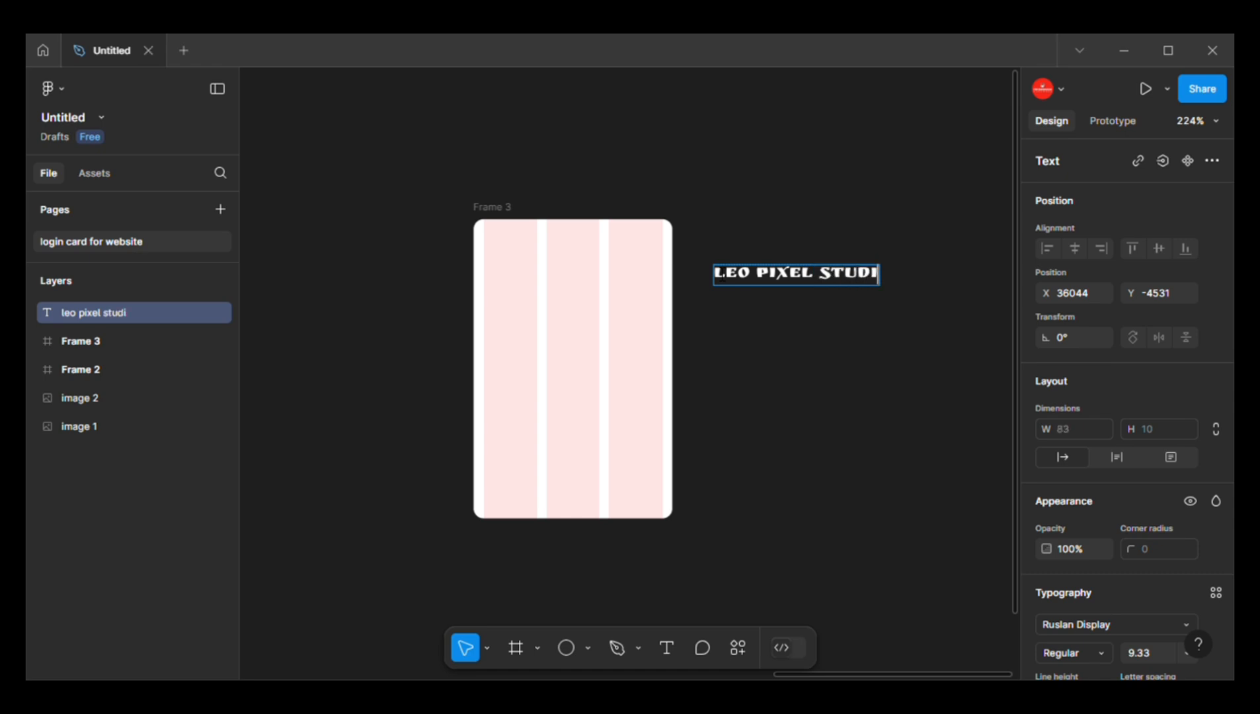
text(o)
key(Escape)
- Break the "leo pixel studio" text into two lines so that "studio" sits on the second line
scroll(827, 281, up, 1)
double_click(827, 284)
click(828, 287)
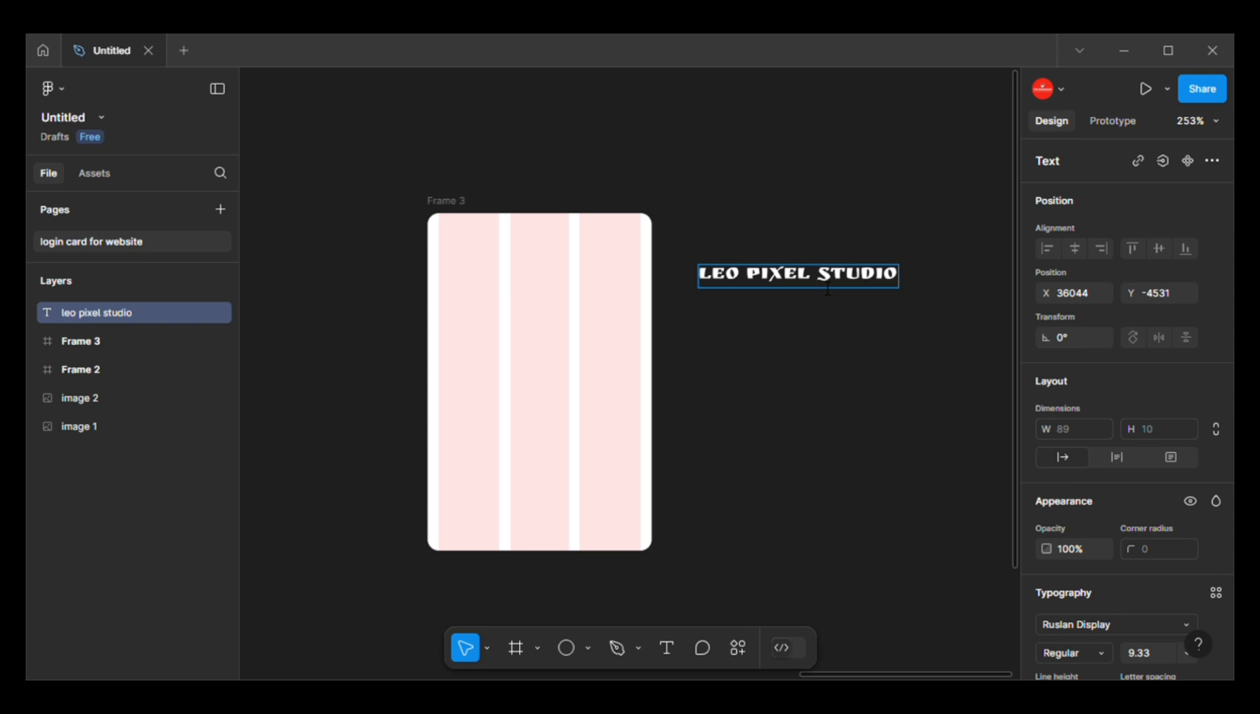
key(BackSpace)
key(Return)
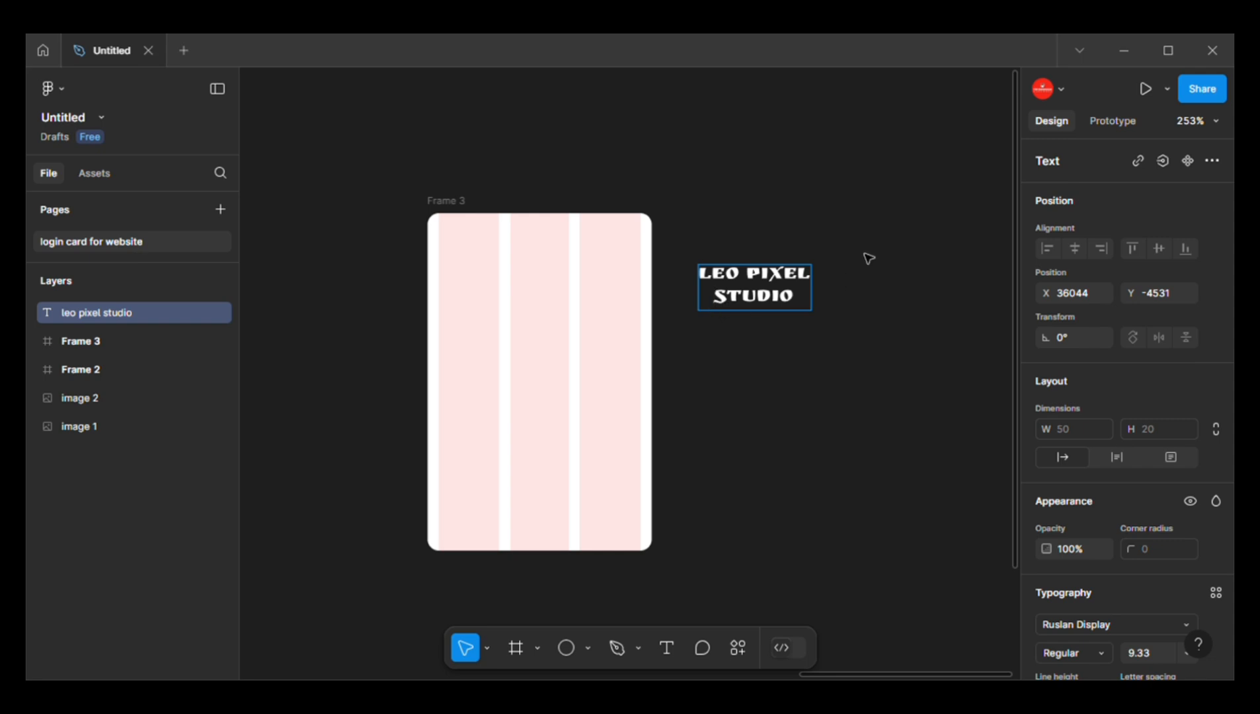
key(Escape)
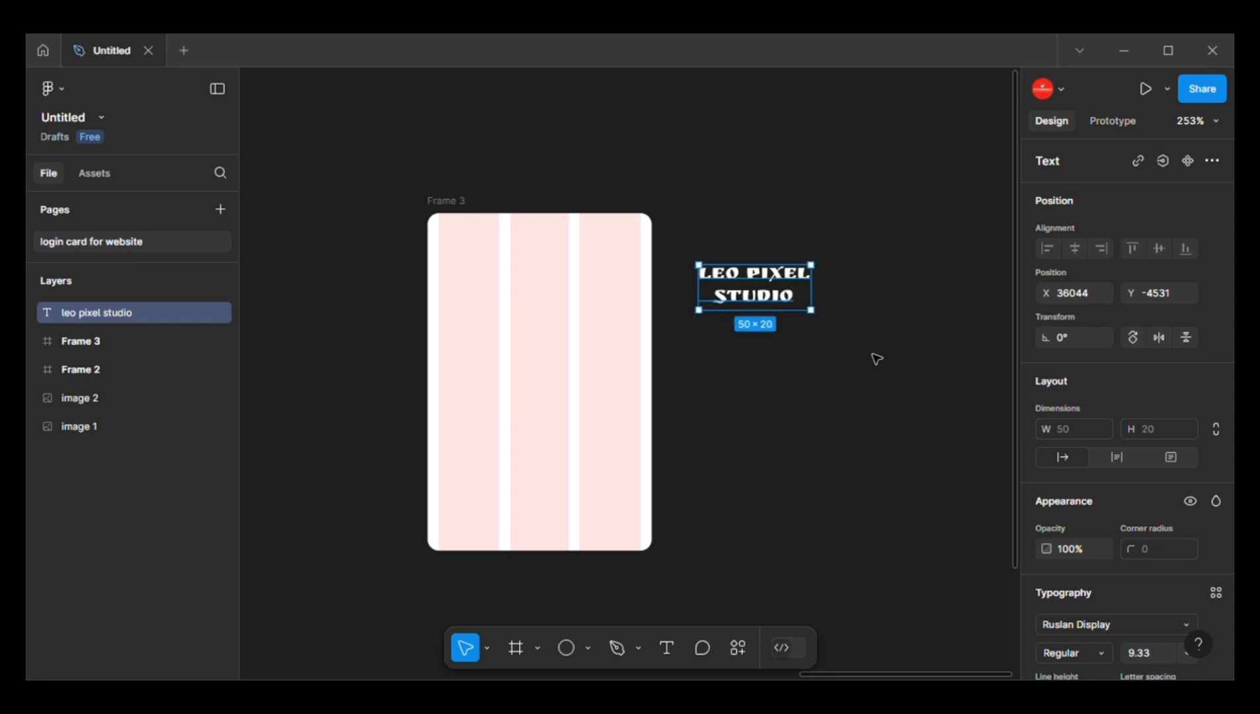
- Change the fill of the "leo pixel studio" text to the dark purple 4B0082 already used on the page
scroll(1058, 502, down, 3)
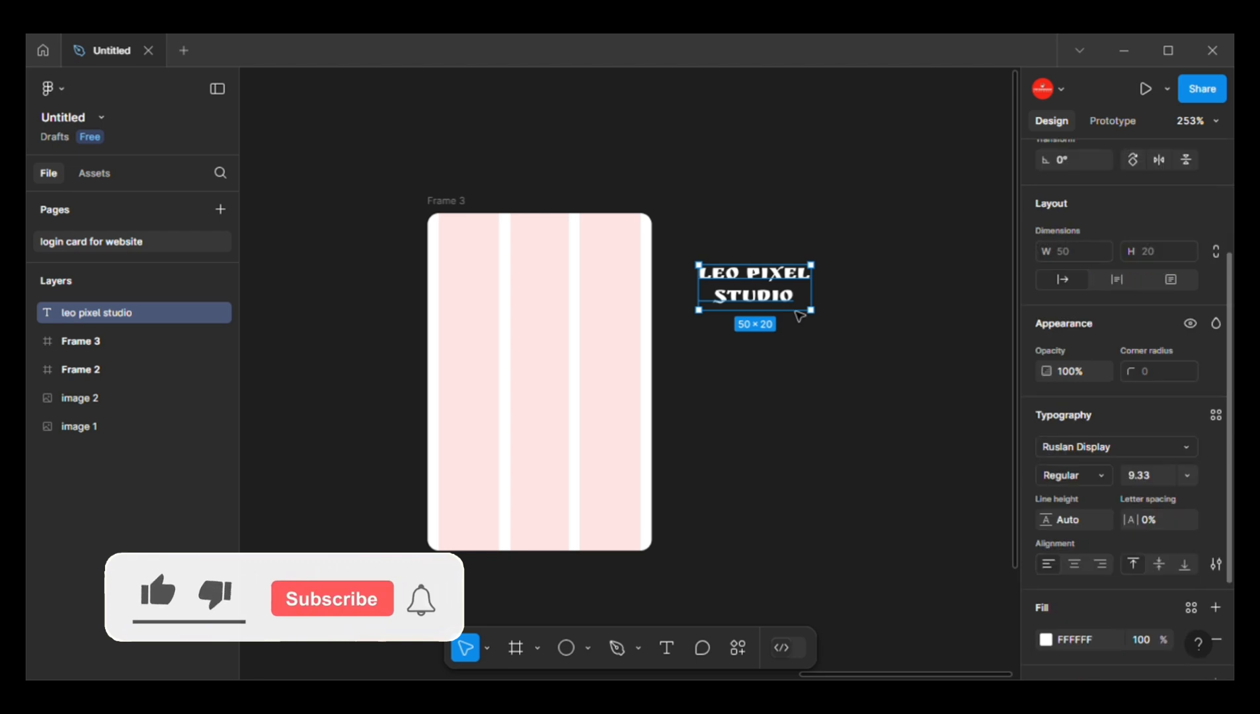
scroll(1067, 468, down, 2)
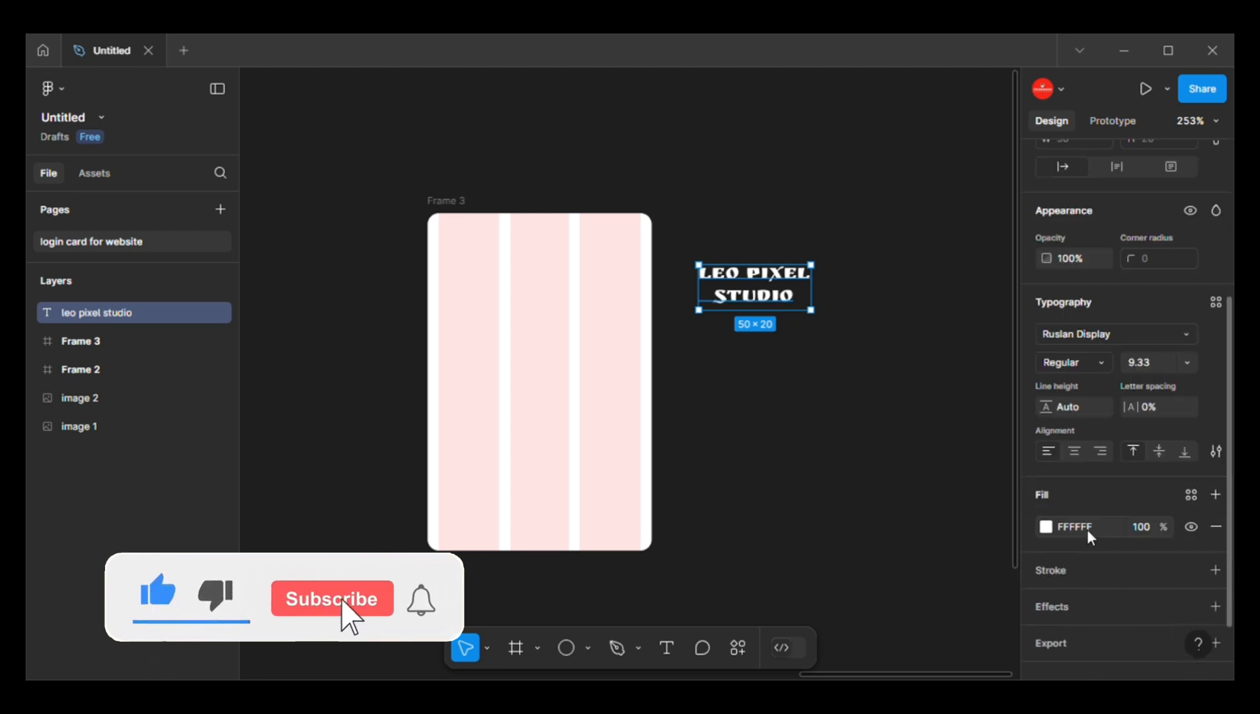
click(1046, 500)
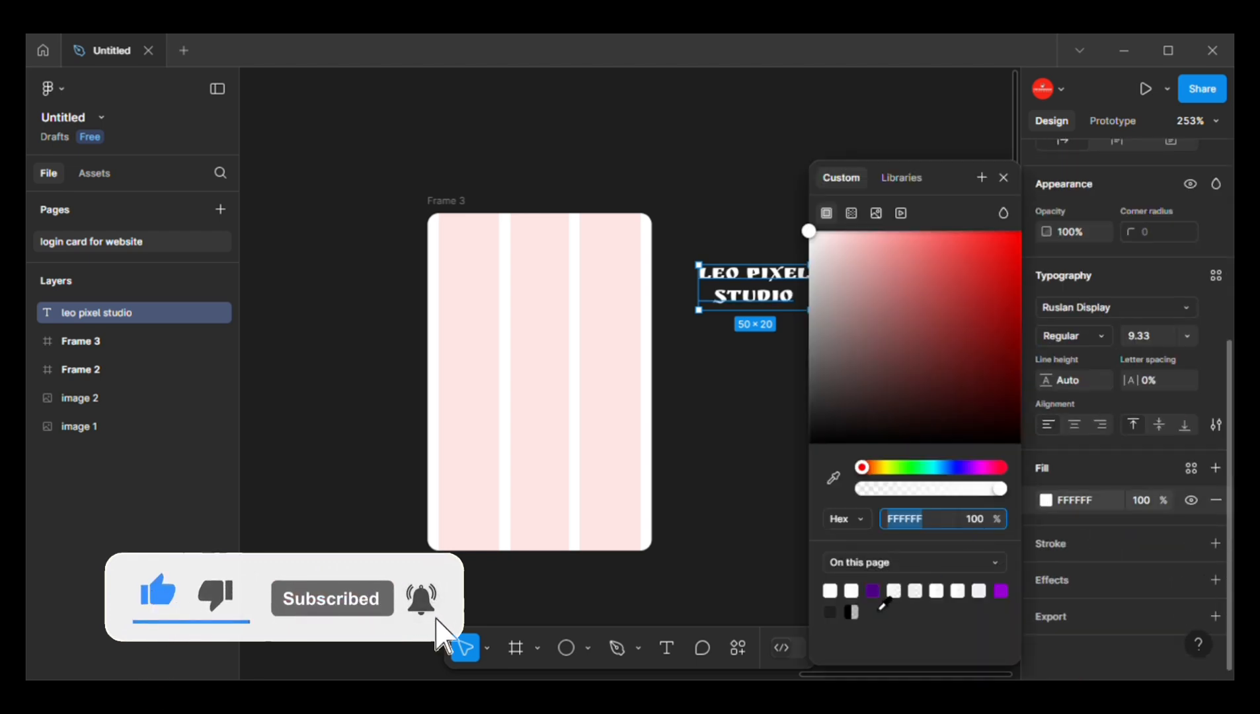
click(929, 467)
click(873, 591)
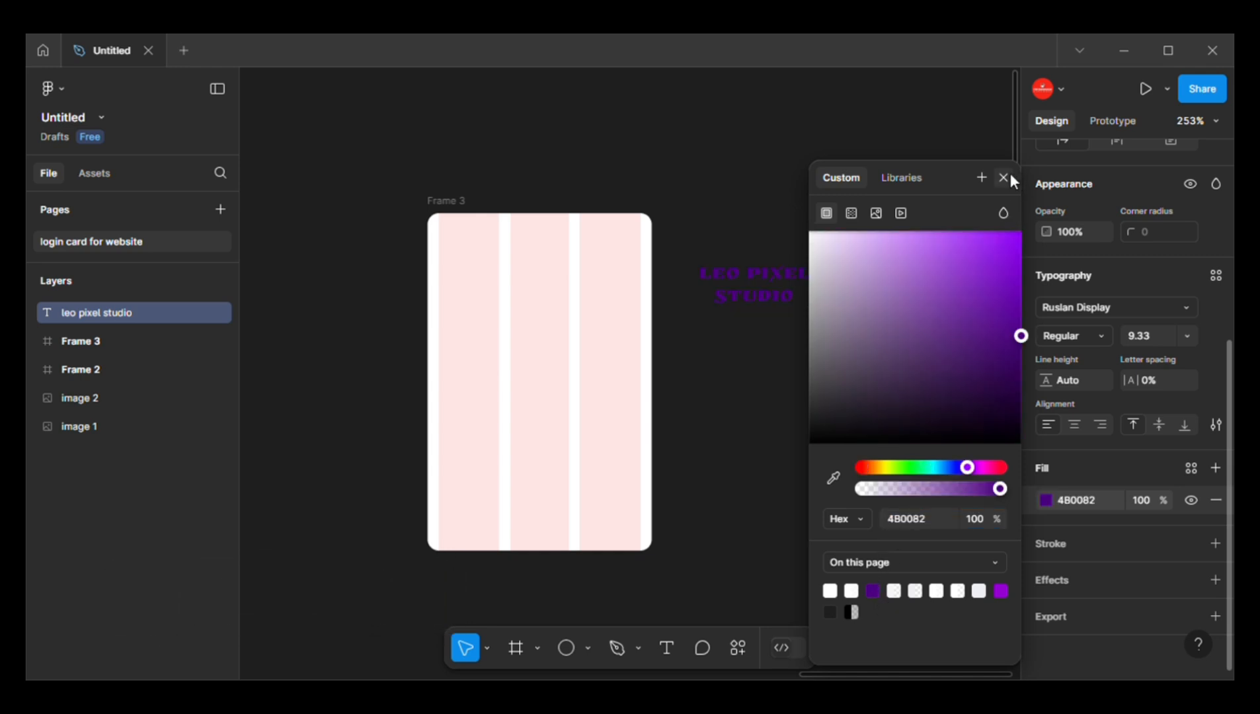
click(1004, 177)
- Place the "leo pixel studio" text horizontally centred near the top of the card frame and scale it to about 36 × 14
scroll(746, 219, left, 2)
drag(824, 297, 602, 258)
key(k)
click(1076, 229)
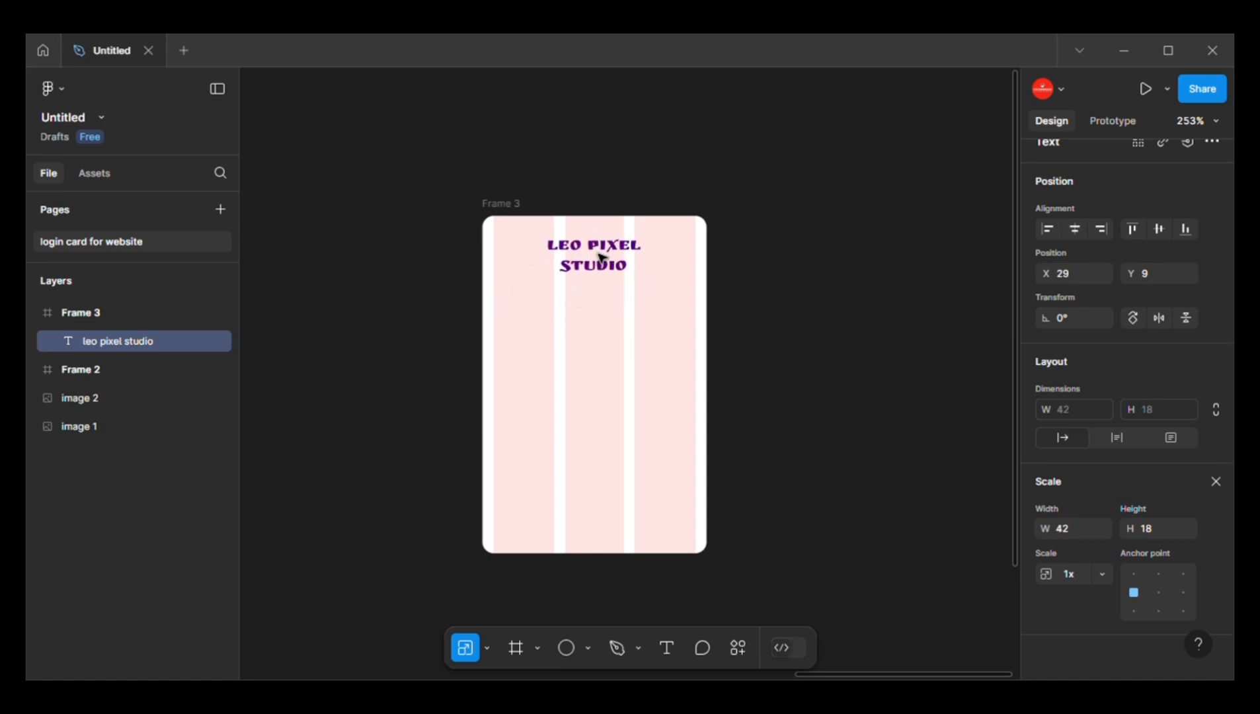
drag(647, 258, 639, 259)
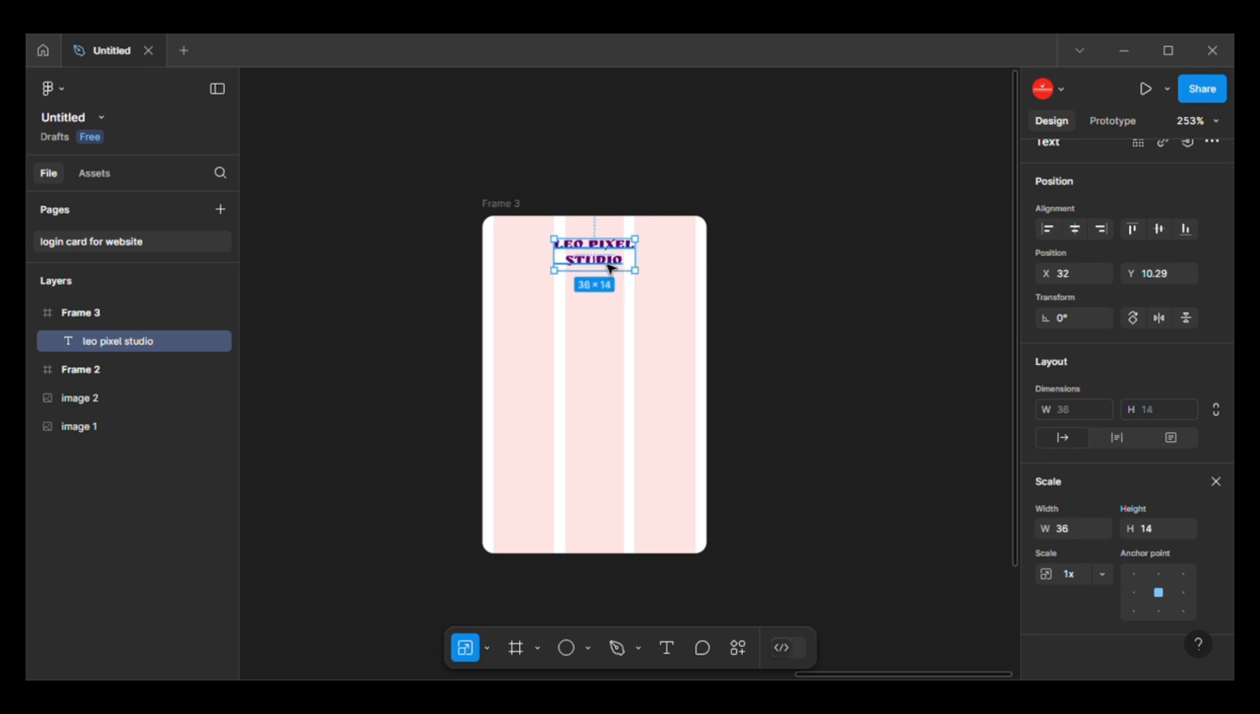
key(Escape)
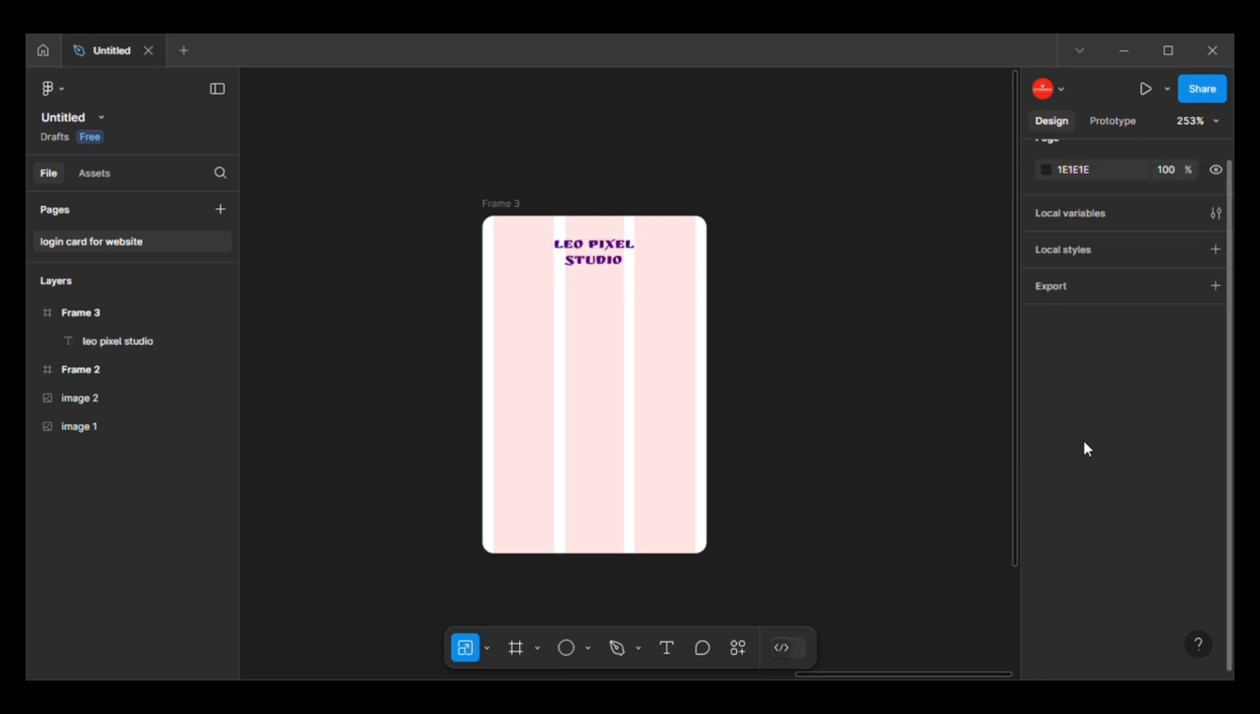
click(598, 264)
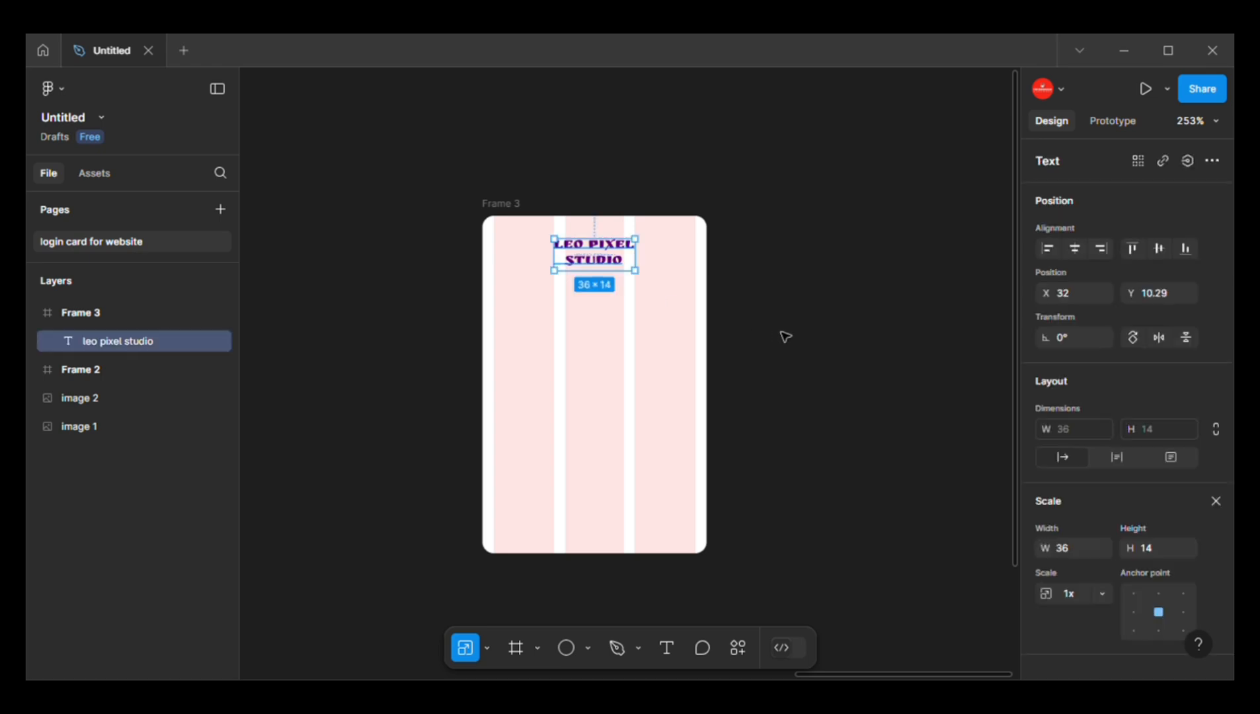
- Add a text layer reading "welcome to our site" inside the card below the studio name and select all its text
click(820, 377)
drag(822, 378, 849, 388)
key(t)
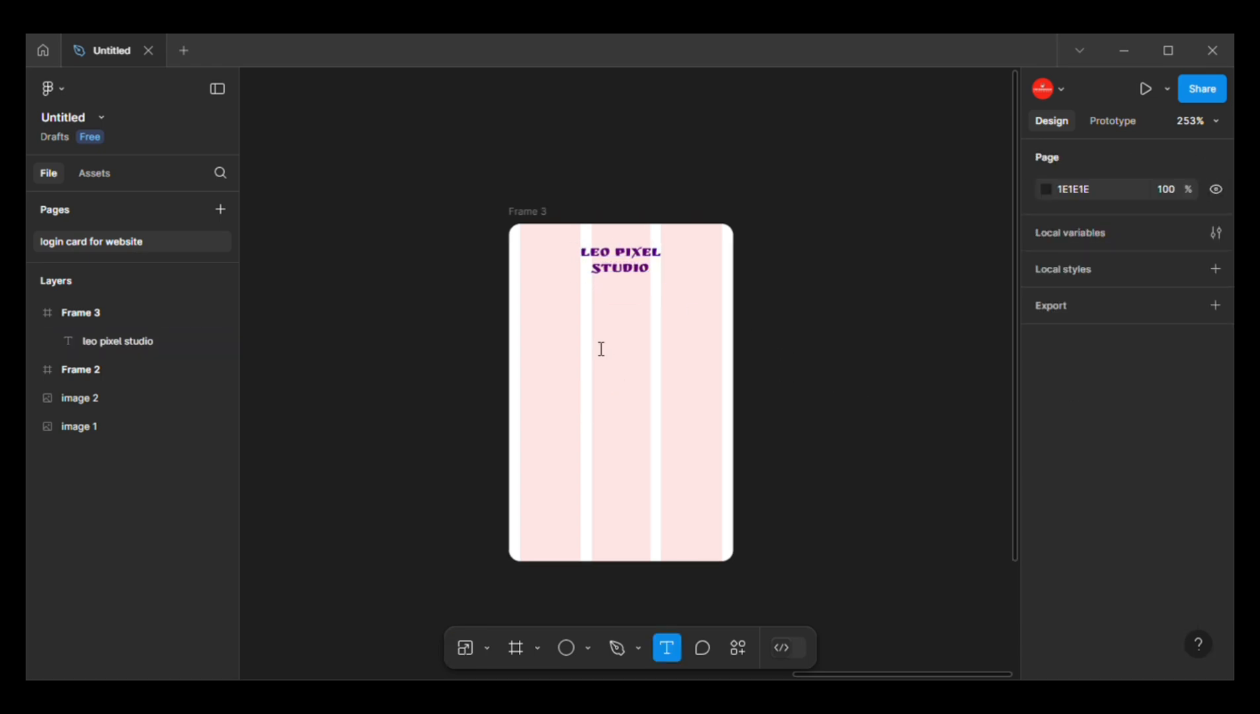
click(601, 349)
text(wel)
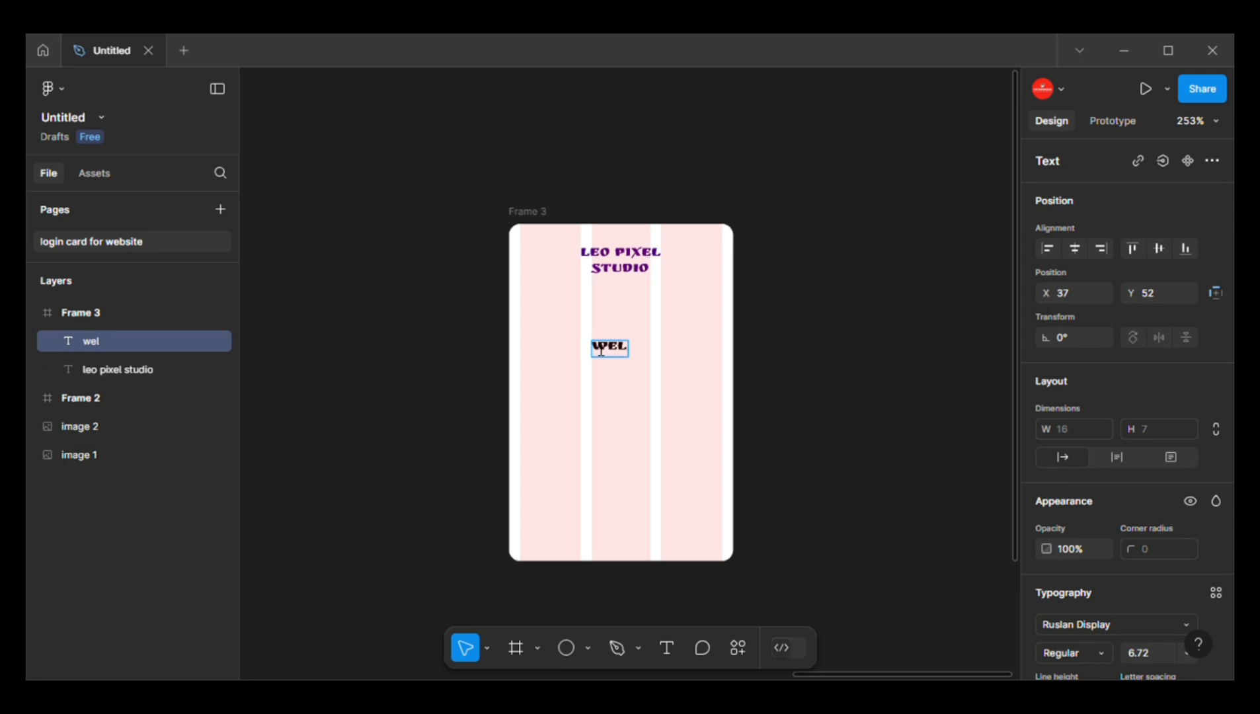
text(come to our)
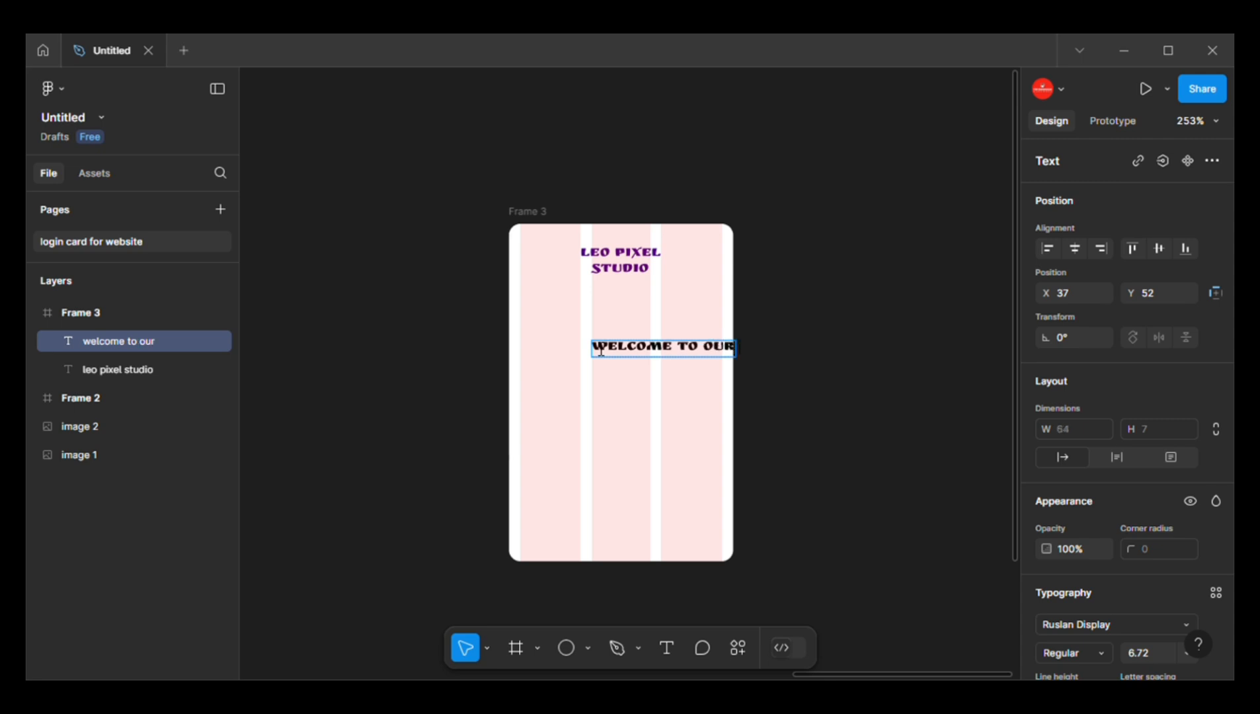
text( site)
key(ctrl+a)
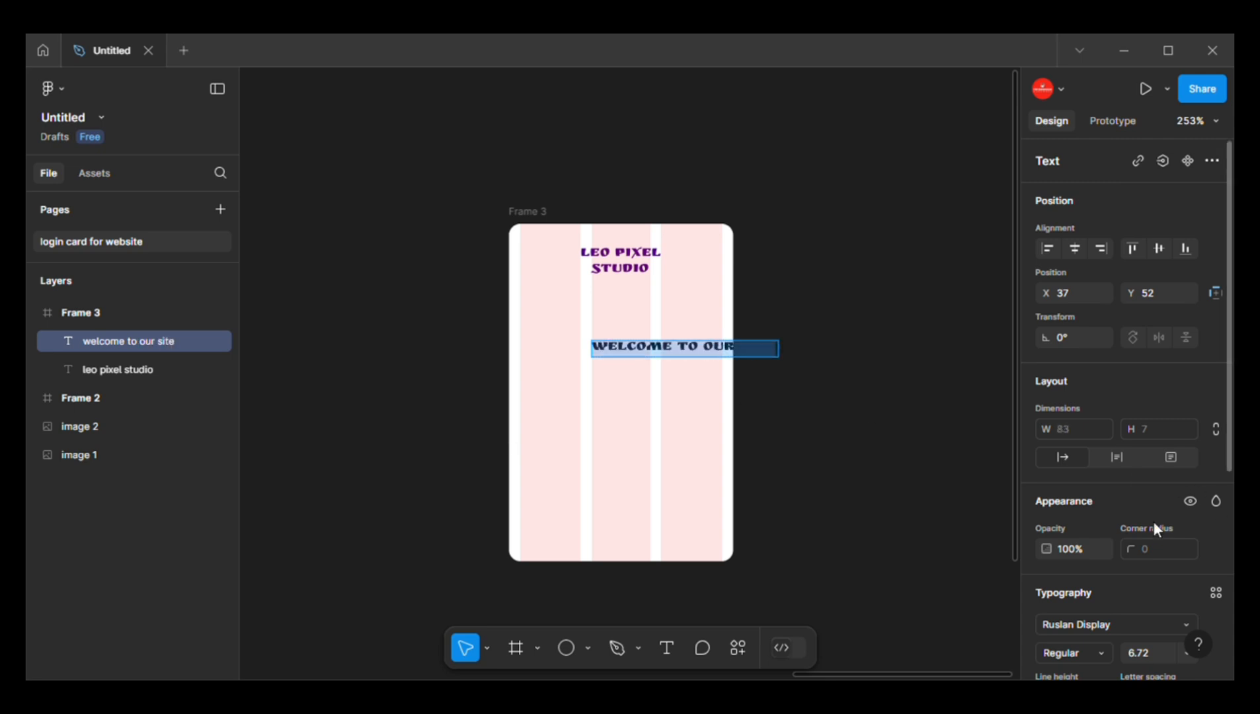
- Set the "welcome to our site" text in the Montserrat font with the Bold weight
click(1074, 621)
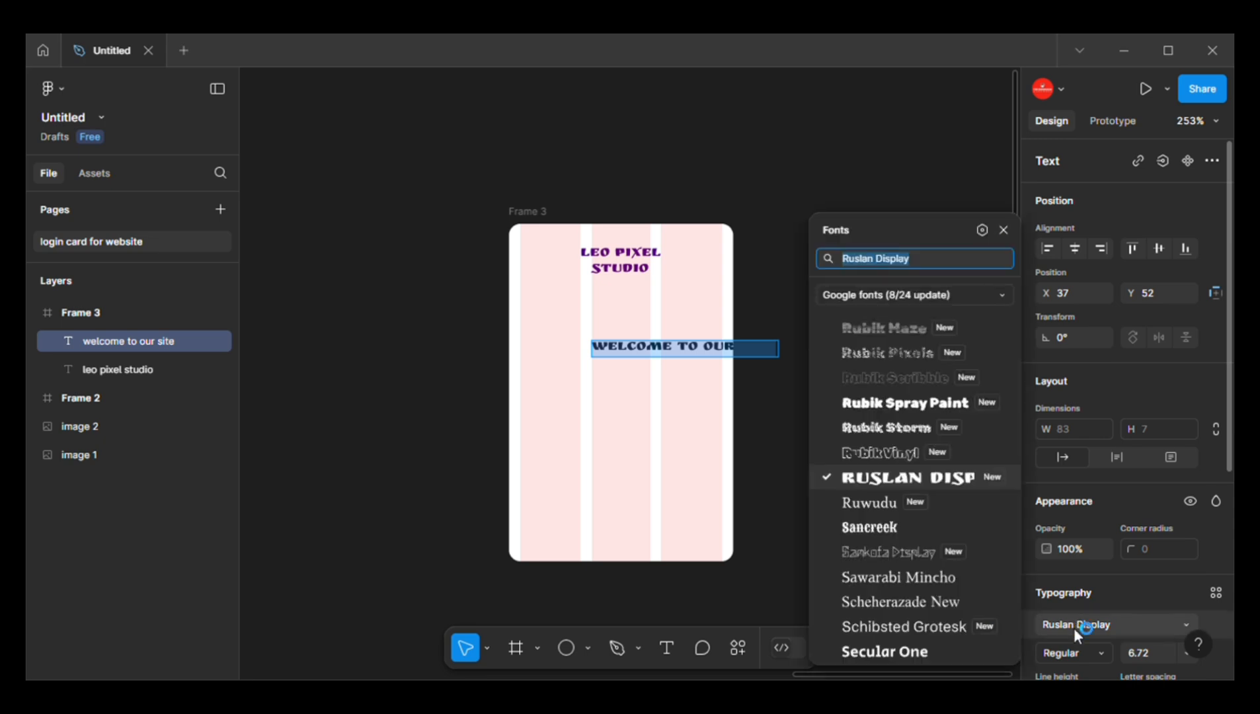
text(monts)
key(Return)
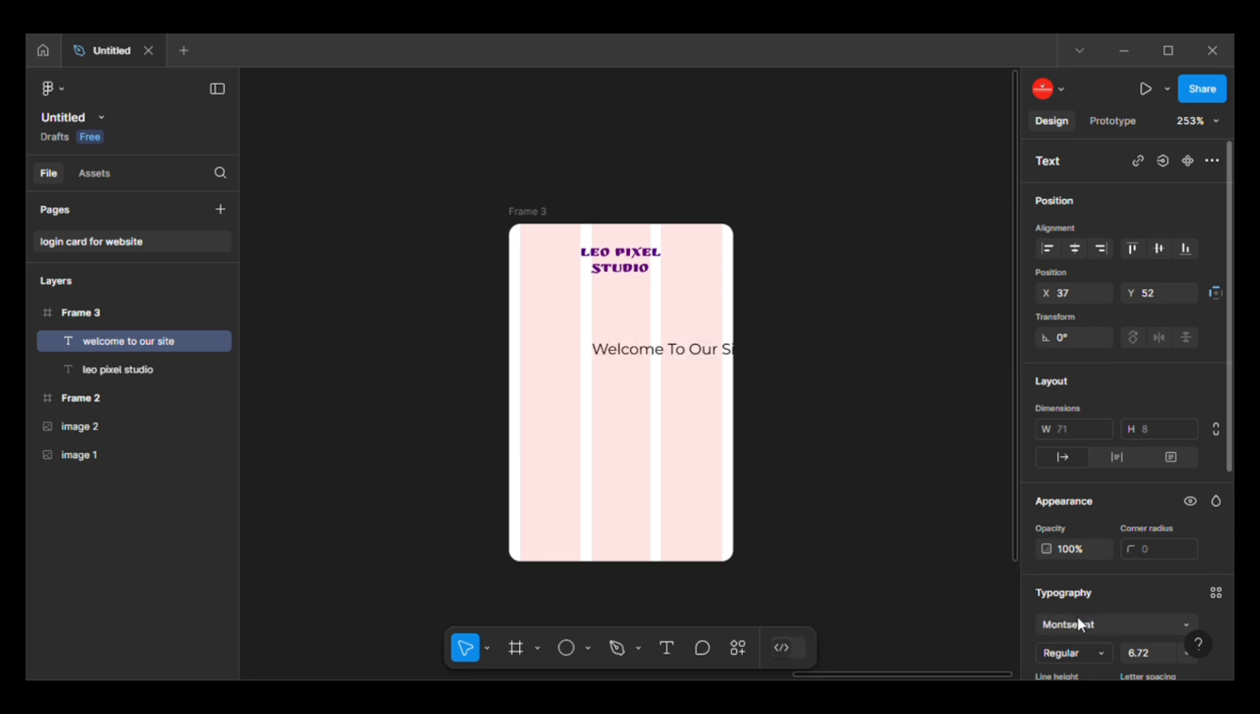
click(1091, 653)
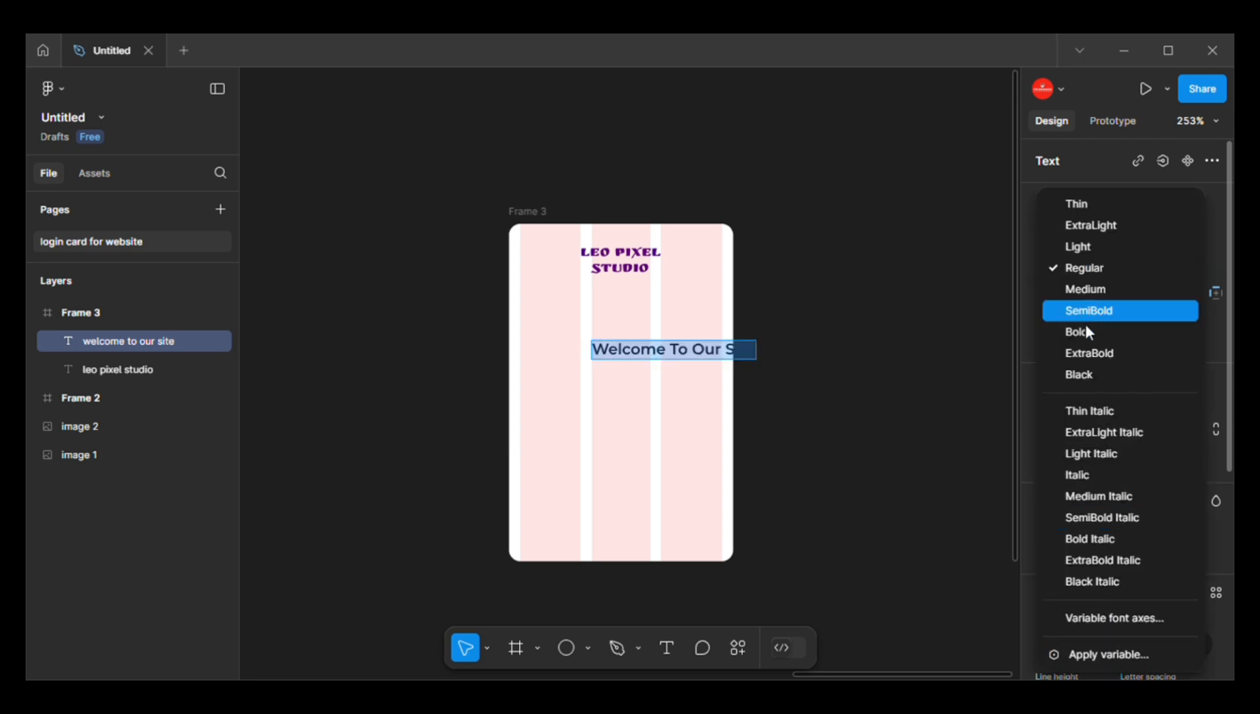
click(1086, 332)
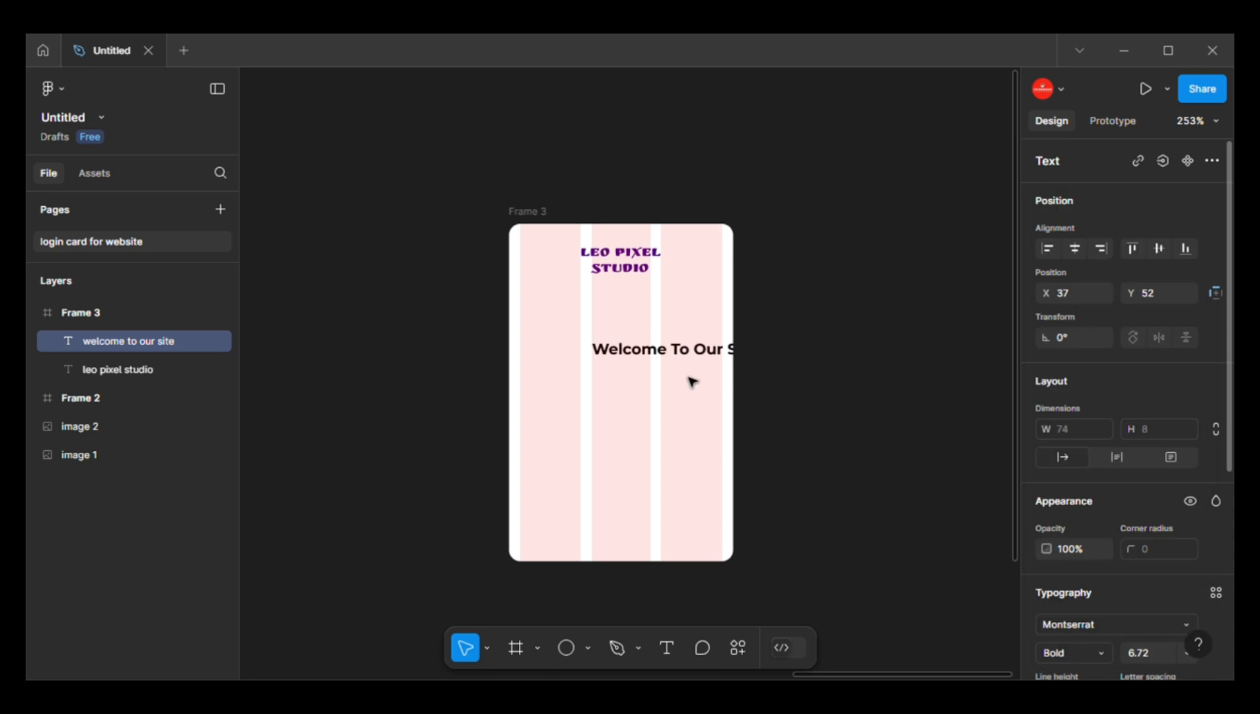
- Centre the welcome text horizontally in the card and scale it down to about 66 × 7
drag(700, 359, 645, 359)
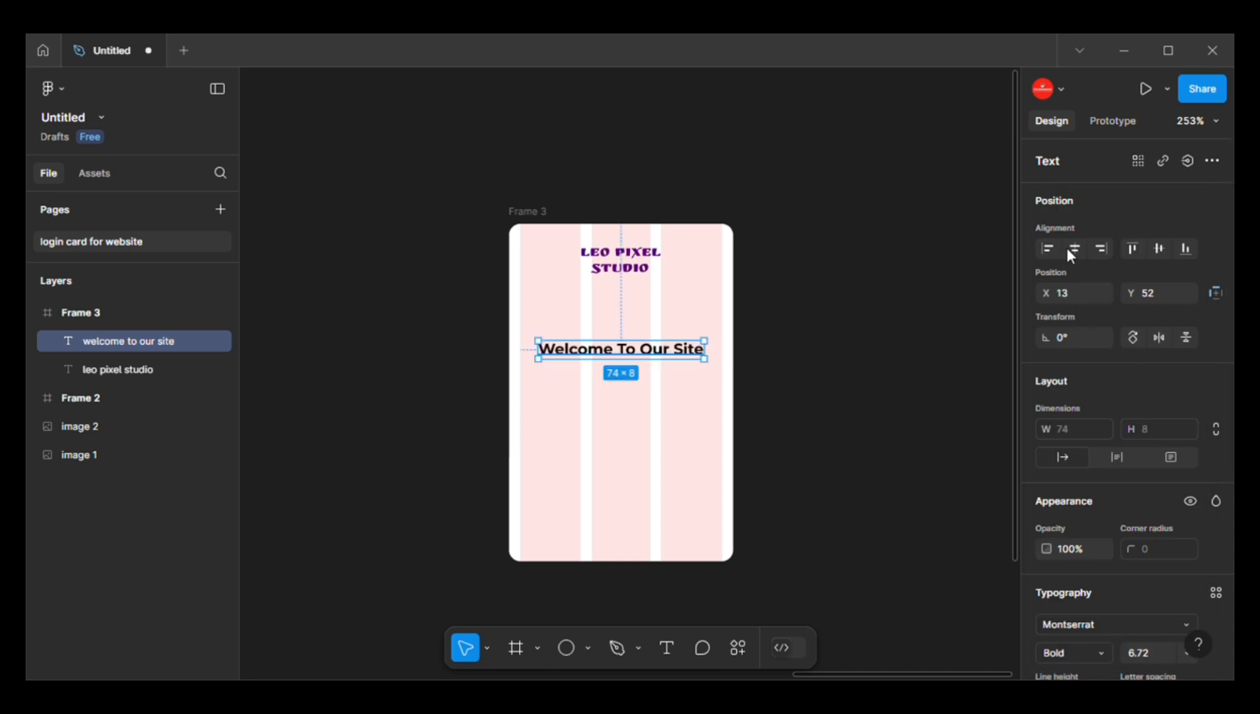
key(k)
drag(722, 359, 668, 369)
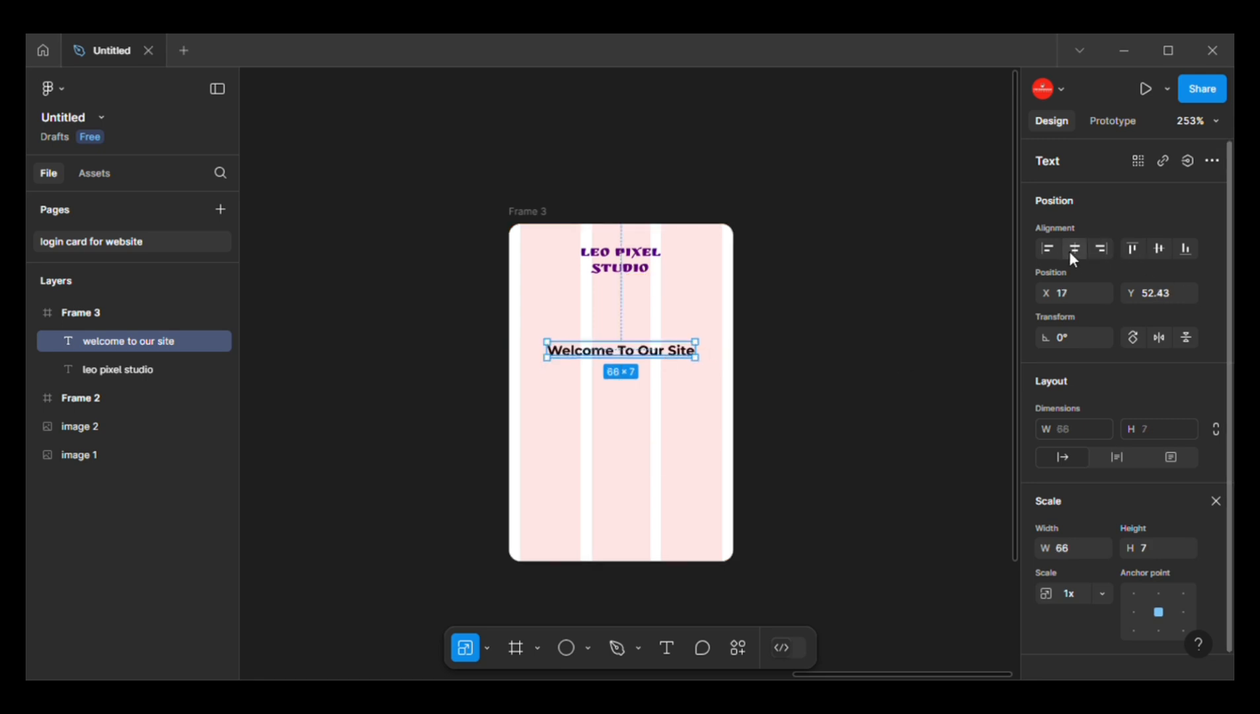
- Duplicate the welcome text directly below the original and change the copy's wording to "Let's Login It"
mouse_move(659, 359)
mouse_down()
mouse_move(655, 313)
mouse_move(653, 338)
mouse_up()
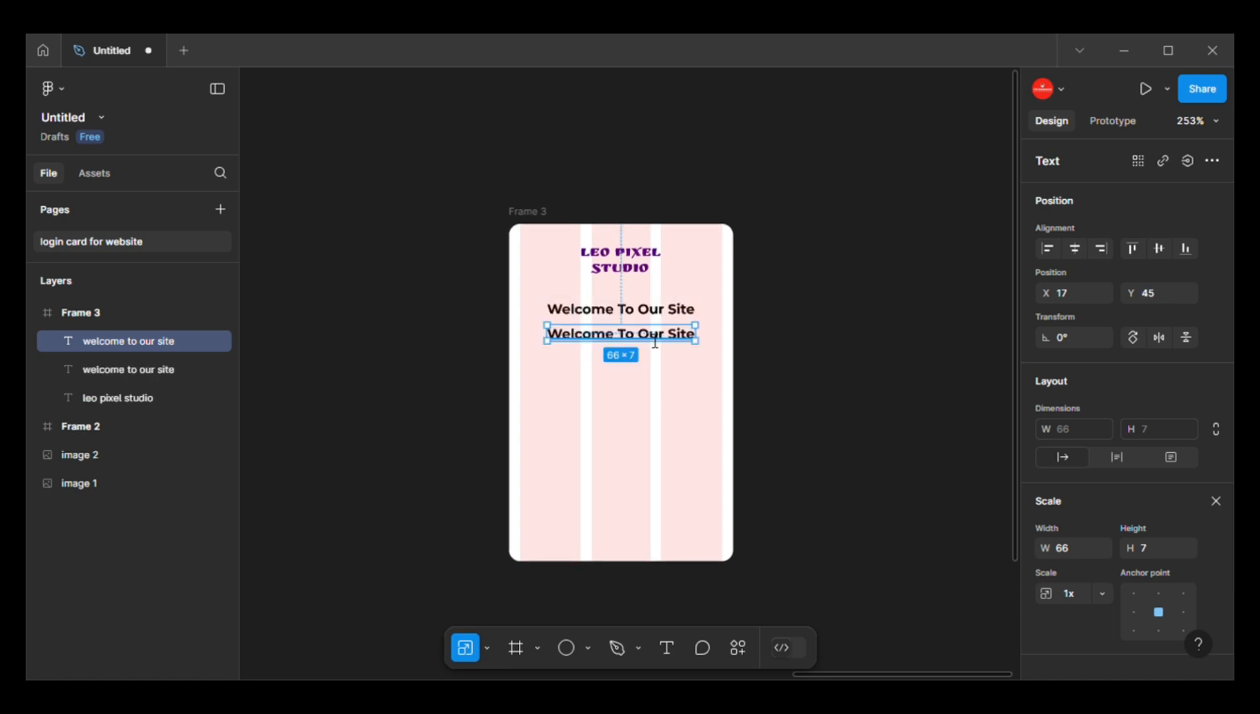
double_click(655, 336)
text(Lert)
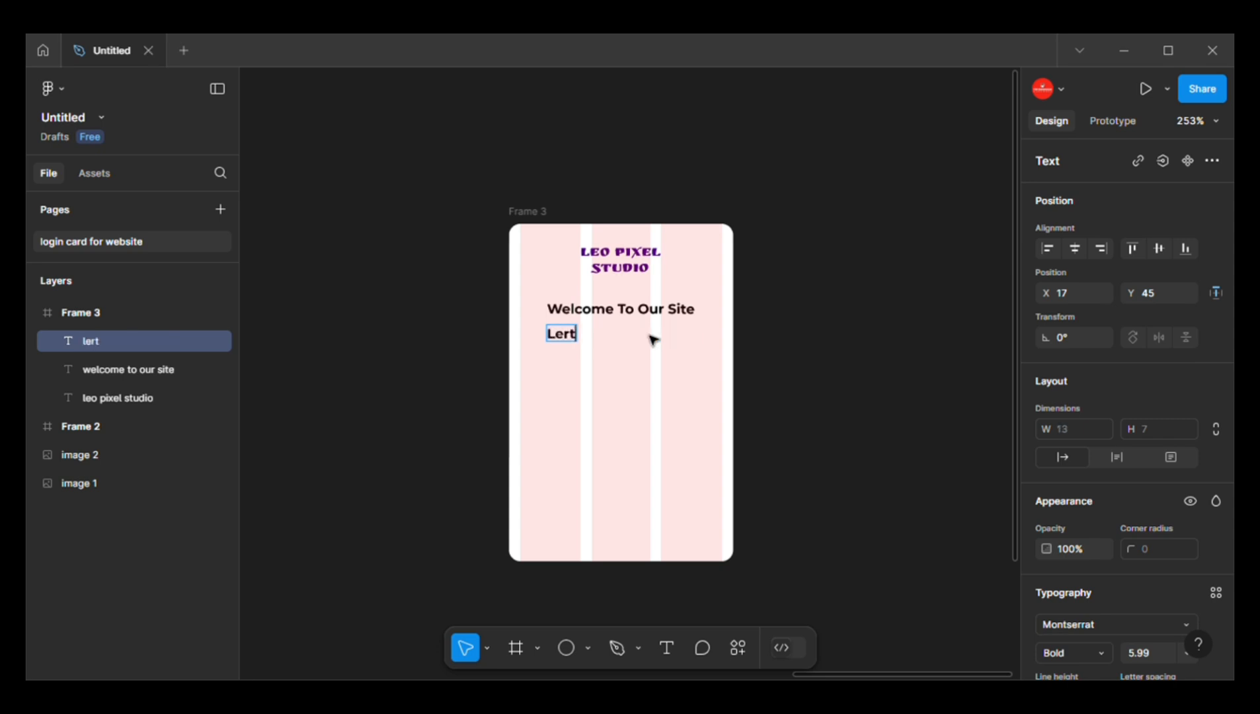
key(BackSpace)
key(BackSpace)
text(t's)
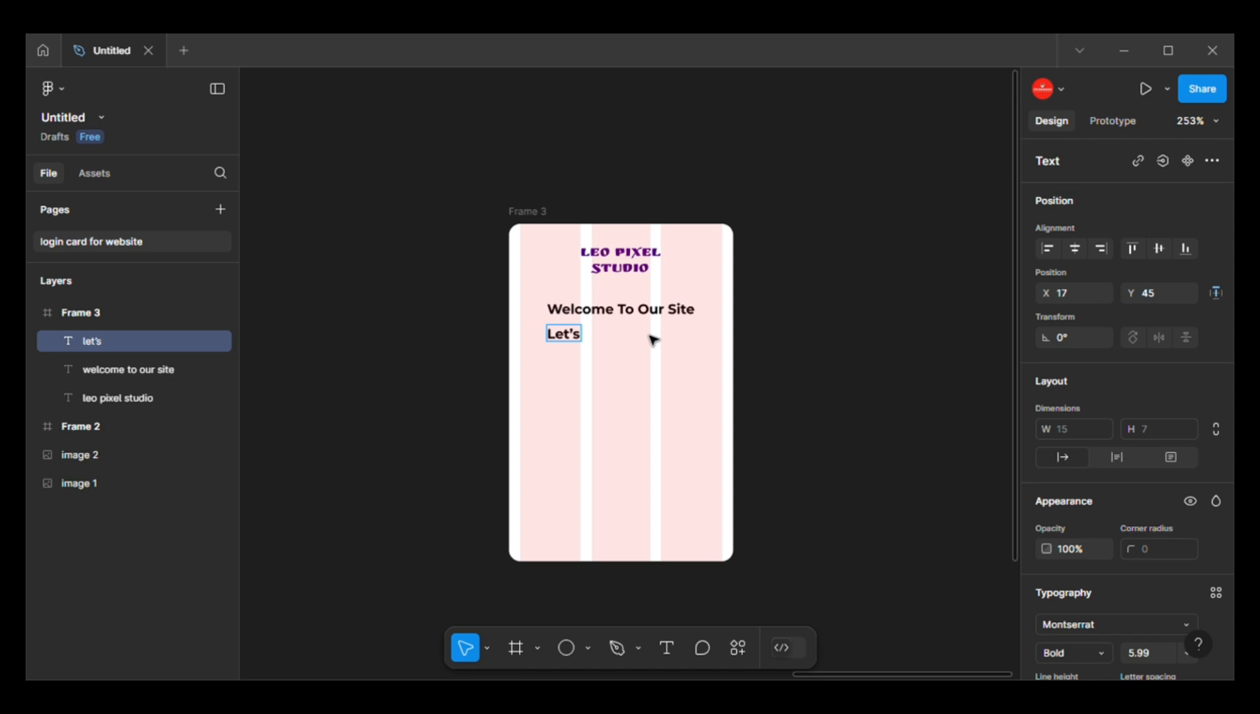
text( Login It)
- Halve the font size of the "Let's Login It" text to 2.99 and centre it horizontally in the card
key(ctrl+a)
scroll(1179, 483, down, 3)
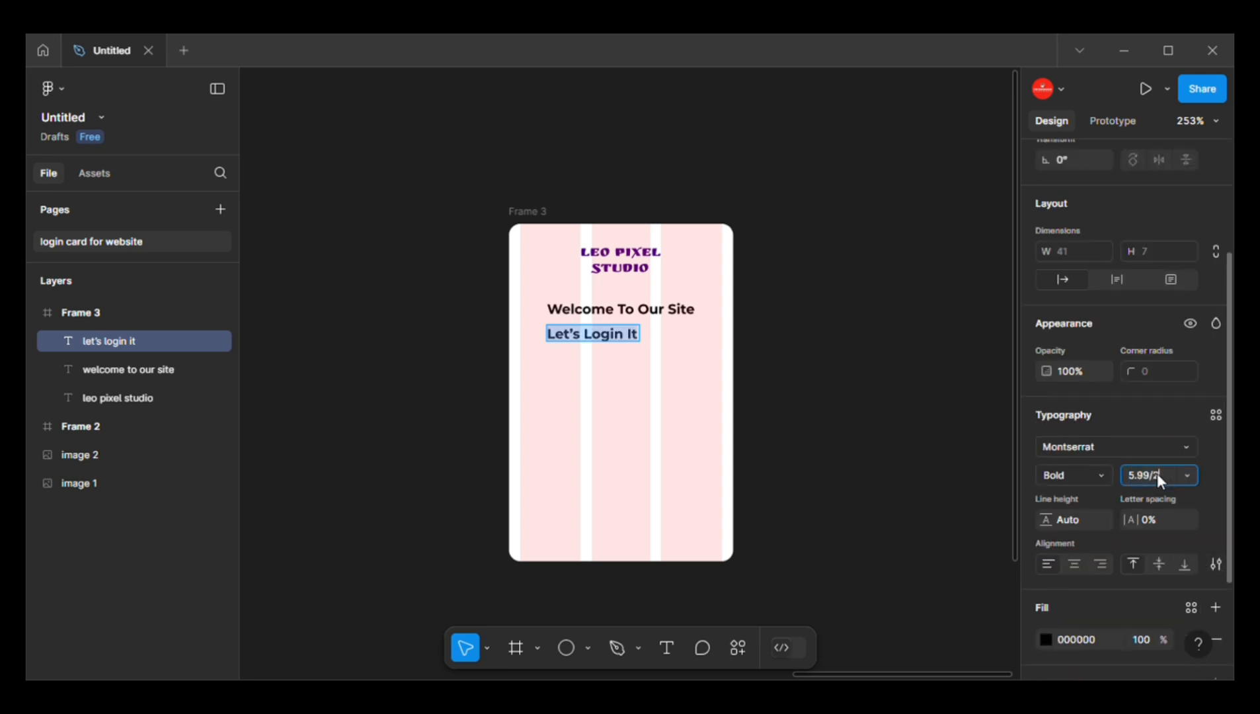
key(Return)
key(Escape)
scroll(608, 352, up, 2)
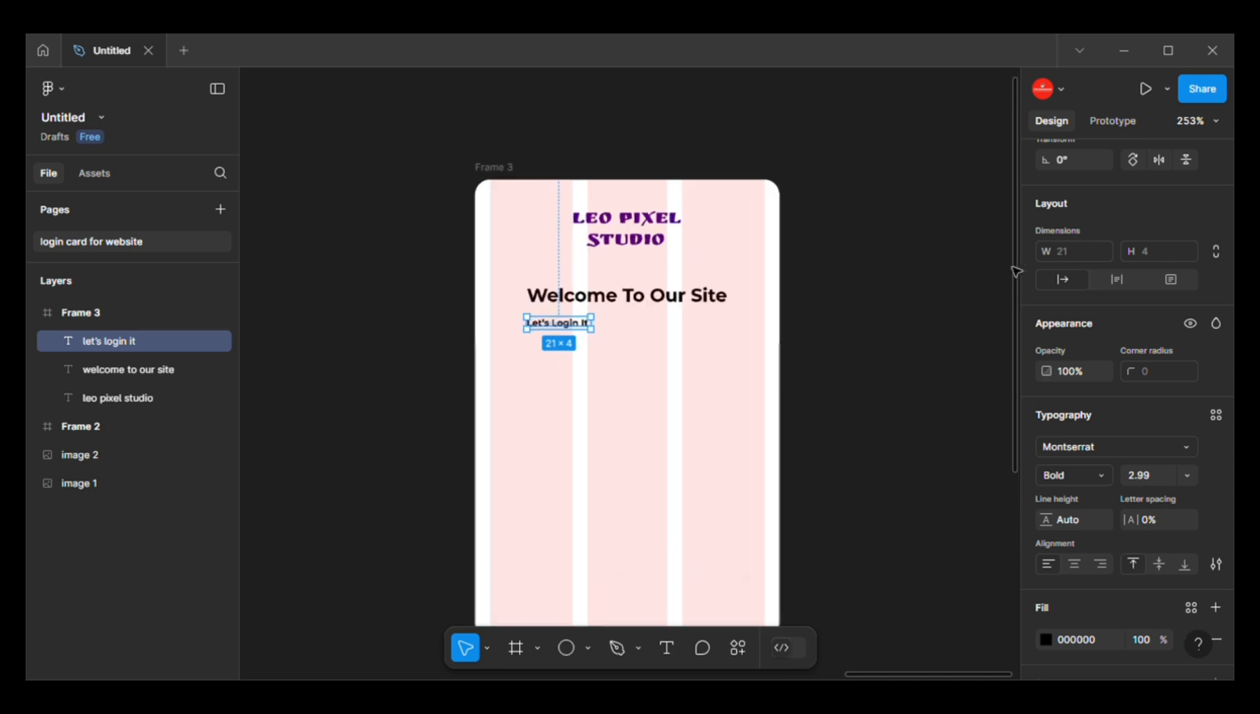
scroll(1125, 363, up, 3)
key(alt+h)
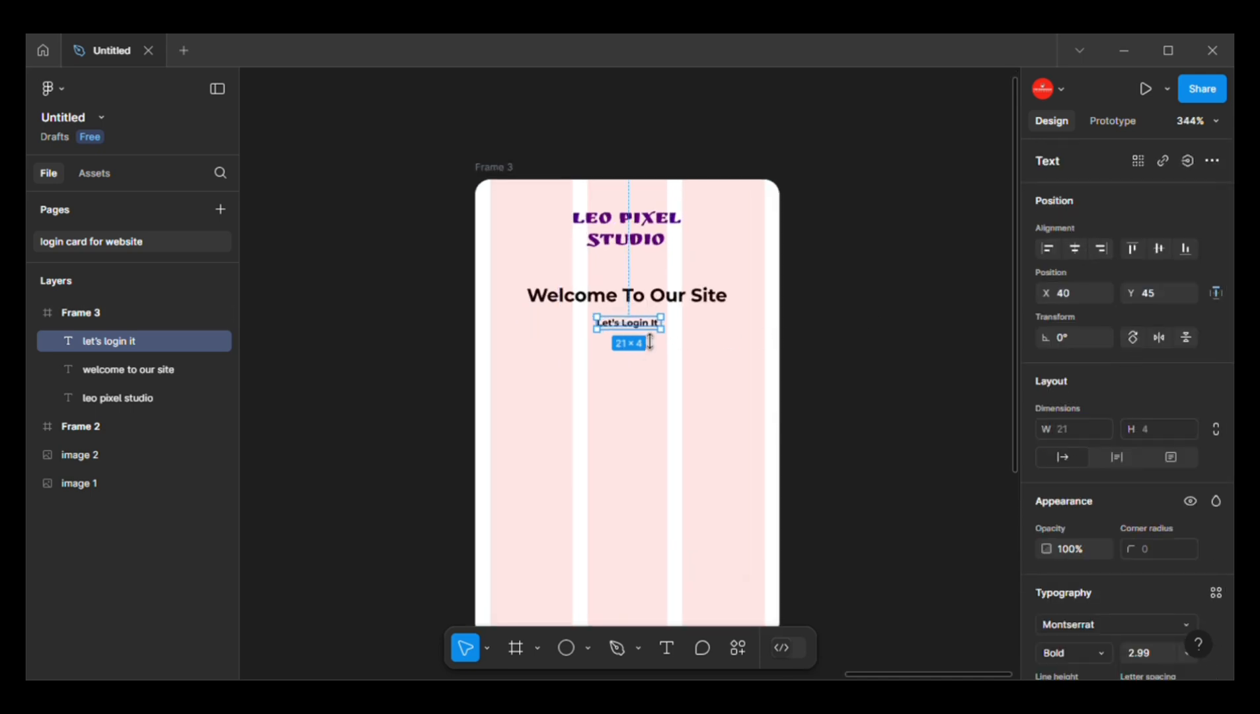
- Set the spacing between the welcome text and "Let's Login It" to 2, and nudge "Let's Login It" down to Y 44
shift+click(656, 303)
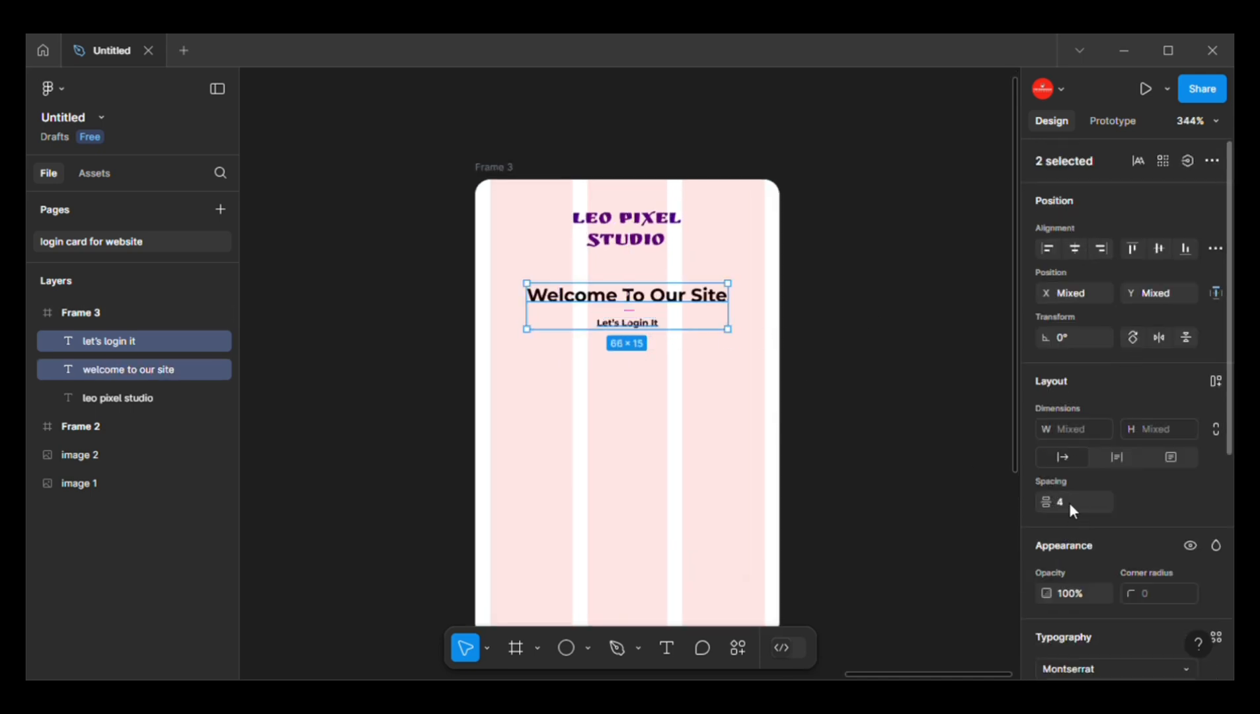
click(1069, 502)
text(2)
click(832, 419)
click(651, 319)
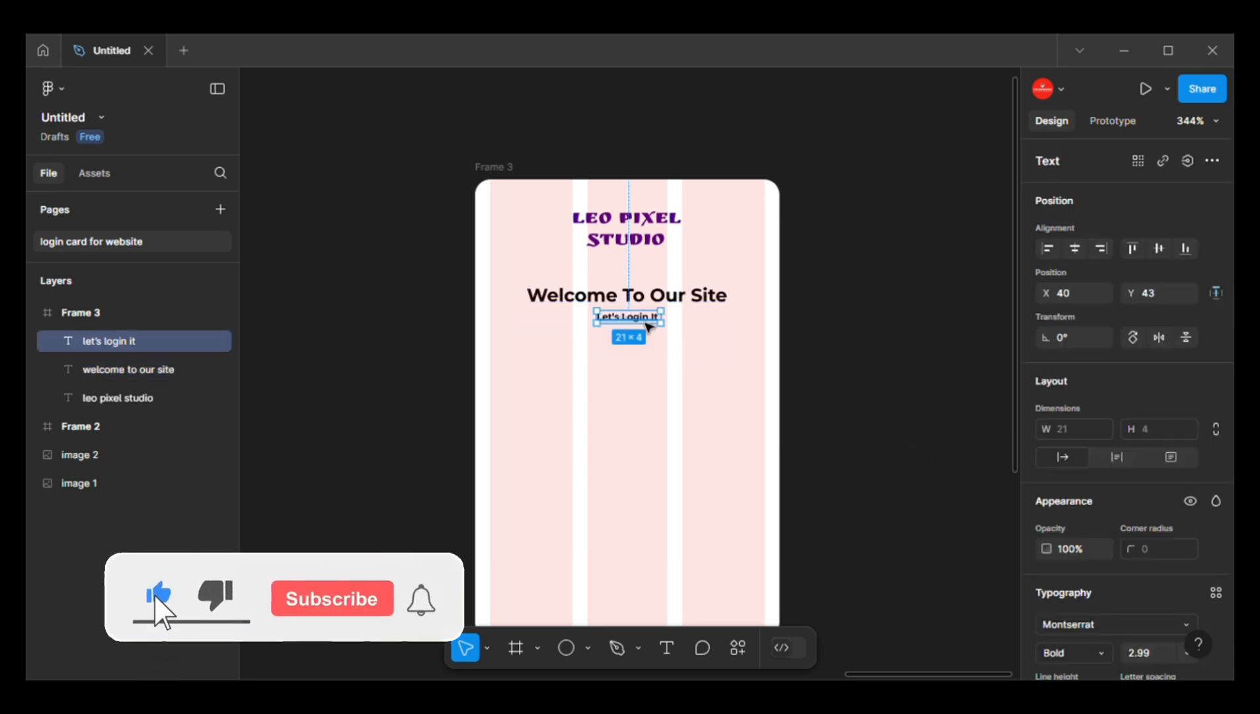
key(shift+Down)
key(shift+Up)
key(Down)
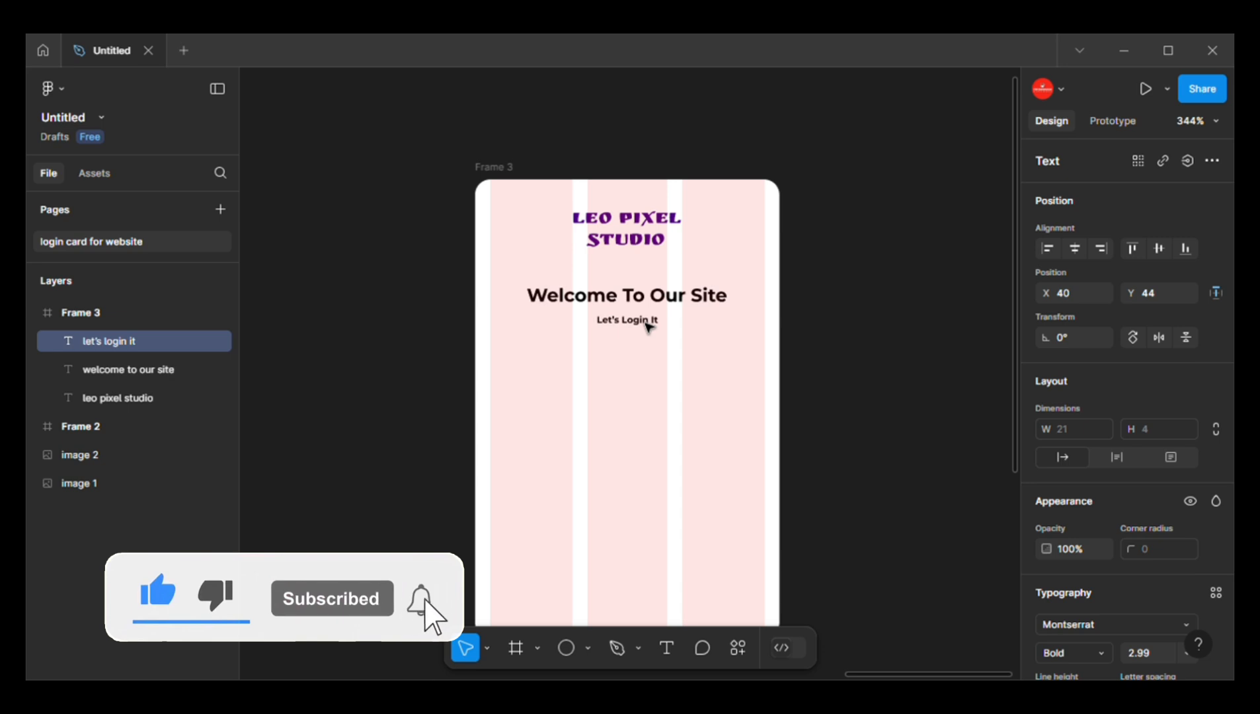
shift+click(648, 301)
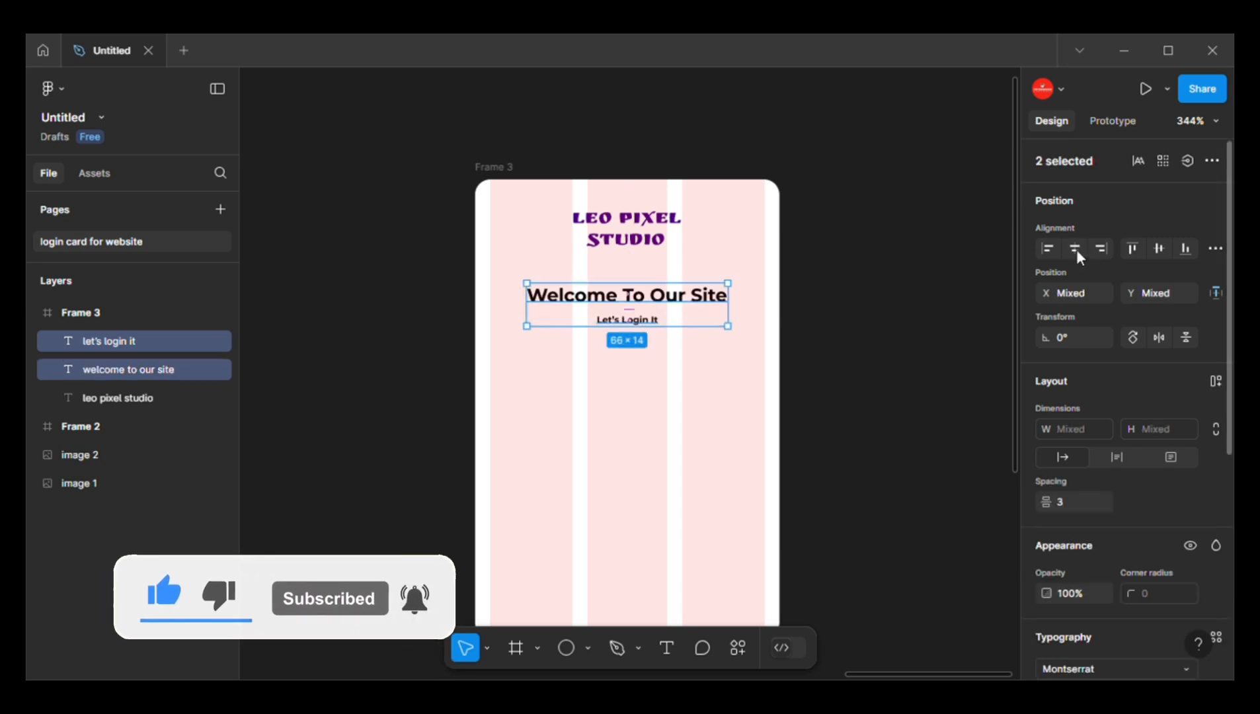
- Reduce the fill opacity of the "Let's Login It" text to 70%
click(647, 336)
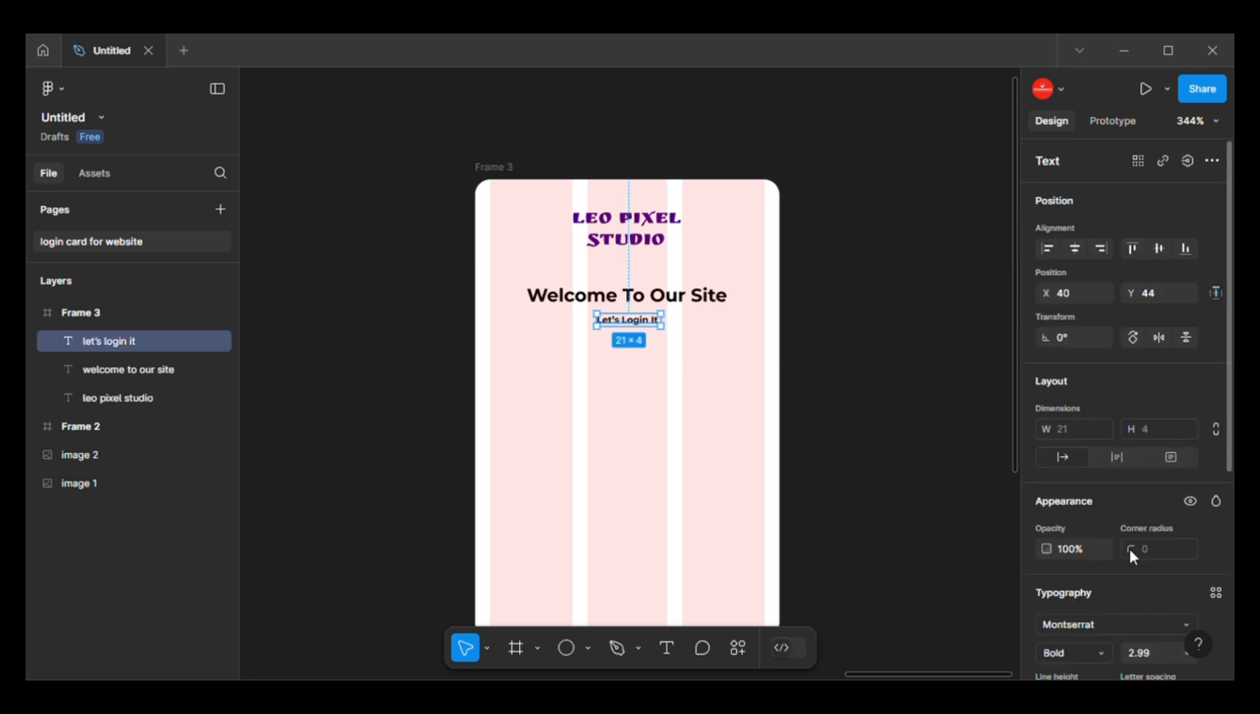
scroll(1151, 595, down, 3)
click(1139, 640)
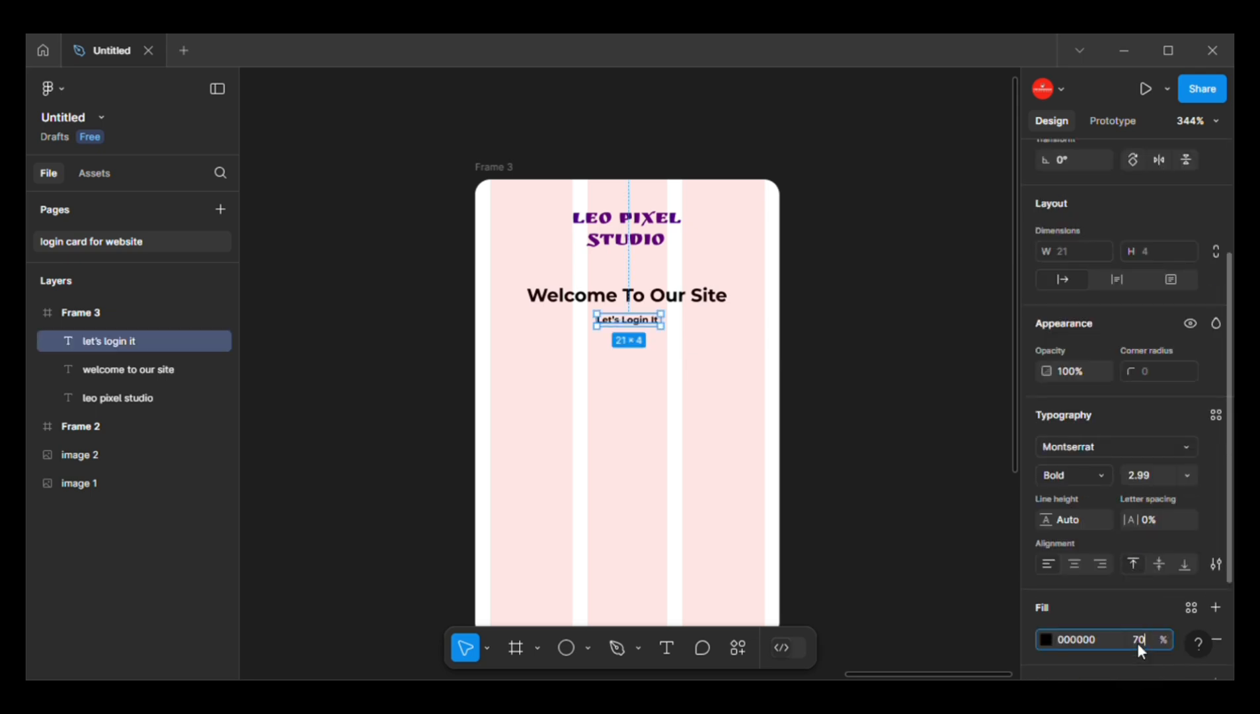
key(Return)
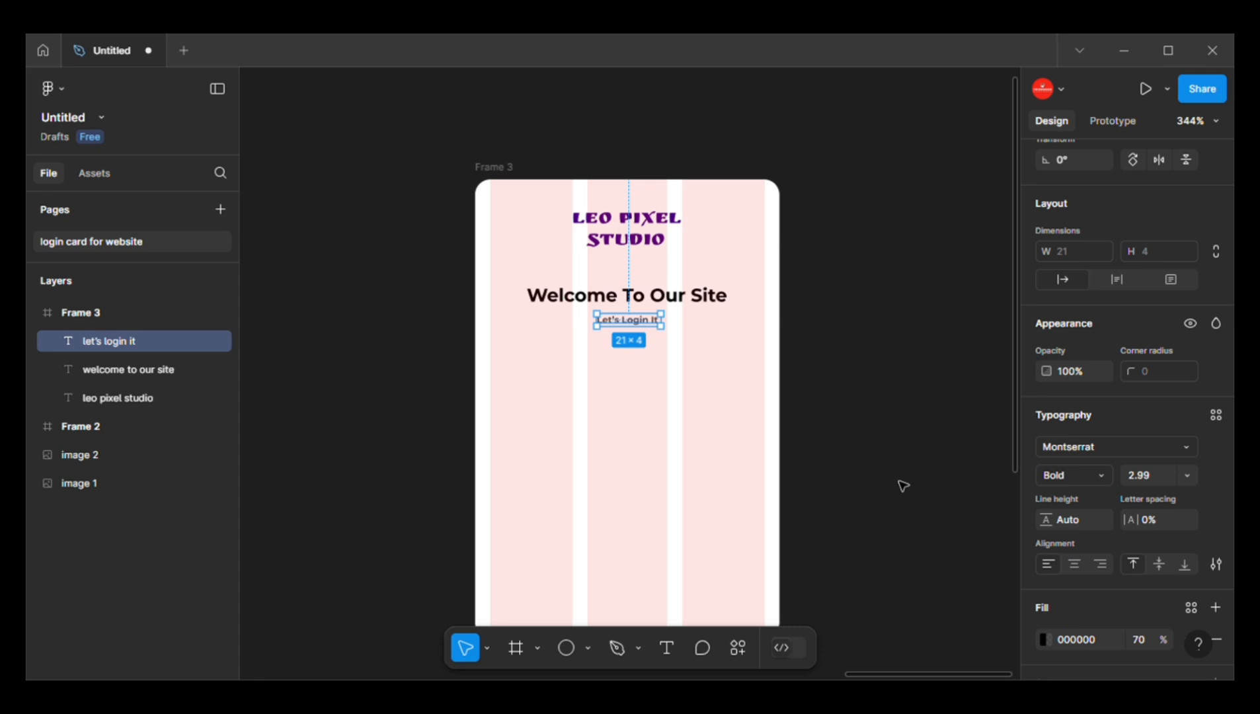
click(903, 486)
- Duplicate the "Let's Login It" text to the lower left within the card and change the copy to "Email Address"
scroll(568, 397, left, 1)
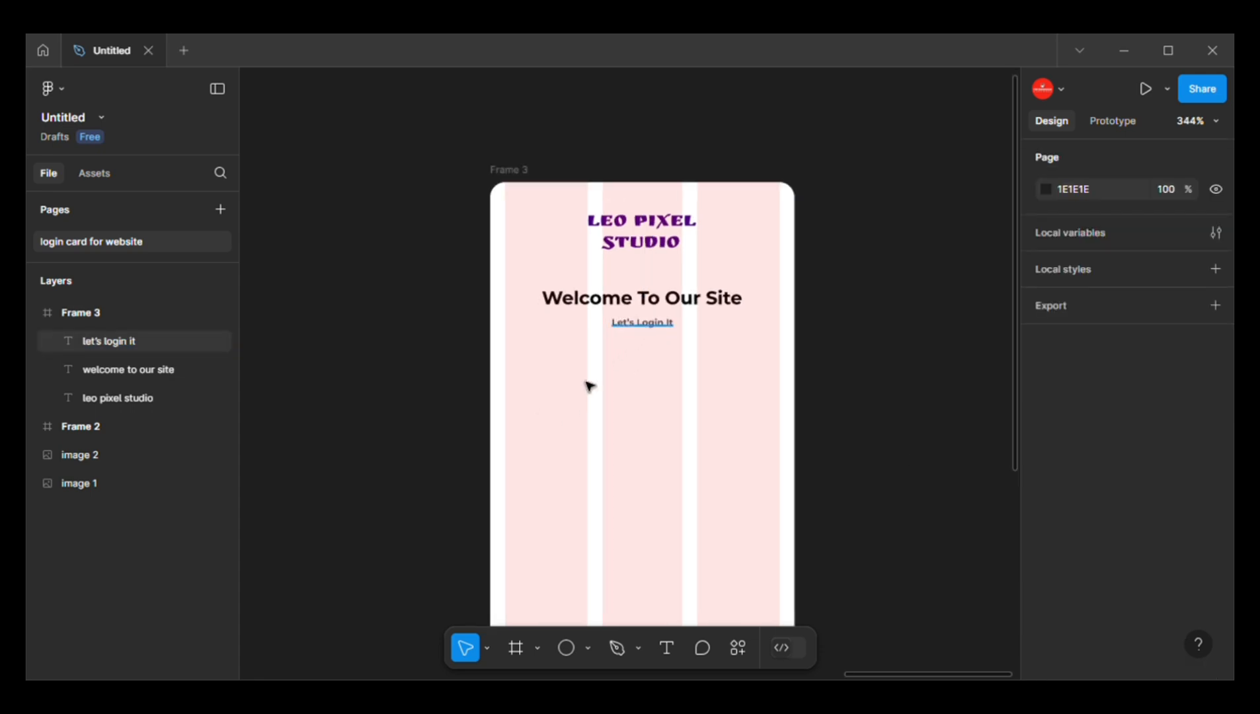
click(662, 324)
drag(661, 323, 599, 379)
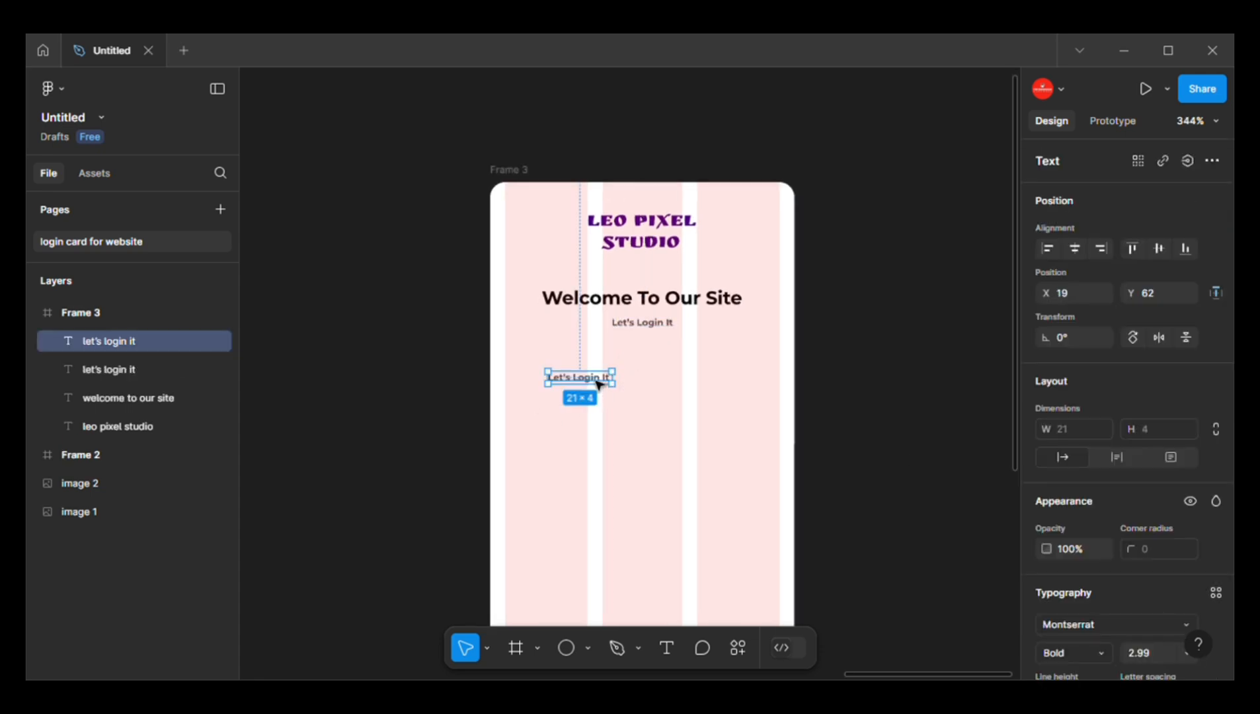
double_click(600, 381)
text(Emial)
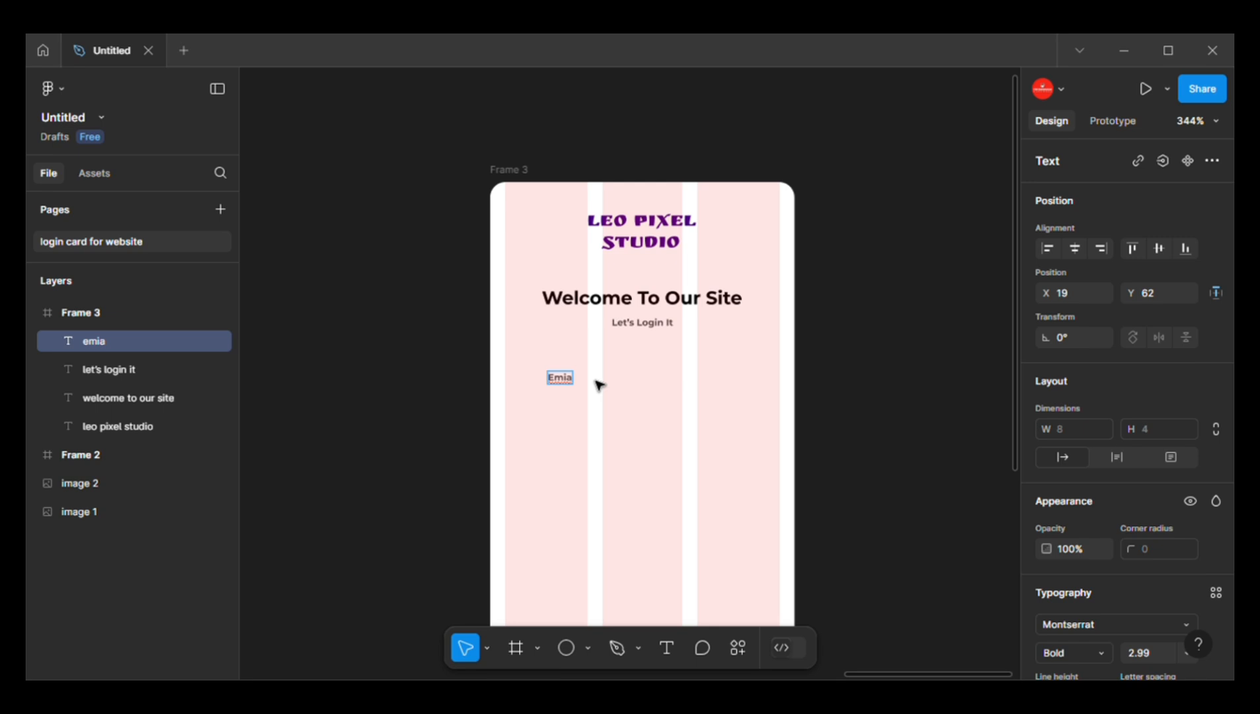
key(BackSpace)
key(BackSpace)
key(BackSpace)
text(m)
text(ail Add)
text(te)
key(BackSpace)
key(BackSpace)
text(ress)
key(Escape)
- Scale the "Email Address" label down to about 21 × 3 and shift it towards the card's left side
scroll(588, 389, up, 1)
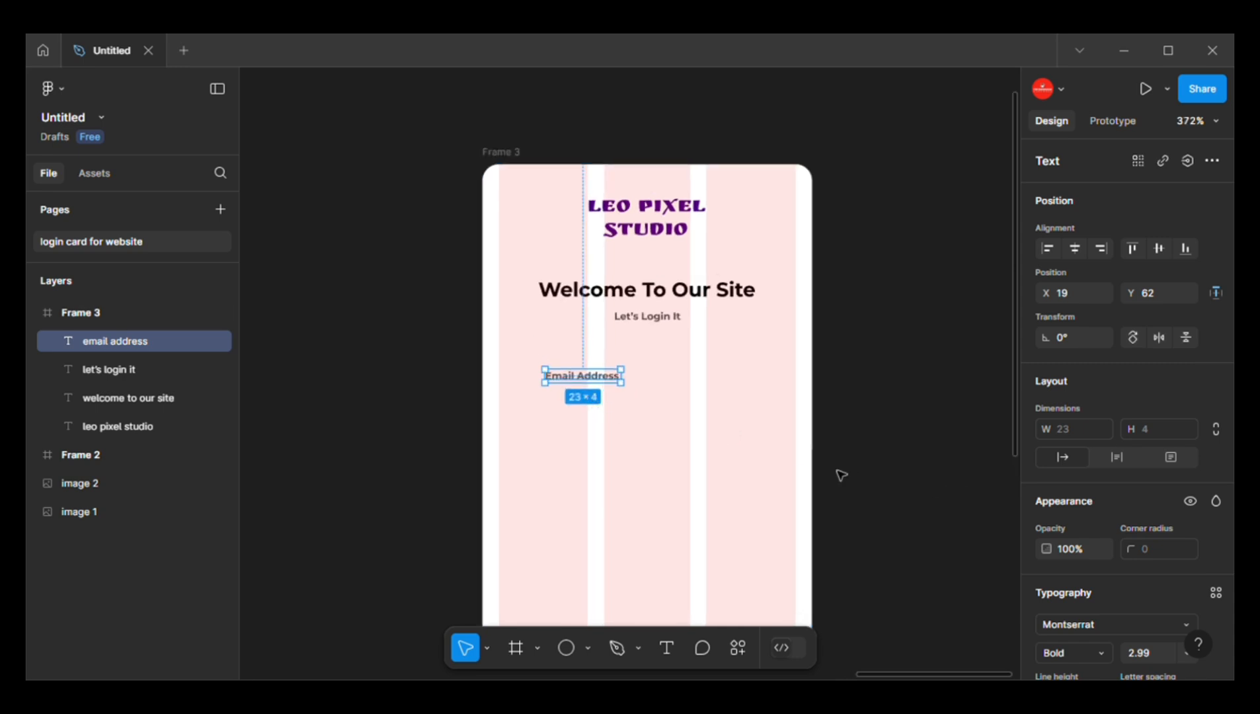
key(k)
scroll(553, 393, up, 1)
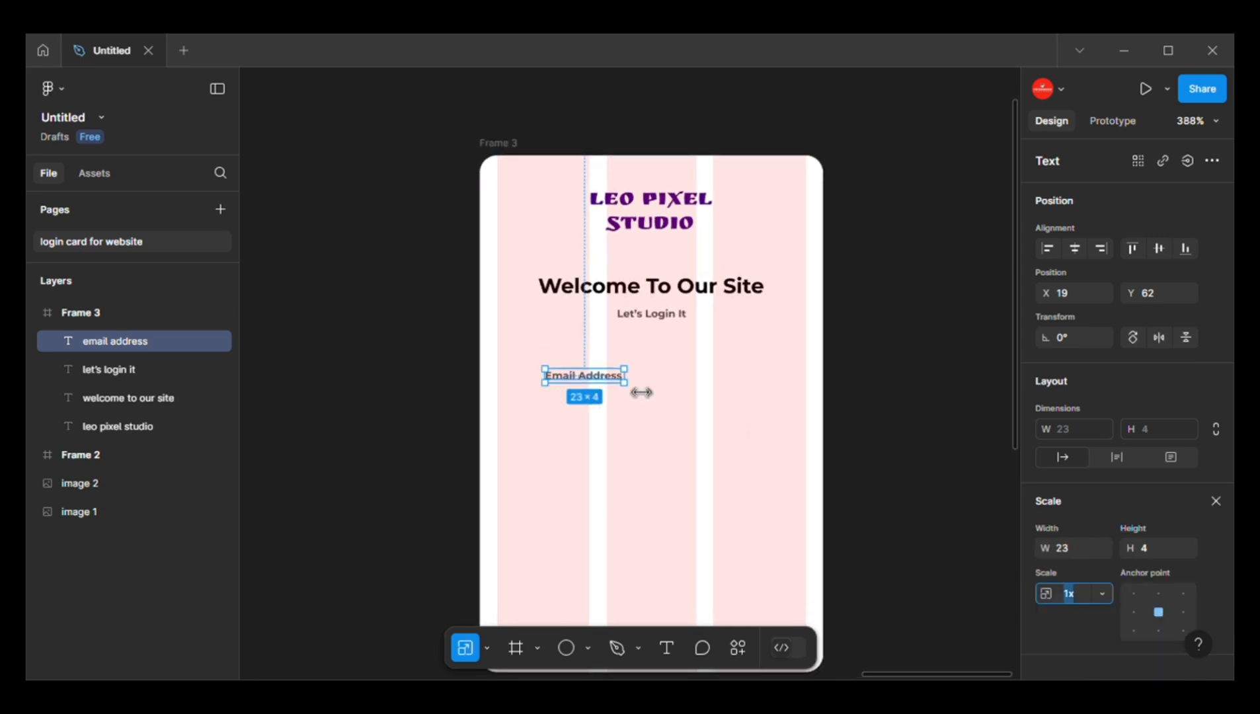
drag(631, 391, 547, 379)
click(527, 430)
- Draw an input field rectangle of about 81 × 12 below the "Email Address" label and centre it horizontally in the card
key(r)
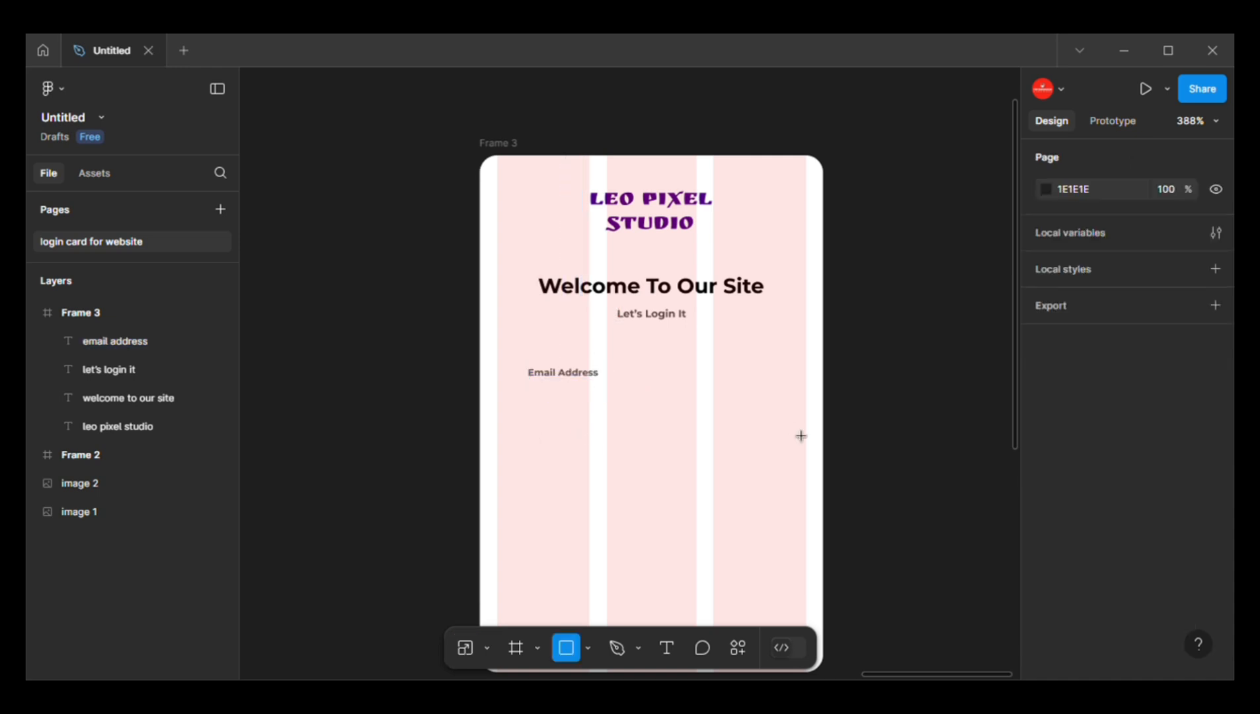
drag(801, 442, 799, 462)
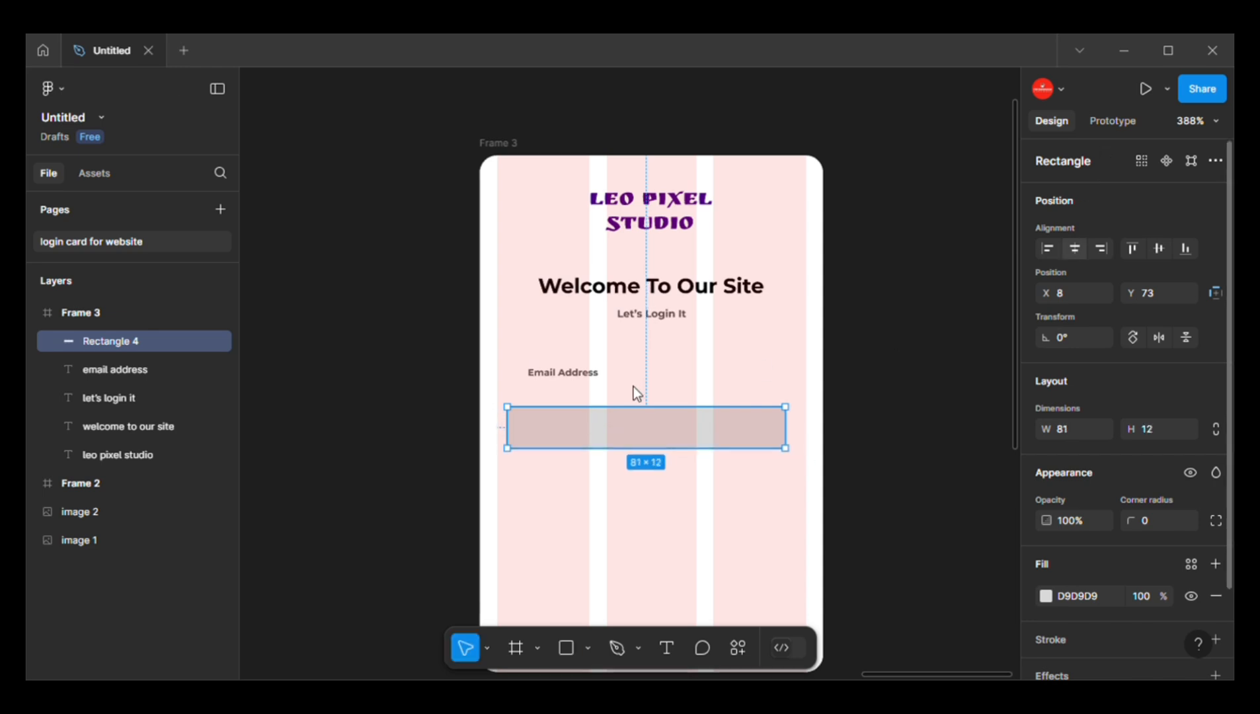
drag(617, 431, 624, 430)
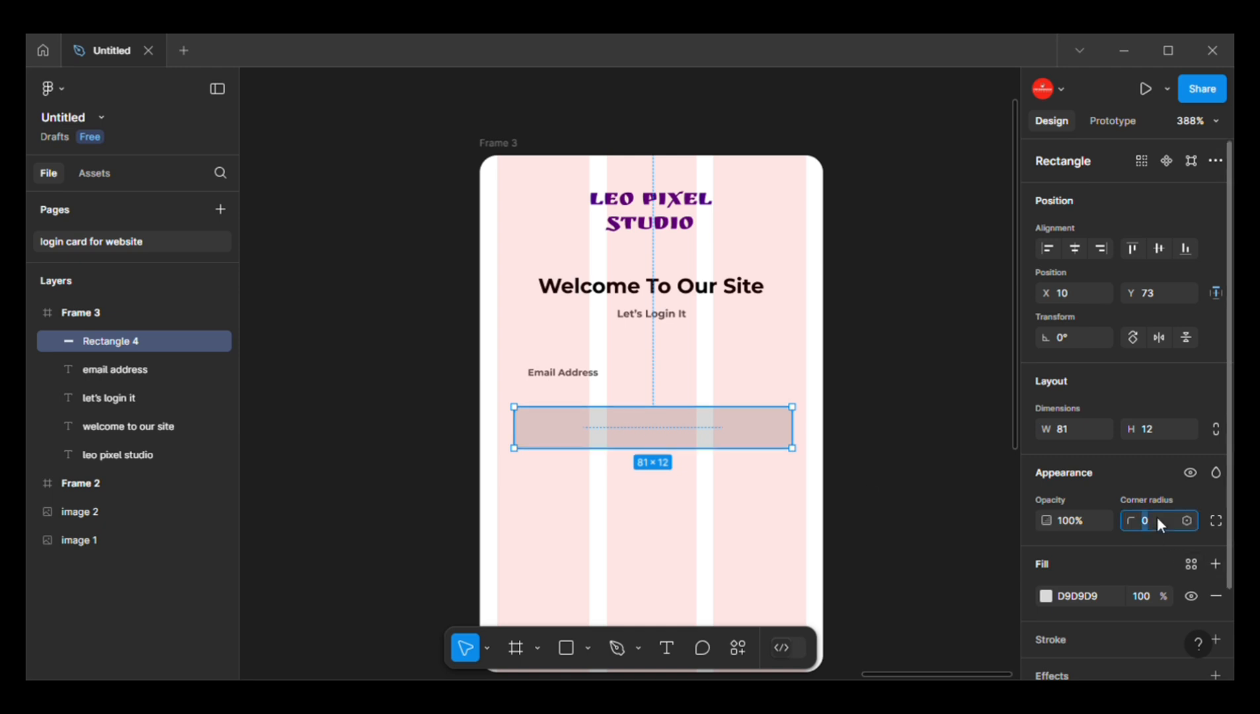
- Round the input field rectangle with a corner radius of 2 and corner smoothing of 73%
click(1216, 520)
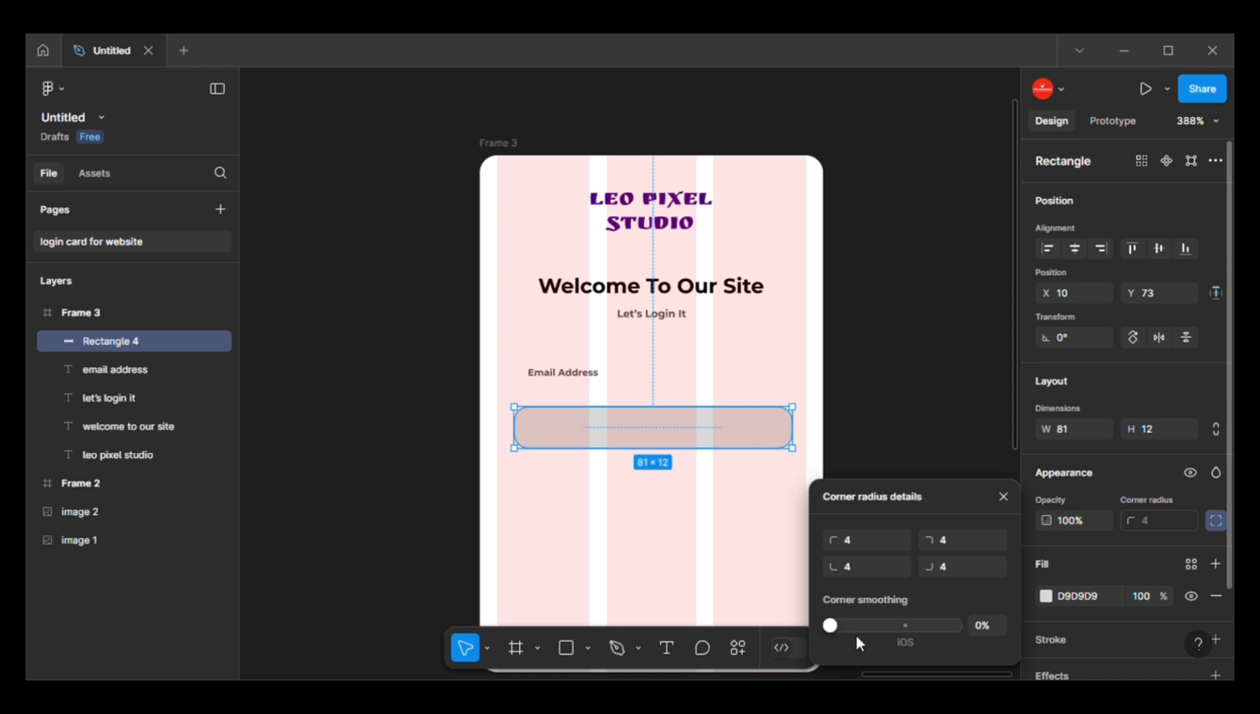
drag(863, 627, 924, 632)
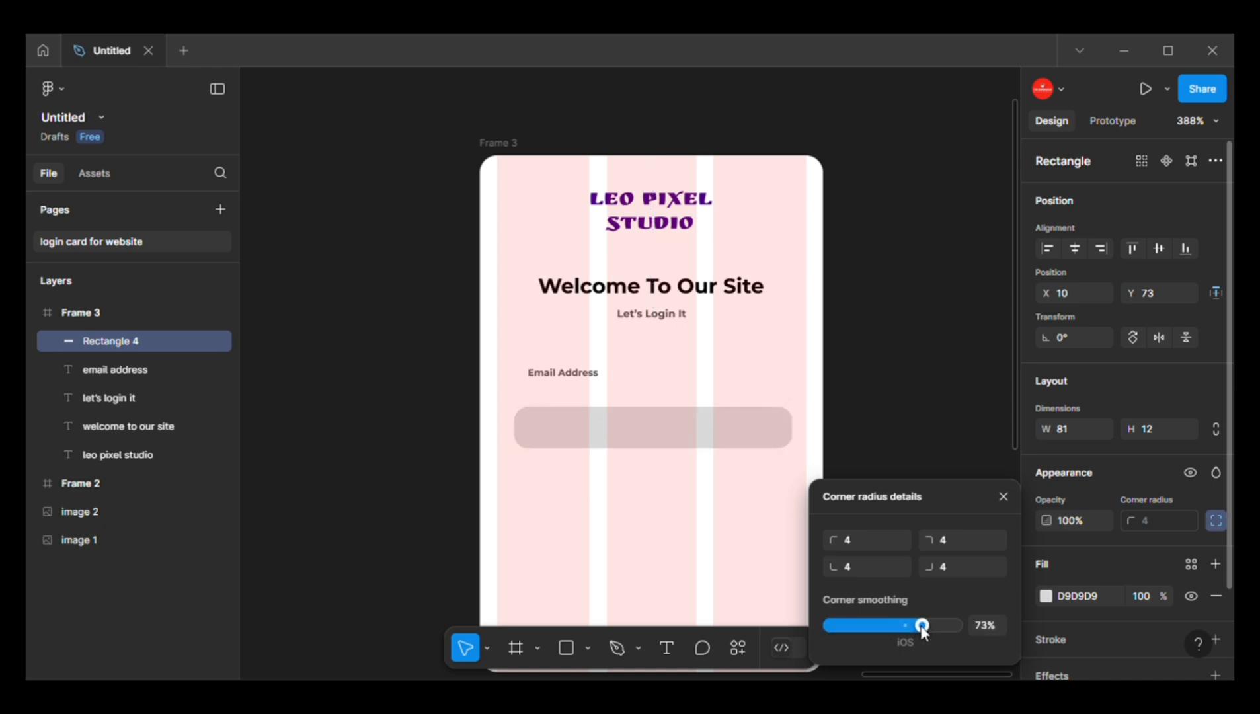
click(1217, 520)
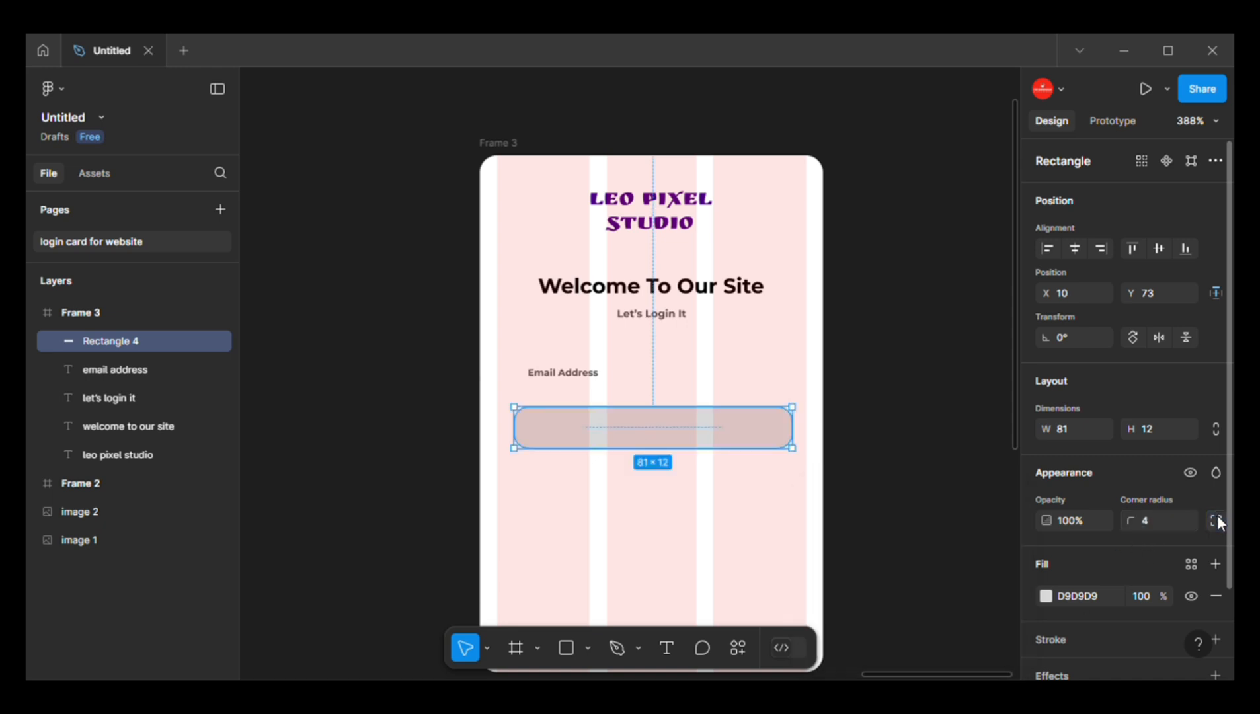
text(2)
key(Return)
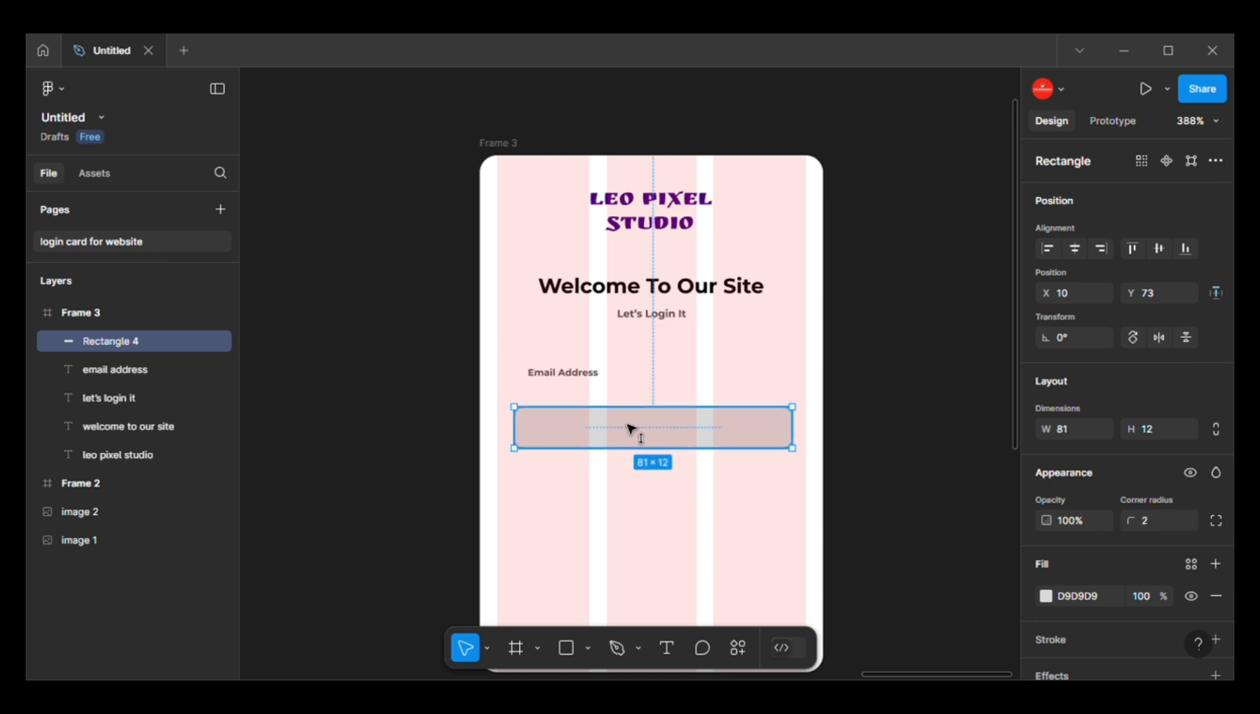
- Move the input field rectangle up so that it sits closely beneath the "Email Address" label
key(Up)
key(Up)
key(Up)
key(Up)
scroll(572, 390, up, 1)
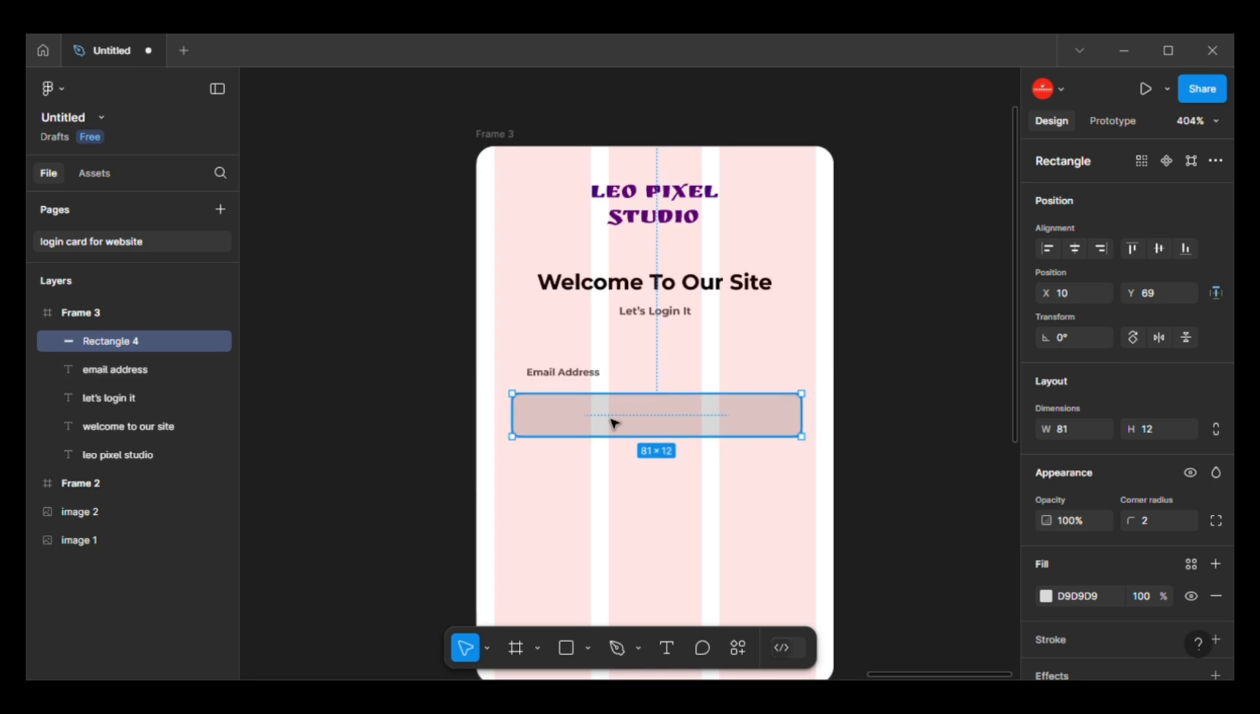
drag(614, 423, 638, 390)
- Move the "Email Address" label to X 11, Y 59, just above the left end of the input field rectangle
shift+click(574, 372)
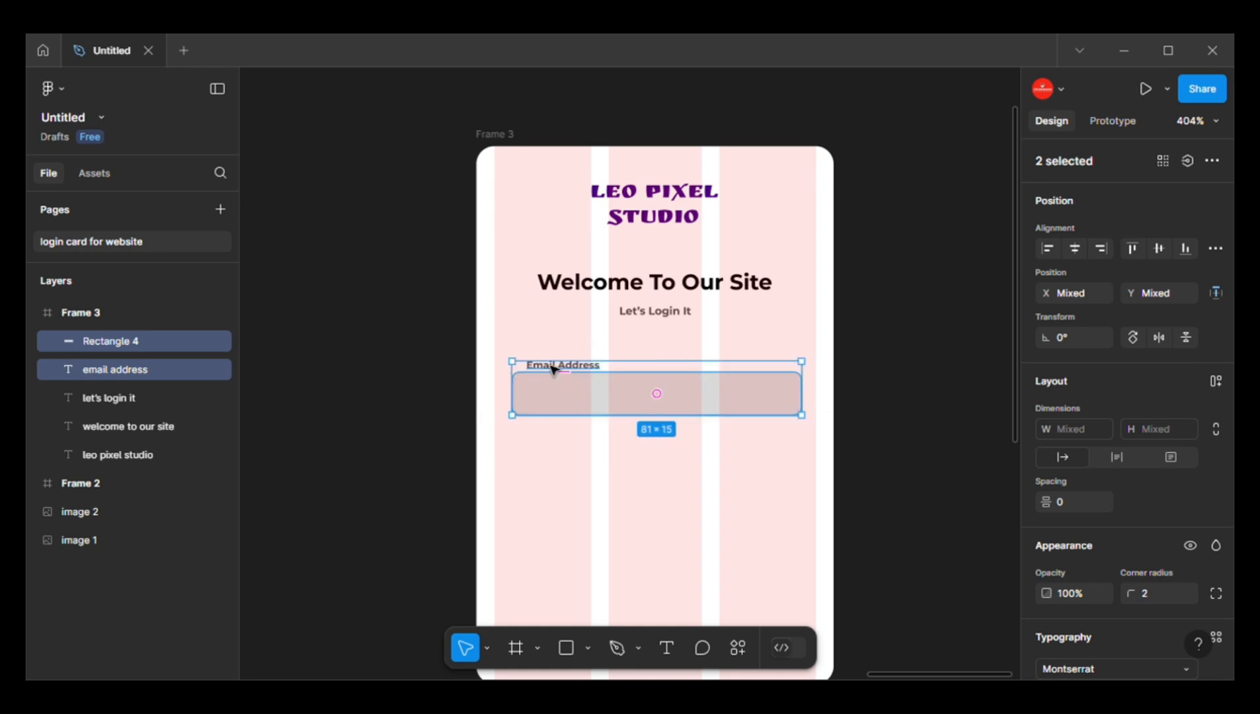
key(Escape)
scroll(554, 370, up, 2)
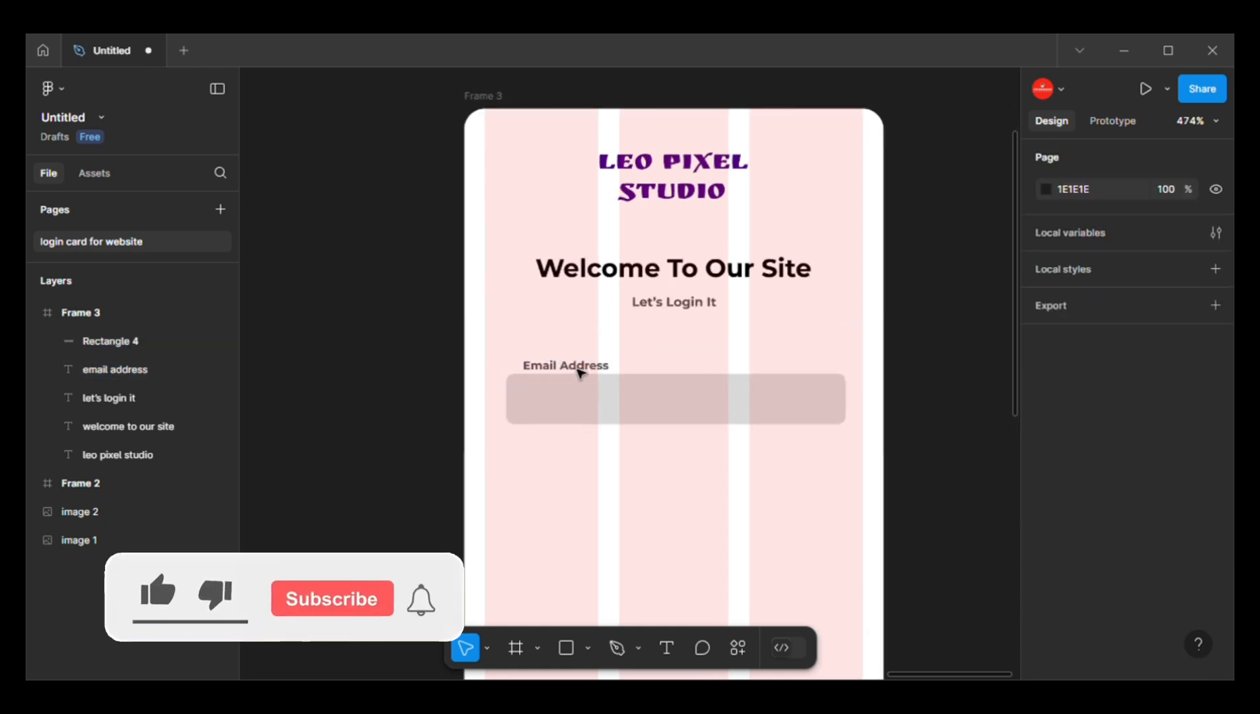
drag(580, 372, 556, 368)
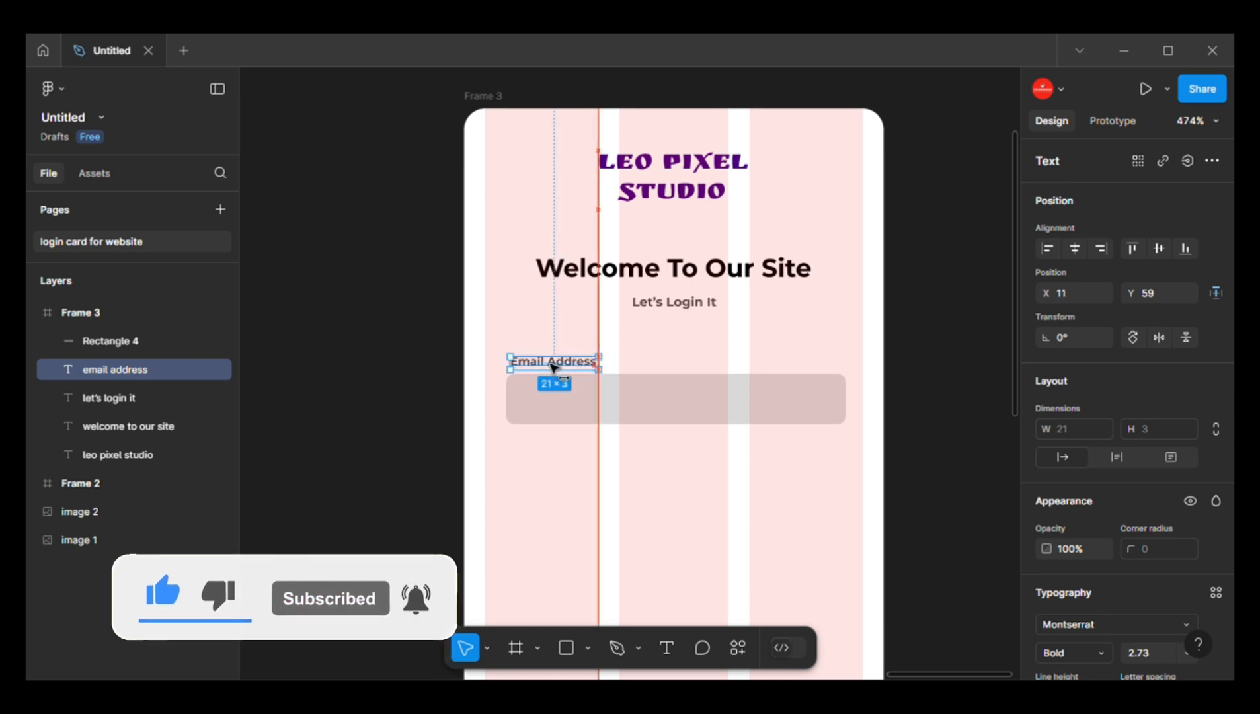
- Enlarge the input field rectangle to 85 × 14, widening it evenly on both sides and extending its lower edge
click(845, 411)
drag(868, 414, 877, 414)
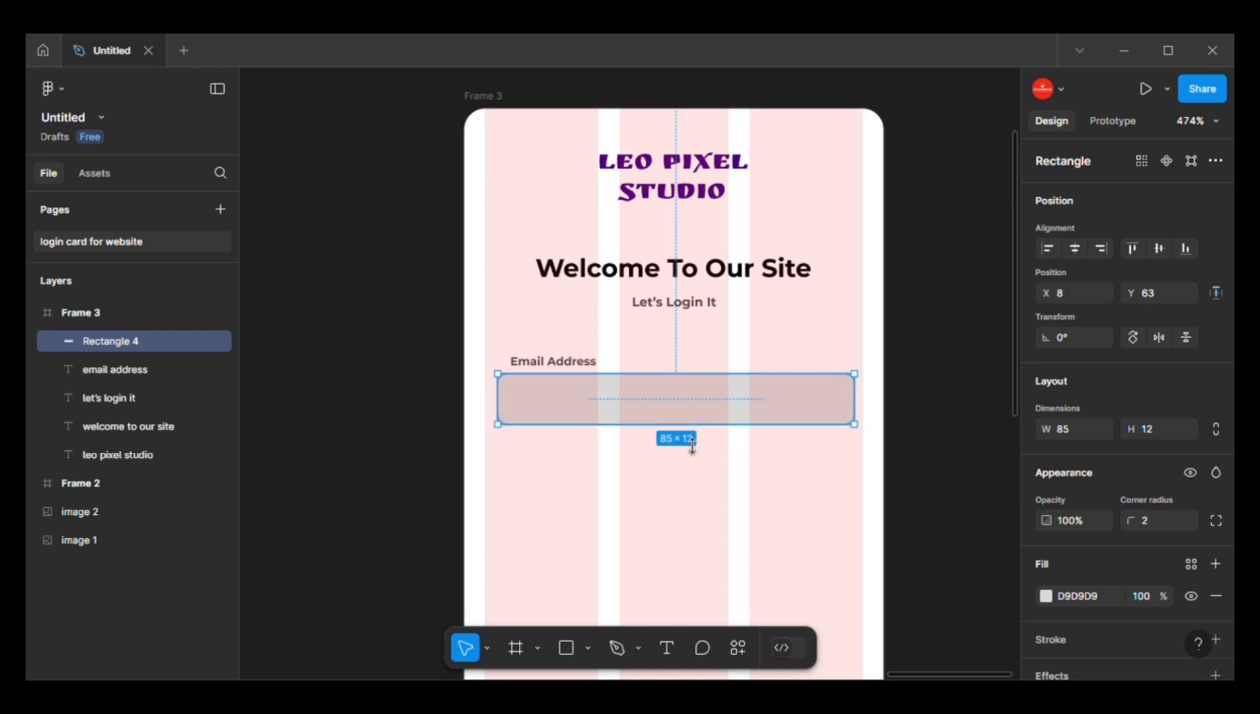
drag(693, 447, 692, 448)
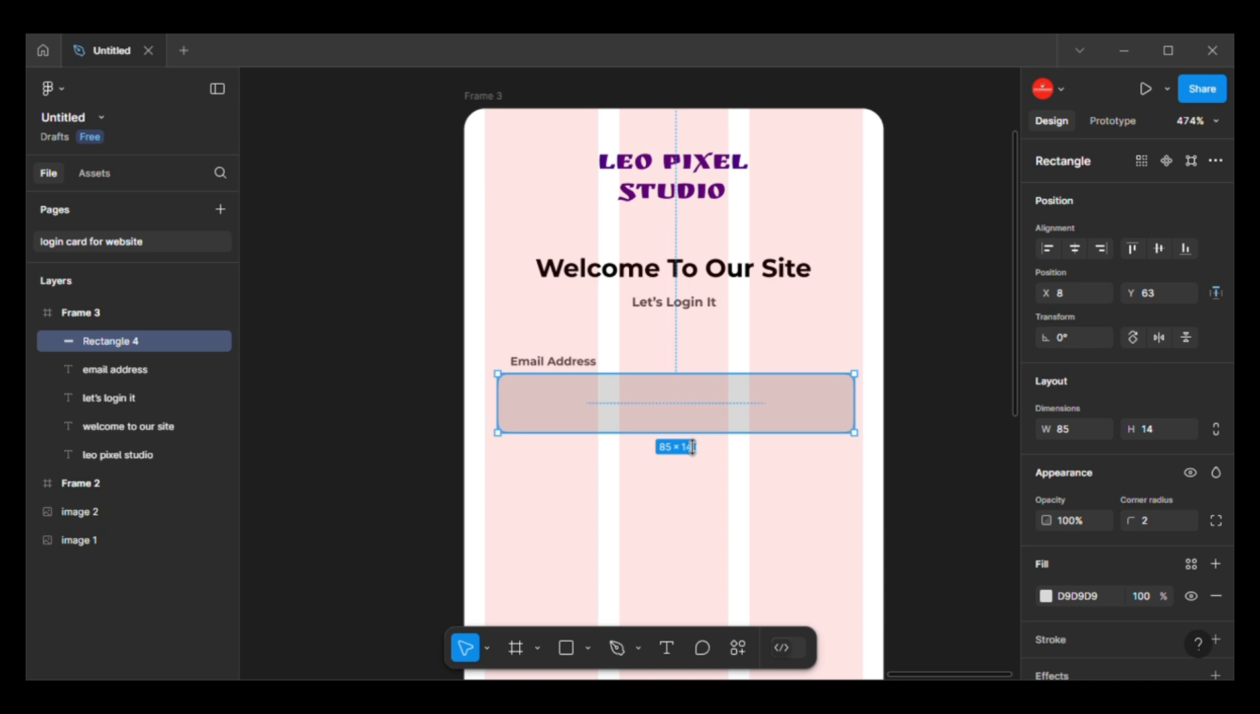
- Move the "Email Address" label to X 9, Y 59 and set its fill opacity to 90%
click(539, 371)
scroll(543, 370, up, 2)
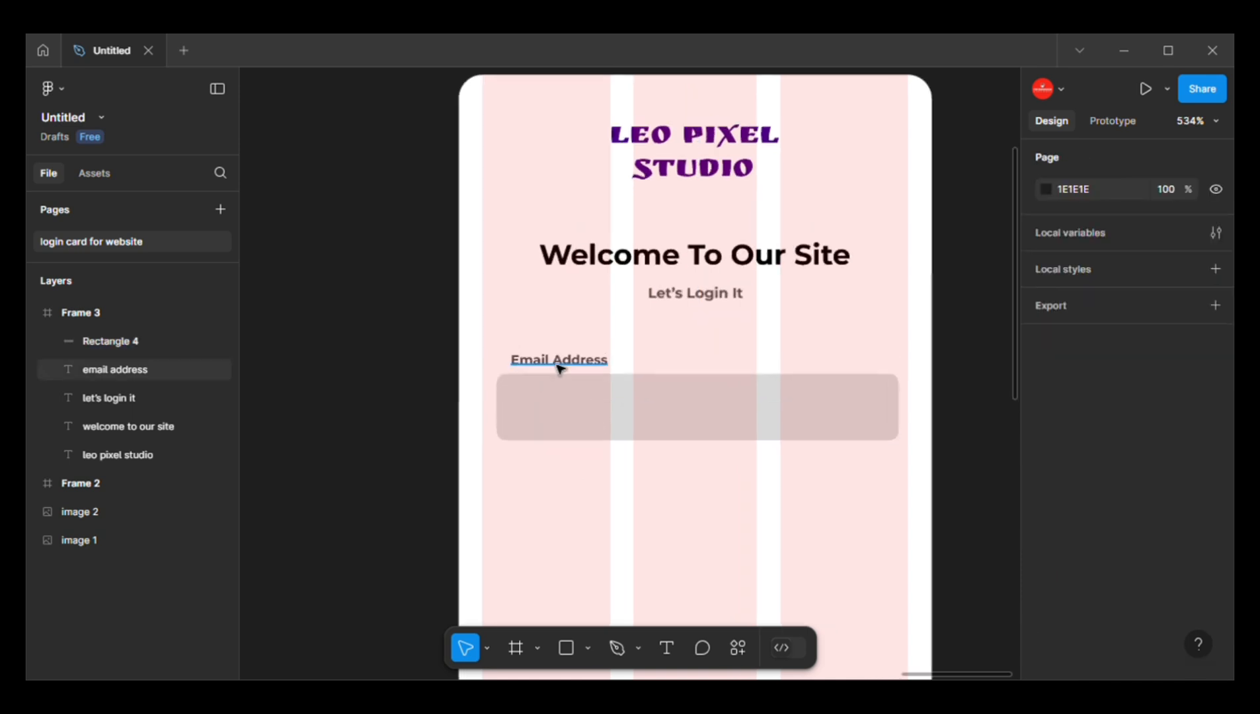
click(559, 368)
drag(554, 368, 549, 369)
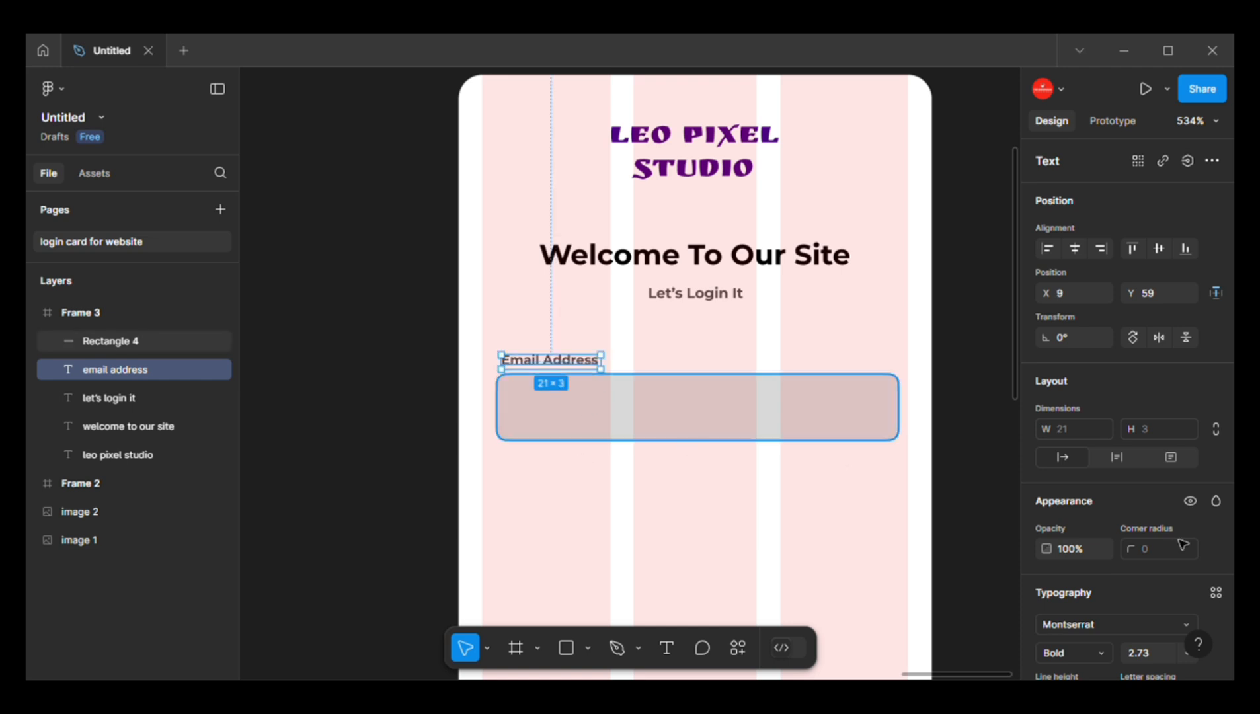
scroll(1166, 569, down, 3)
scroll(1154, 576, down, 3)
click(1142, 501)
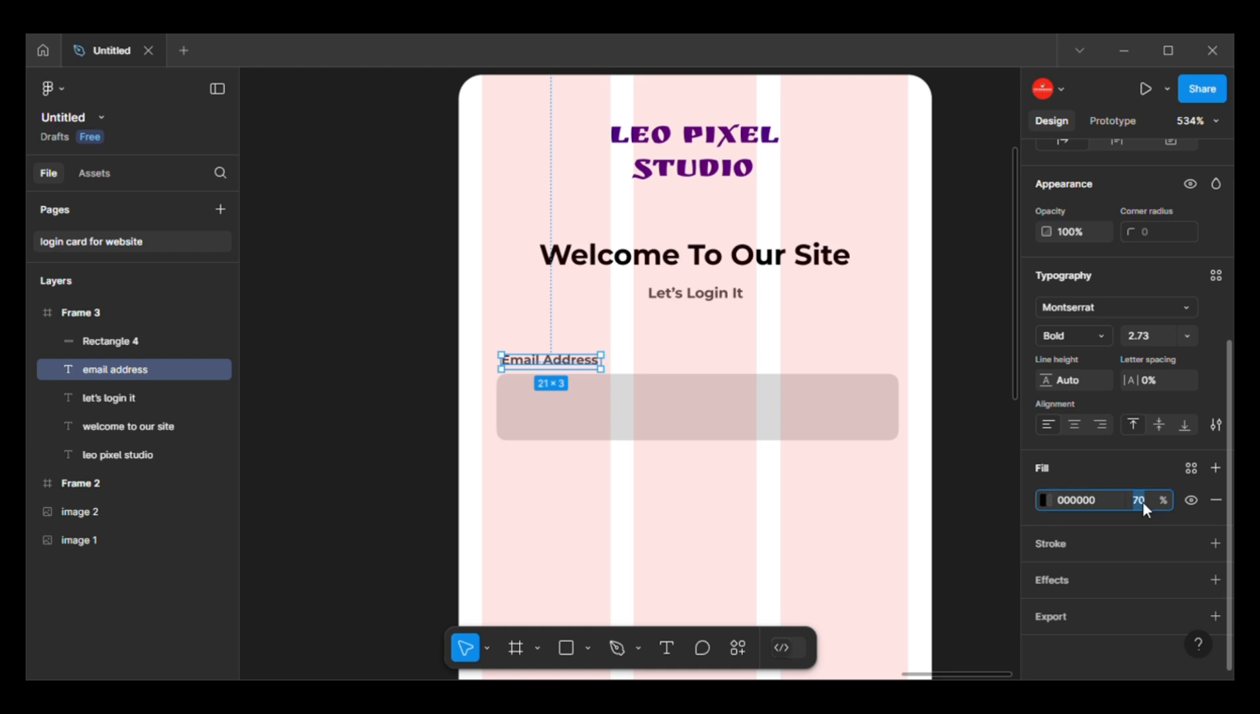
text(90)
- Duplicate the "Email Address" label and its input field together just below the originals, with the copied label at X 9, Y 81
click(717, 402)
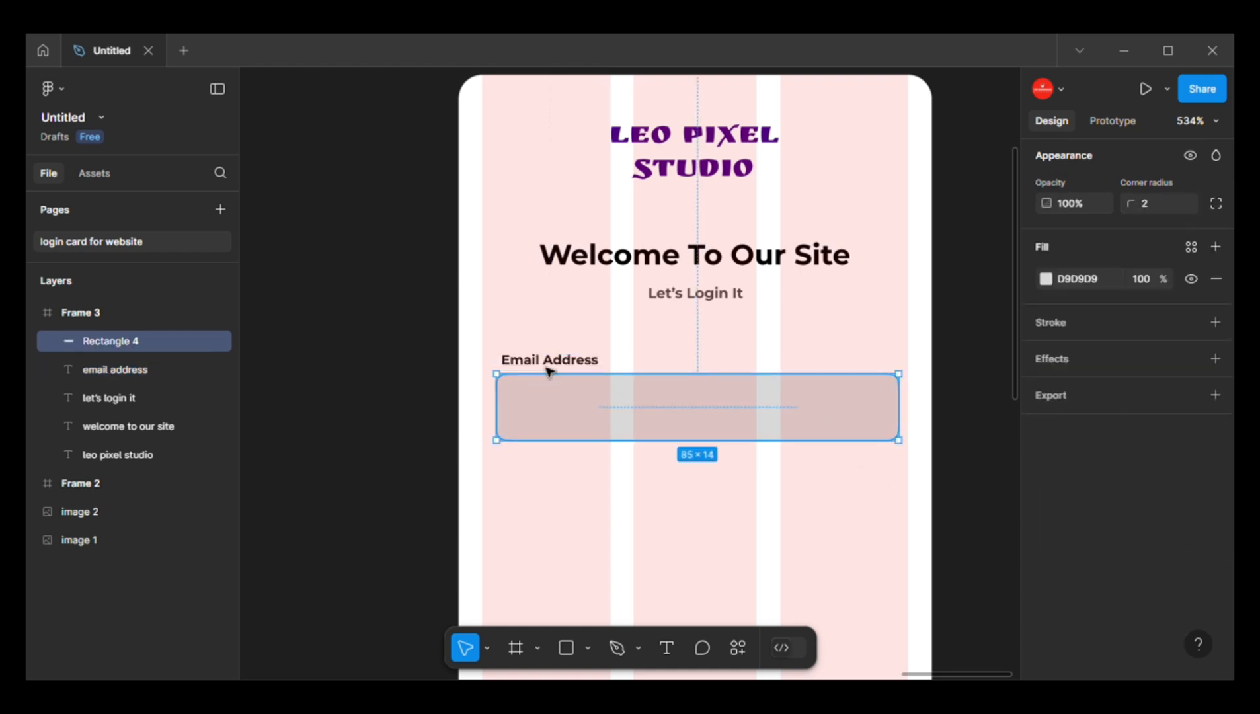
key(Tab)
shift+click(608, 413)
drag(647, 420, 645, 518)
key(Up)
key(Up)
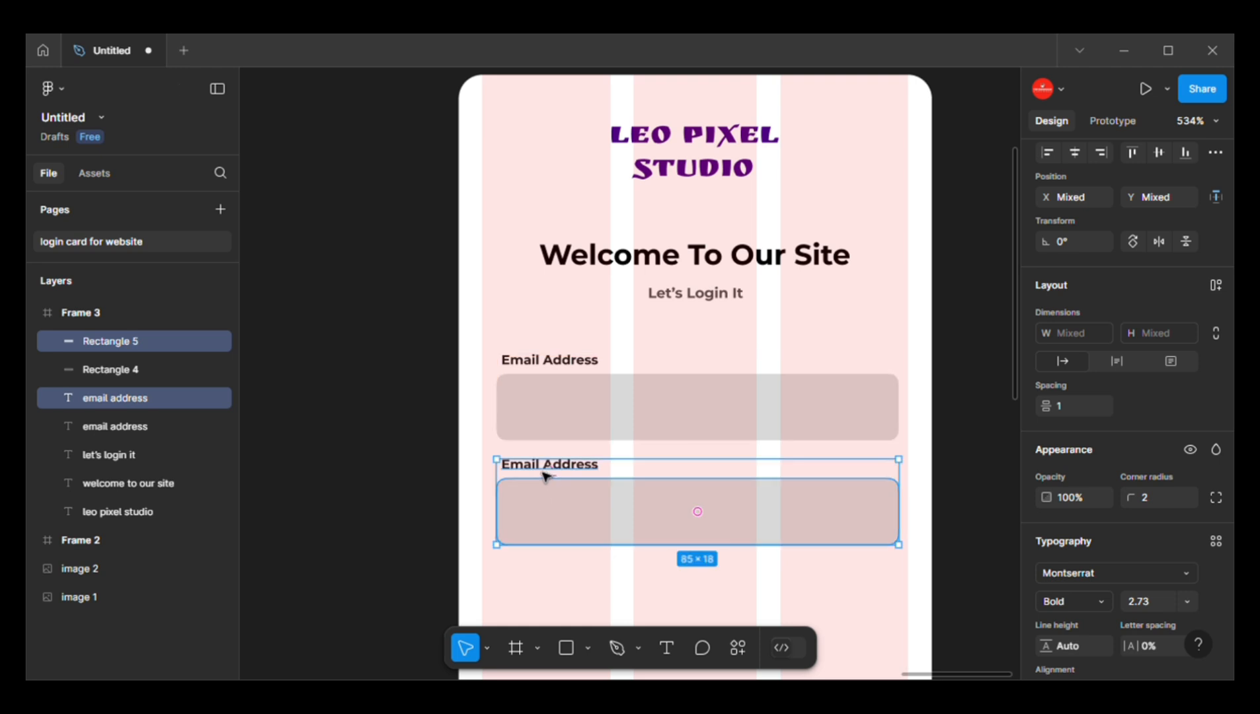
- Change the text of the copied lower label to "Password"
double_click(548, 471)
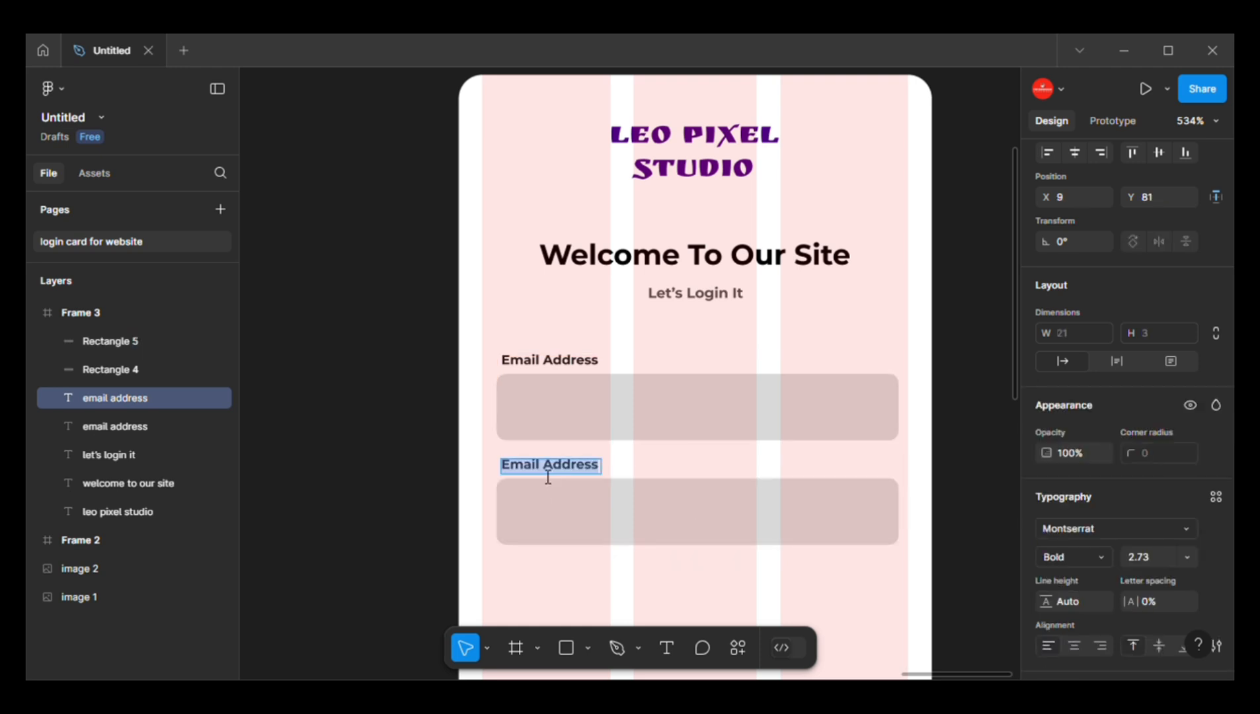
text(Password)
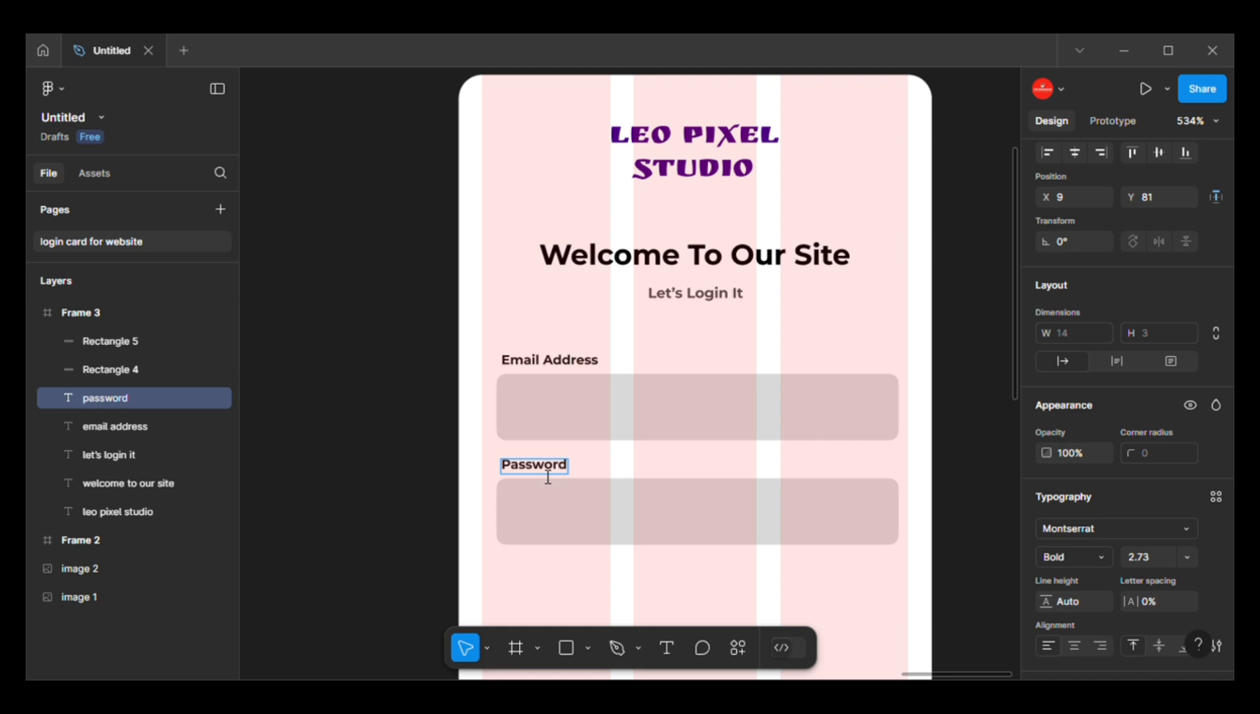
click(683, 562)
scroll(688, 579, down, 1)
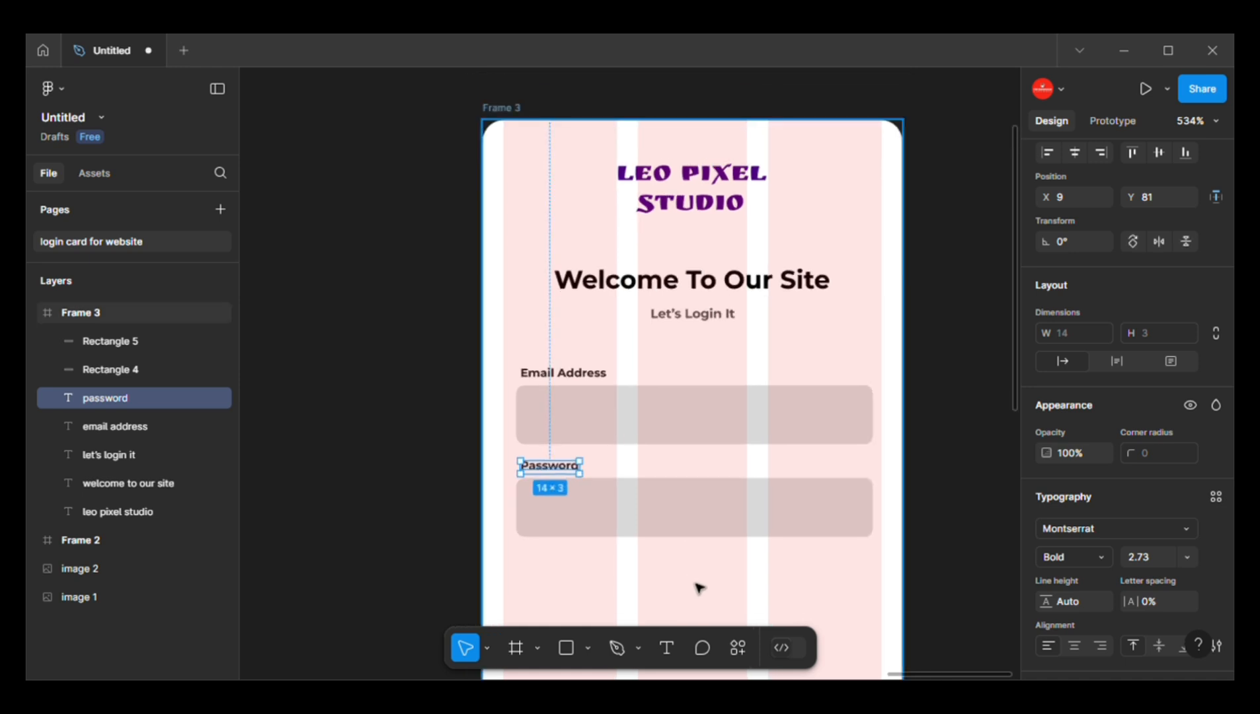
- Duplicate the password field rectangle to X 10, Y 122 near the lower end of the card
drag(711, 501, 703, 411)
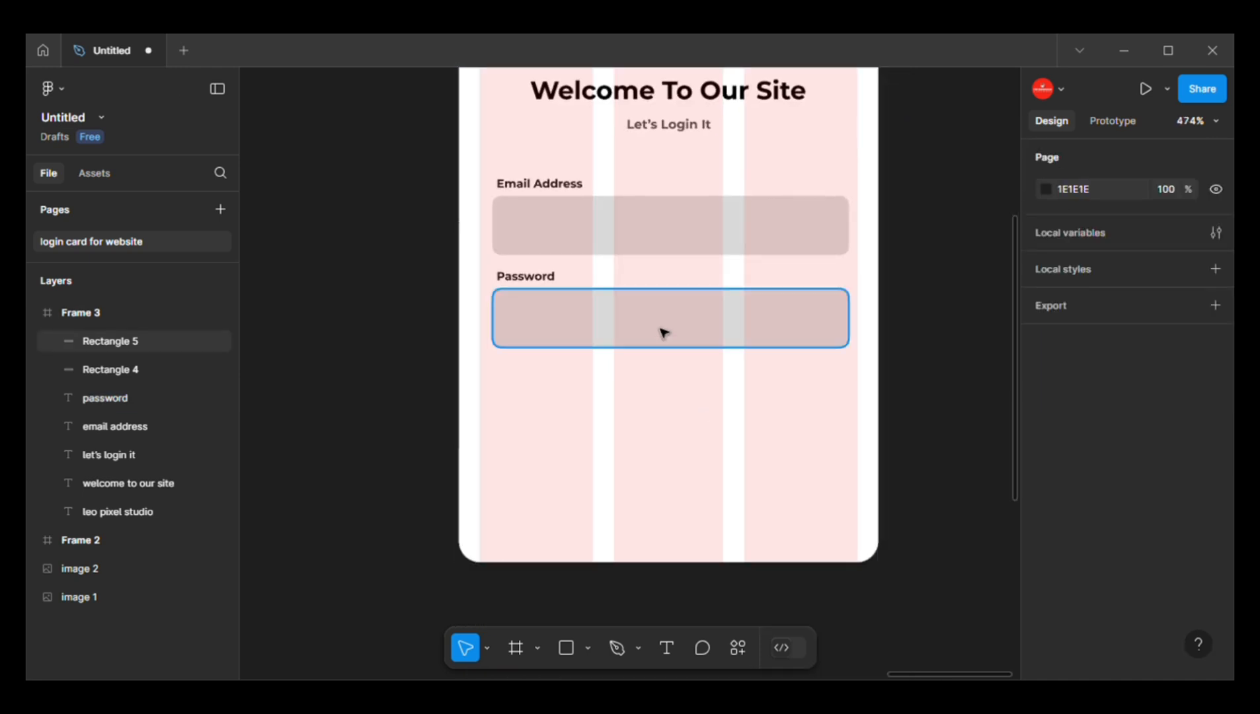
drag(664, 330, 675, 484)
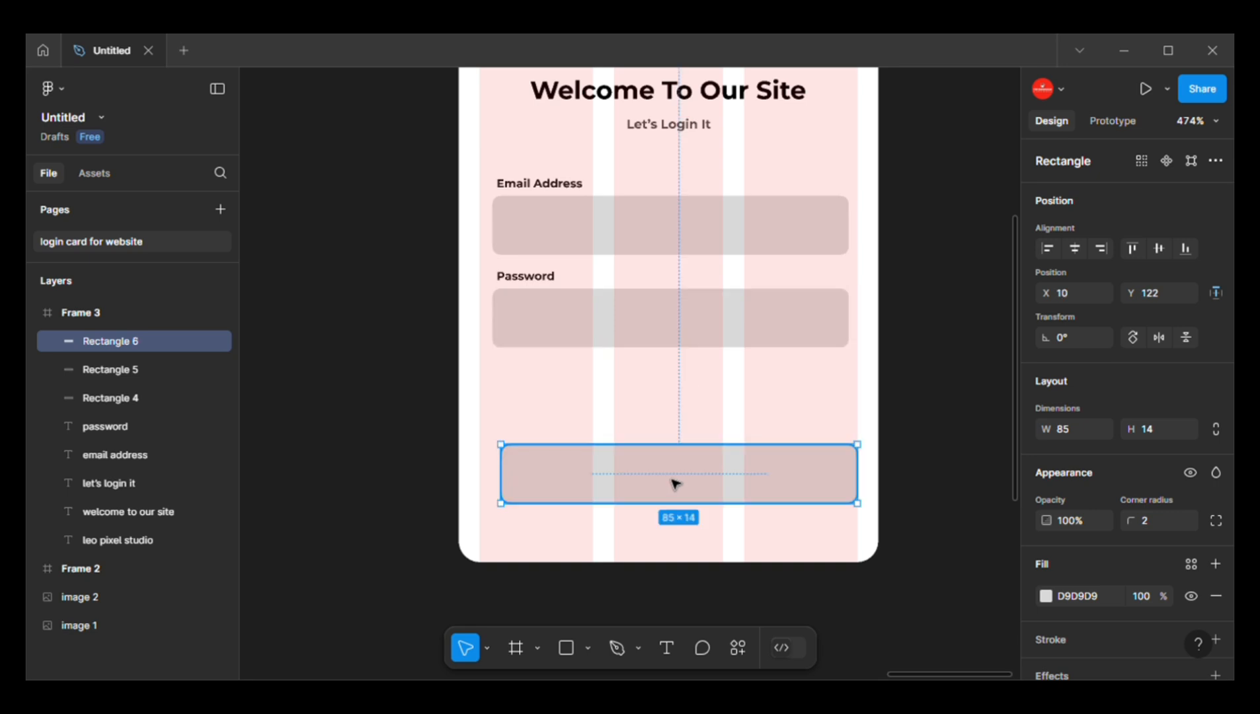
double_click(675, 484)
key(Escape)
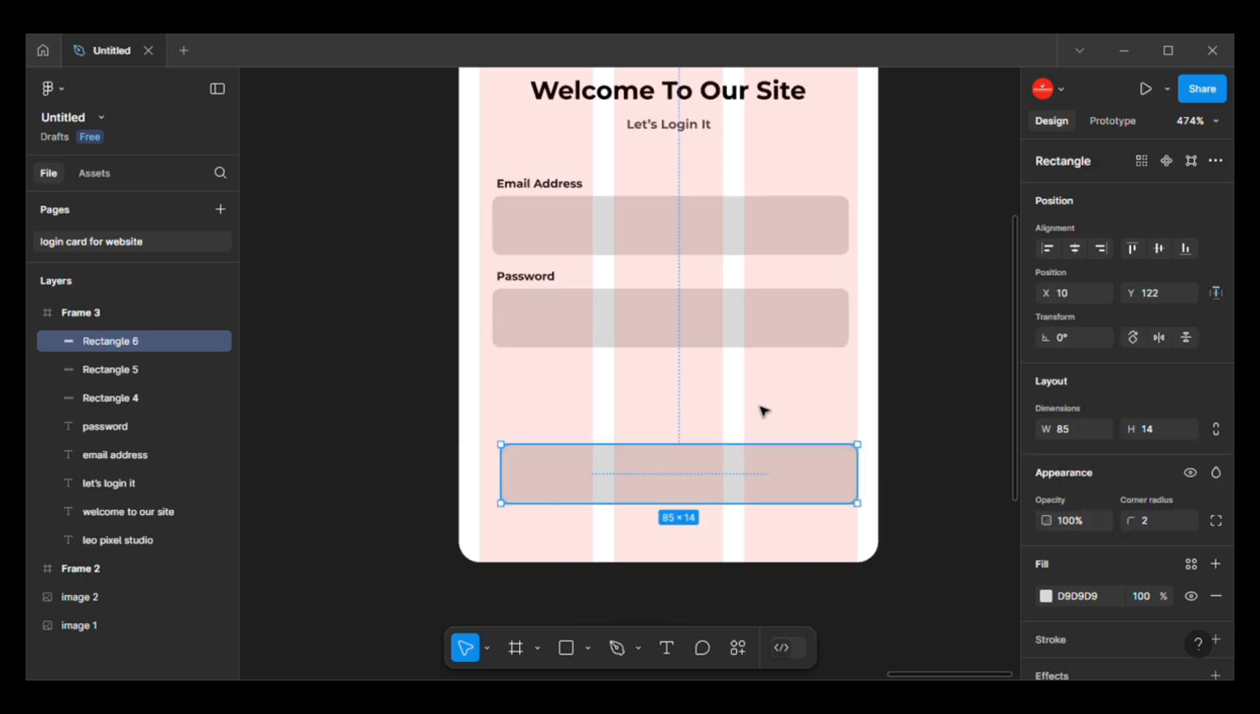
click(582, 399)
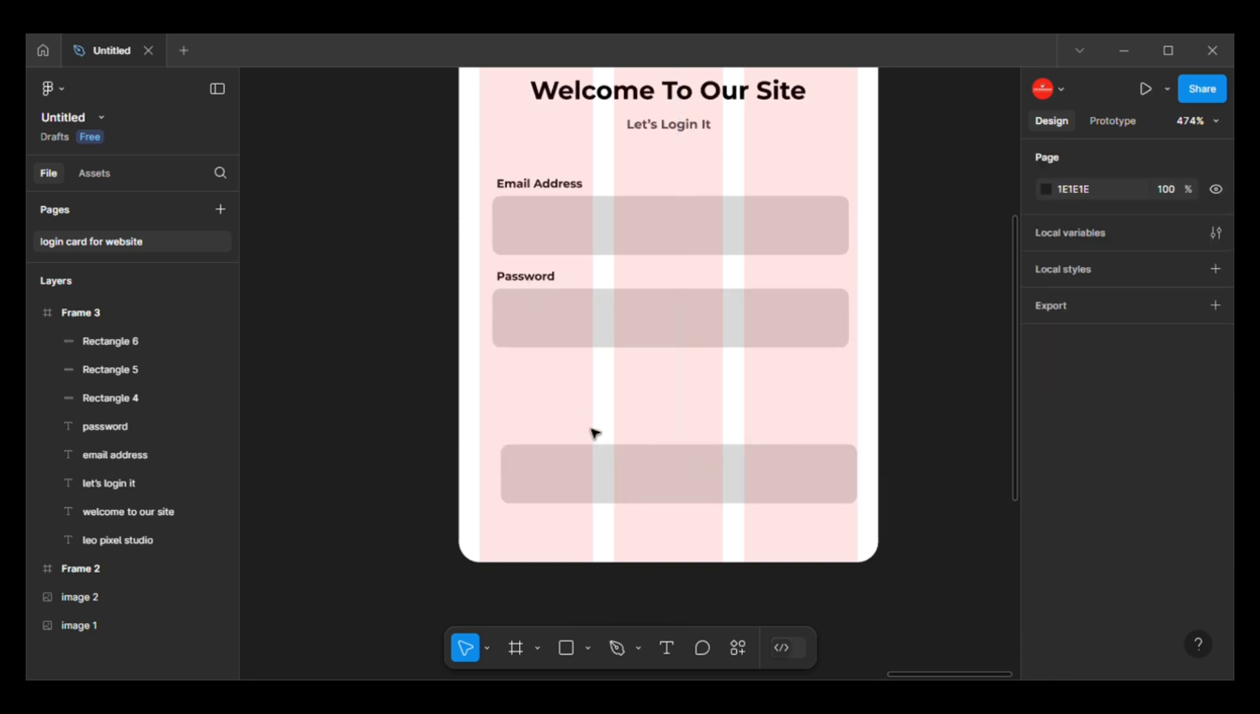
- Search for "check box" in the Iconify plugin and place an empty checkbox icon below the password field
click(526, 277)
key(ctrl+k)
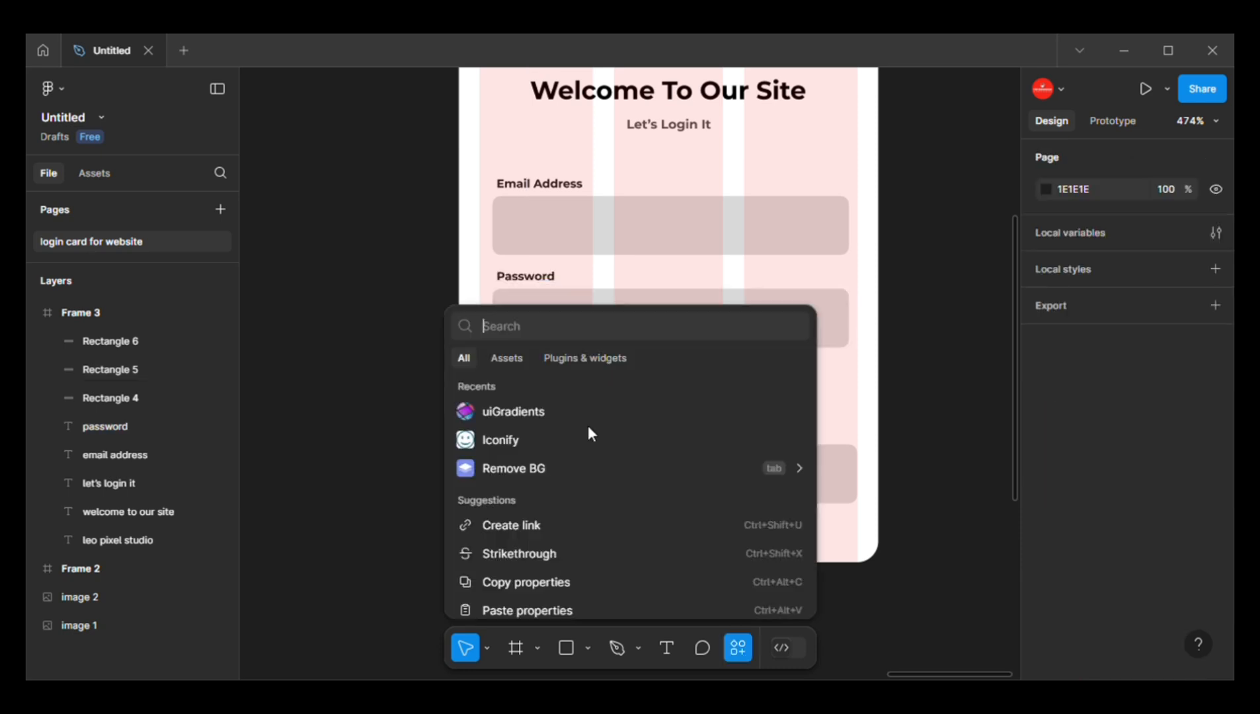
click(523, 446)
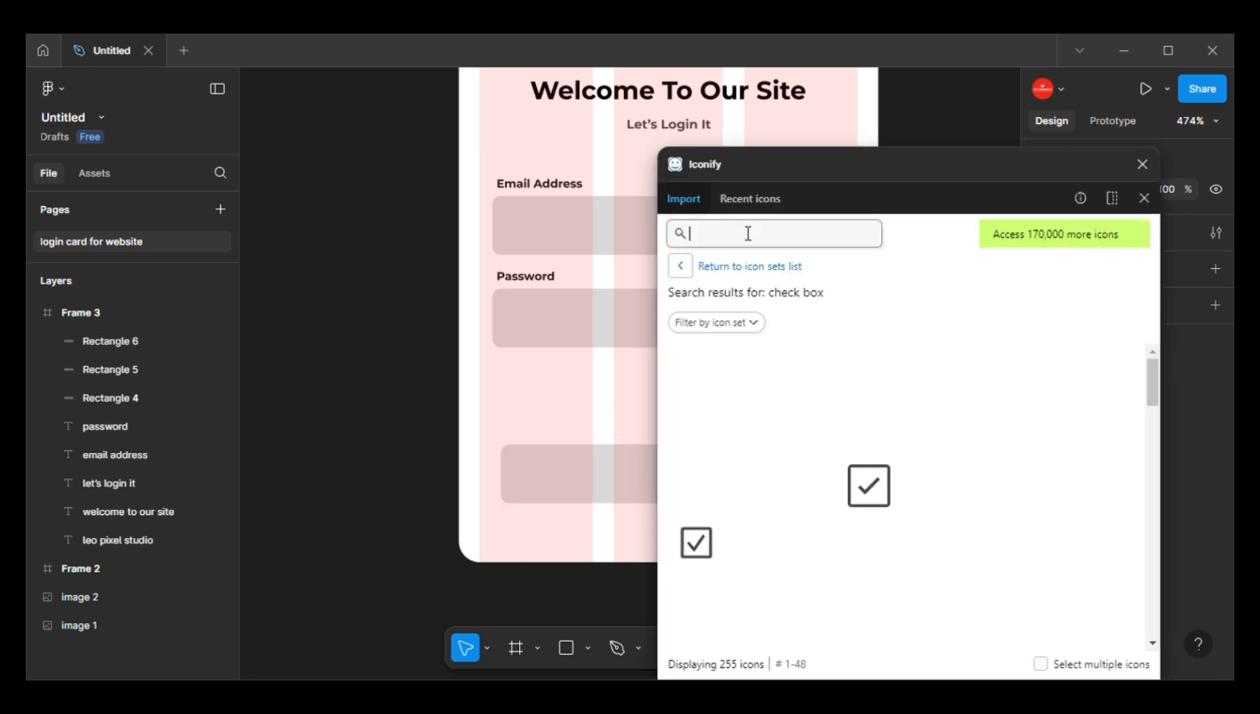
click(747, 233)
text(check box)
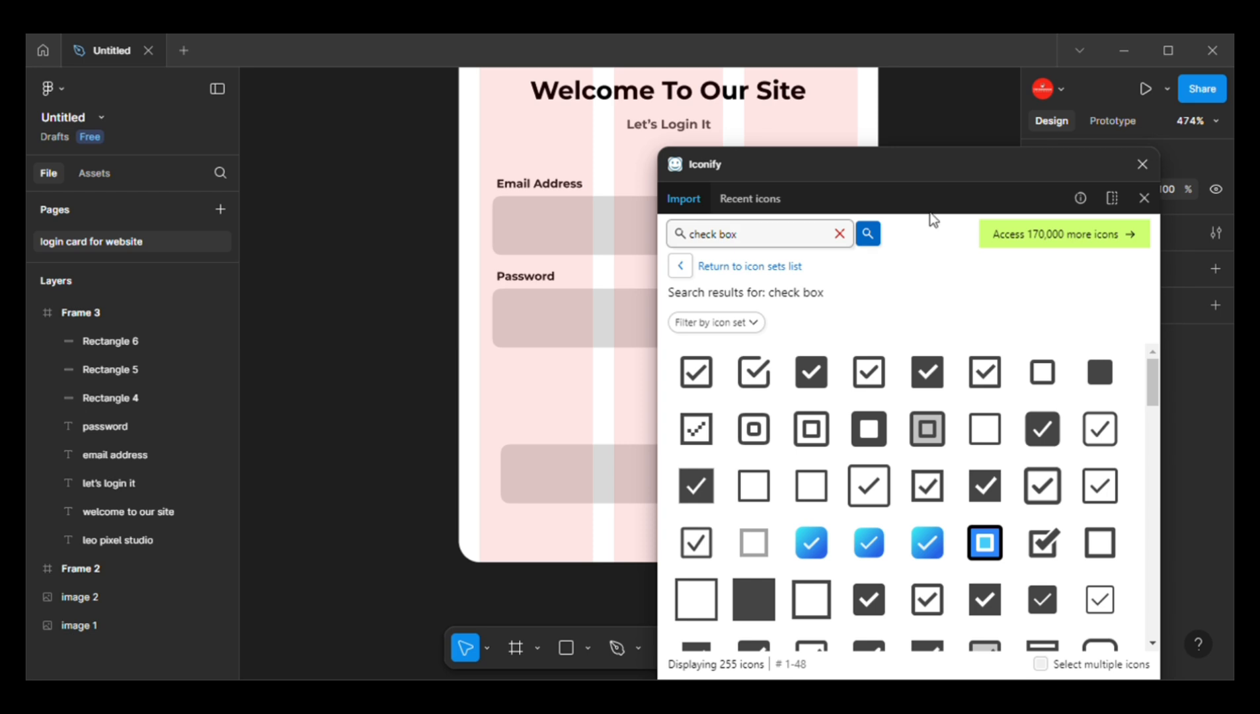
drag(1060, 375, 585, 405)
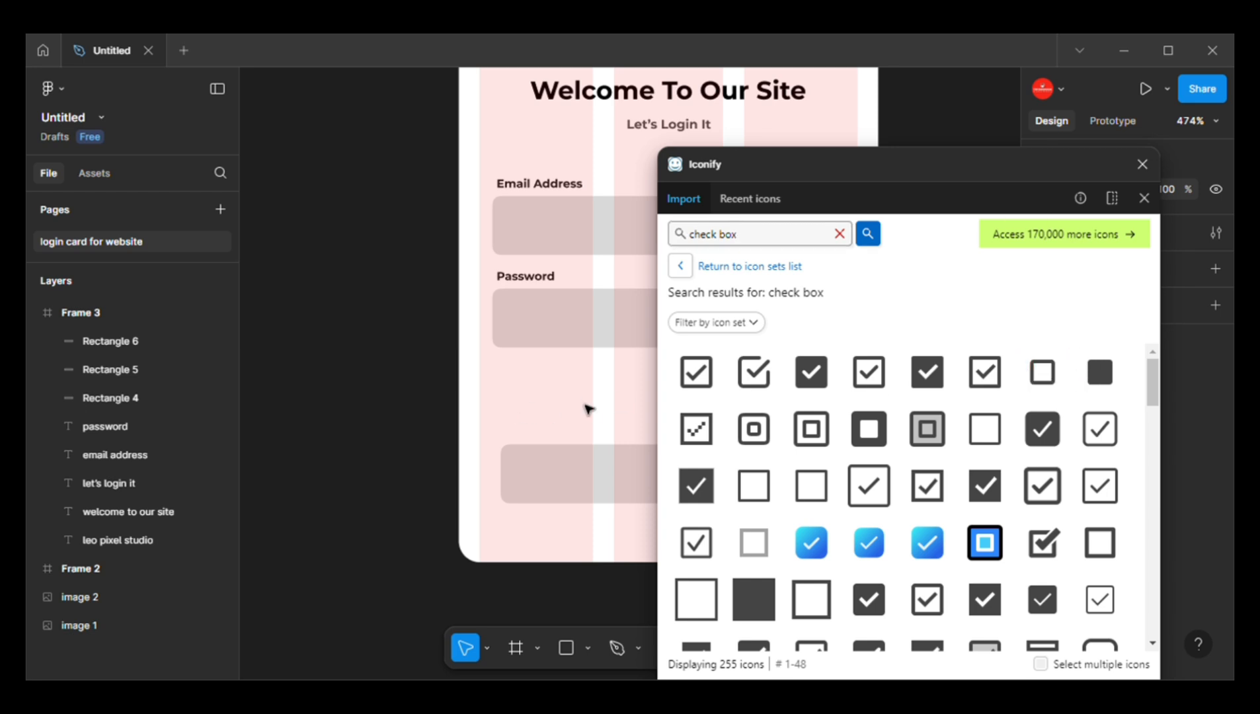
click(1143, 164)
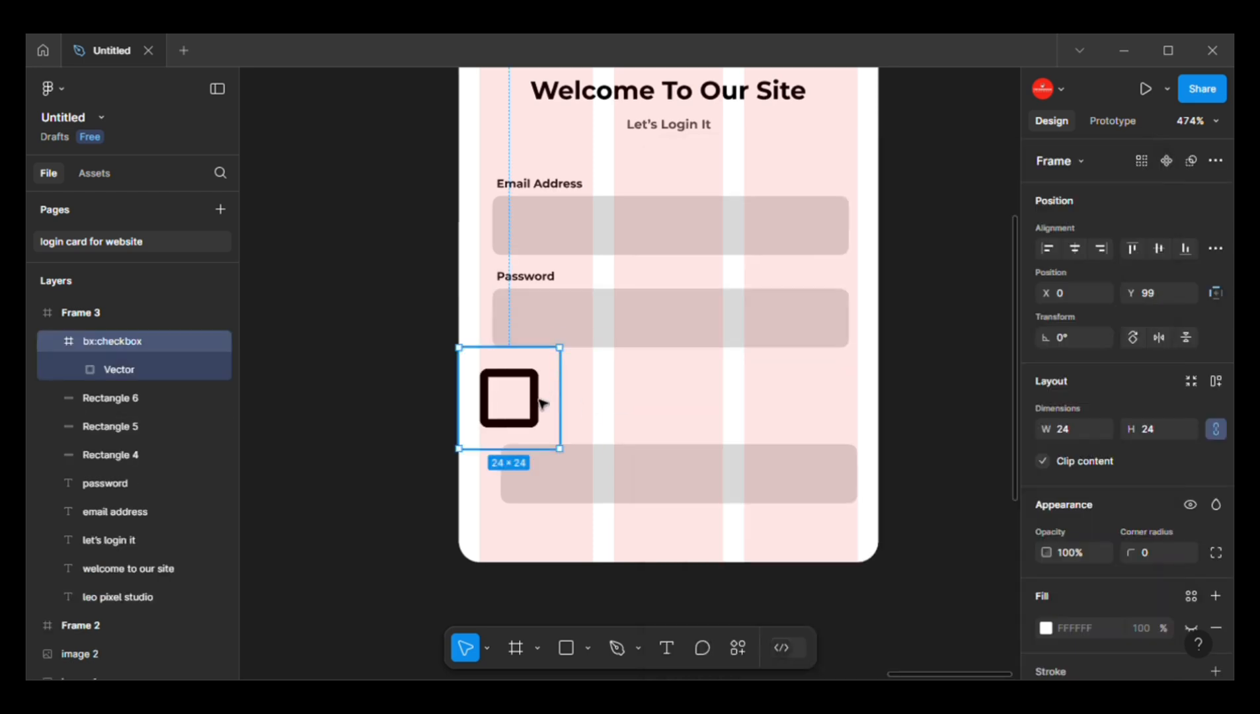
- Scale the checkbox icon frame down proportionally to 4 × 4
key(k)
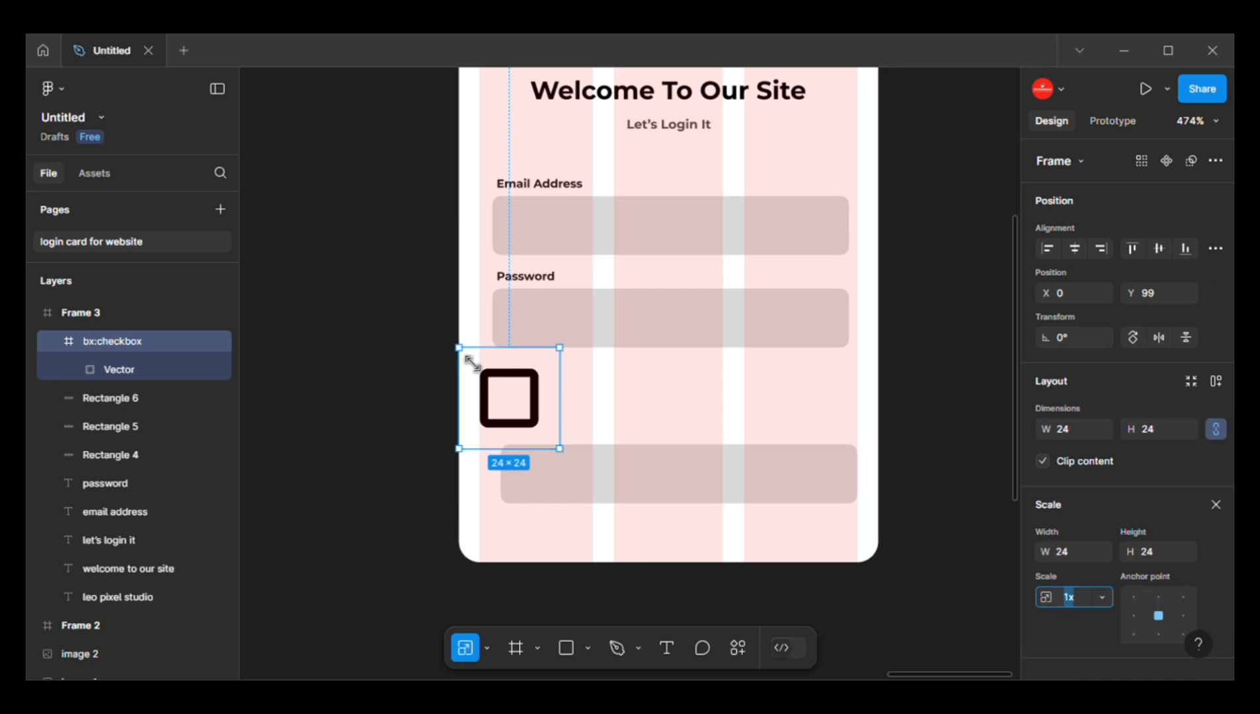
drag(459, 348, 500, 390)
drag(543, 449, 557, 455)
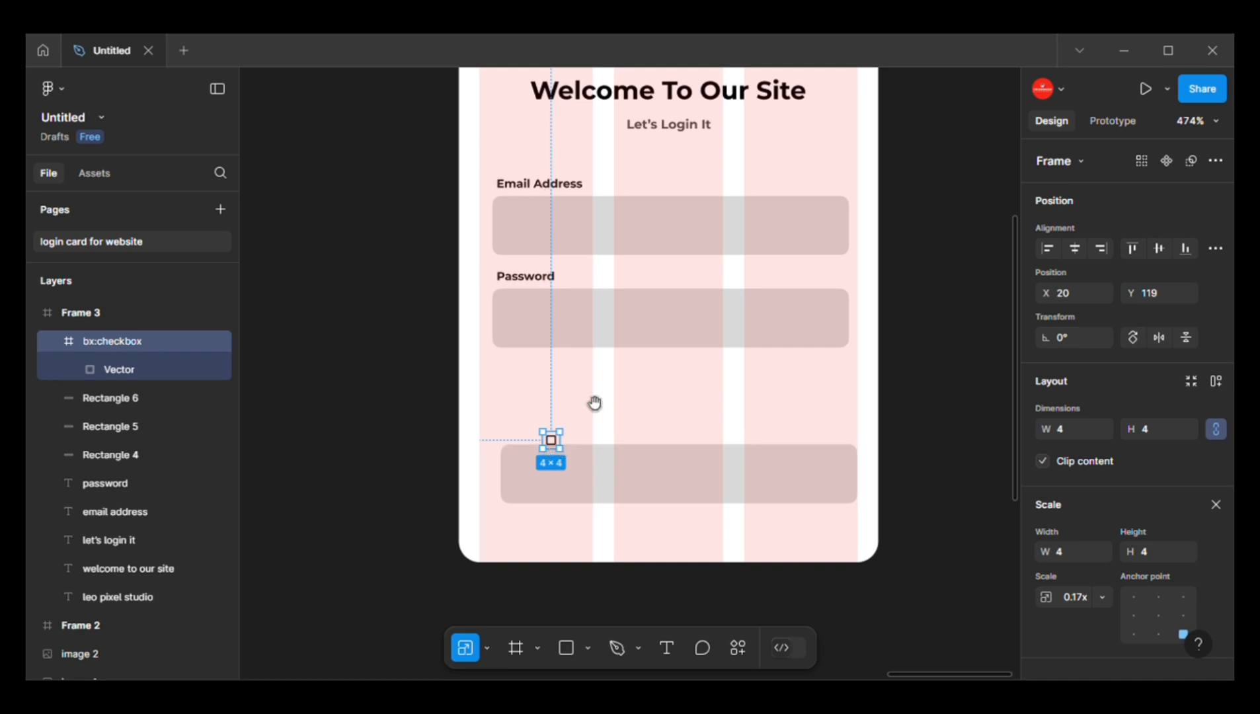
scroll(547, 447, up, 3)
scroll(537, 475, up, 1)
scroll(537, 474, right, 1)
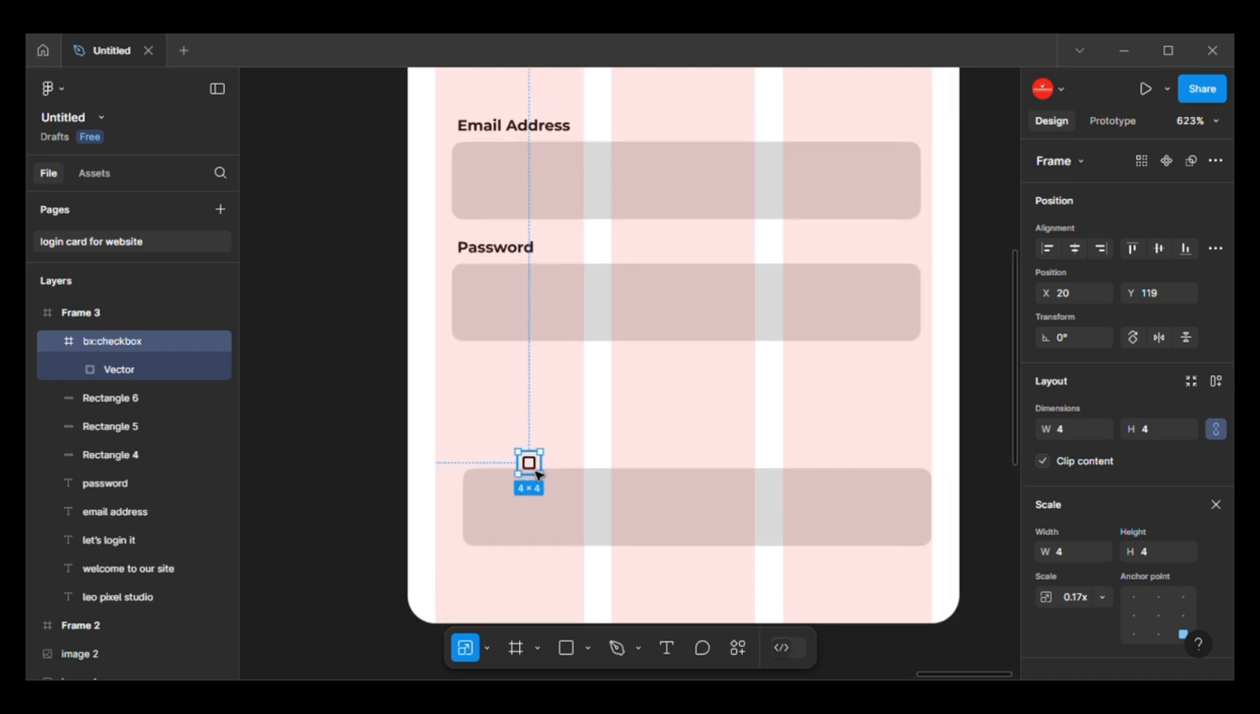
- Move the checkbox vector out of its icon frame to X 19, Y 108 and delete the emptied frame
double_click(531, 468)
drag(530, 468, 522, 403)
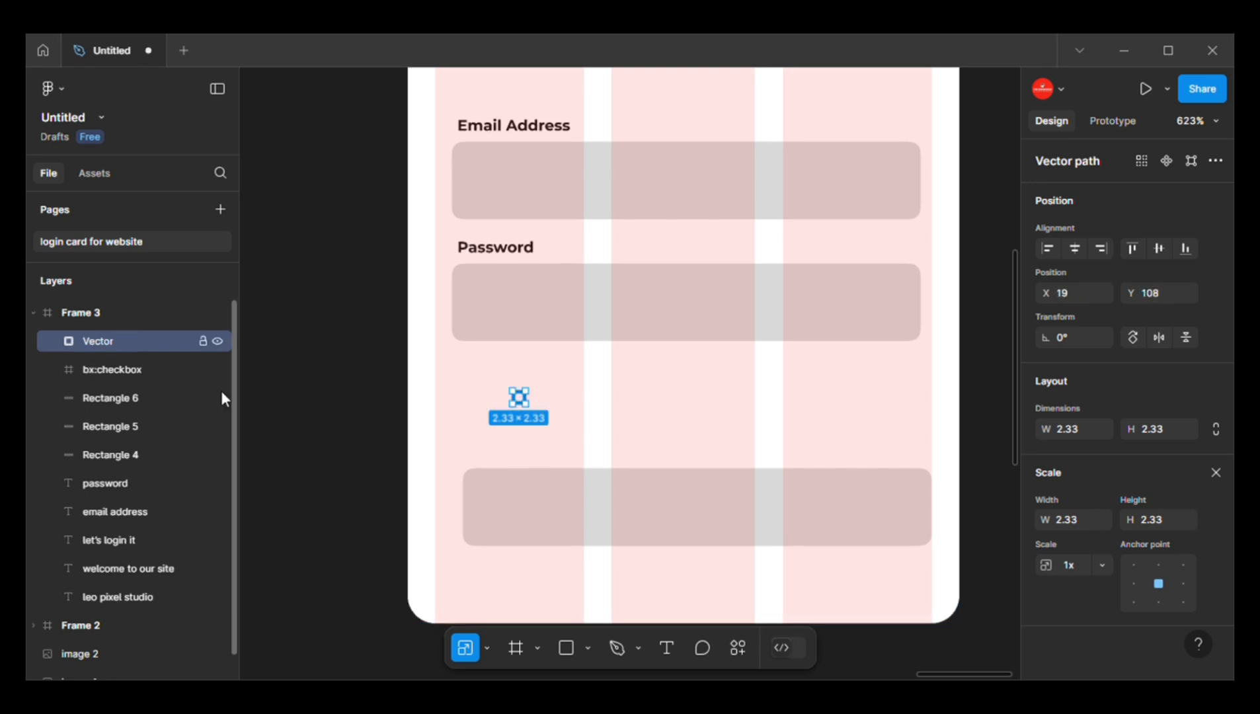
click(536, 462)
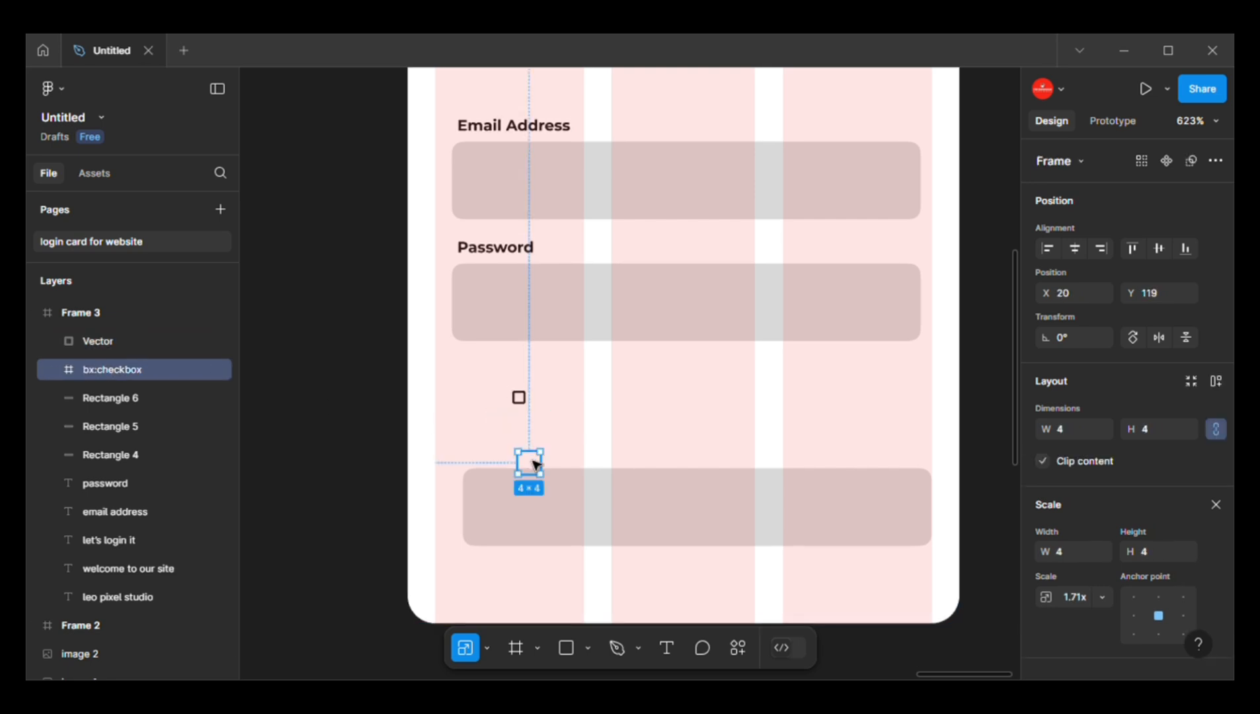
key(Delete)
scroll(530, 460, up, 1)
- Scale the checkbox vector proportionally to 3 × 3
click(524, 411)
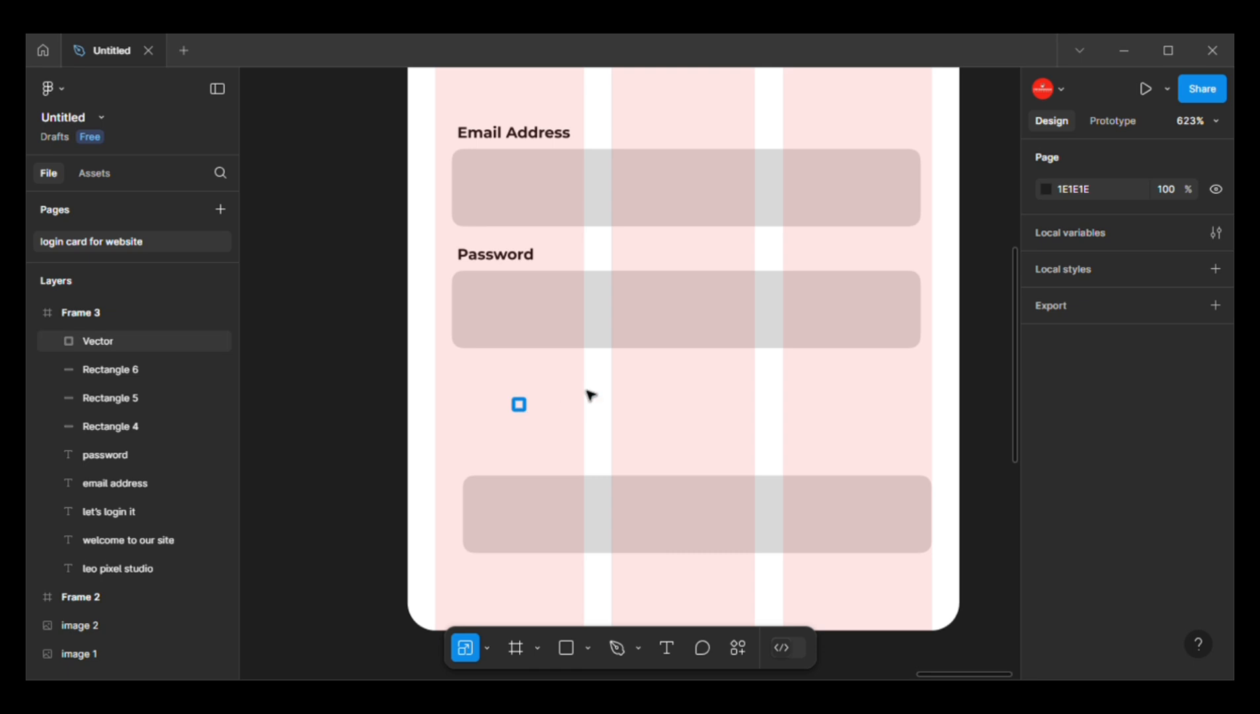
scroll(540, 410, up, 1)
key(k)
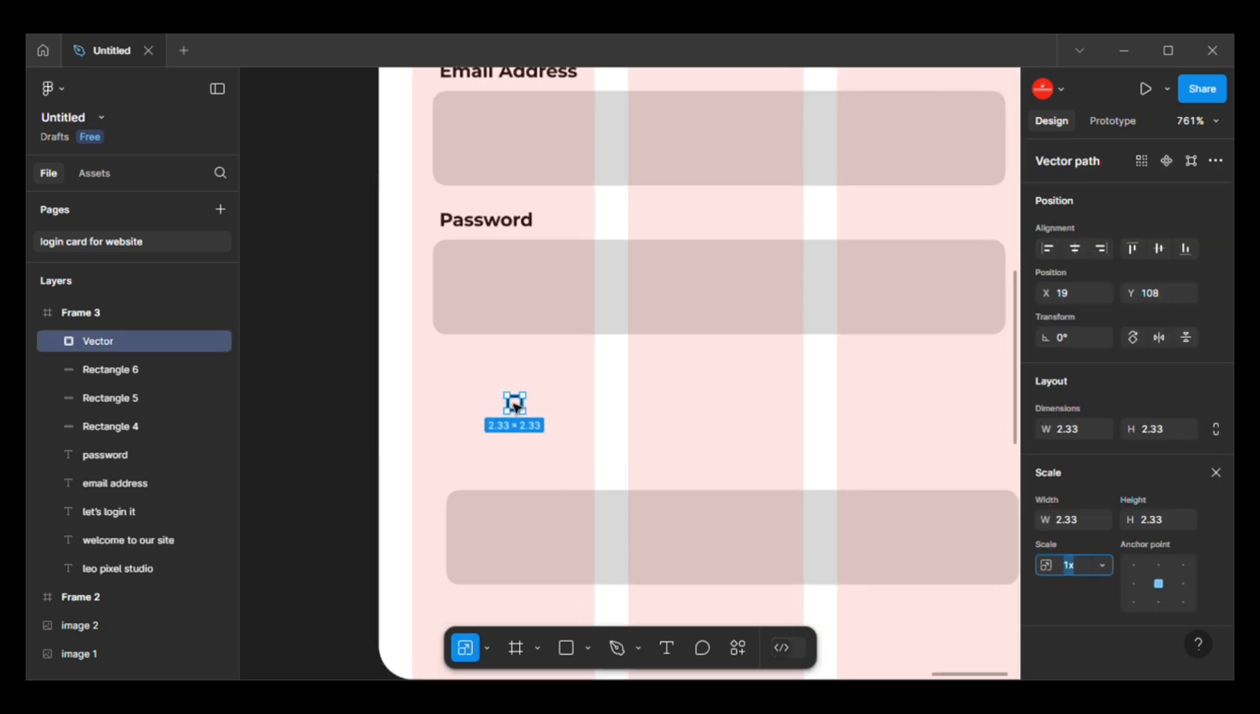
mouse_move(540, 420)
mouse_down()
mouse_move(552, 419)
mouse_move(530, 412)
mouse_up()
key(v)
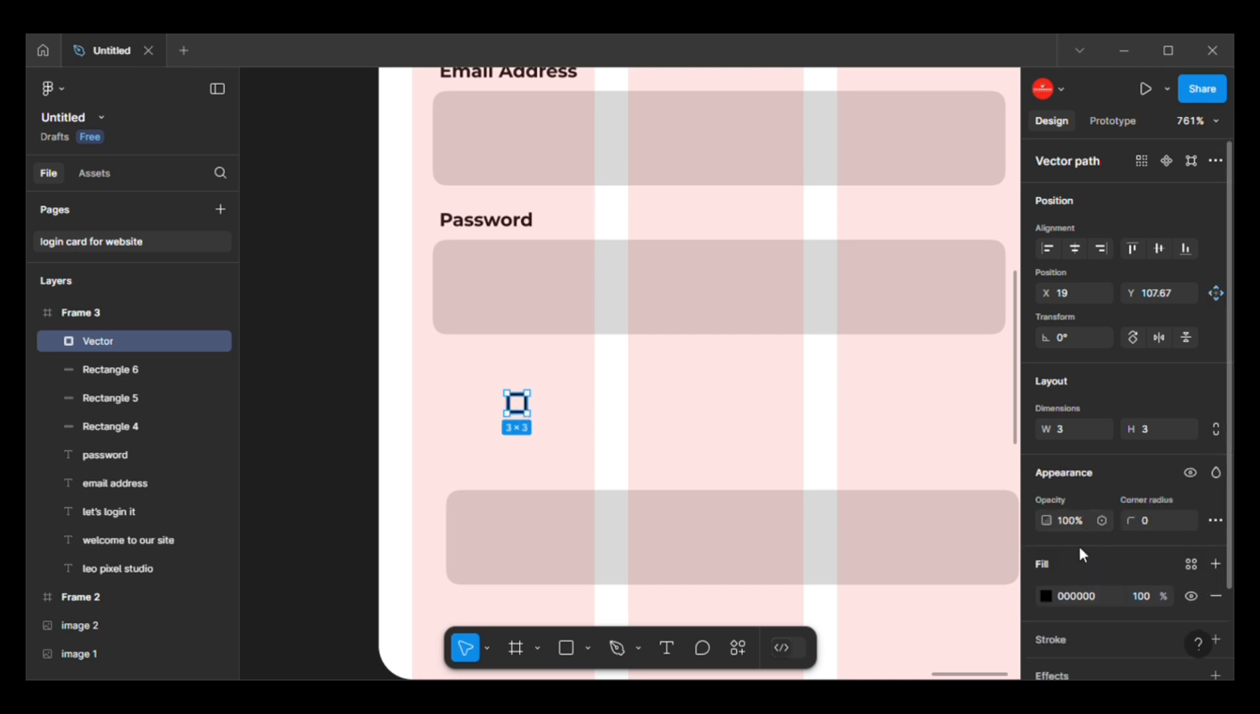
- Fill the checkbox with 414040 at 52% opacity and move it to X 8, Y 102, aligned with the password field's left edge
click(1045, 595)
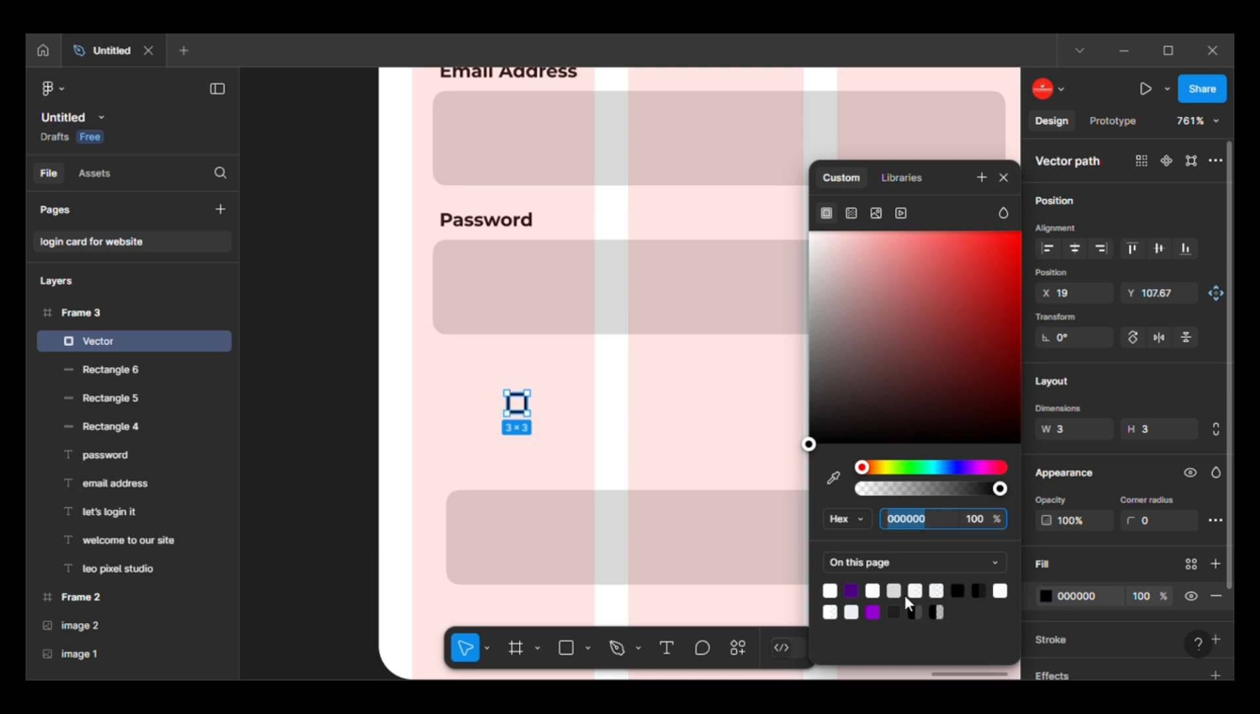
click(811, 392)
click(899, 491)
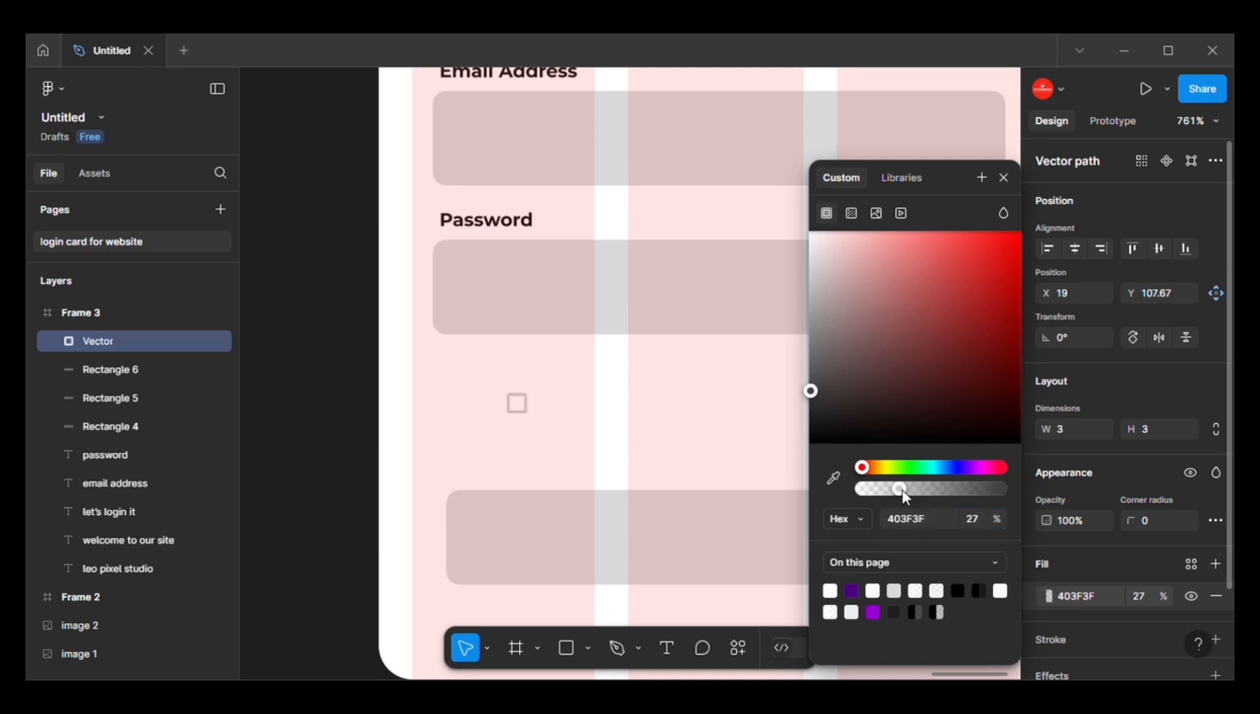
click(935, 489)
click(813, 392)
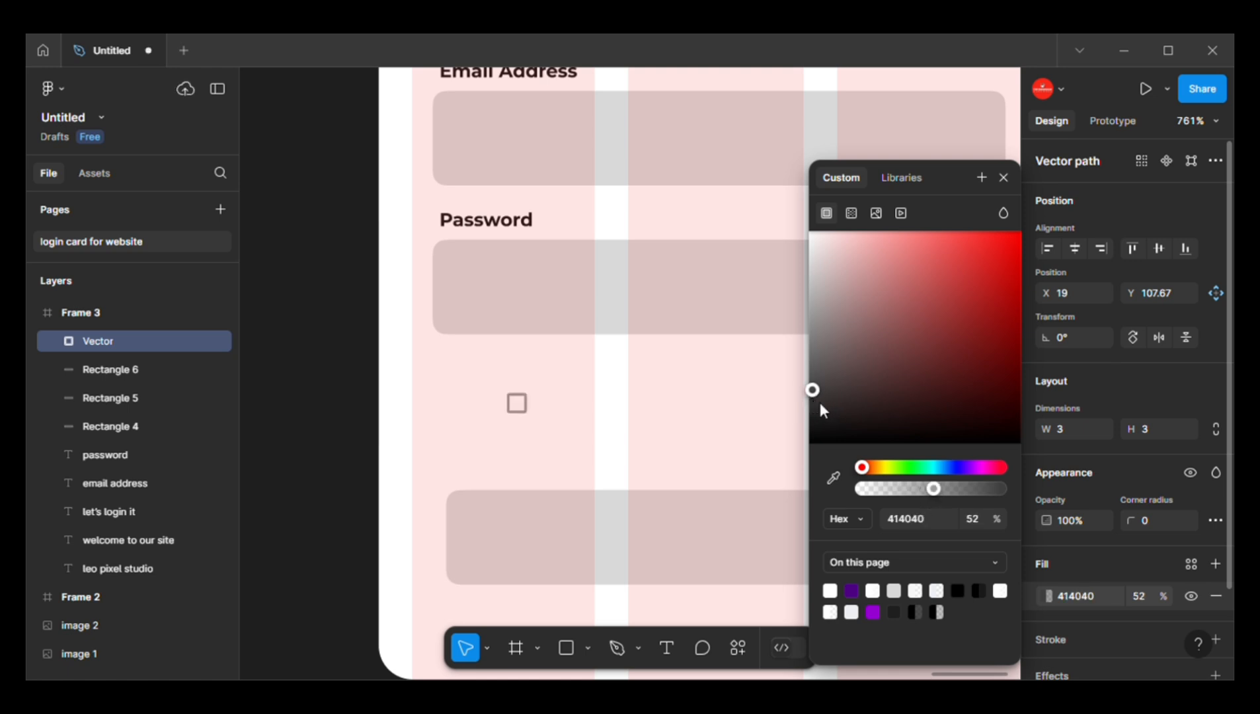
drag(522, 405, 450, 361)
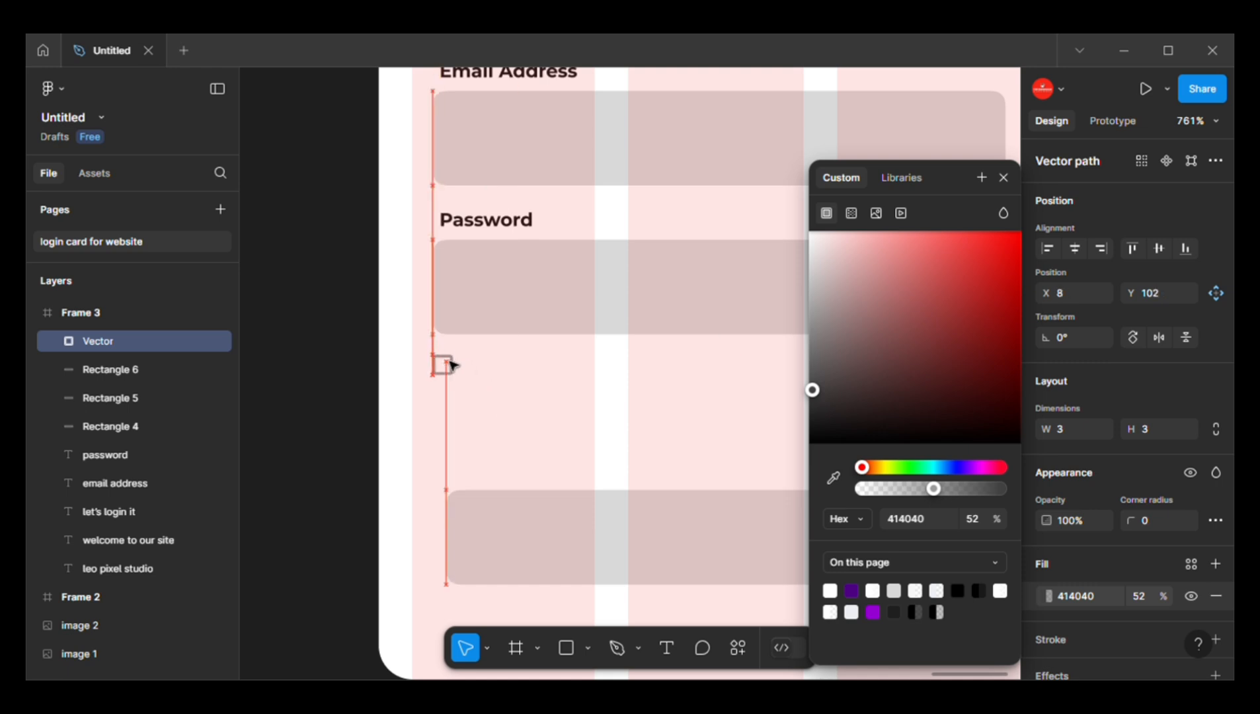
- Duplicate the "Password" label beside the checkbox at X 18, Y 101 and change its text to "Remeber Me"
click(501, 228)
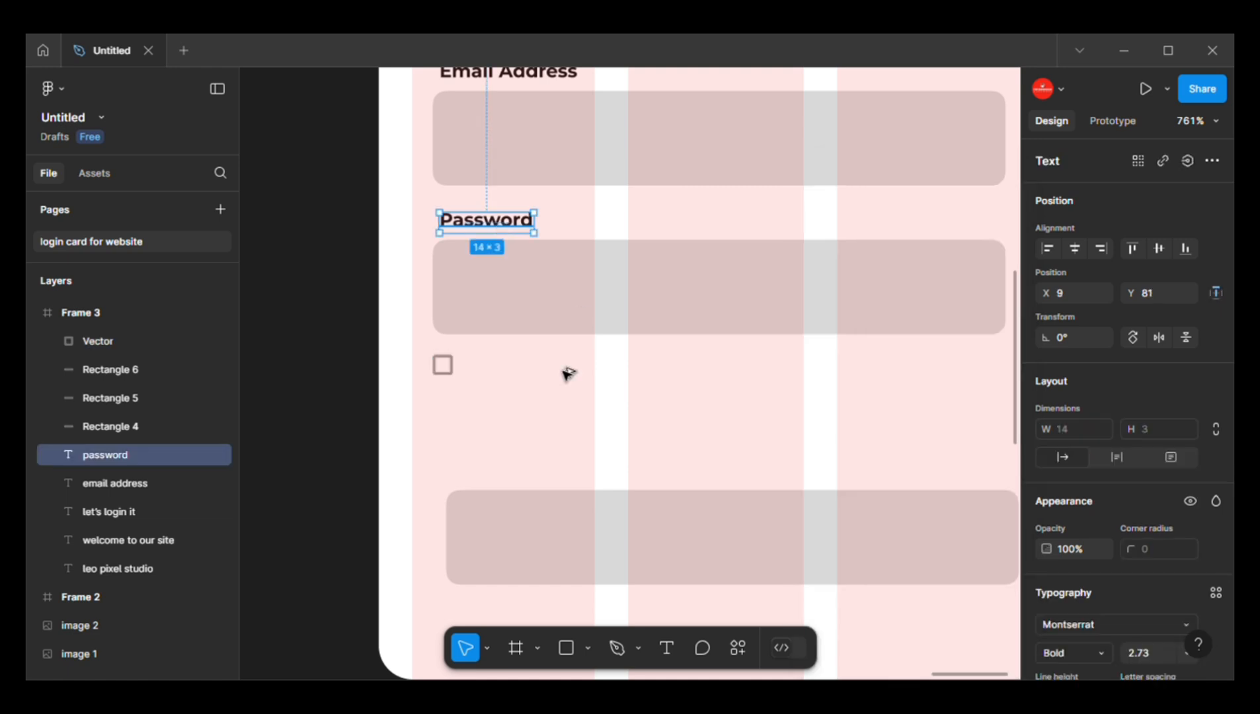
drag(515, 228, 576, 386)
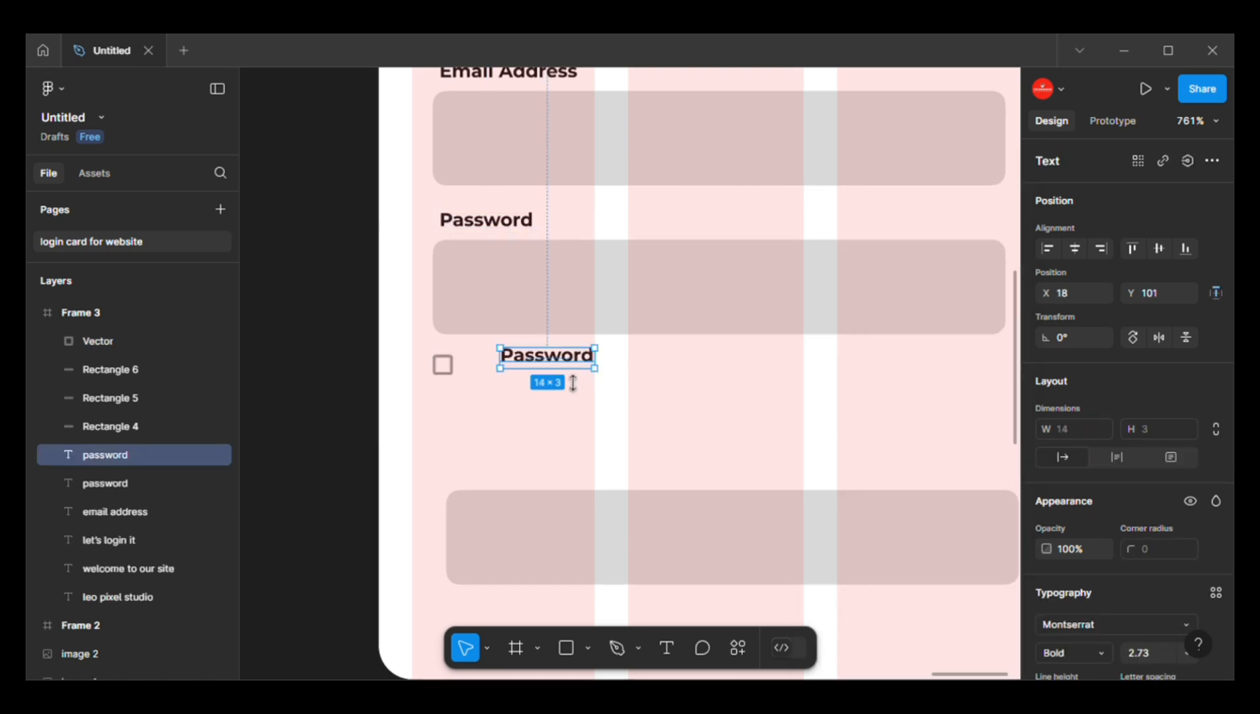
double_click(567, 366)
text(Re)
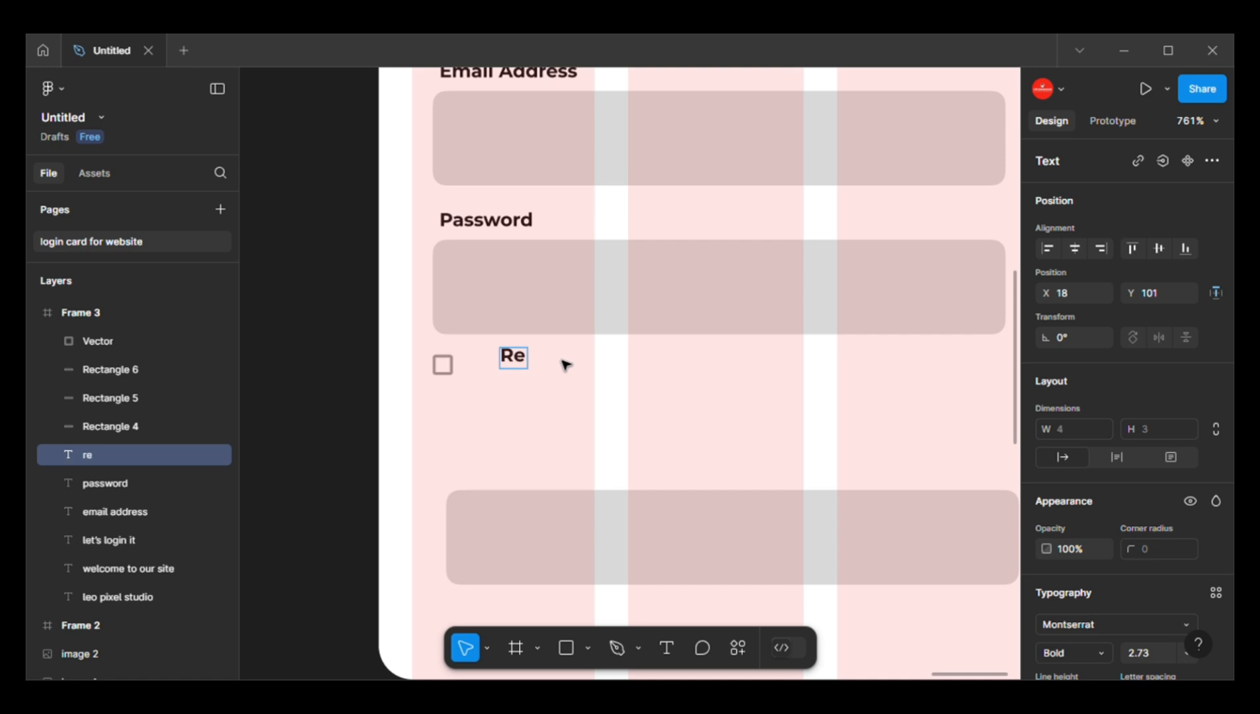
text(meber Me)
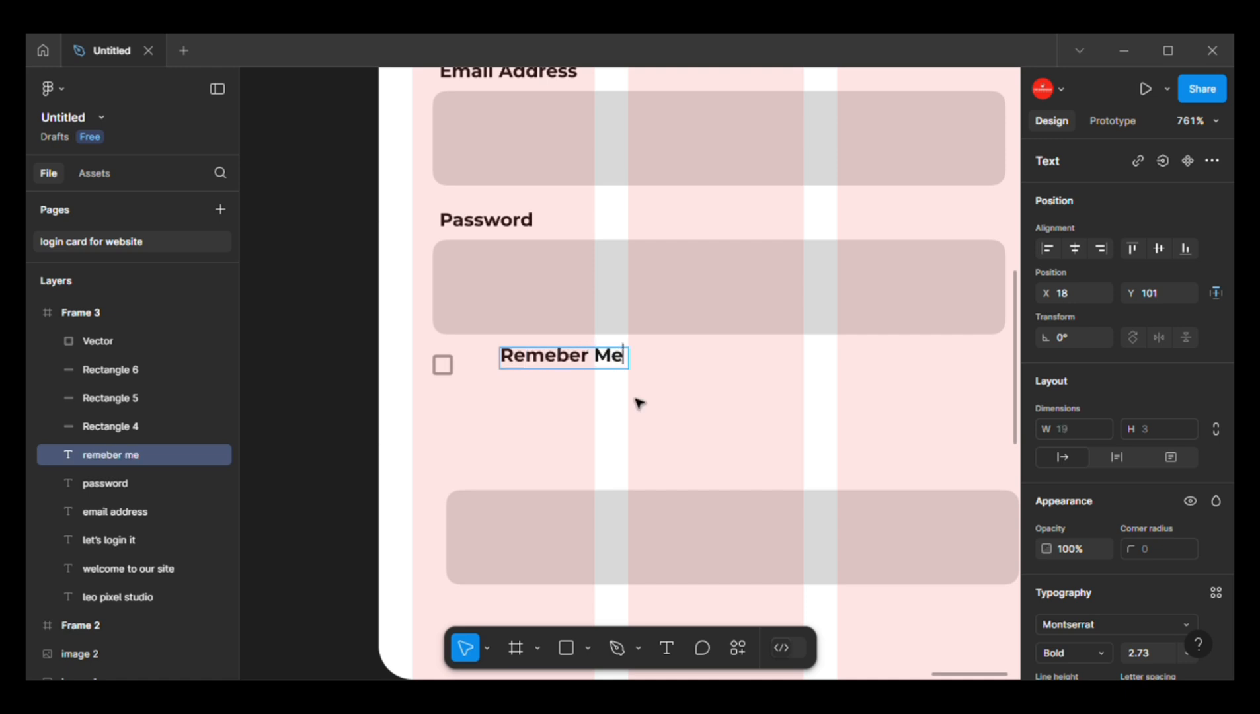
- Set the "Remeber Me" text fill to 414040 at 52% opacity
key(ctrl+a)
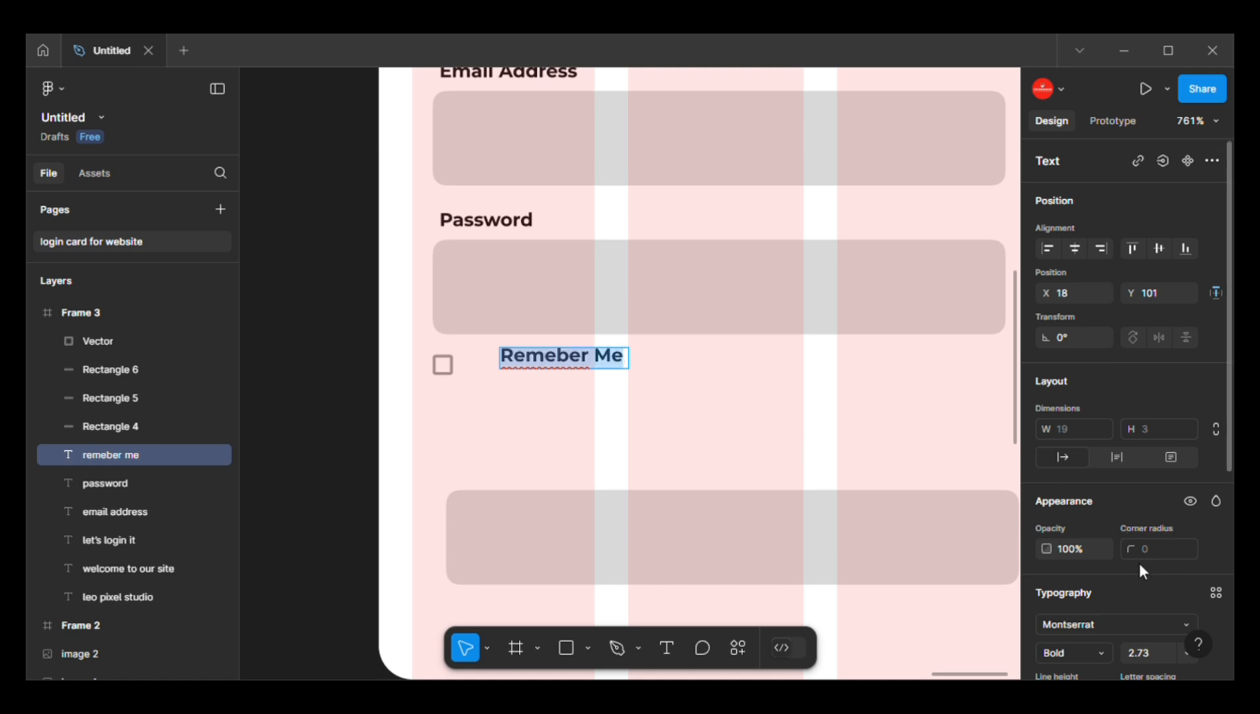
scroll(1111, 569, down, 3)
click(1043, 638)
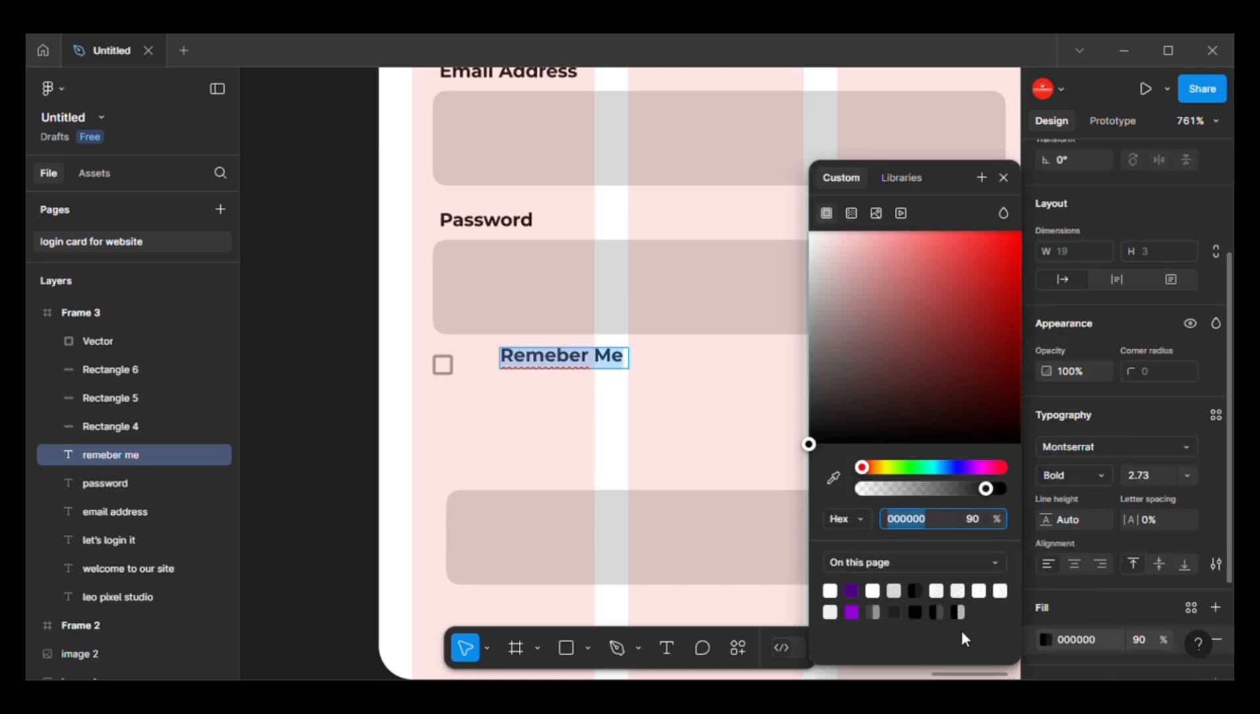
text(414040)
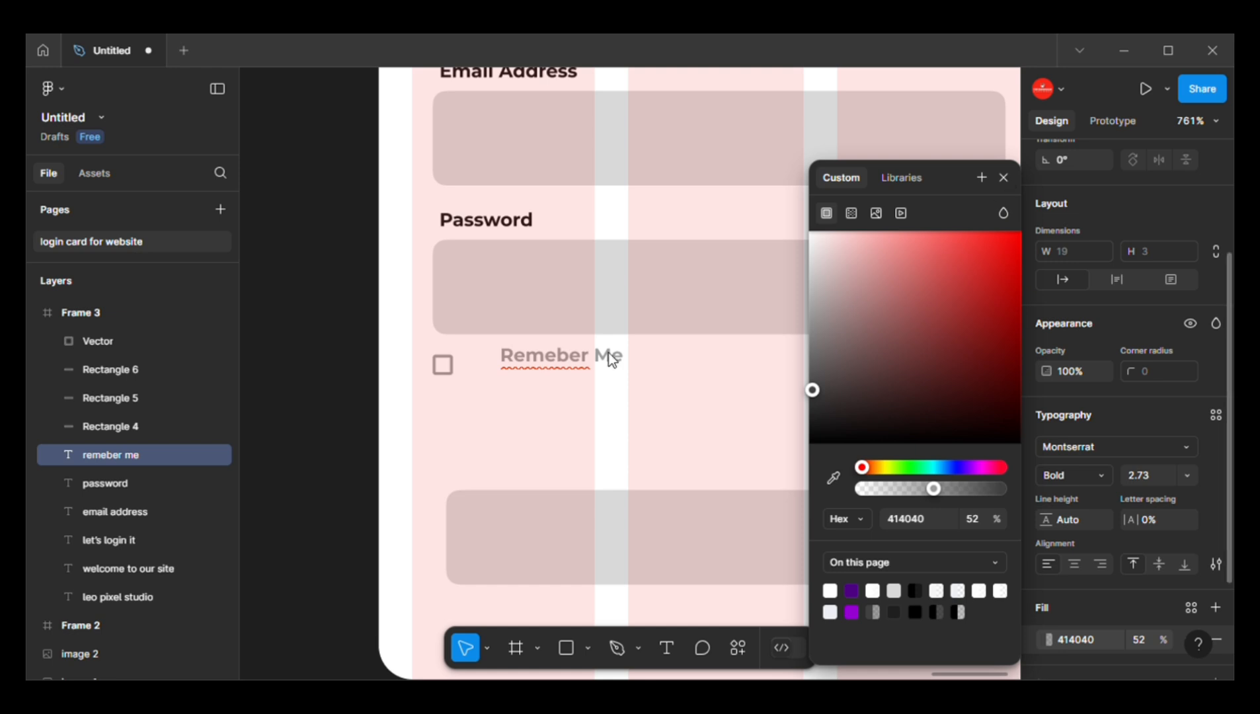
click(506, 392)
click(507, 387)
- Scale the "Remeber Me" text down to 15 × 3 and place it beside the checkbox at X 12, Y 102
scroll(511, 391, up, 2)
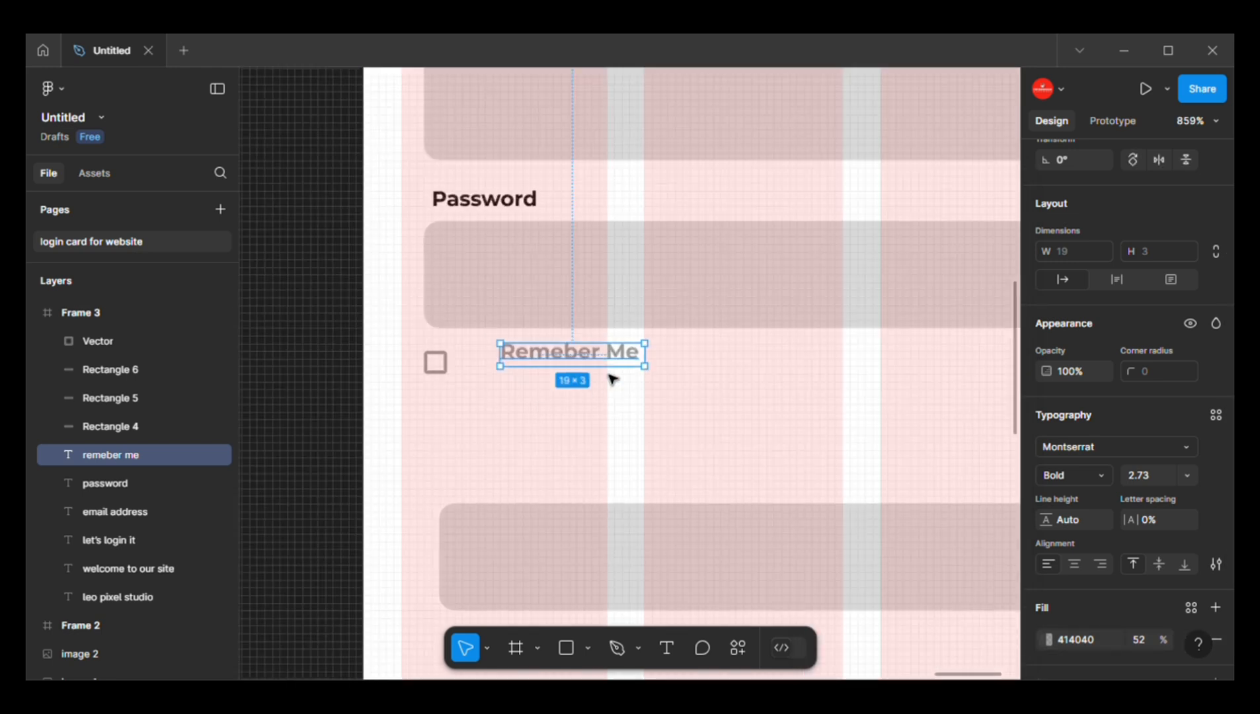
key(k)
drag(637, 368, 511, 363)
scroll(455, 375, up, 3)
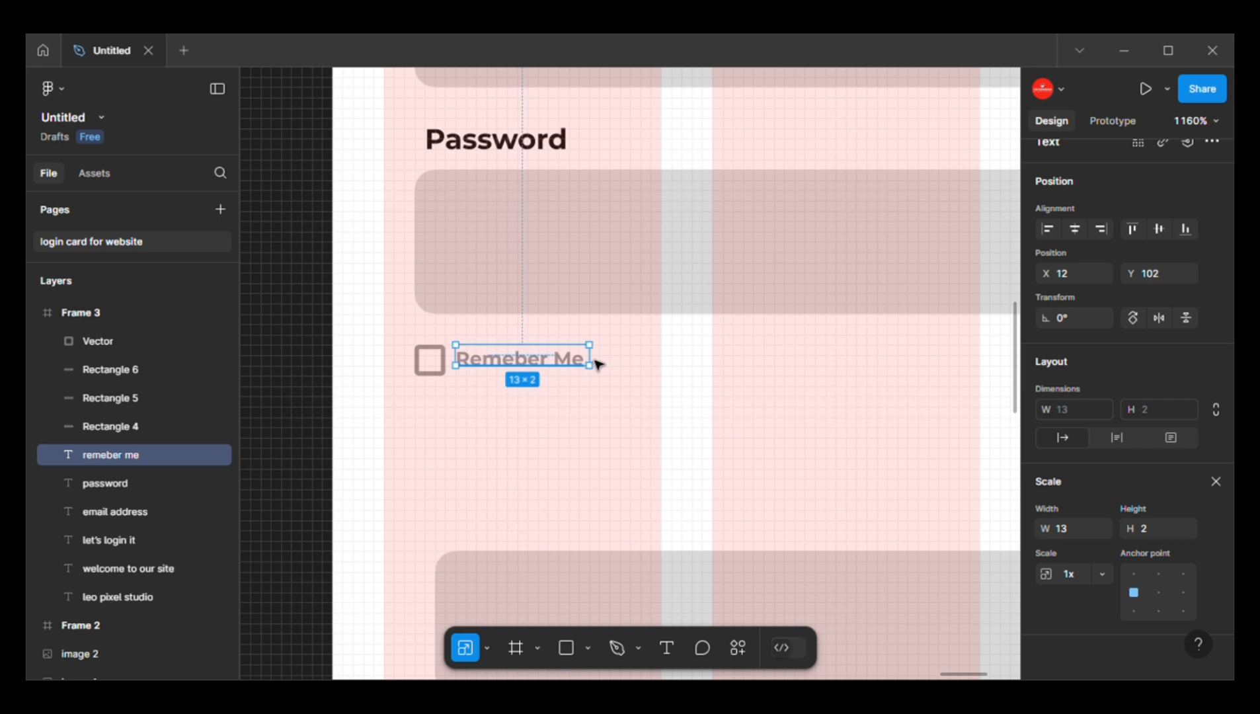
drag(616, 373, 621, 371)
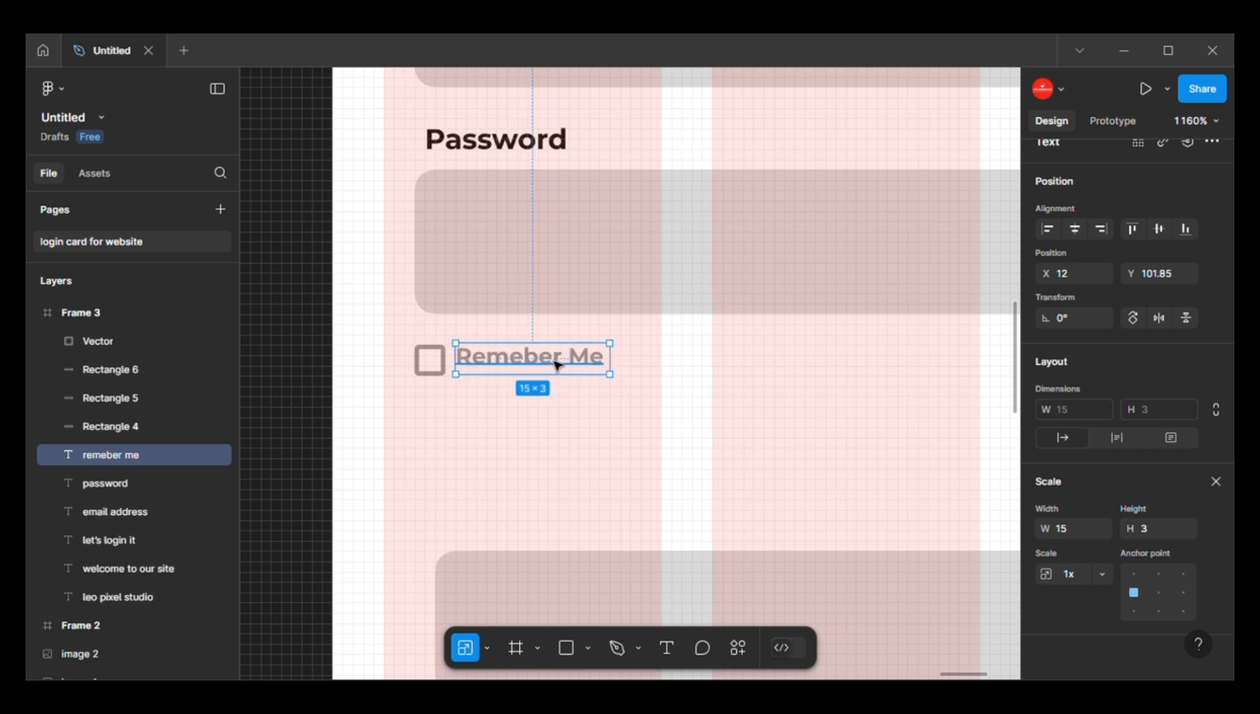
key(Down)
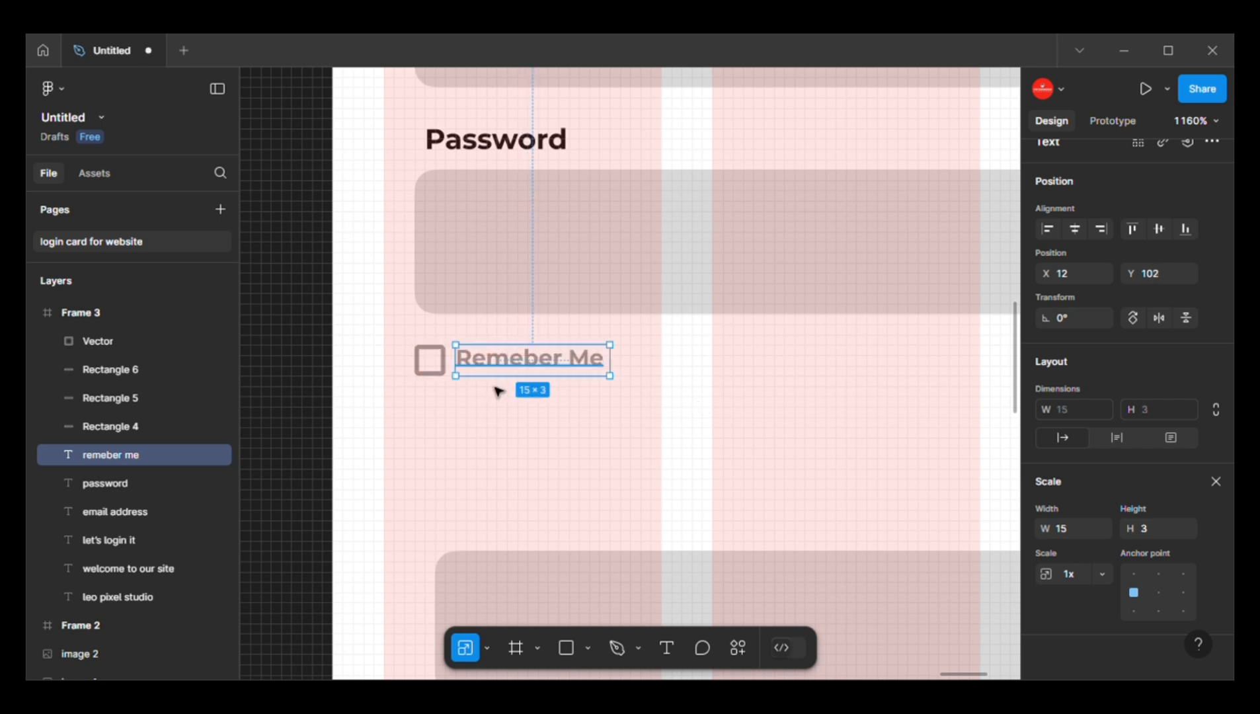
- Group the checkbox with the "Remeber Me" text, keeping the group aligned with the password field's left edge
click(448, 372)
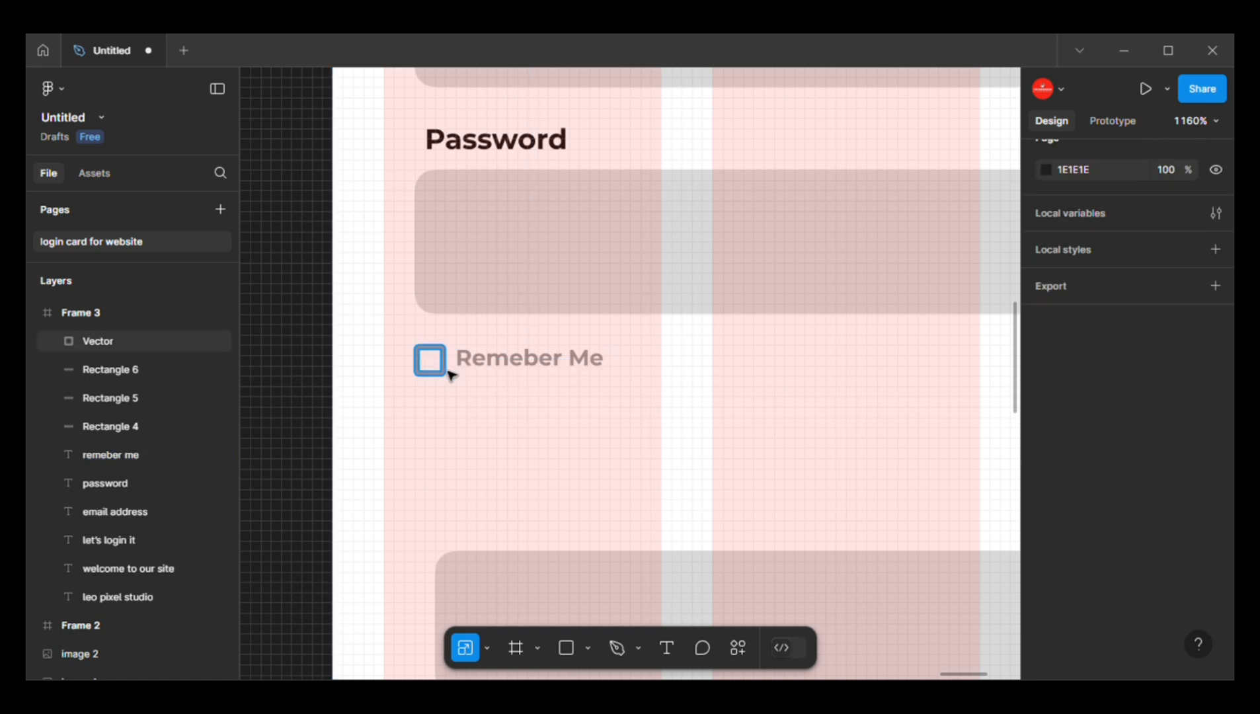
shift+click(529, 368)
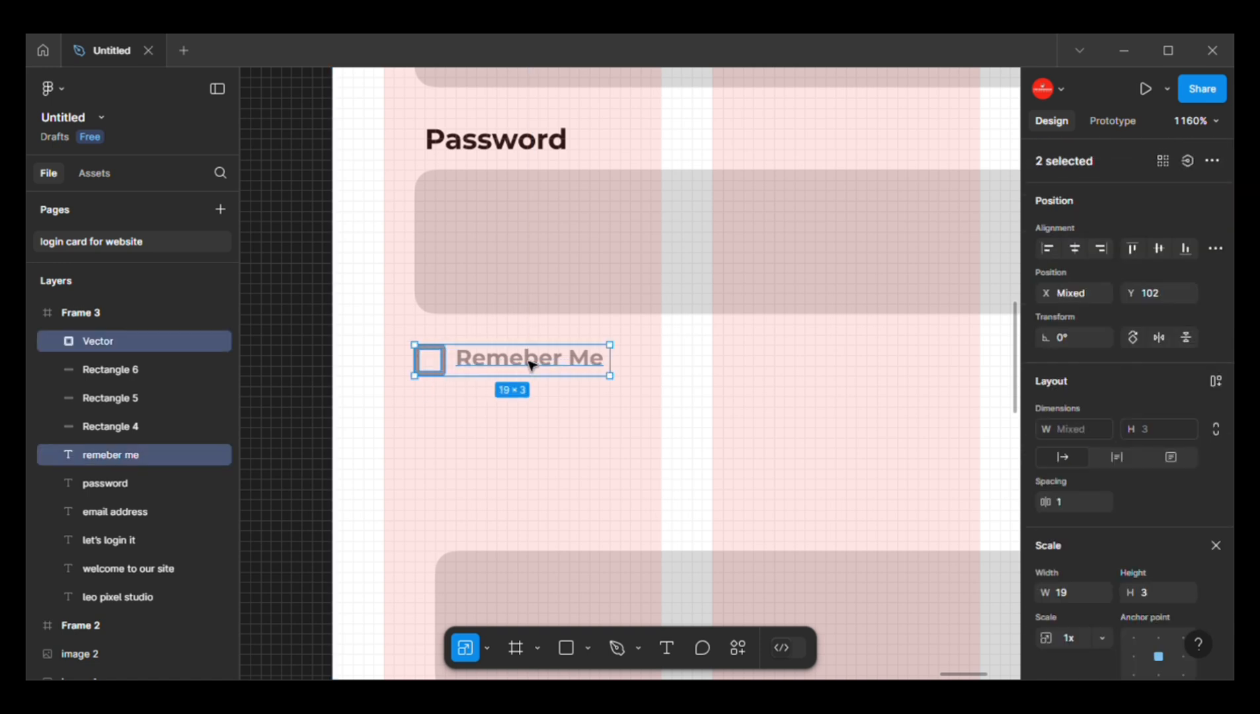
key(ctrl+g)
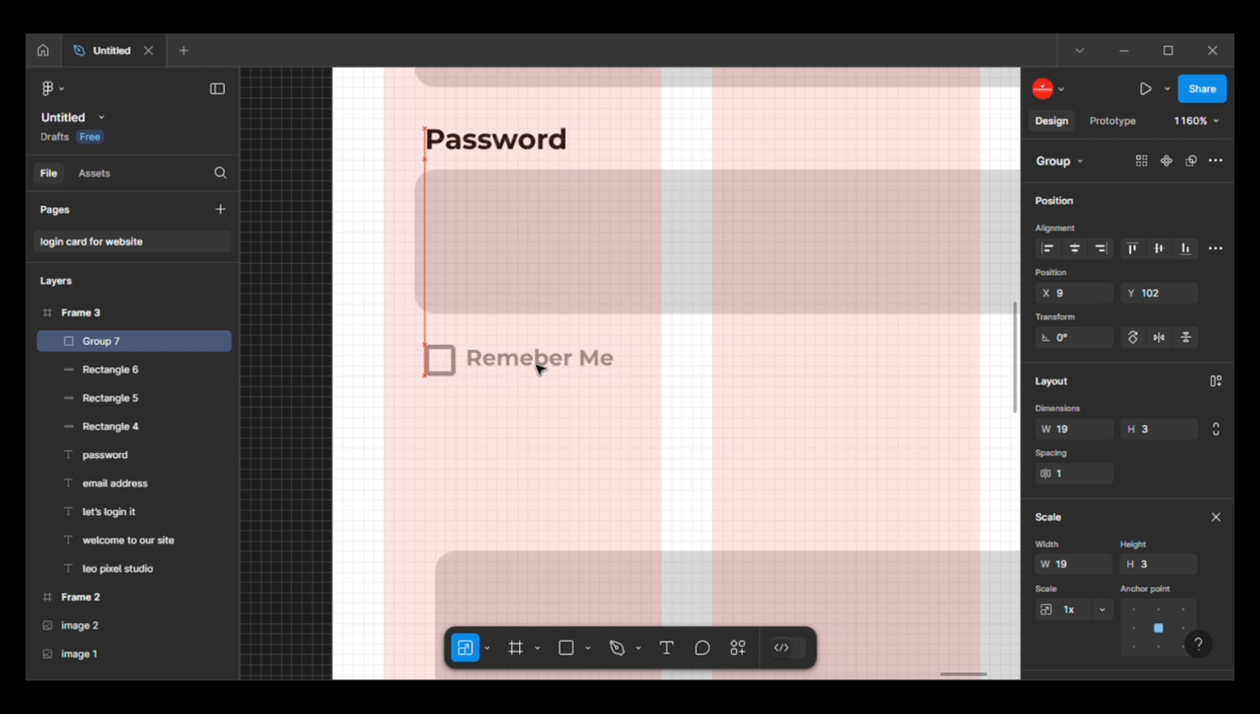
click(622, 436)
- Move the lowest rectangle to X 8, Y 115, in line with the input fields above it
scroll(618, 437, down, 5)
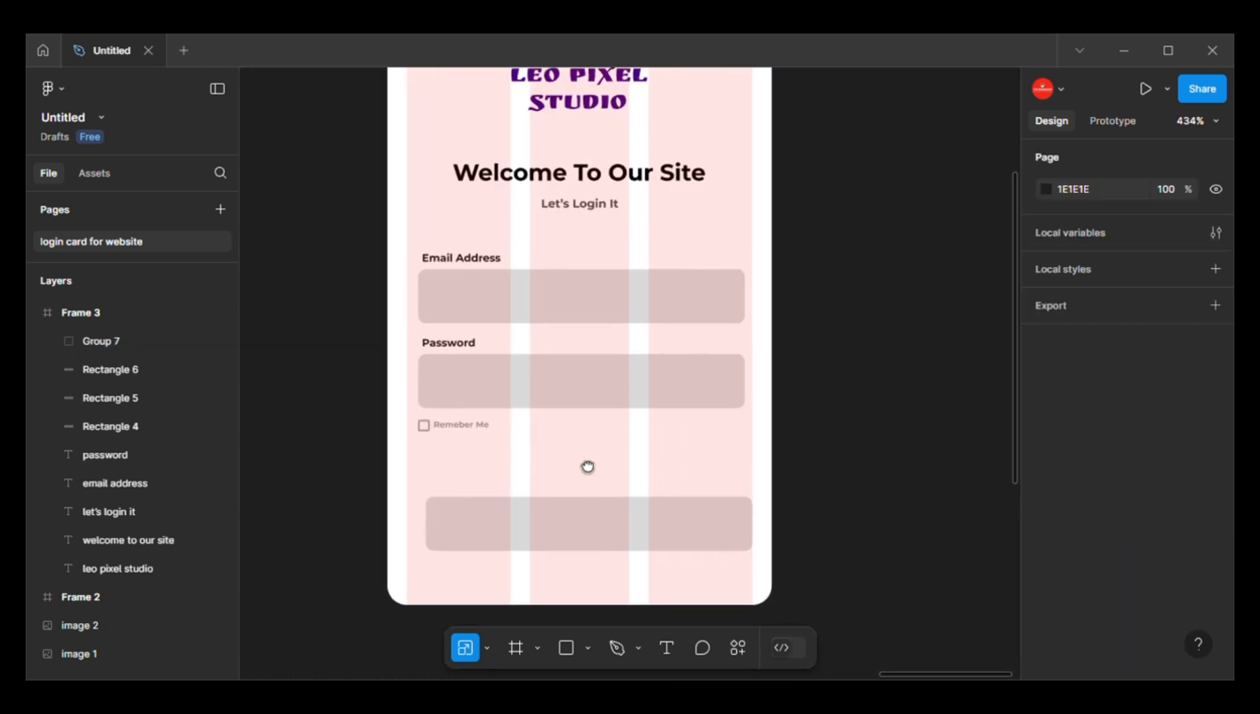
drag(594, 531, 583, 508)
click(1077, 246)
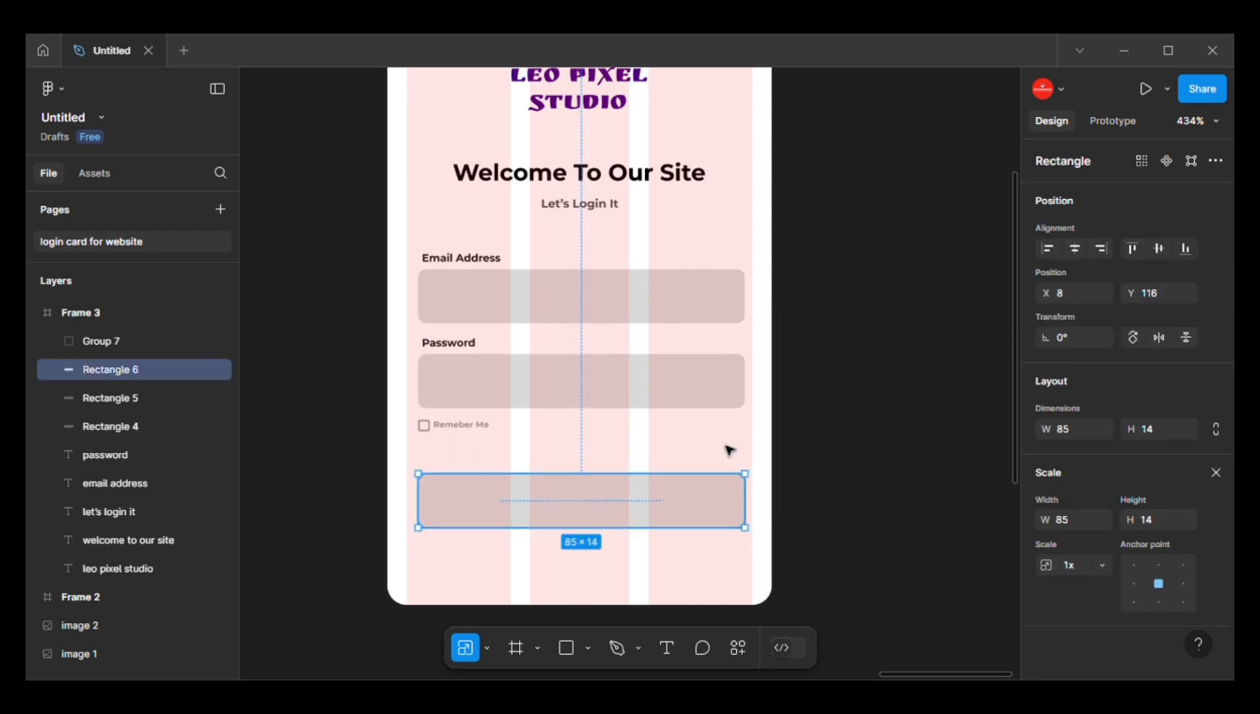
key(Up)
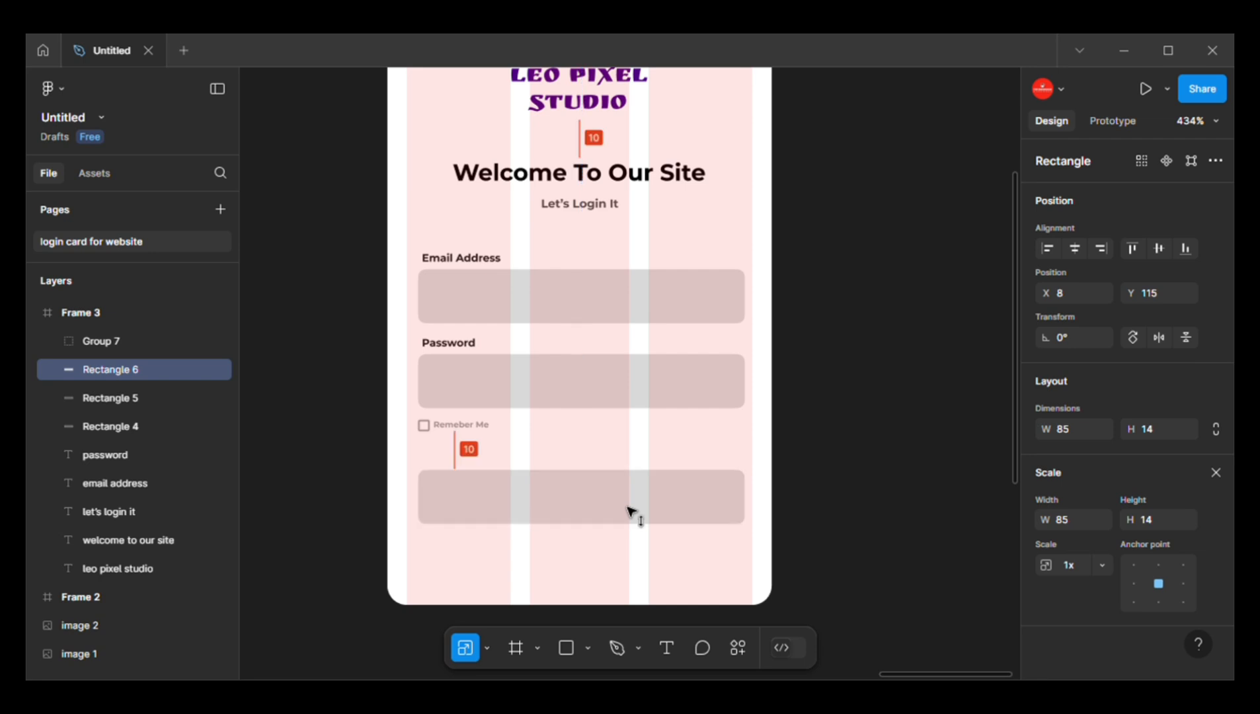
- Fill the lowest rectangle with the purple page colour 4B0082
click(1216, 472)
click(1045, 597)
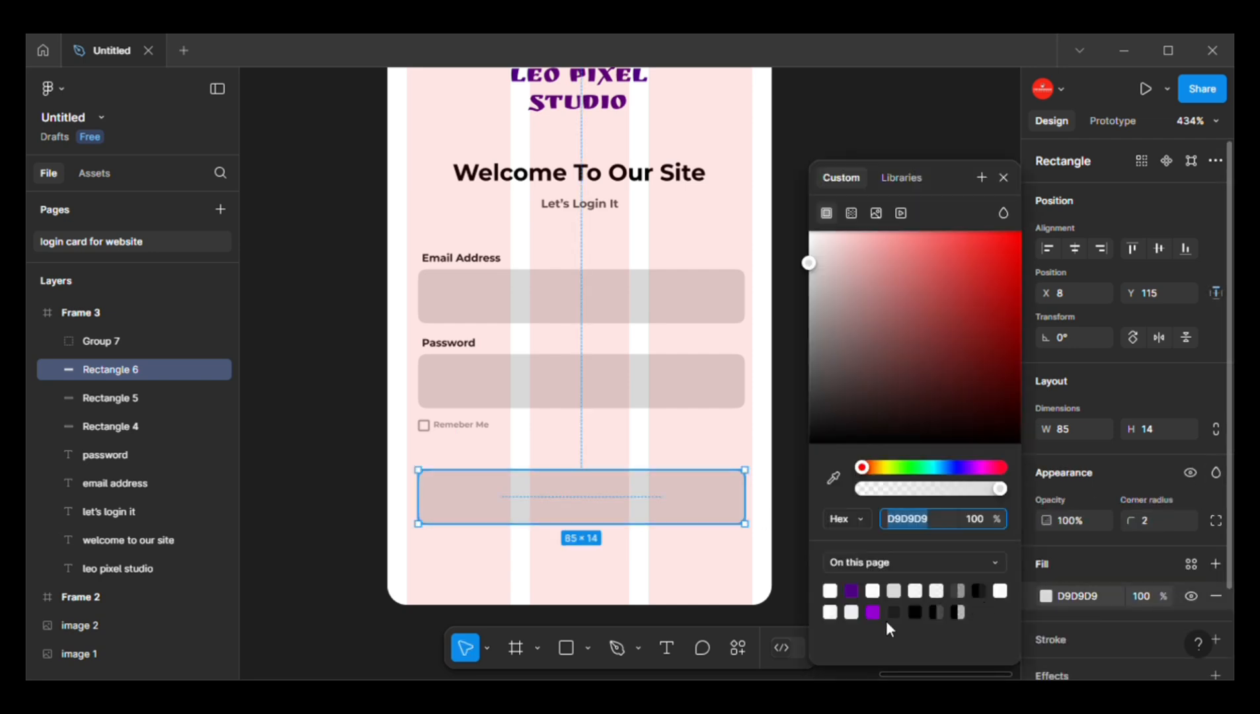
click(852, 591)
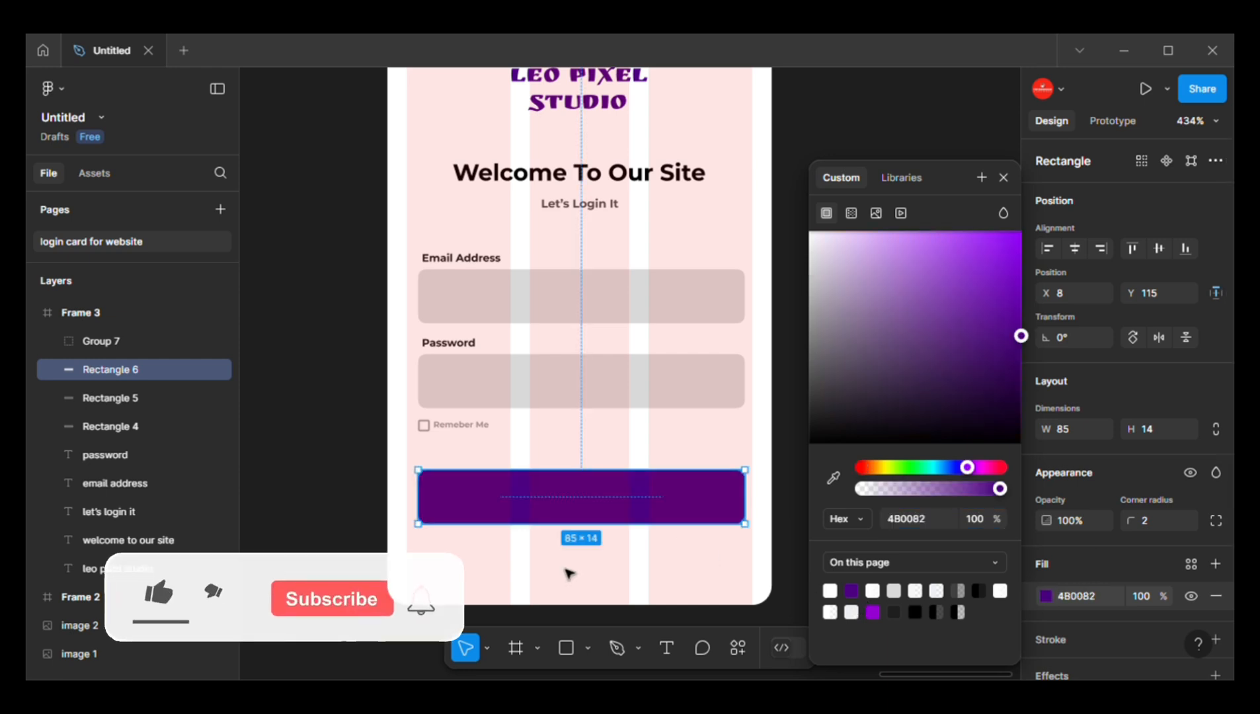
- Duplicate the "Welcome To Our Site" heading to X 20, Y 105, just above the purple button
click(534, 173)
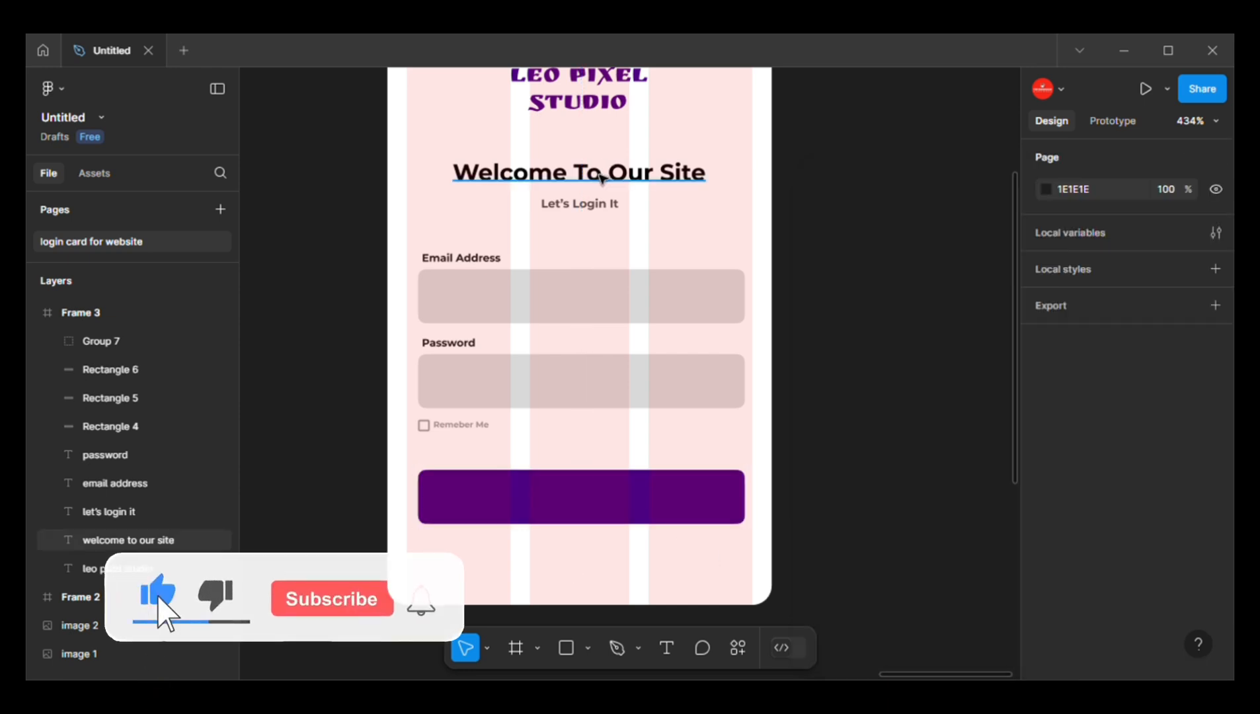
click(535, 173)
drag(613, 380, 609, 455)
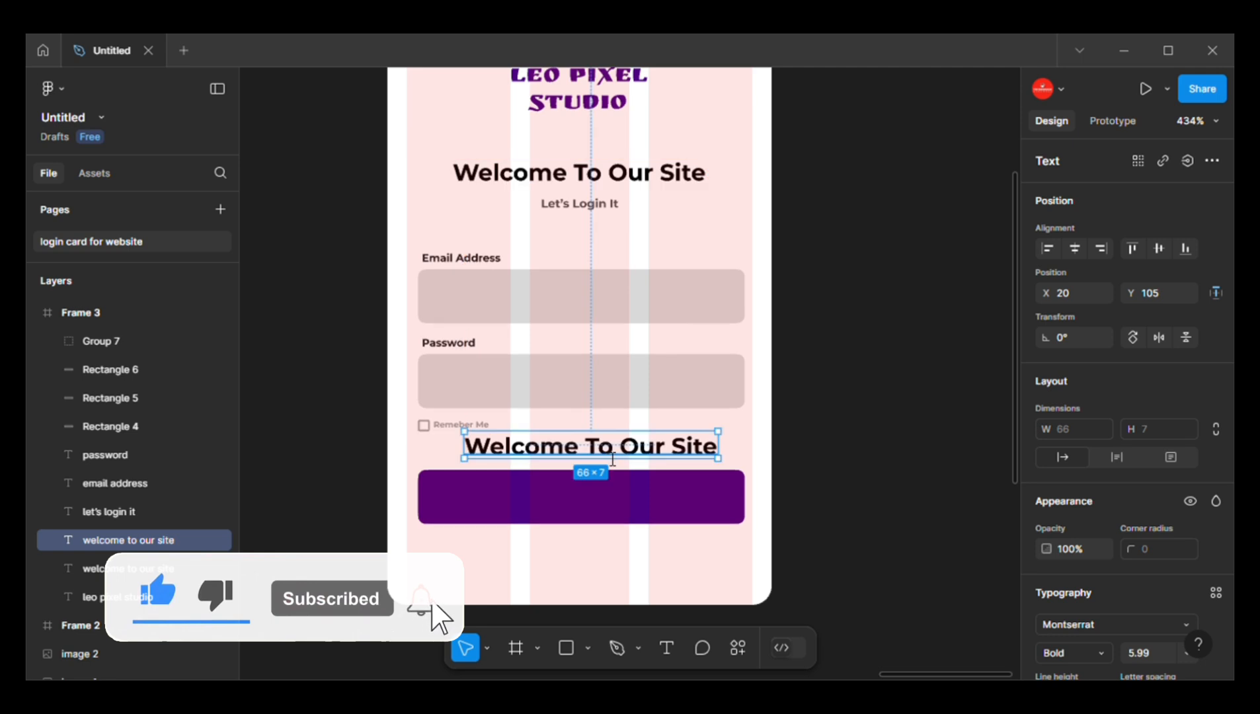
- Replace the duplicated heading's text with "LOGIN"
double_click(609, 455)
text(Lo Gin)
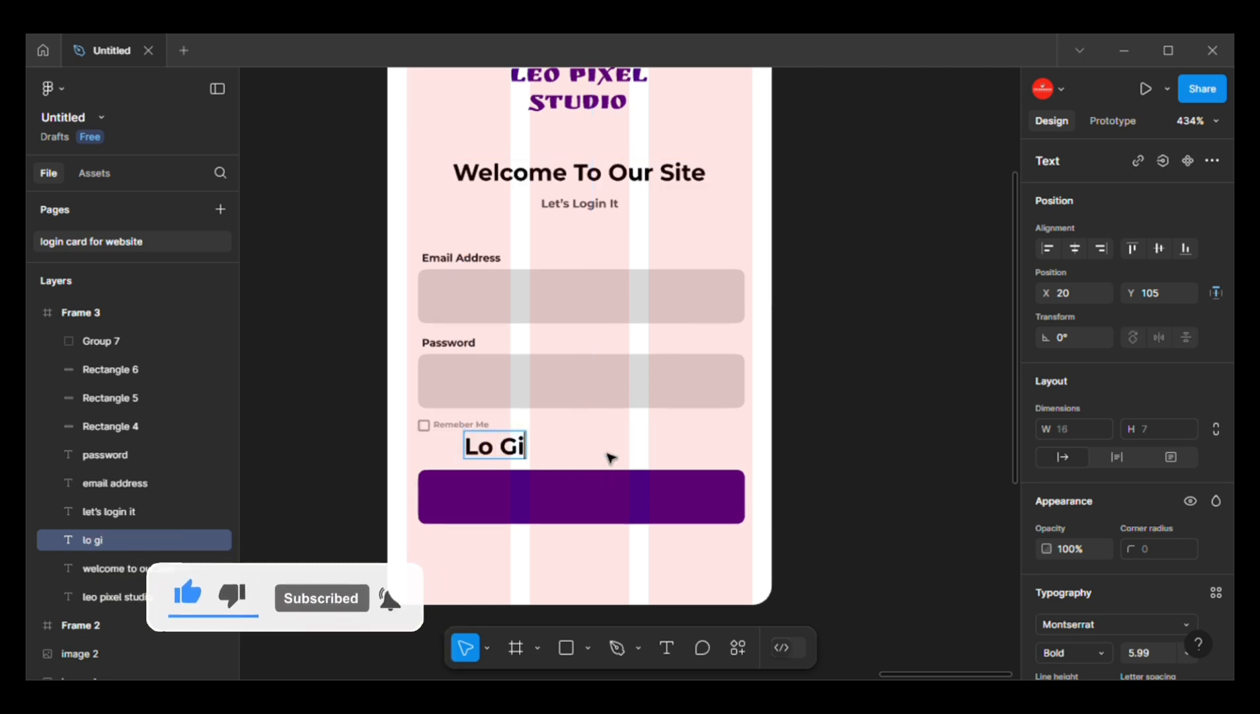
key(BackSpace)
key(BackSpace)
key(BackSpace)
key(BackSpace)
key(BackSpace)
key(BackSpace)
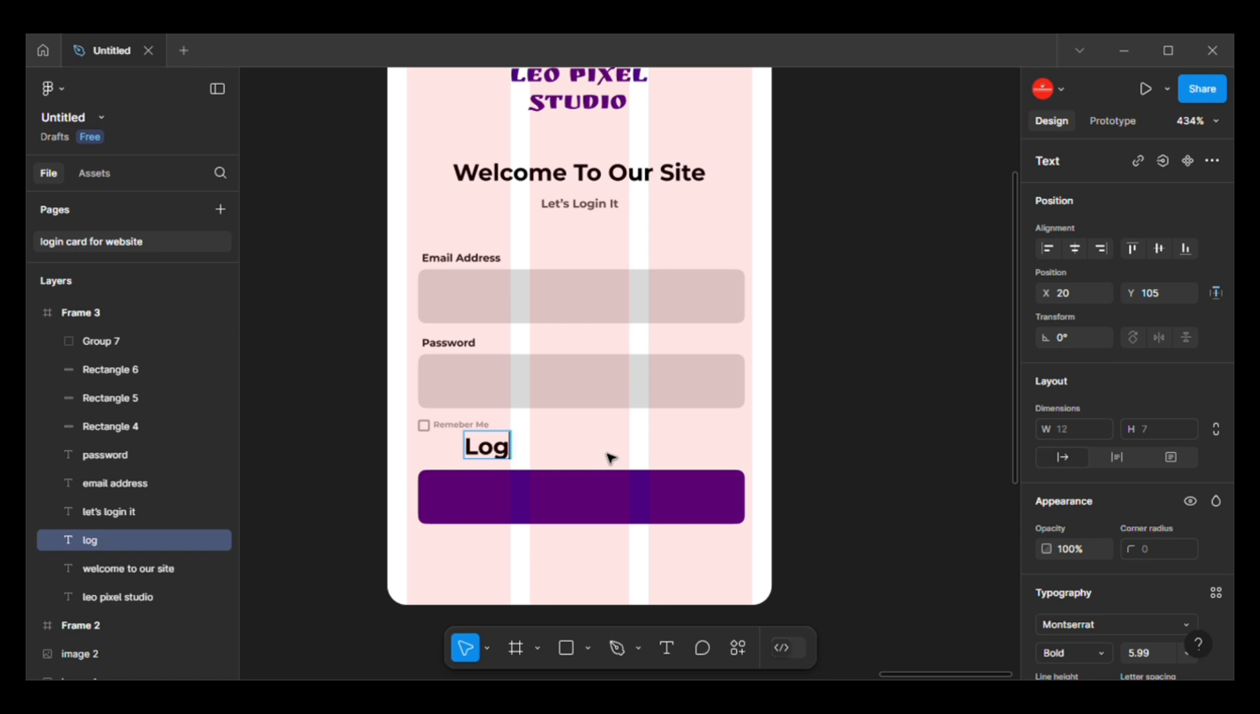
text(LOGIN)
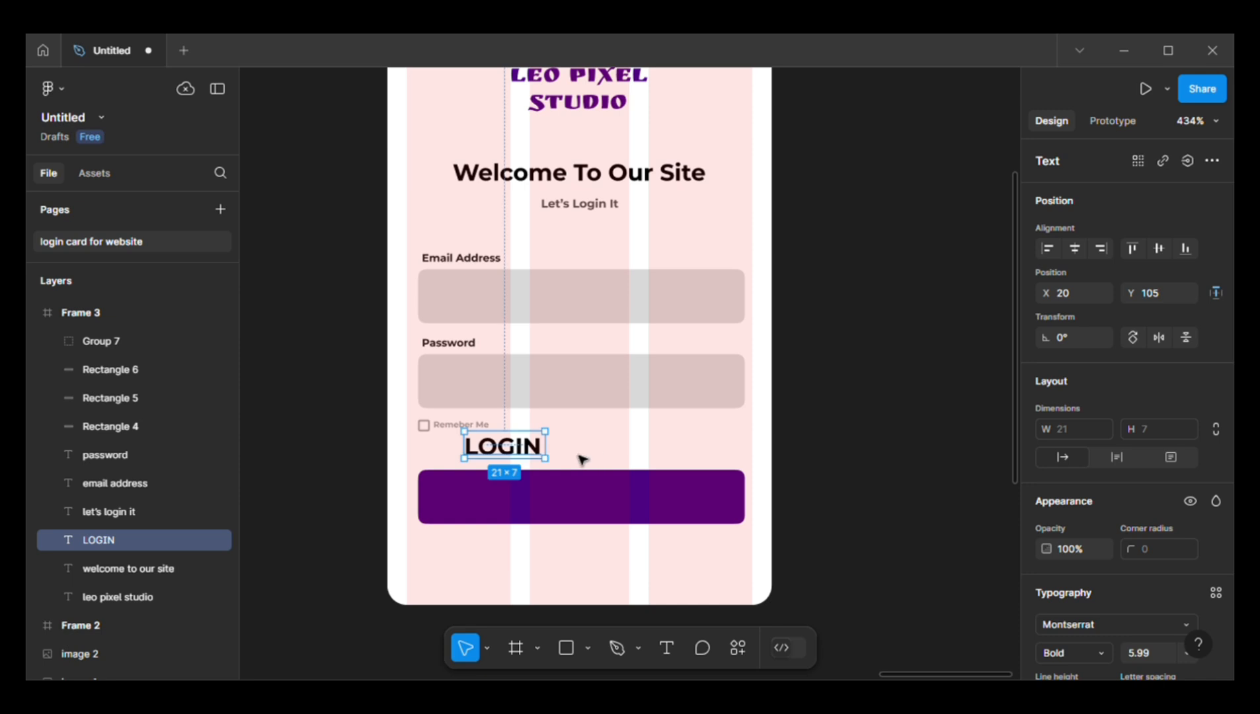
double_click(545, 449)
click(548, 453)
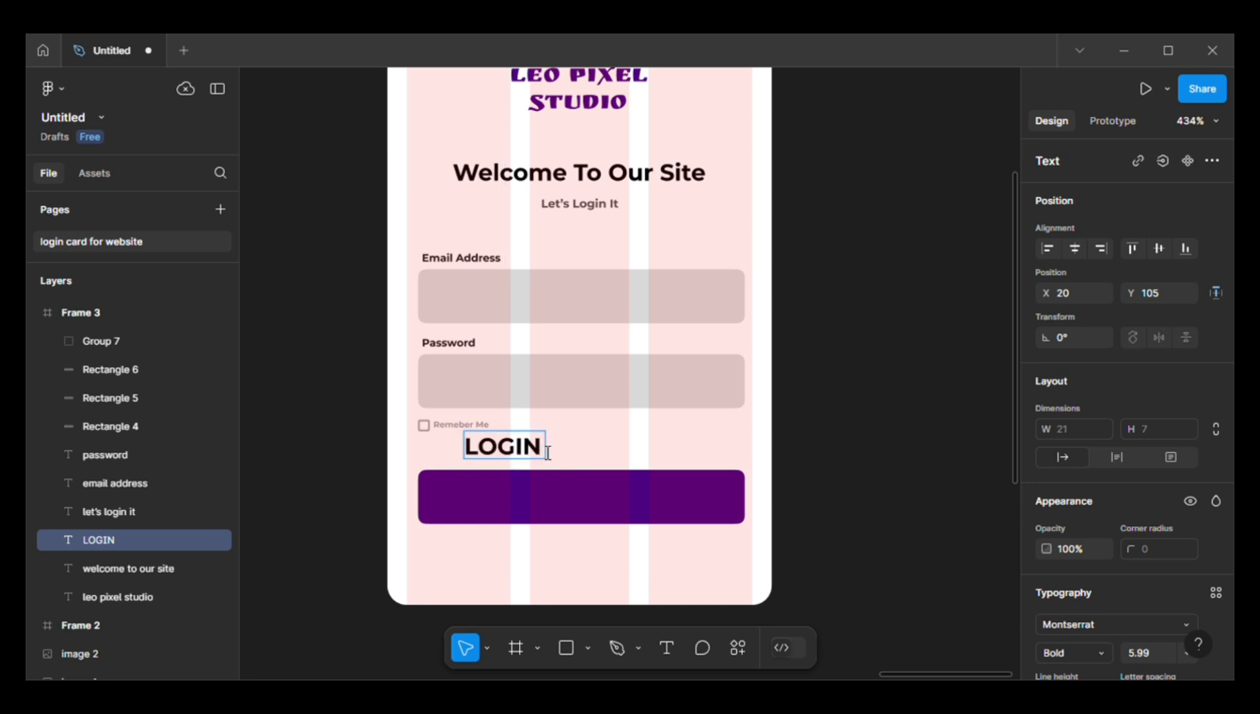
key(Escape)
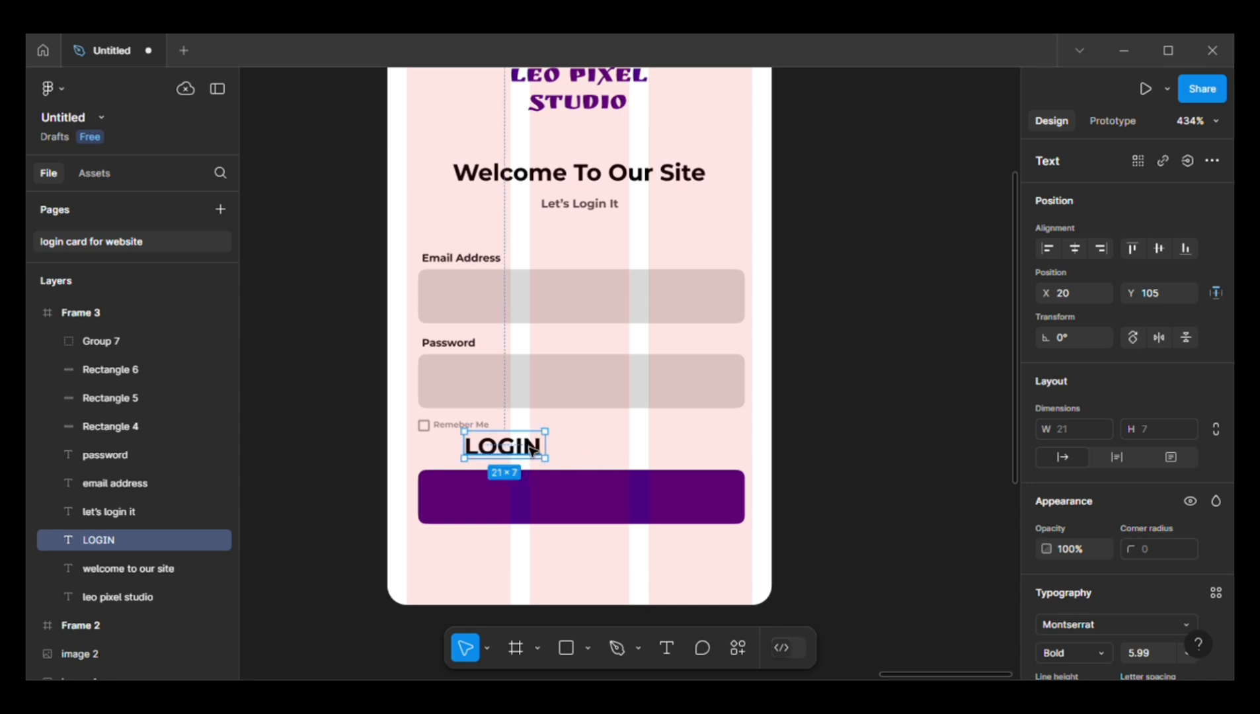
- Move the LOGIN text onto the purple button at X 30, Y 119 and recolour it with the card's sampled background colour
drag(504, 450, 542, 505)
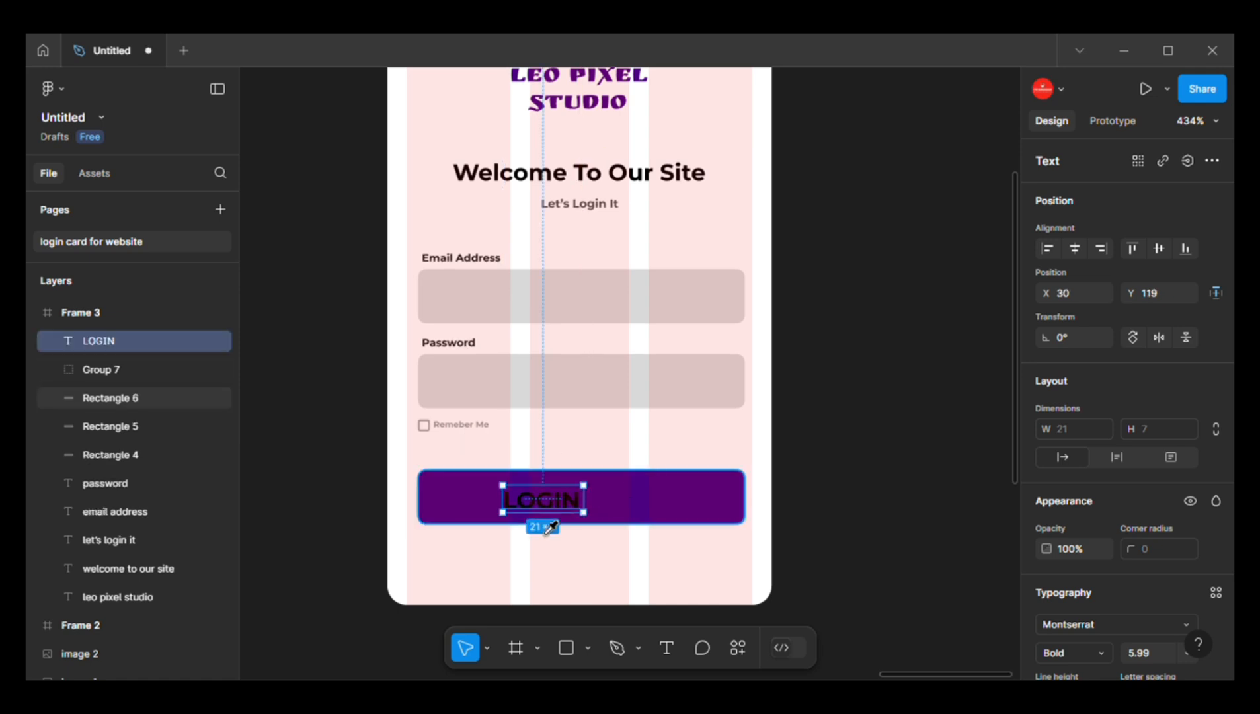
key(i)
click(640, 463)
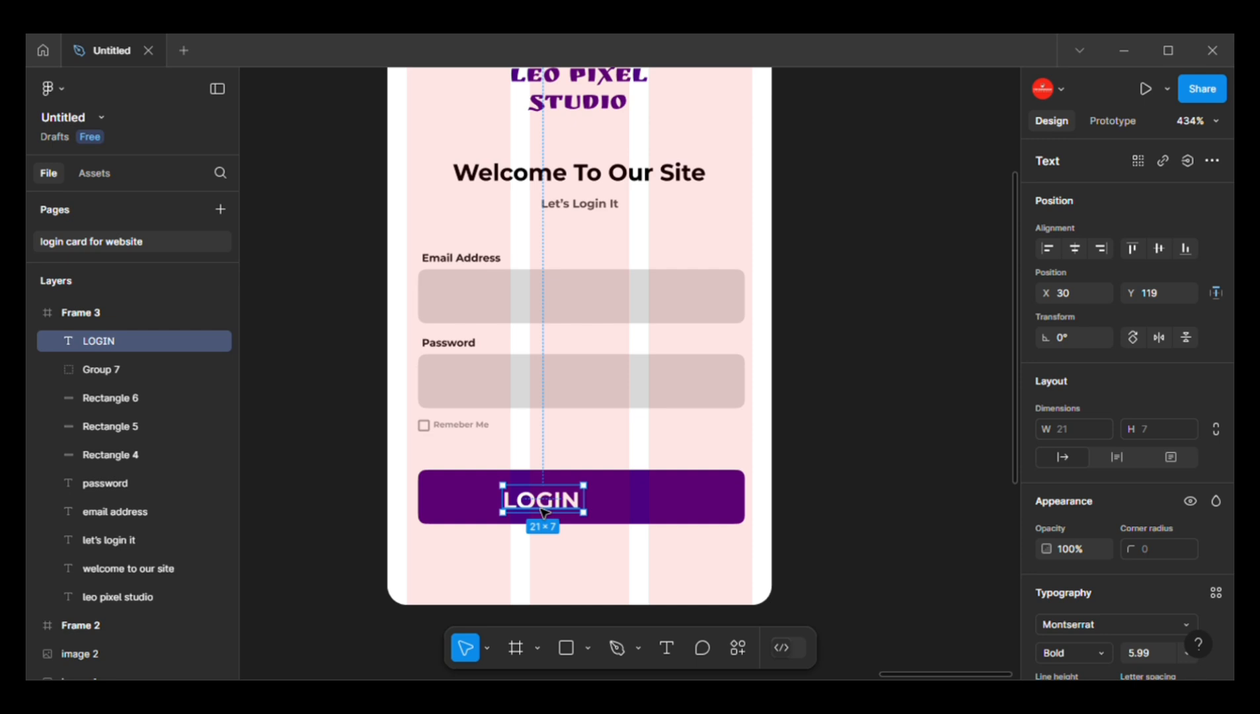
- Scale the LOGIN text down to 15 × 5 and center it on the purple button at X 43, Y 119
key(k)
drag(583, 513, 618, 498)
shift+click(671, 503)
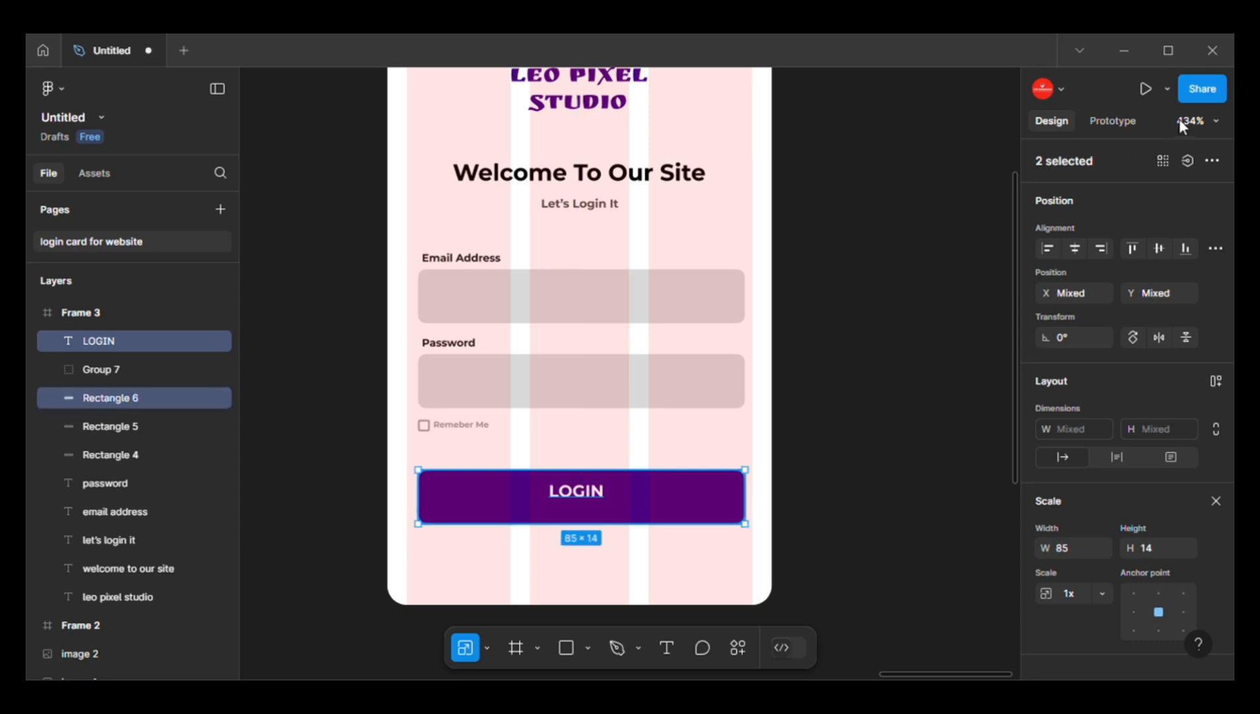
click(1160, 248)
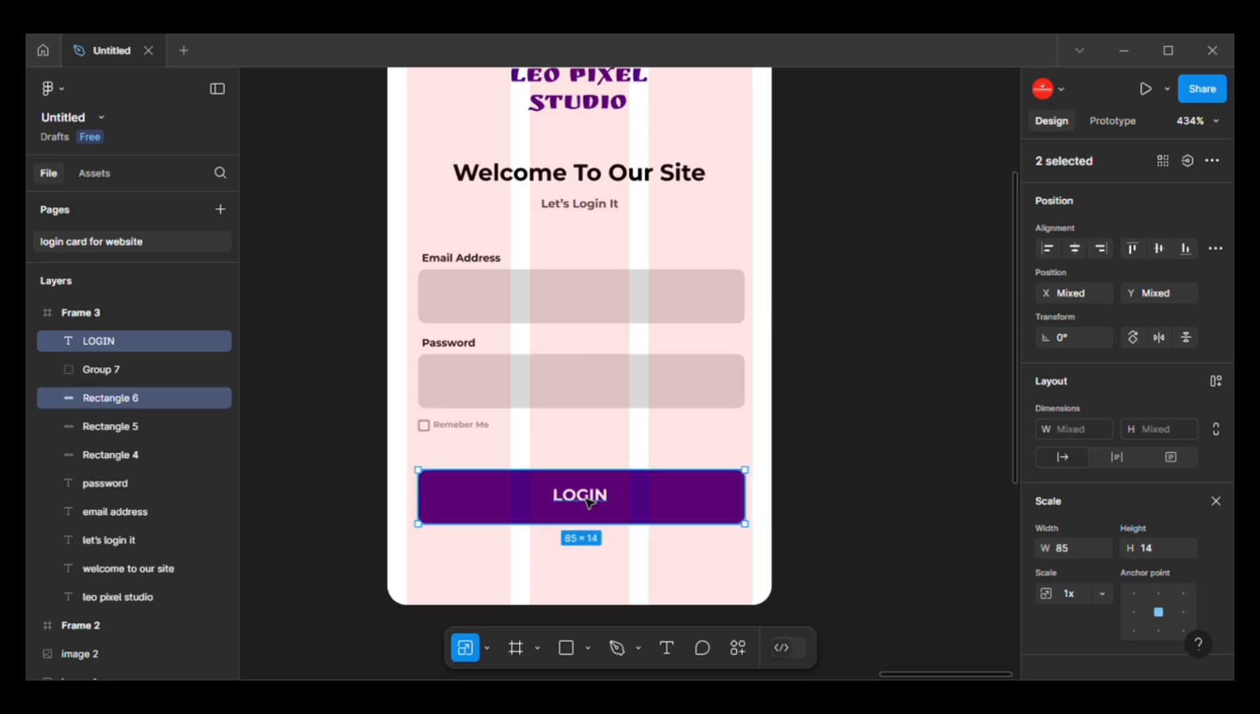
key(ctrl+z)
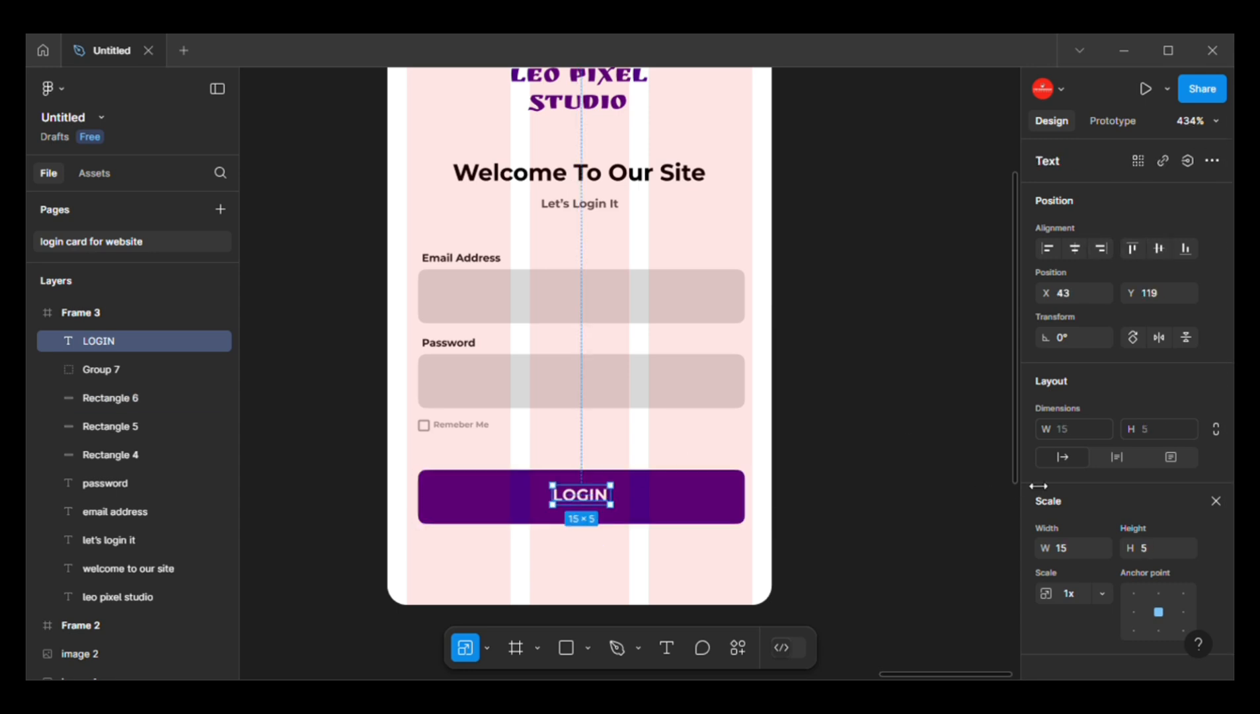
- Change the LOGIN text's font weight to SemiBold
click(1216, 501)
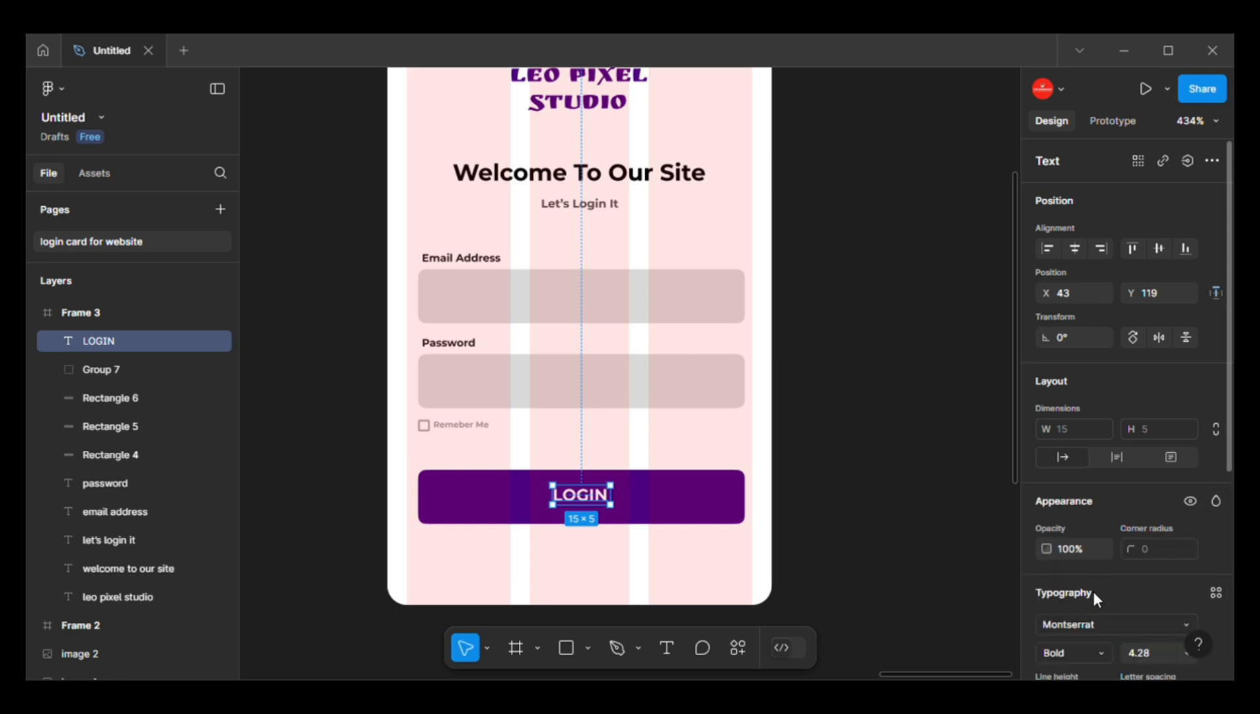
click(1096, 651)
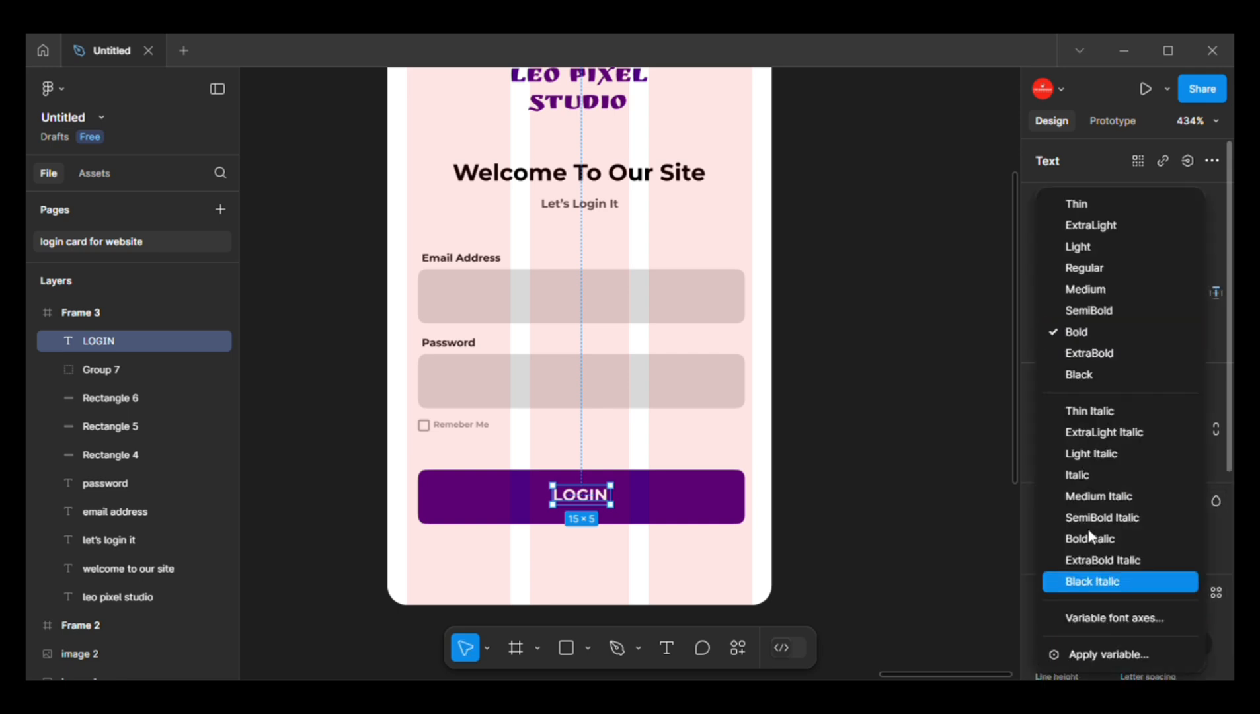
click(1081, 308)
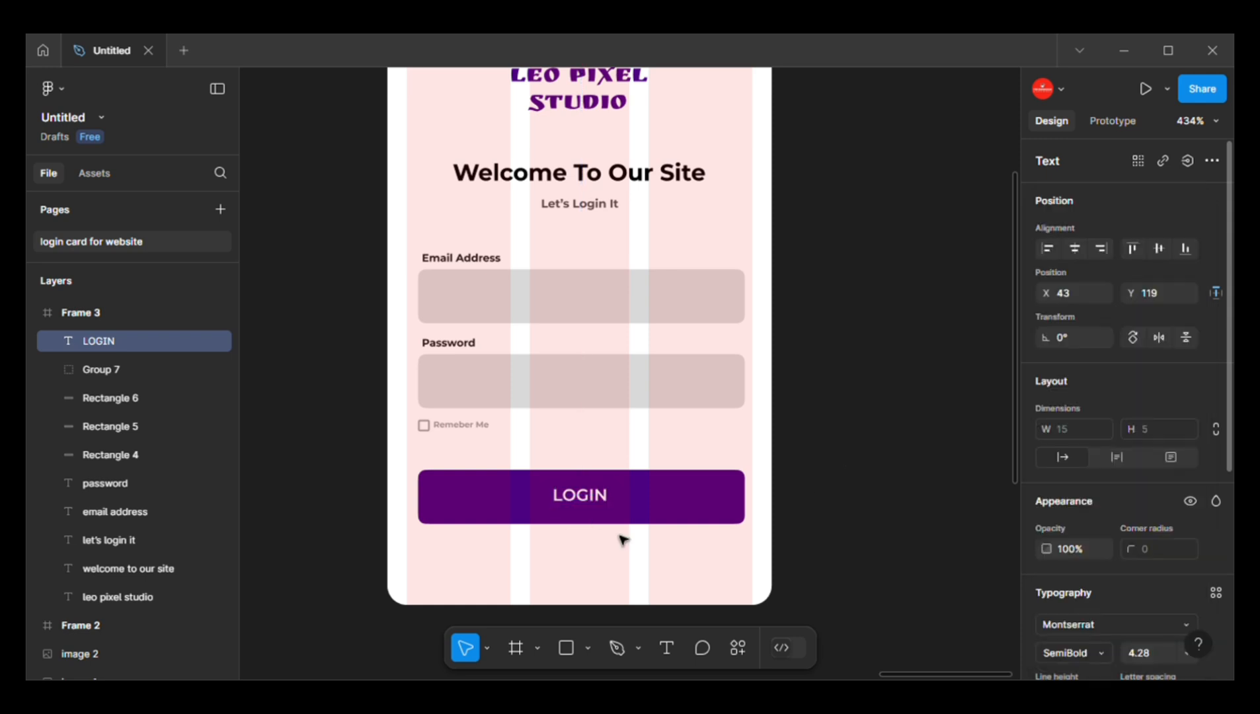
- Reposition the LOGIN text vertically and align its vertical center with the purple button
scroll(599, 487, up, 2)
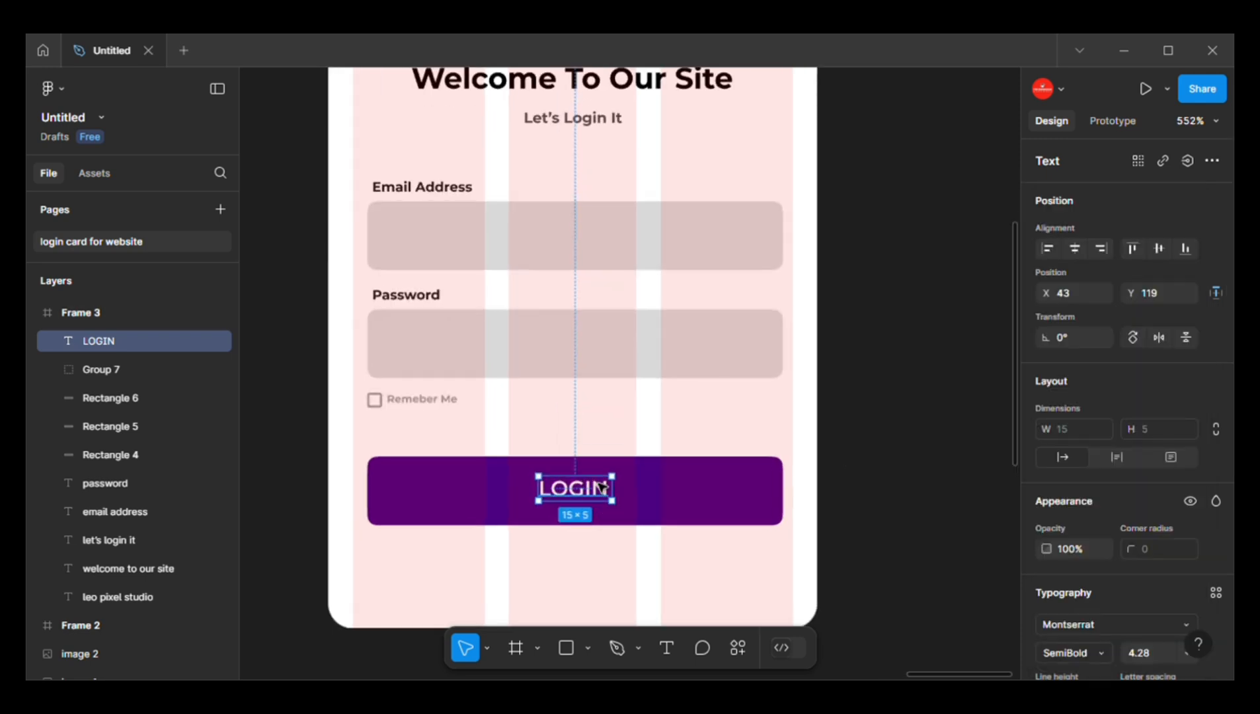
scroll(600, 485, up, 2)
drag(598, 482, 598, 501)
shift+click(688, 510)
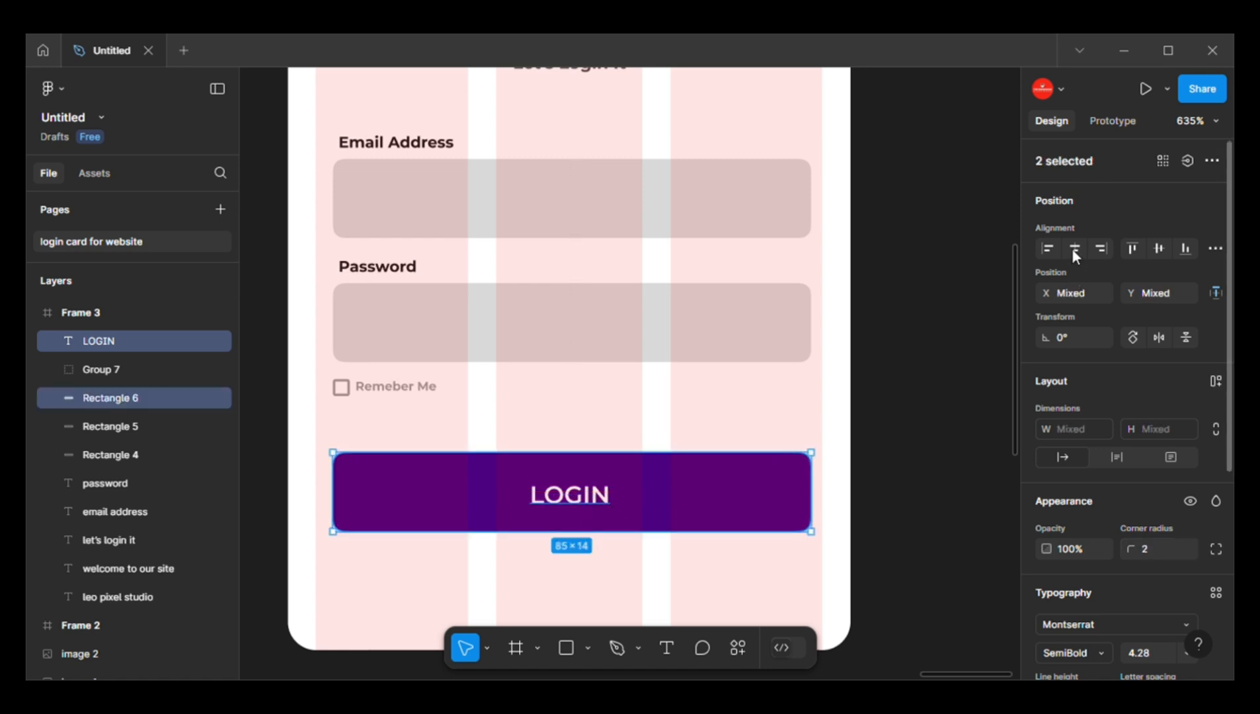
click(1158, 244)
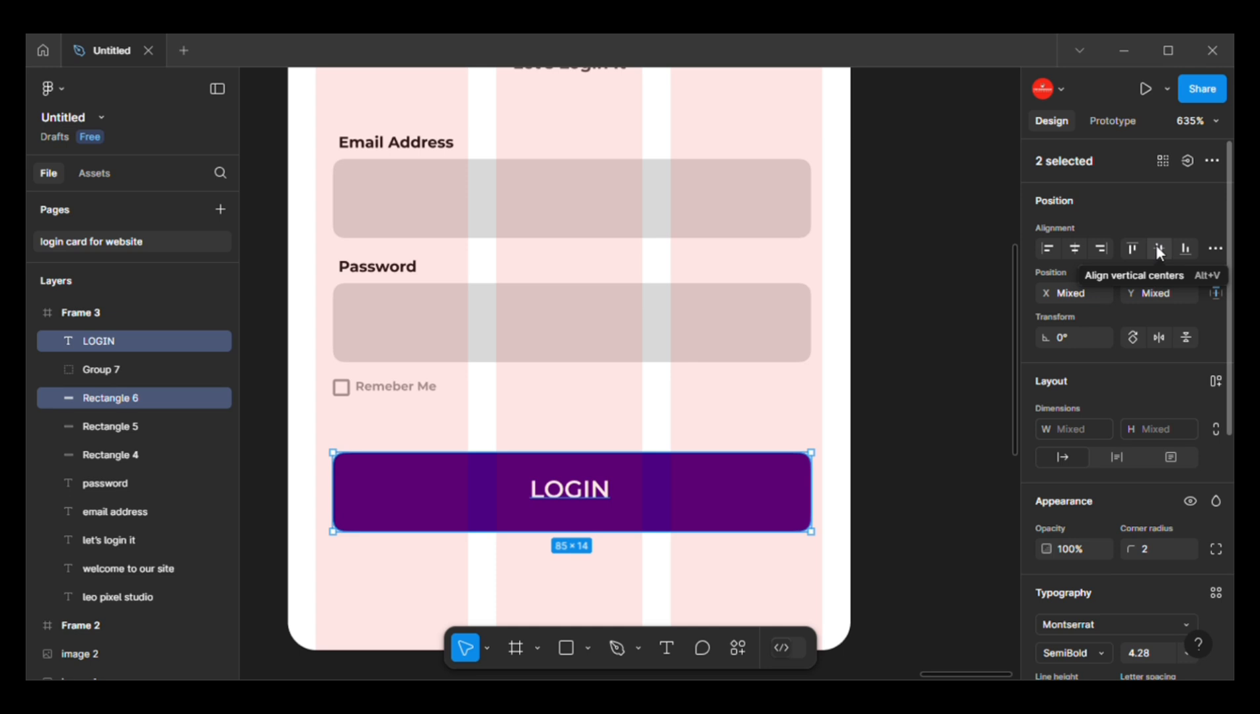
click(599, 490)
key(k)
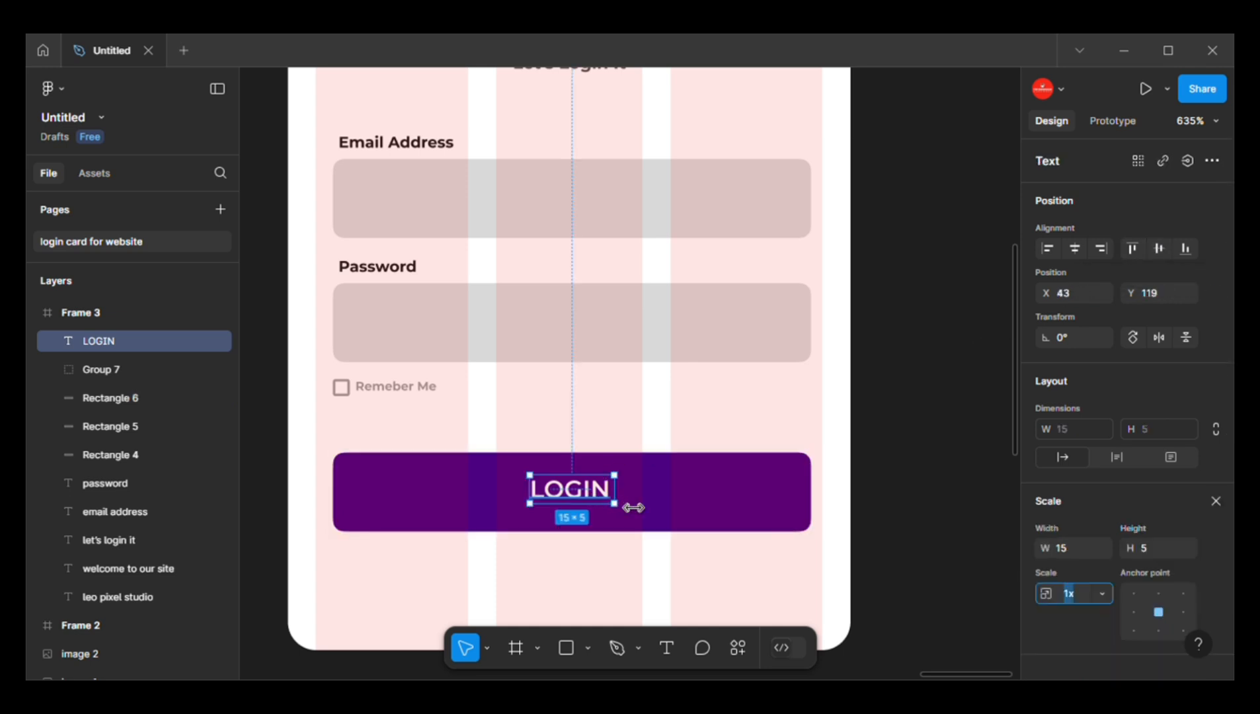
key(alt)
mouse_move(615, 501)
mouse_down()
mouse_move(644, 505)
mouse_move(630, 505)
mouse_up()
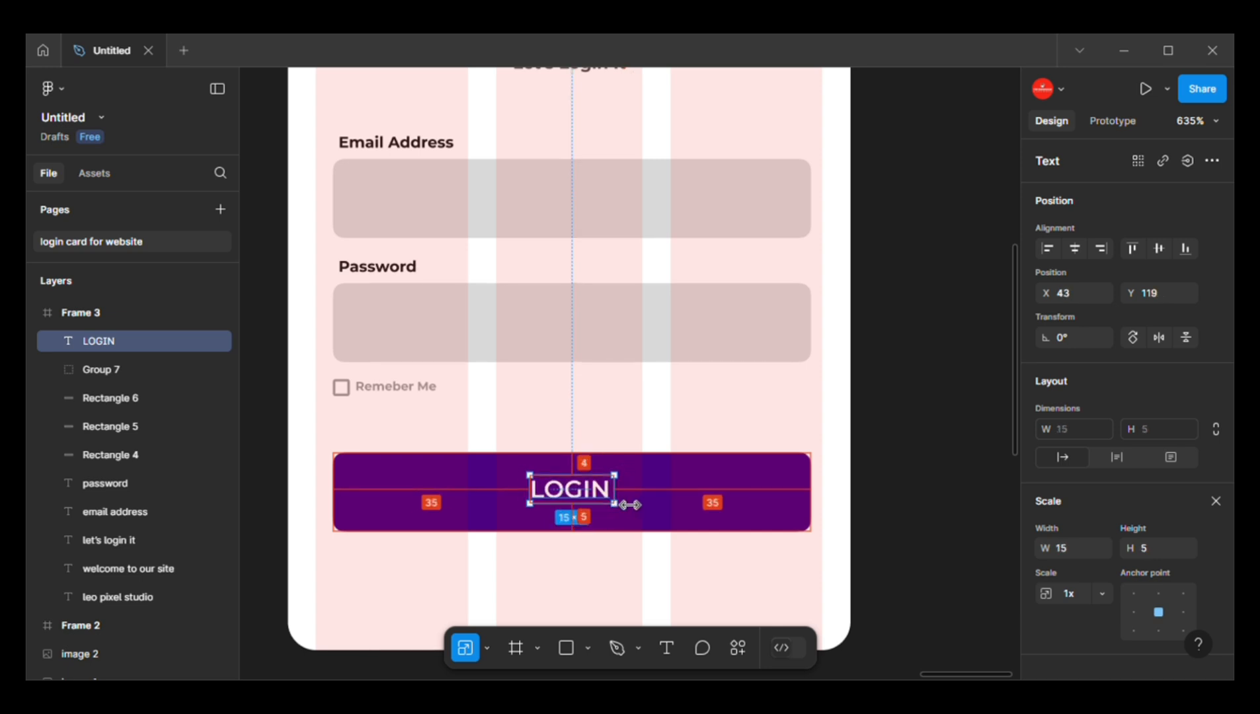
click(1217, 501)
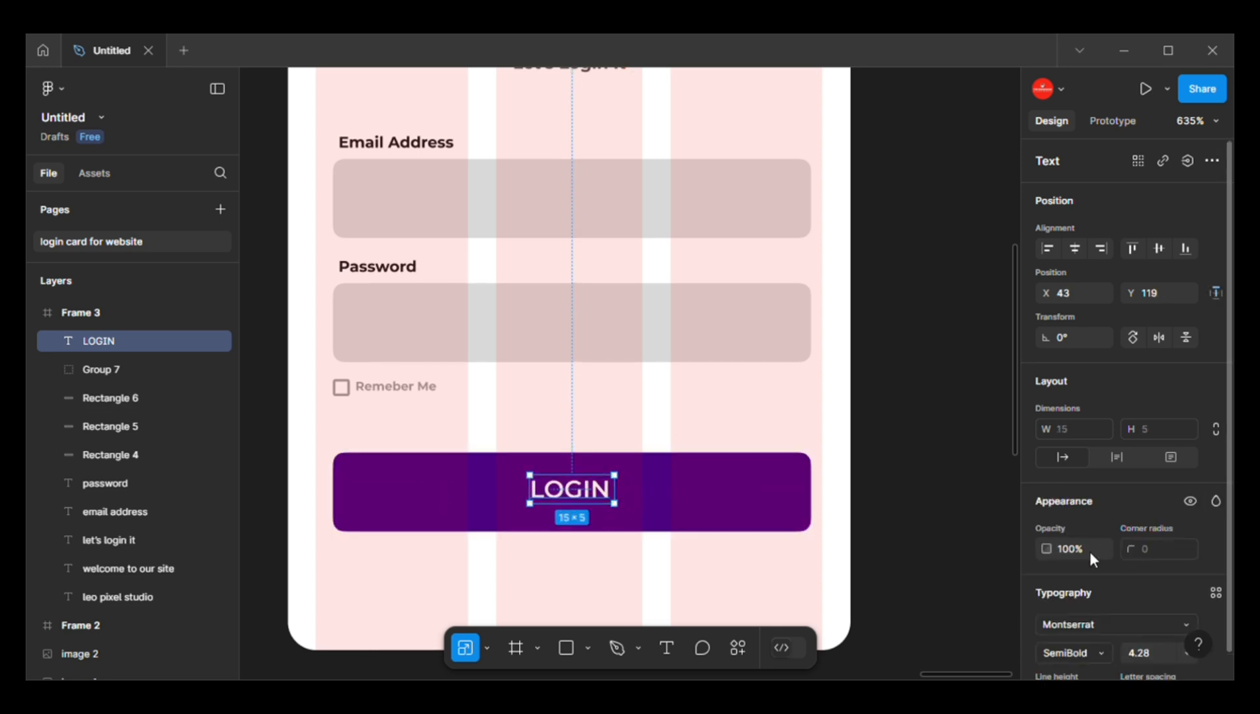
- Set the LOGIN text's font weight to Bold and group it with the purple button
click(1085, 650)
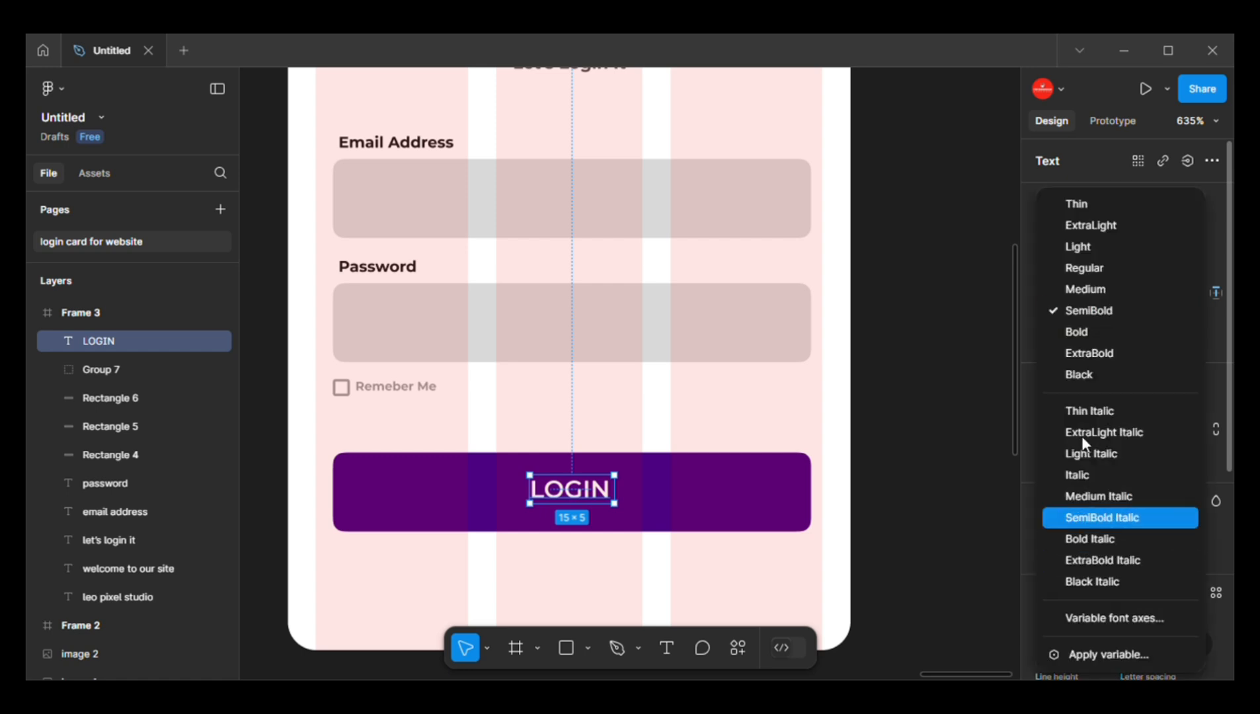
click(1084, 332)
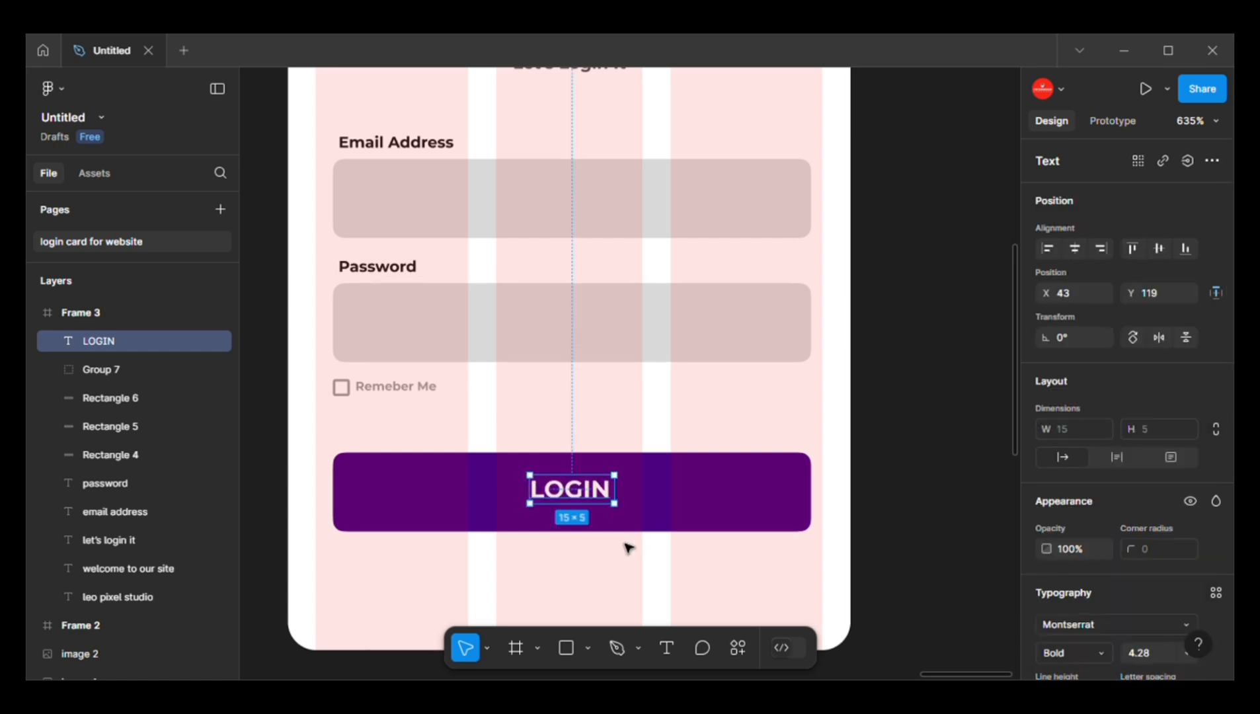
scroll(627, 546, down, 2)
shift+click(693, 510)
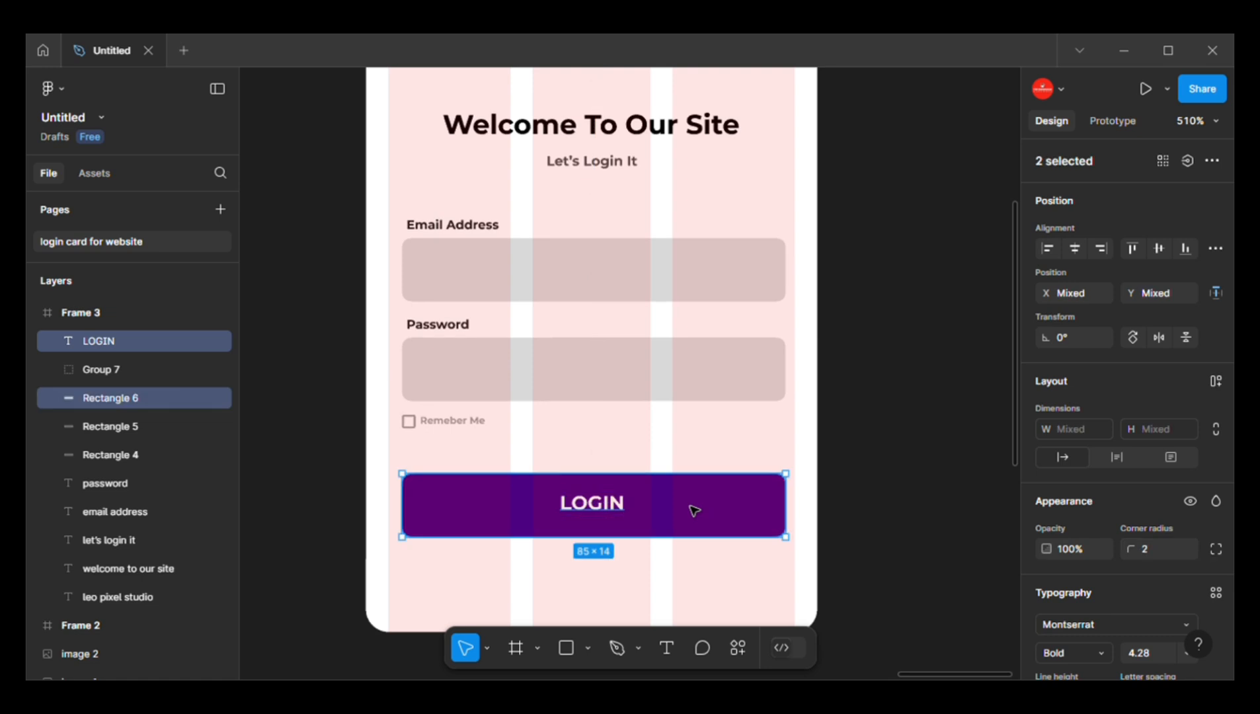
key(ctrl+g)
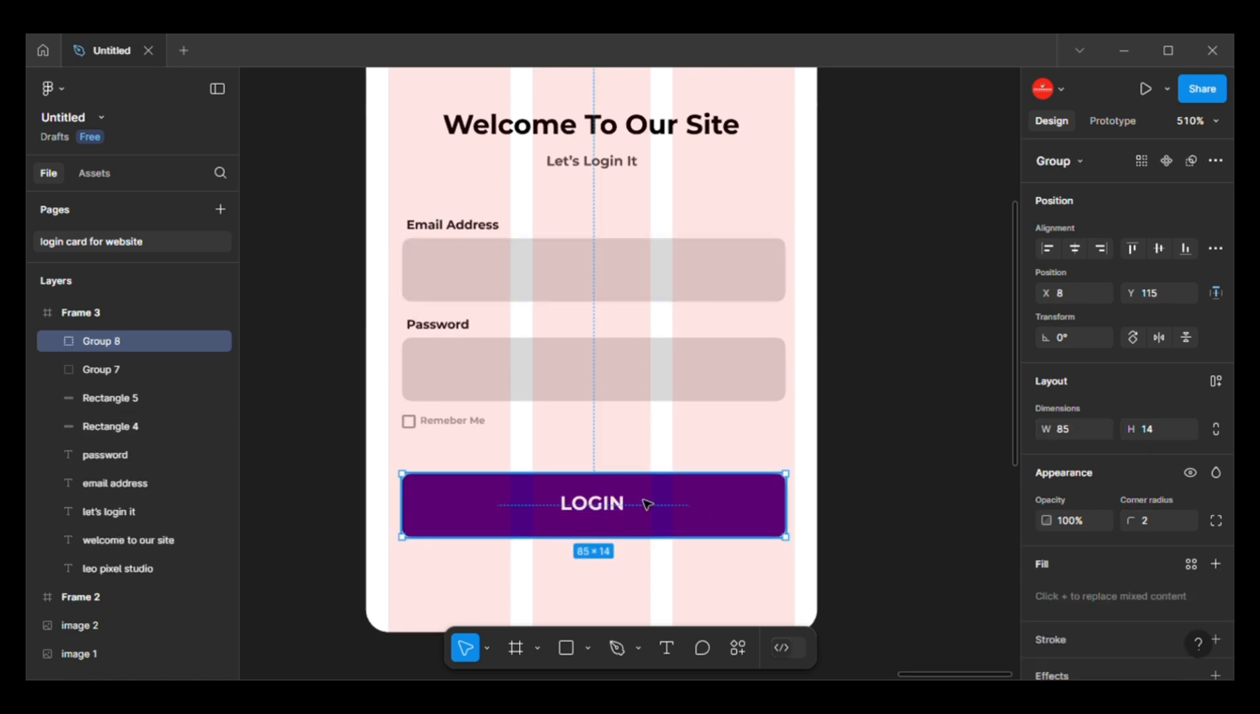
- Nudge the grouped LOGIN button up to Y 112
key(Up)
key(Up)
key(Up)
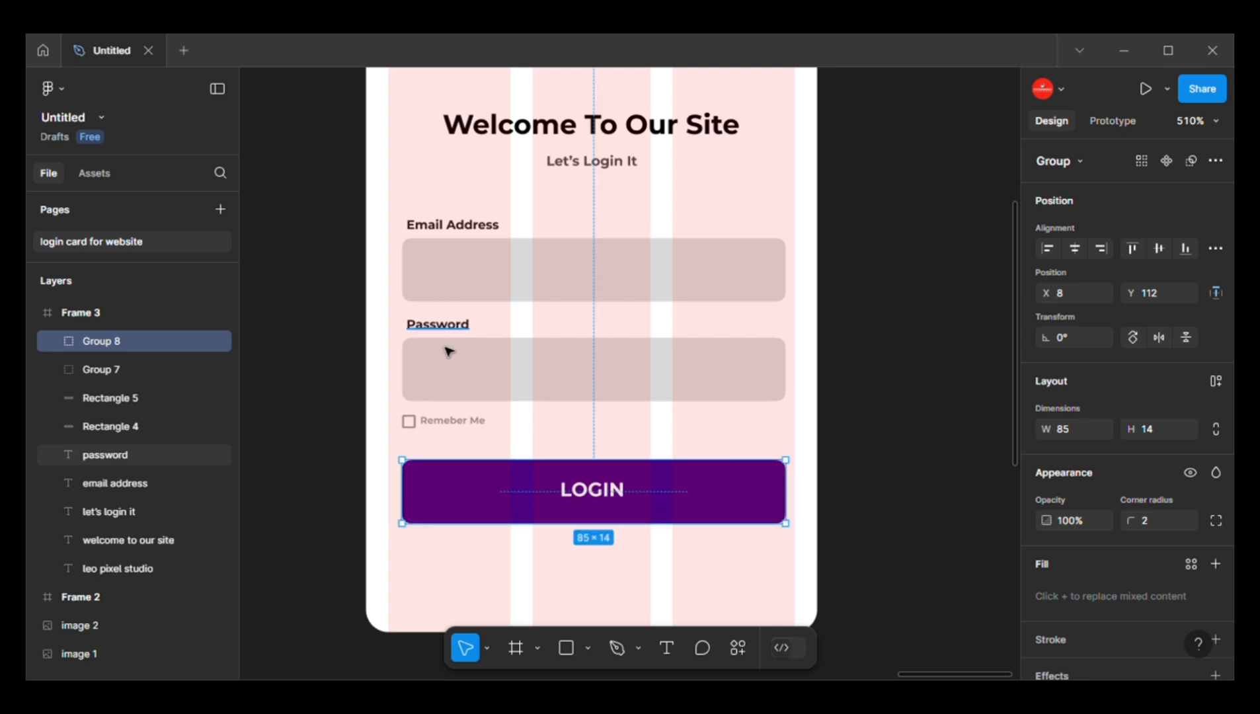
- Group the Password label with its field, and the Email Address label with its field, as two separate groups
click(441, 327)
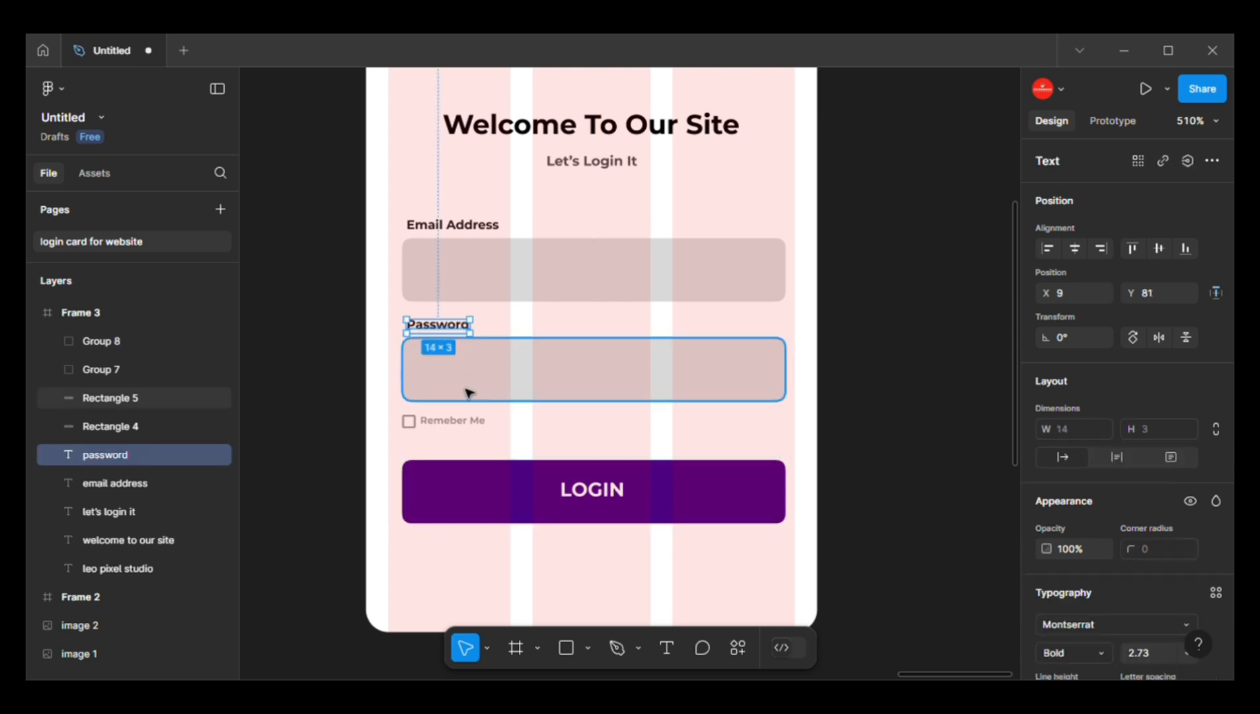
shift+click(467, 391)
key(ctrl+g)
click(425, 229)
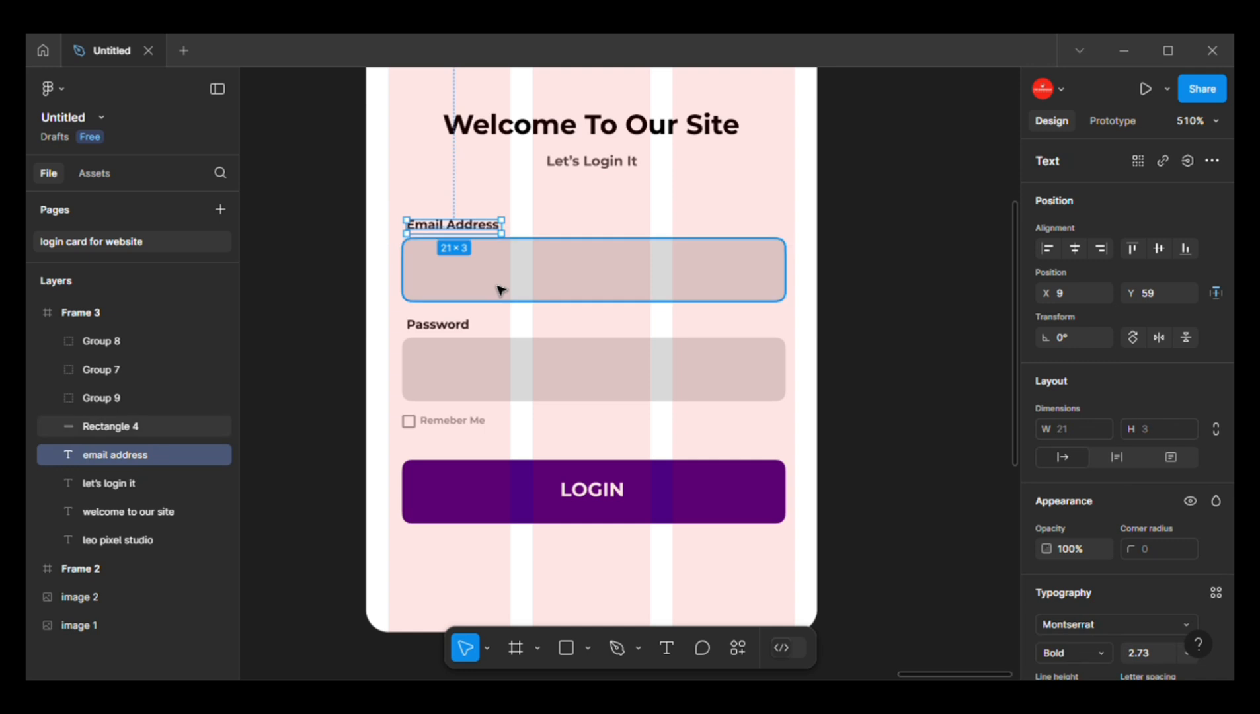
shift+click(499, 289)
key(ctrl+g)
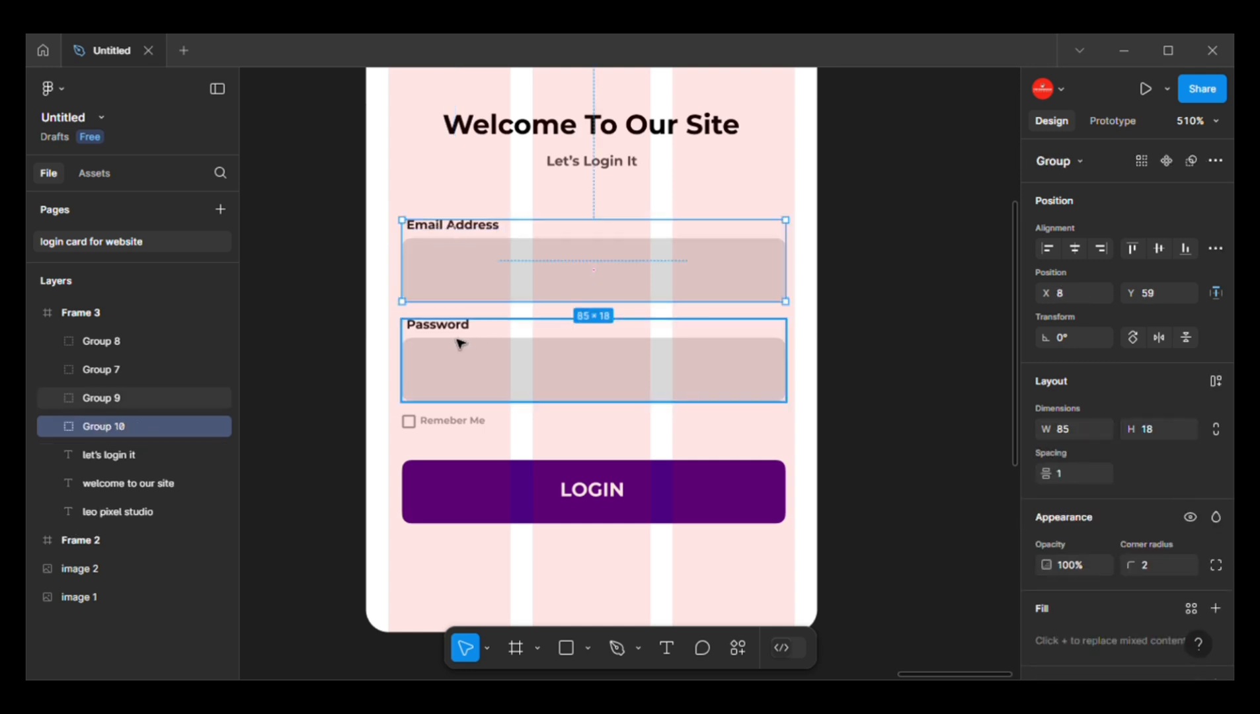
- Duplicate the "Let's Login It" text below the LOGIN button and change the copy to "Don't Have An Account ? Sign Up"
scroll(619, 178, down, 1)
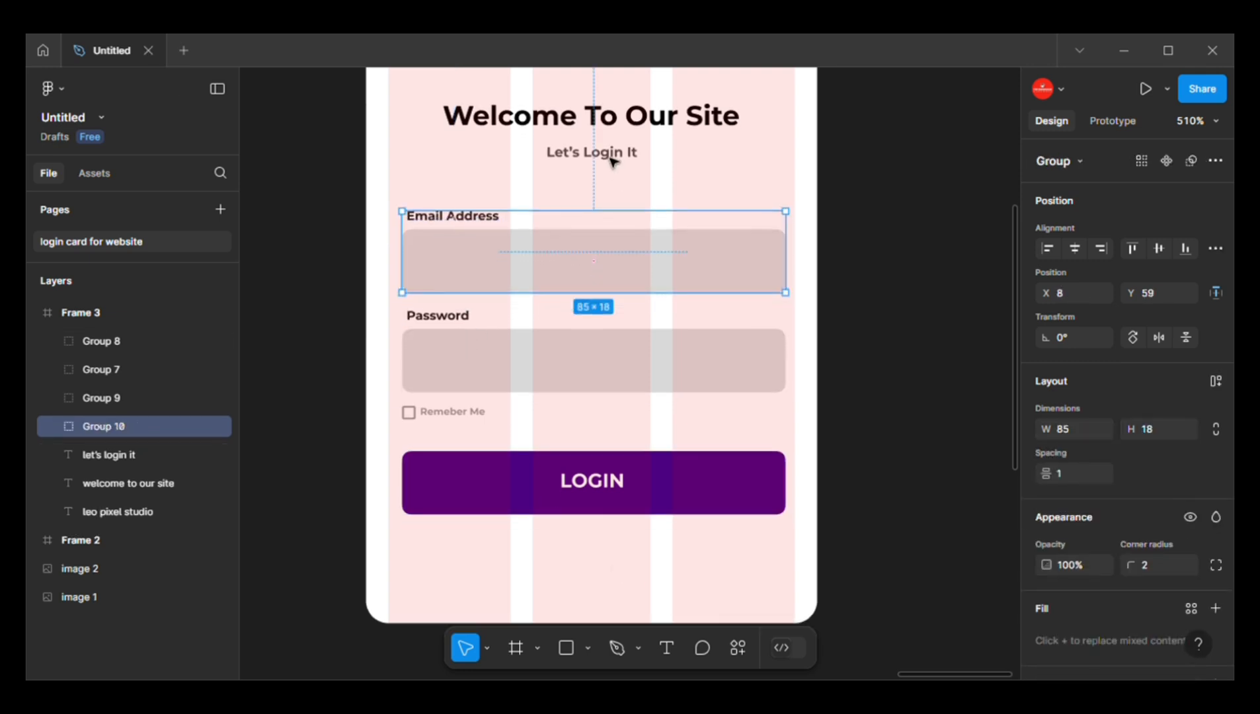
drag(610, 163, 596, 562)
double_click(595, 562)
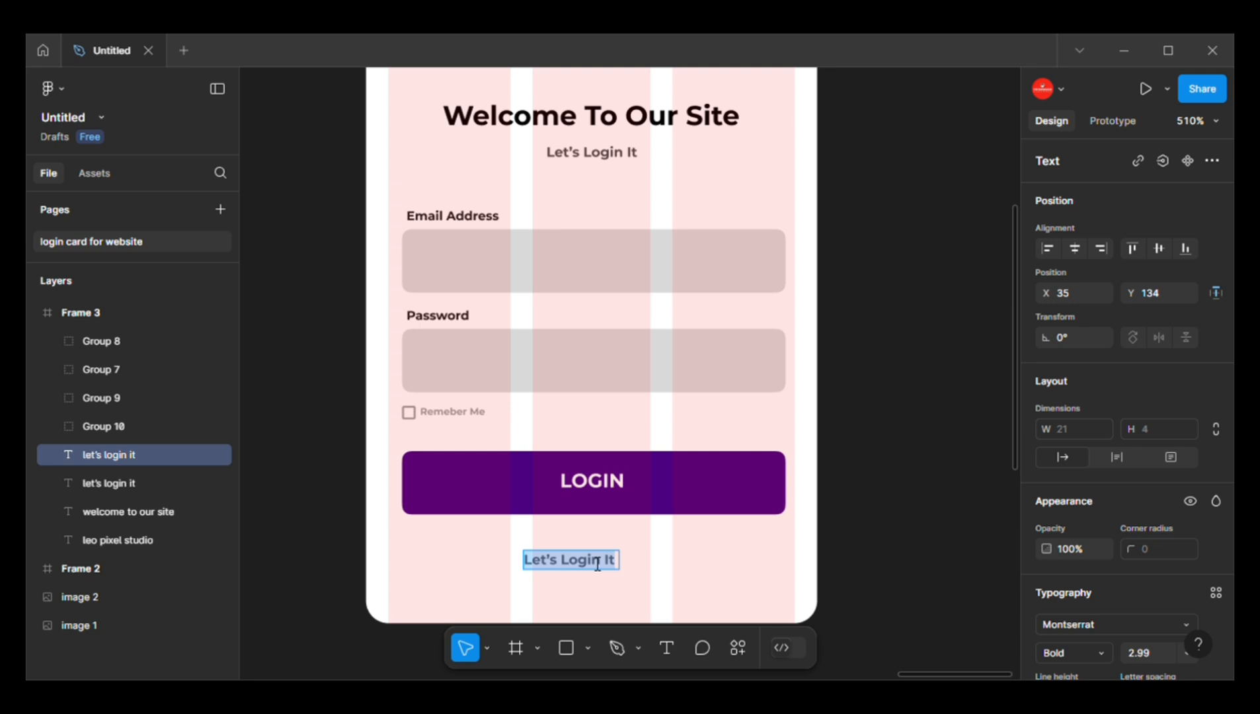
text(Don't)
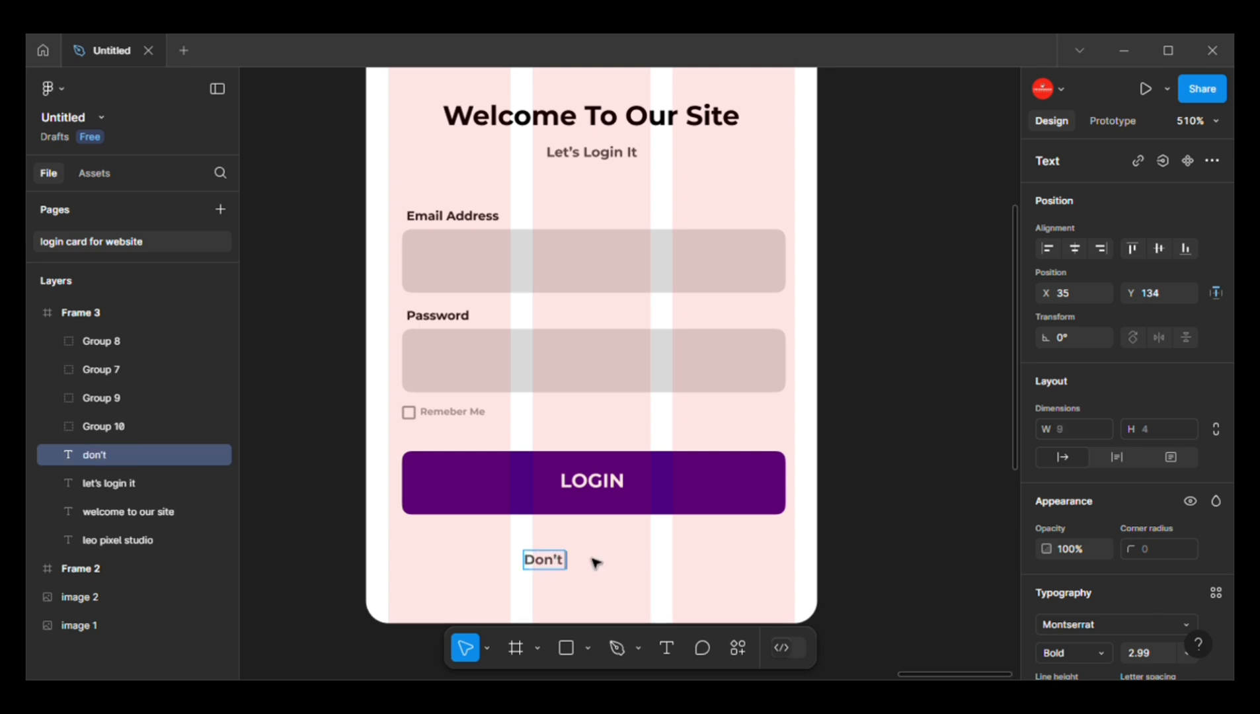
text( Have)
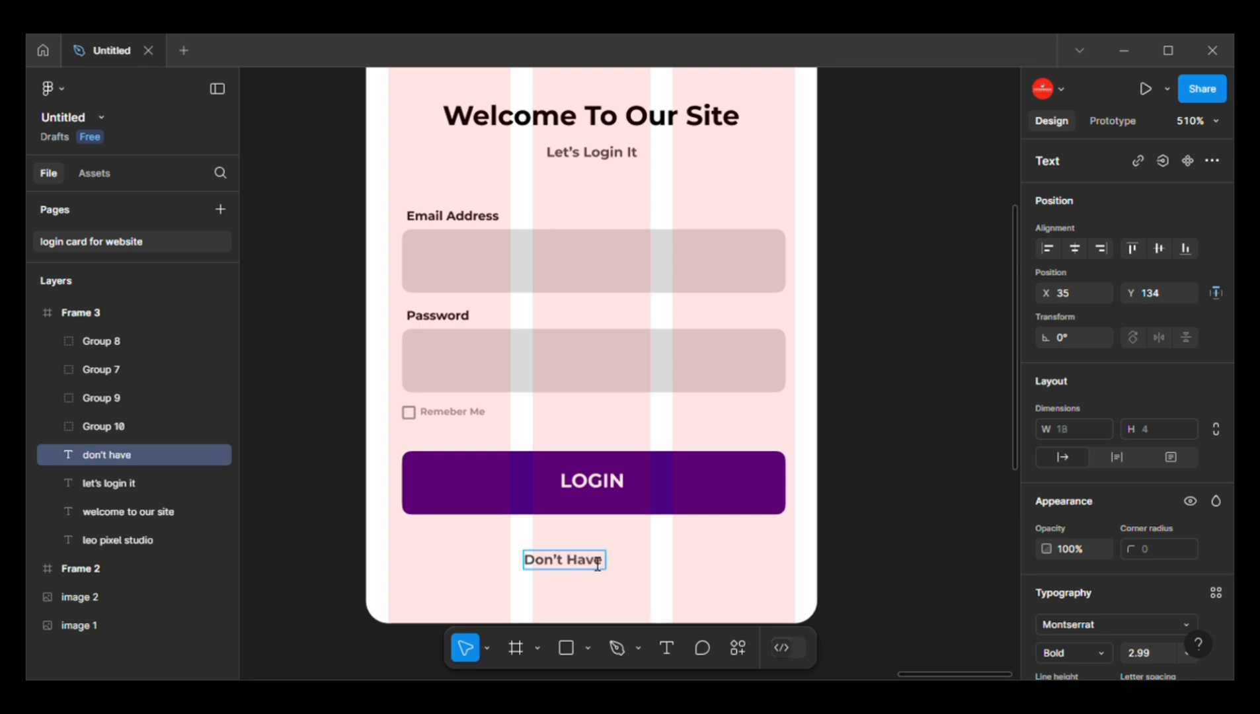
text( An Ac)
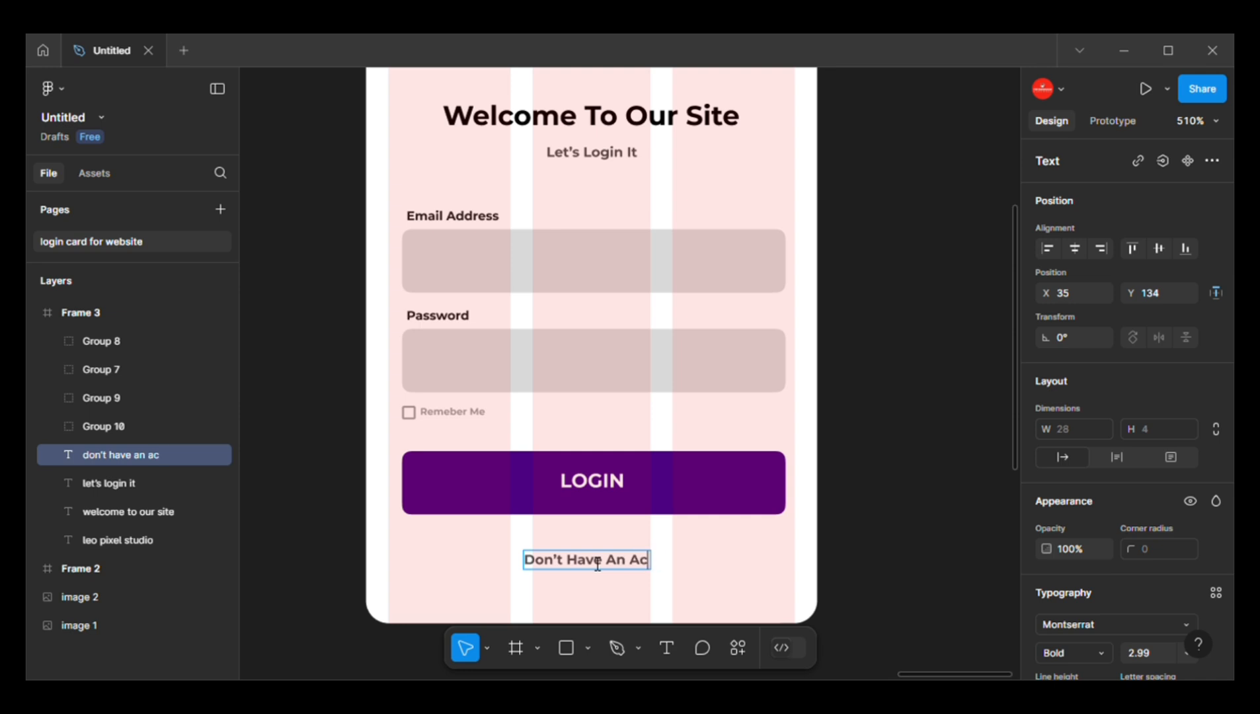
text(count ? Sign Up)
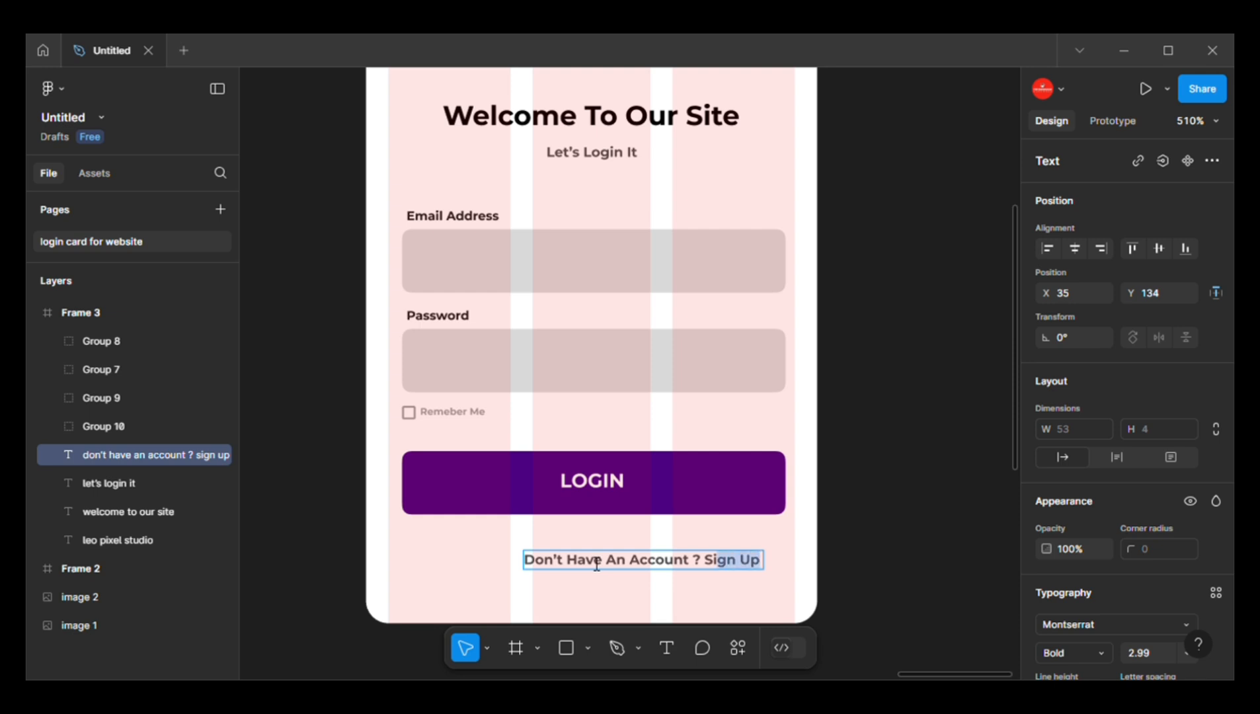
- Set only the "Don't Have An Account ?" part of the new line to SemiBold
click(1079, 653)
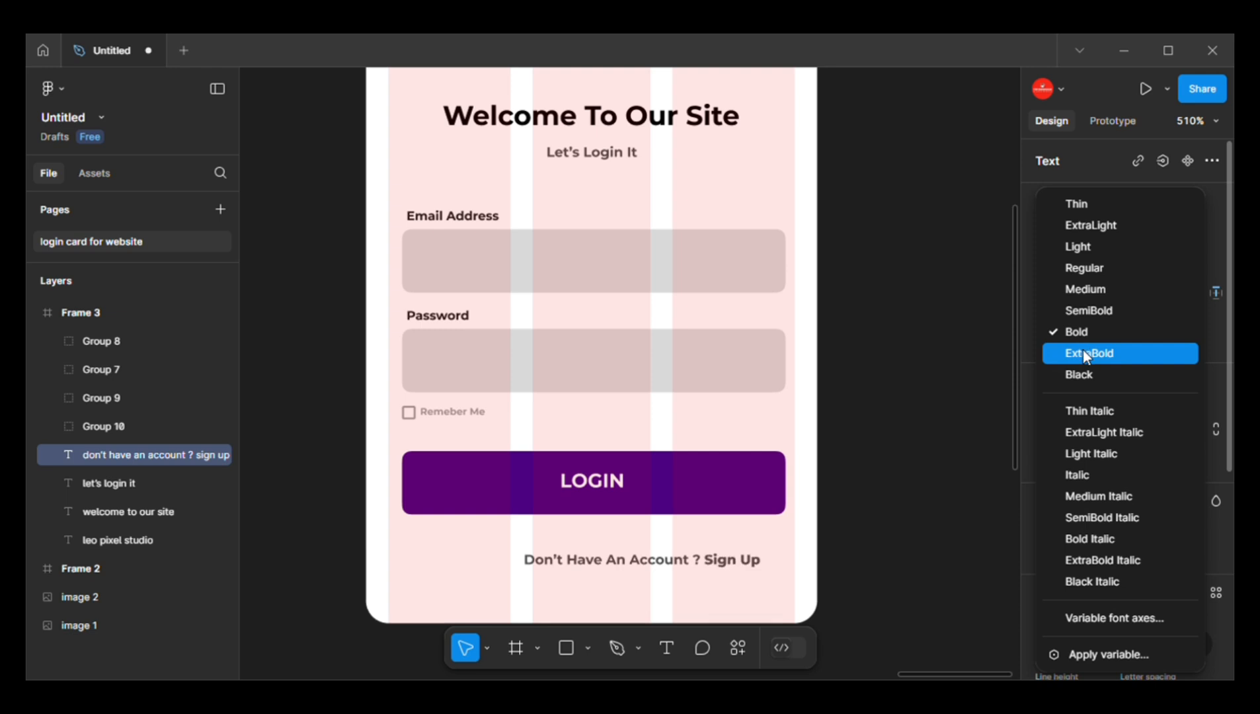
click(709, 567)
drag(704, 563, 533, 568)
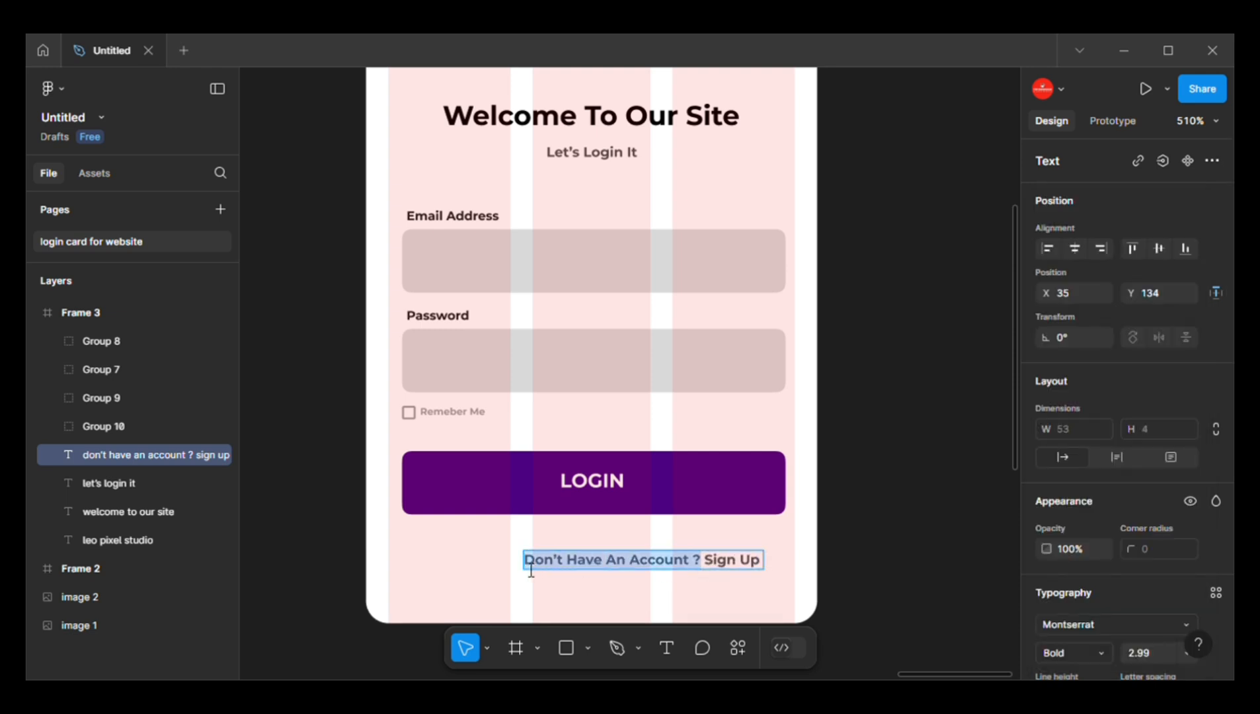
click(1082, 651)
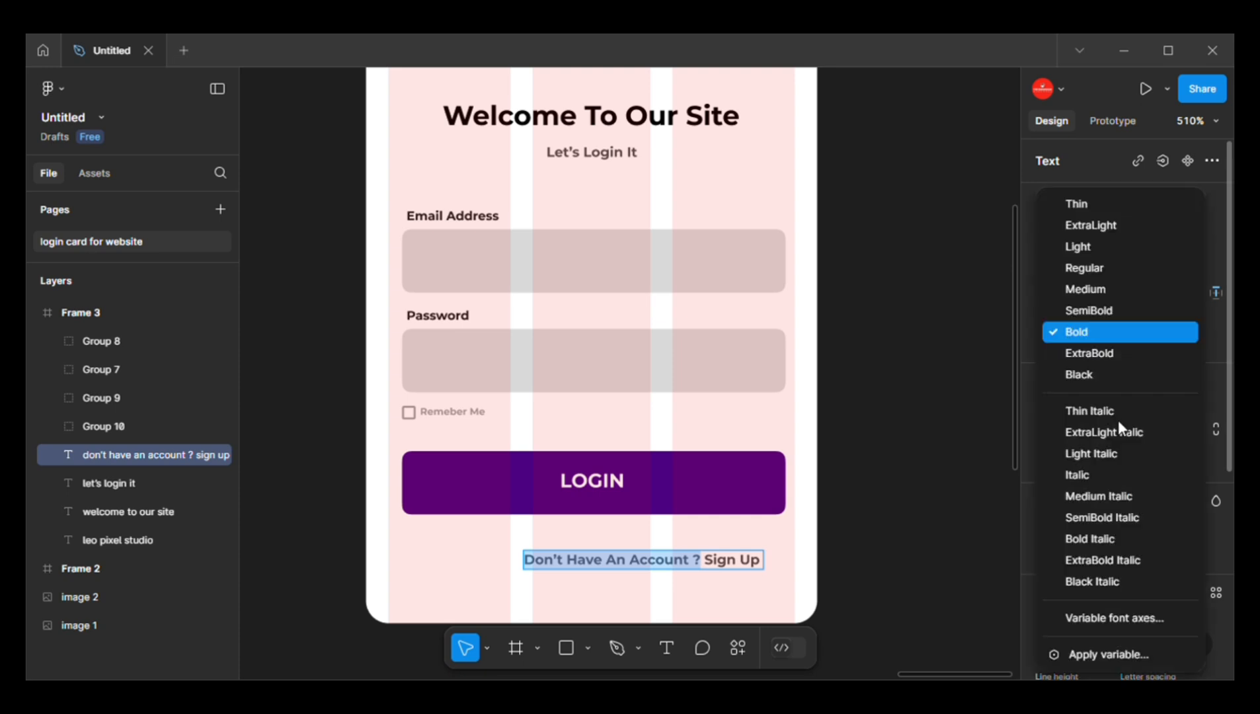
click(1090, 311)
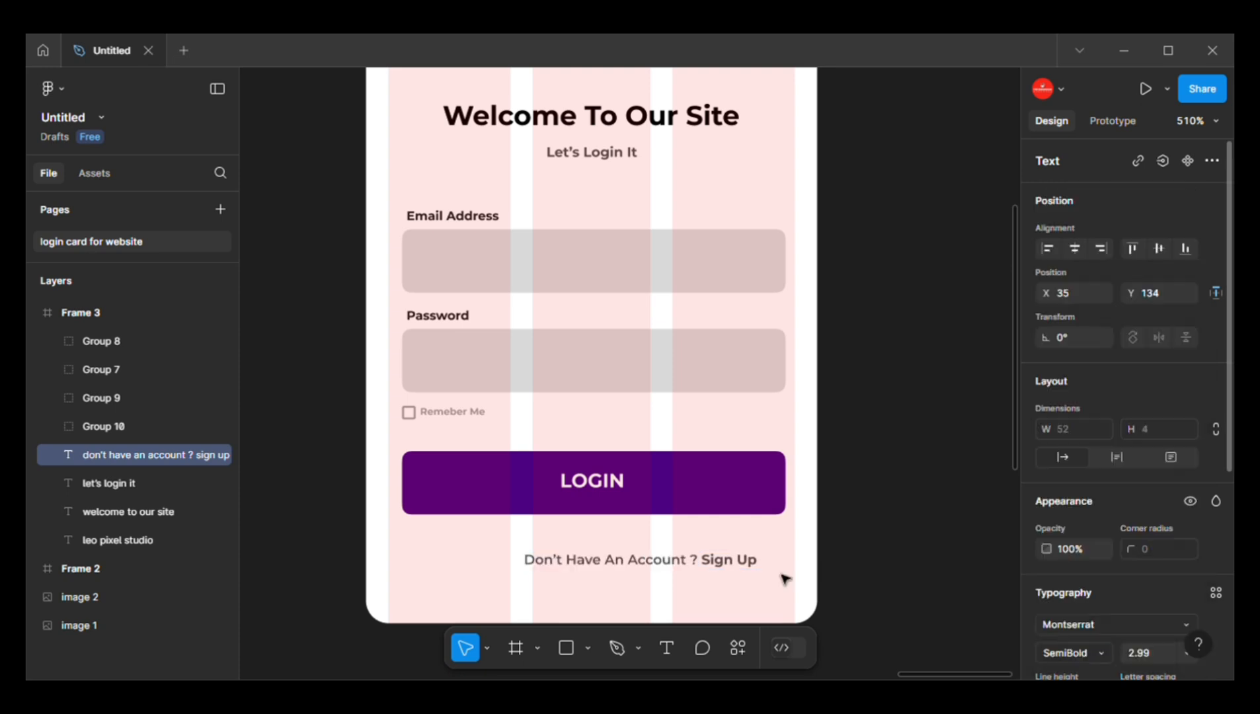
- Recolour the words "Sign Up" with the dark purple swatch from the page colours
drag(703, 568, 782, 567)
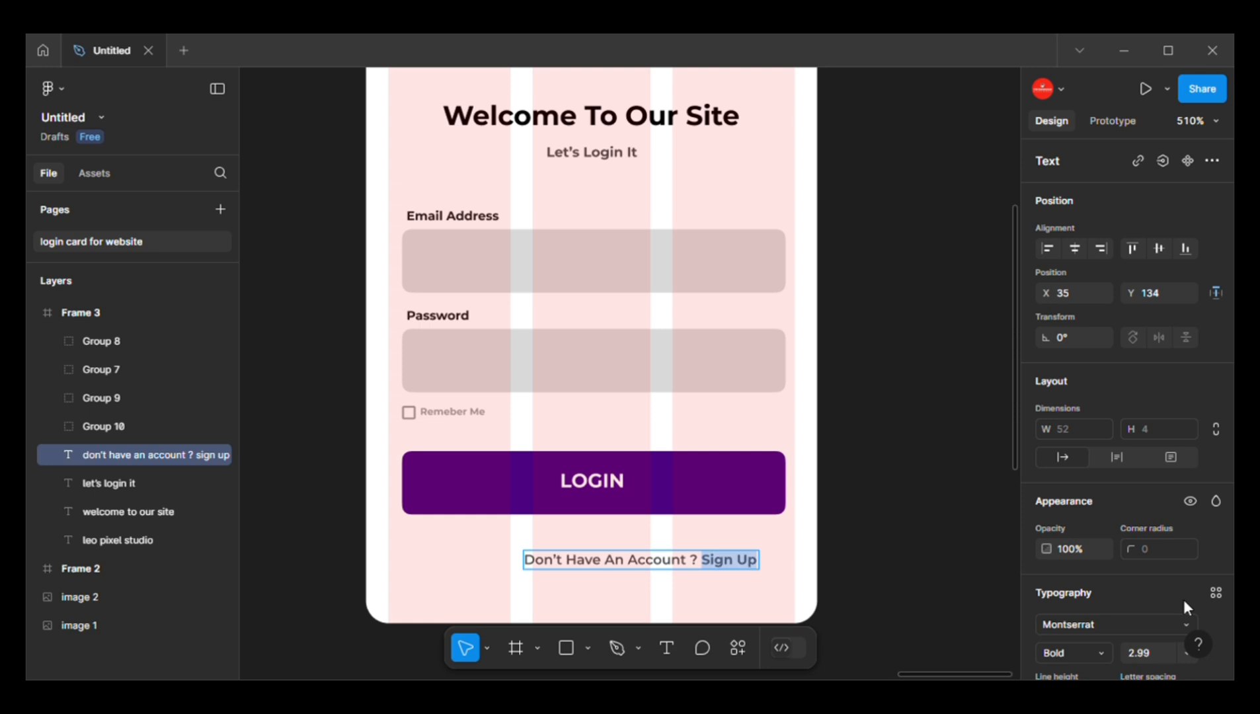
scroll(1040, 636, down, 2)
scroll(1039, 637, down, 3)
click(1043, 639)
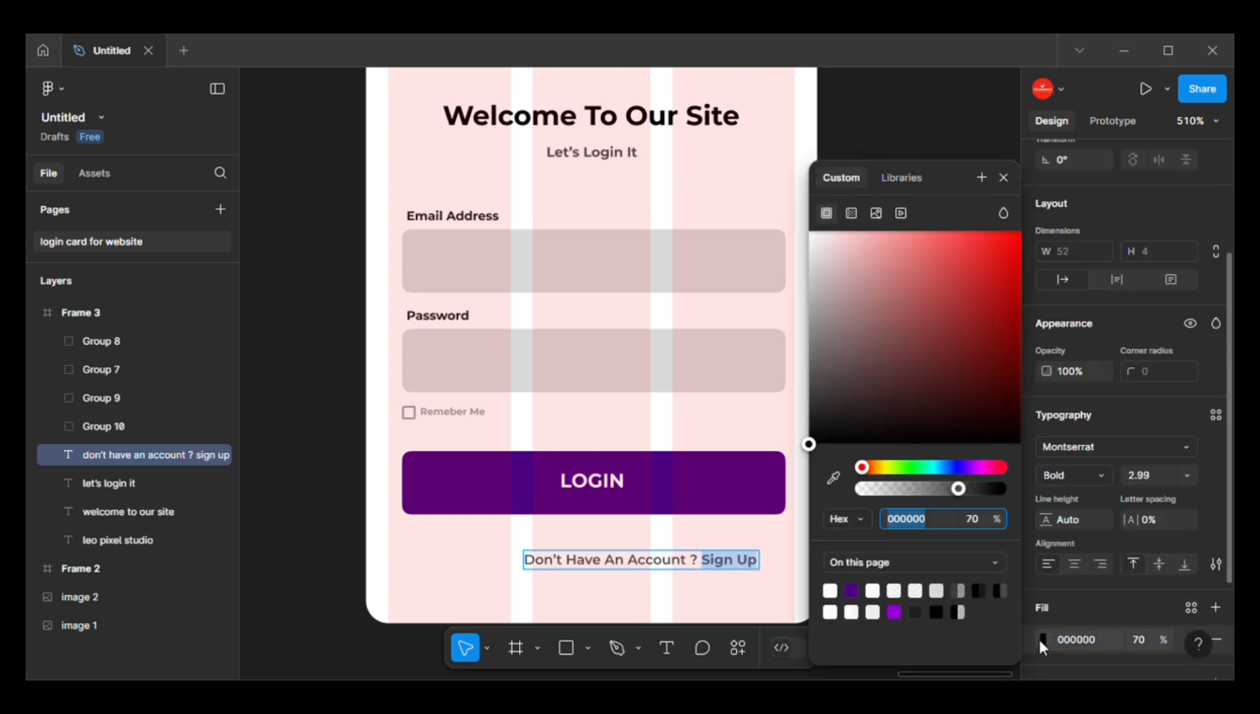
click(851, 591)
click(1005, 179)
click(865, 470)
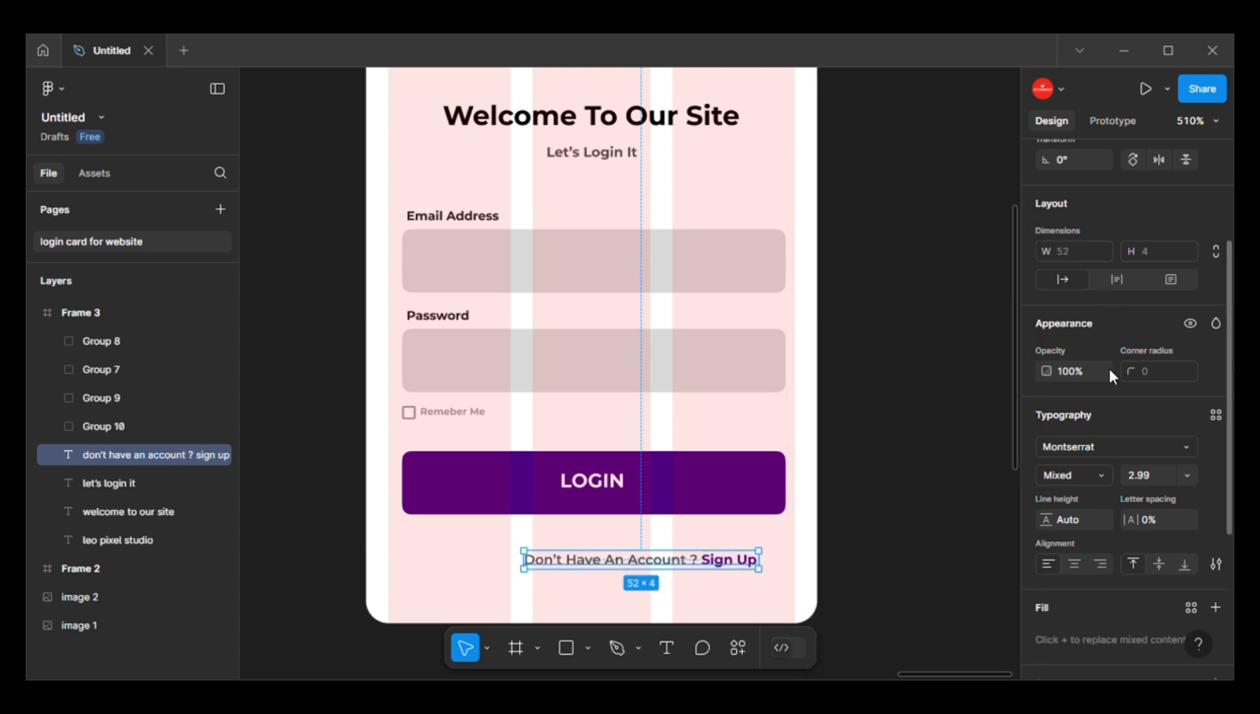
- Center the sign-up line horizontally on the card below the LOGIN button, at X 24, Y 132
scroll(1099, 455, up, 4)
drag(670, 560, 619, 559)
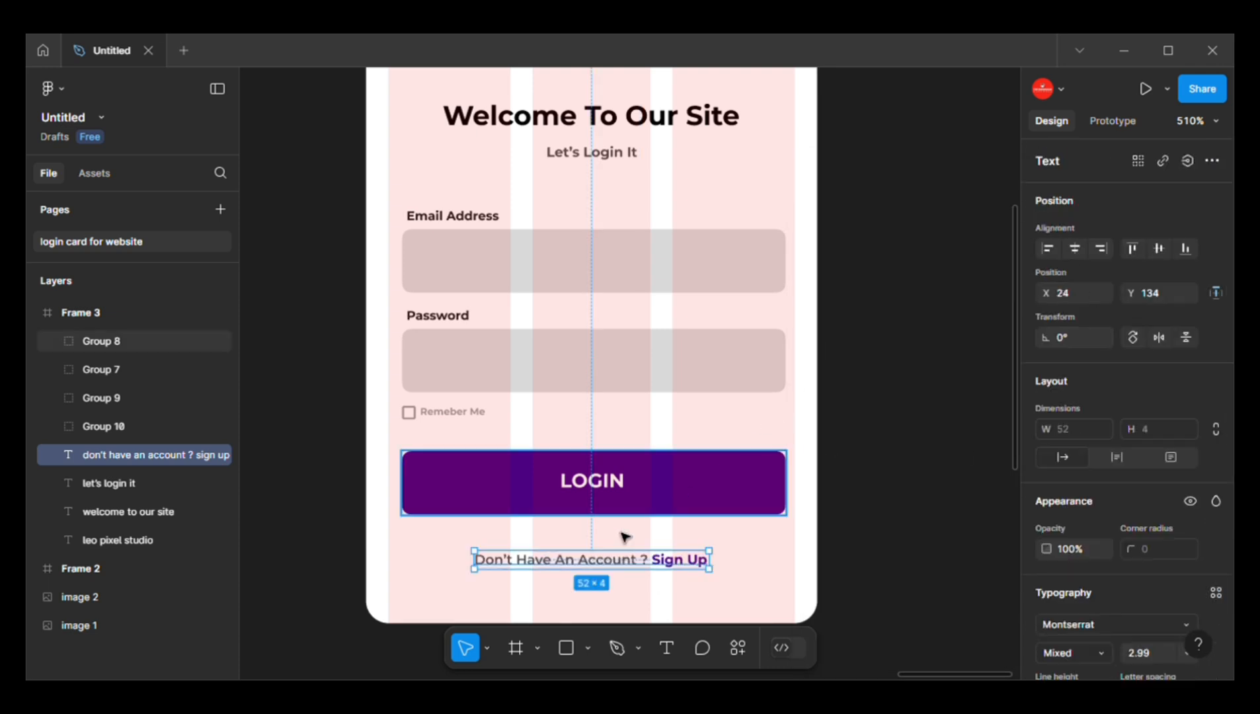
key(Up)
key(Up)
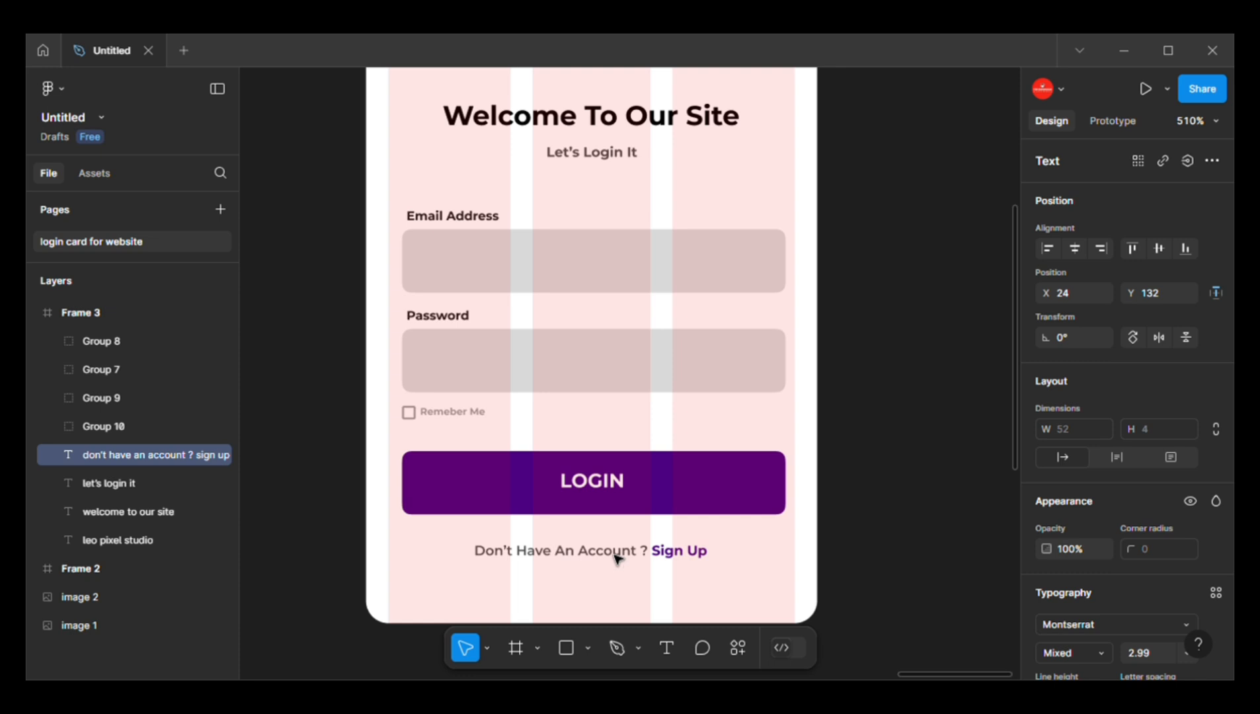
- Scale the sign-up line down around its center to 50 × 4 and deselect everything
key(k)
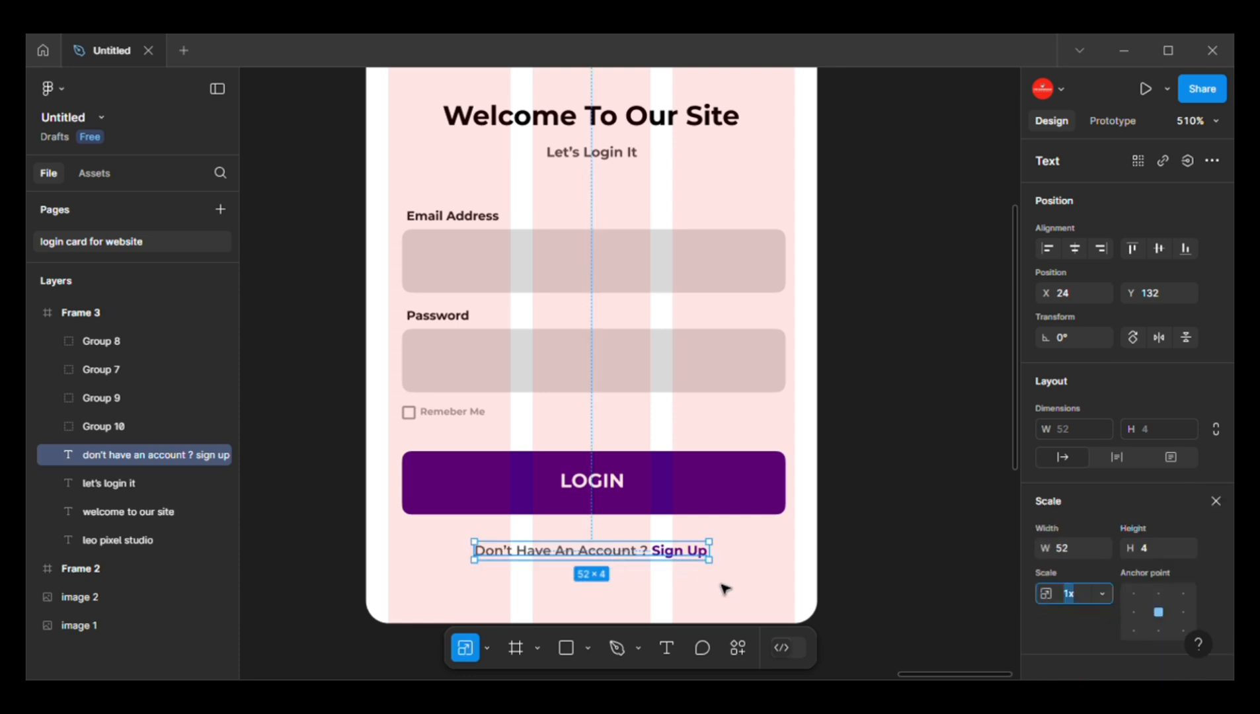
drag(720, 563, 718, 564)
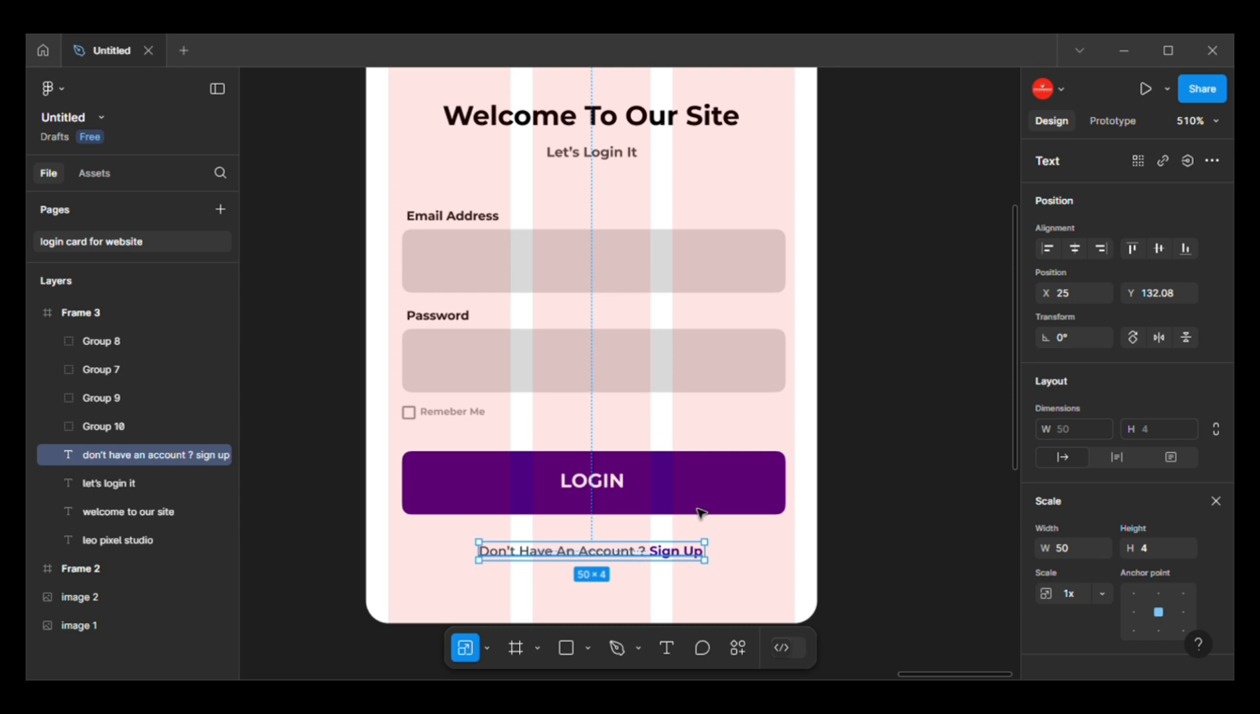
key(Escape)
click(652, 498)
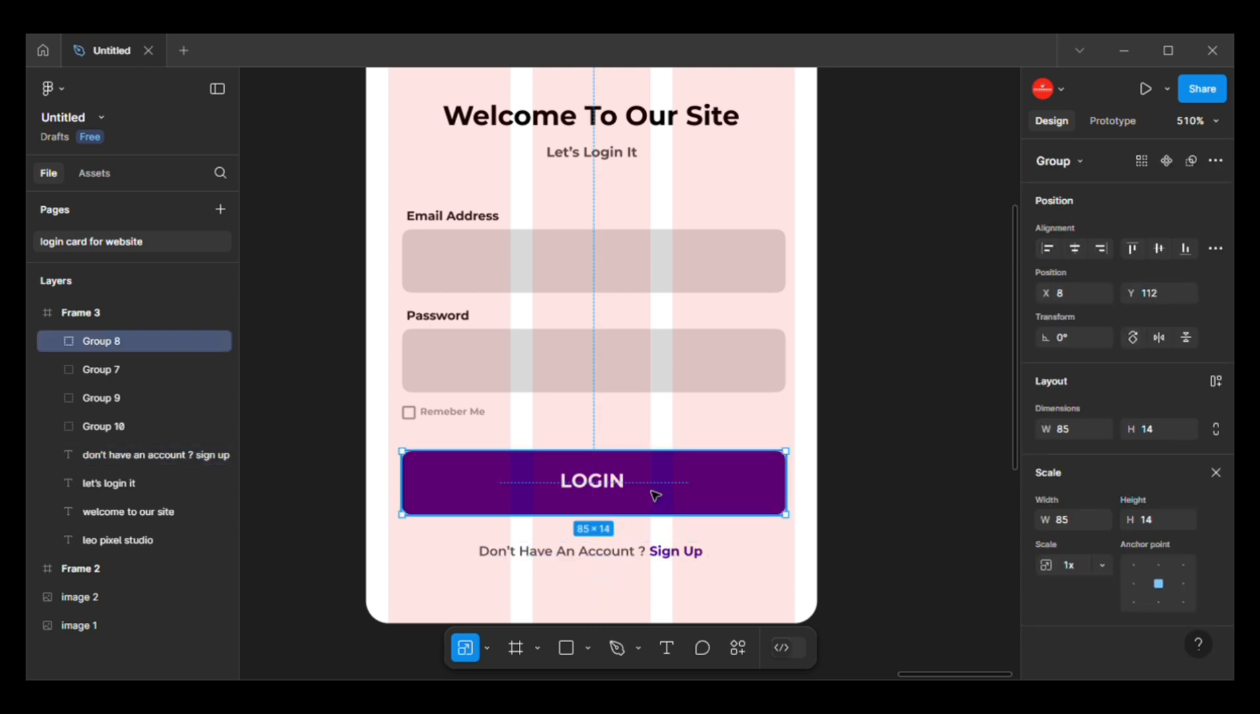
key(Escape)
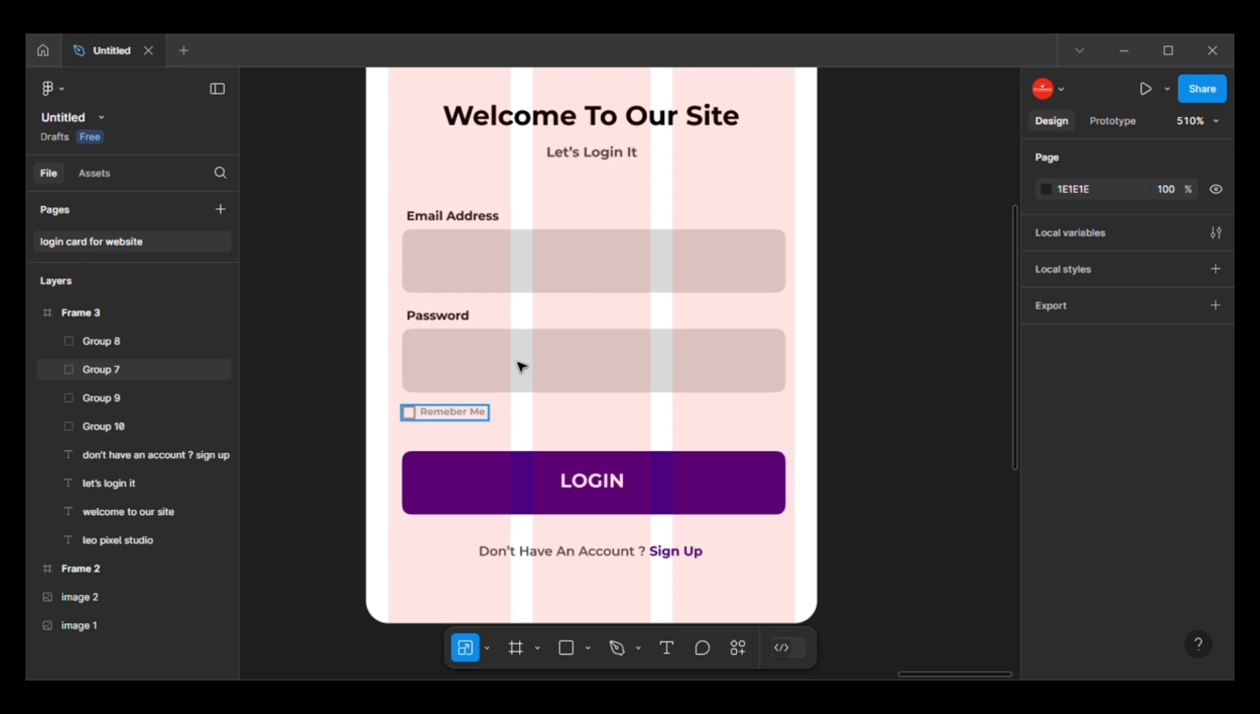
click(460, 413)
shift+click(460, 330)
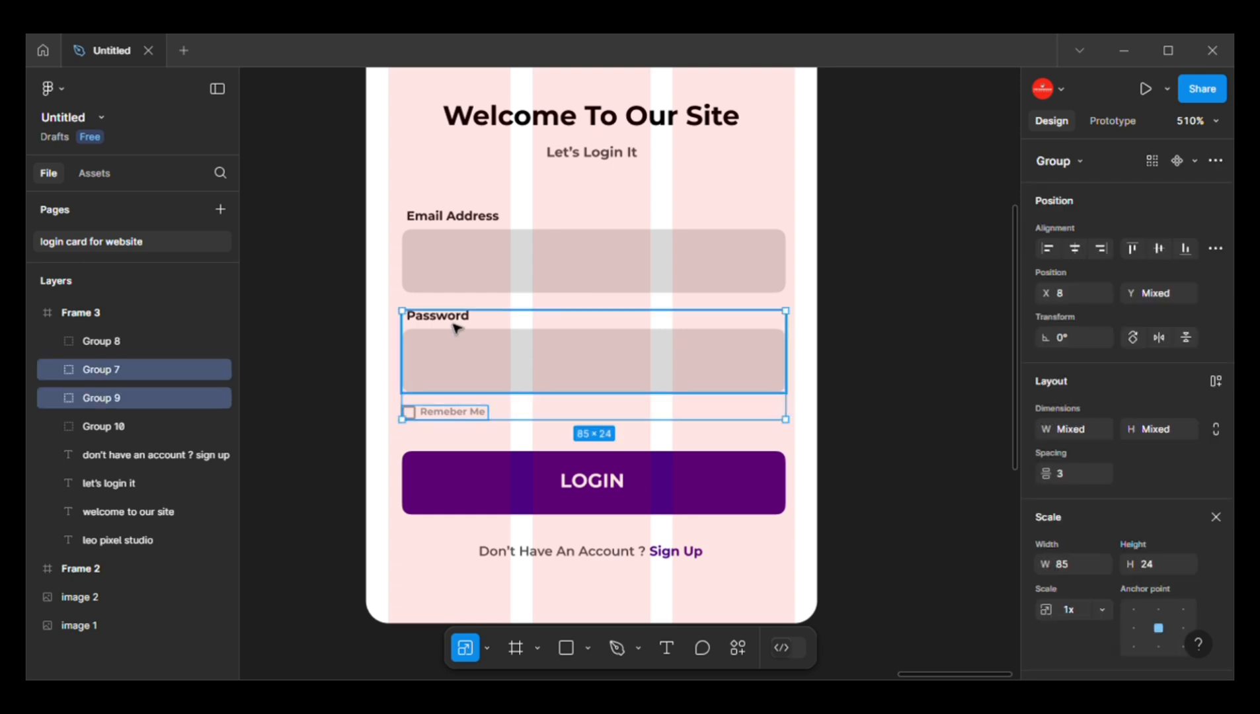
shift+click(539, 324)
click(421, 185)
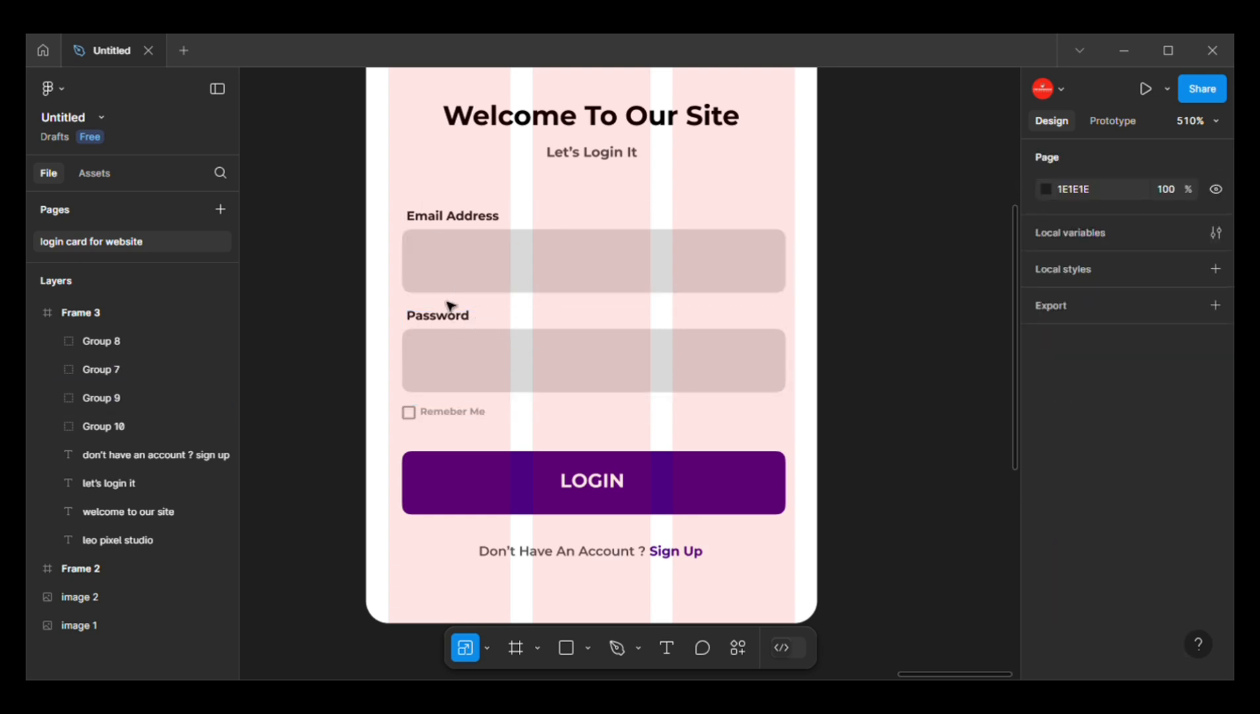
- Distribute the vertical spacing evenly between the email, password, remember-me and LOGIN groups and the sign-up line
drag(418, 179, 640, 573)
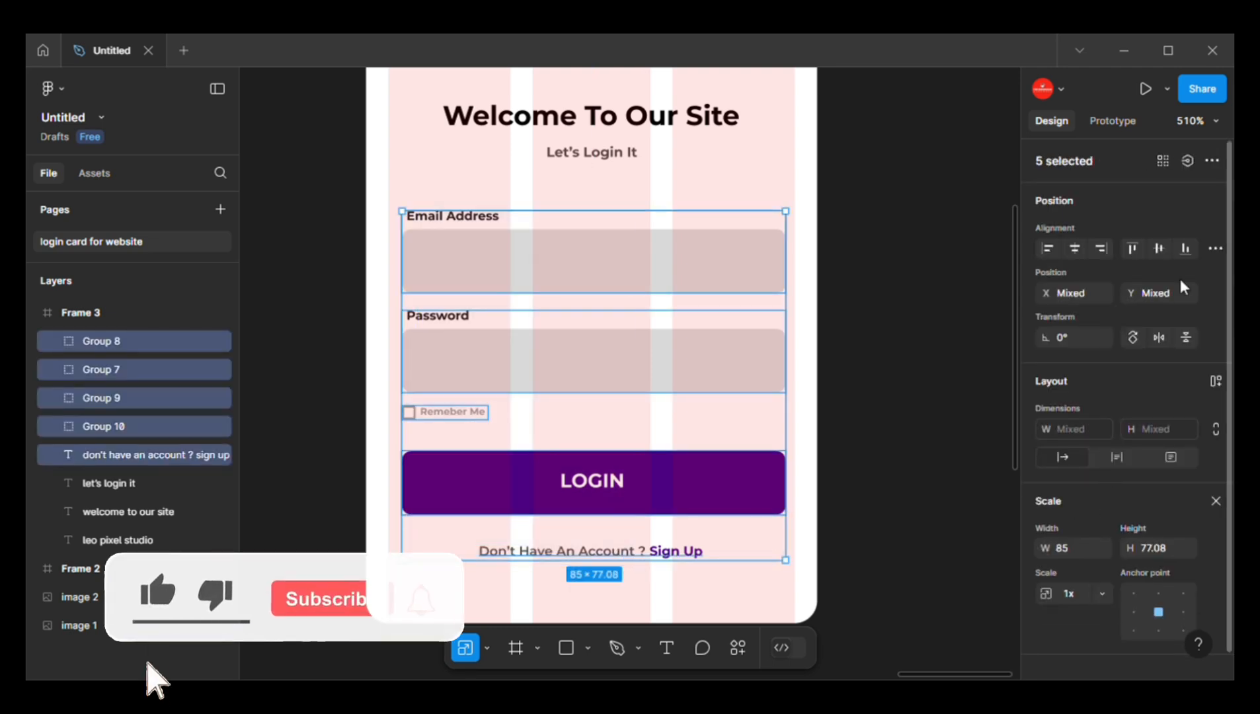
click(1215, 248)
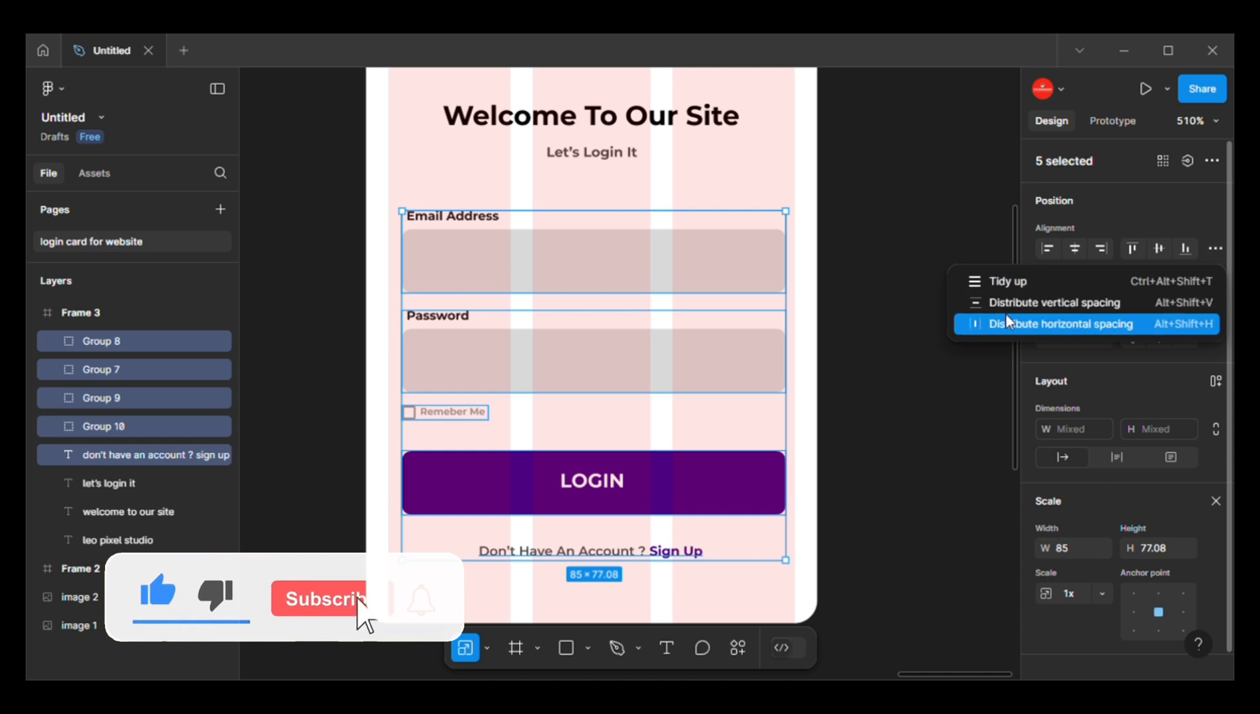
click(979, 302)
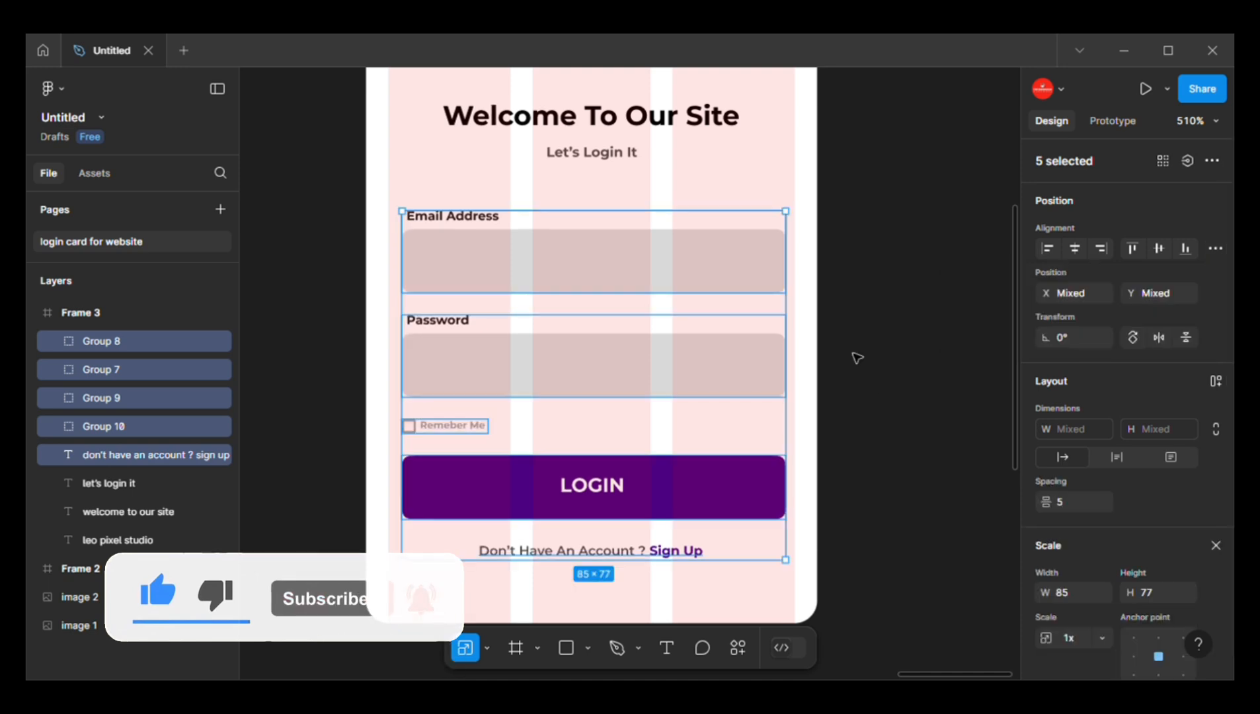
- Group the "Welcome To Our Site" heading with the "Let's Login It" text
click(858, 357)
scroll(664, 318, up, 5)
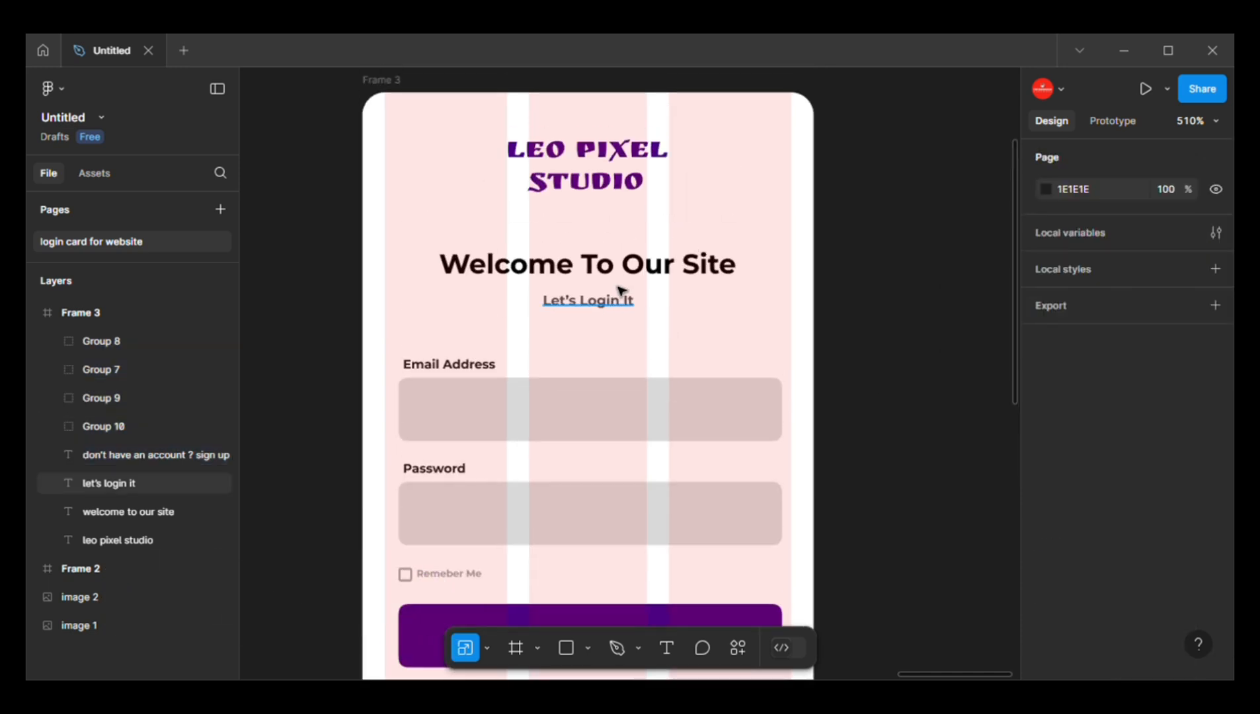
click(621, 292)
shift+click(625, 274)
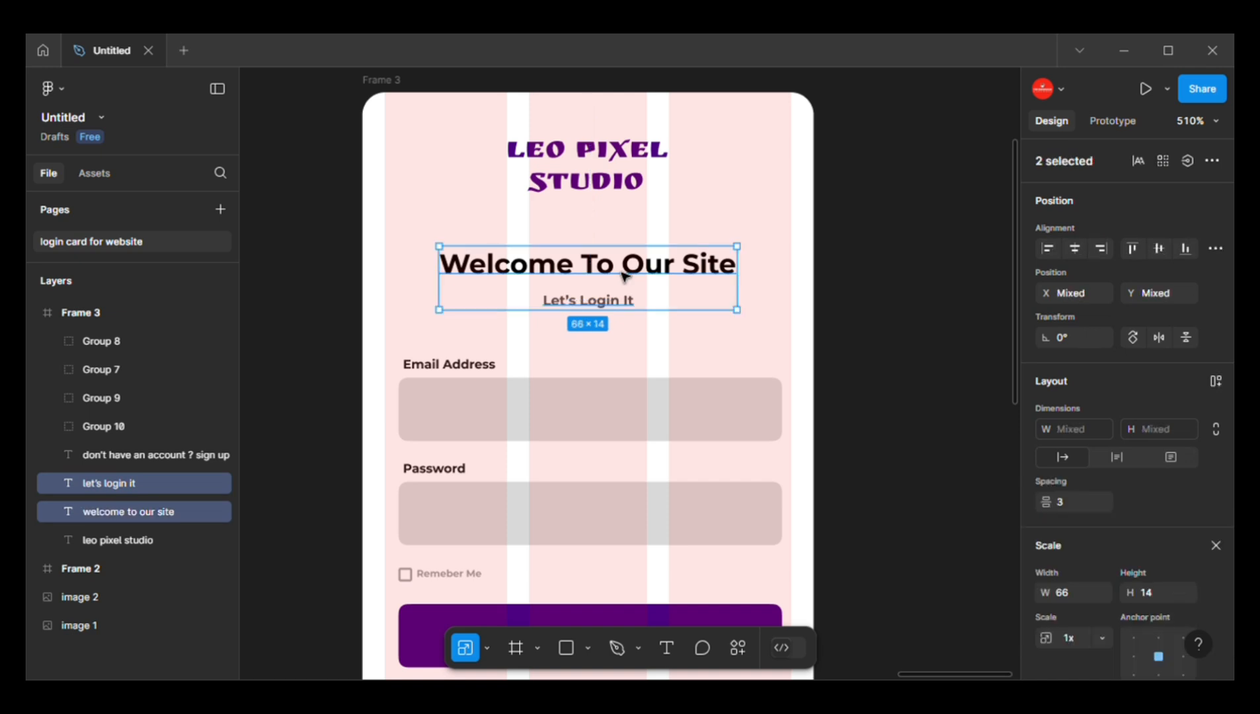
key(ctrl+g)
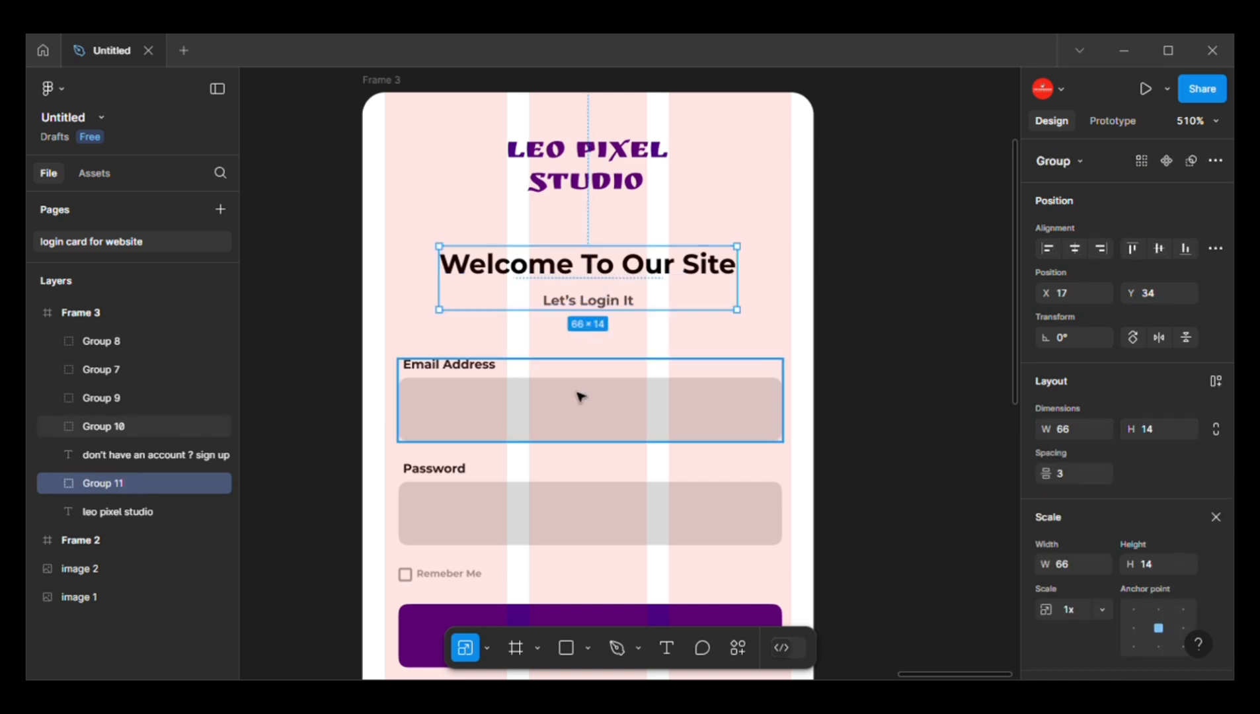
- Distribute the vertical spacing evenly between the welcome text, email, password, remember-me and LOGIN groups and the sign-up line, and deselect everything
shift+click(472, 395)
shift+click(451, 474)
shift+click(443, 576)
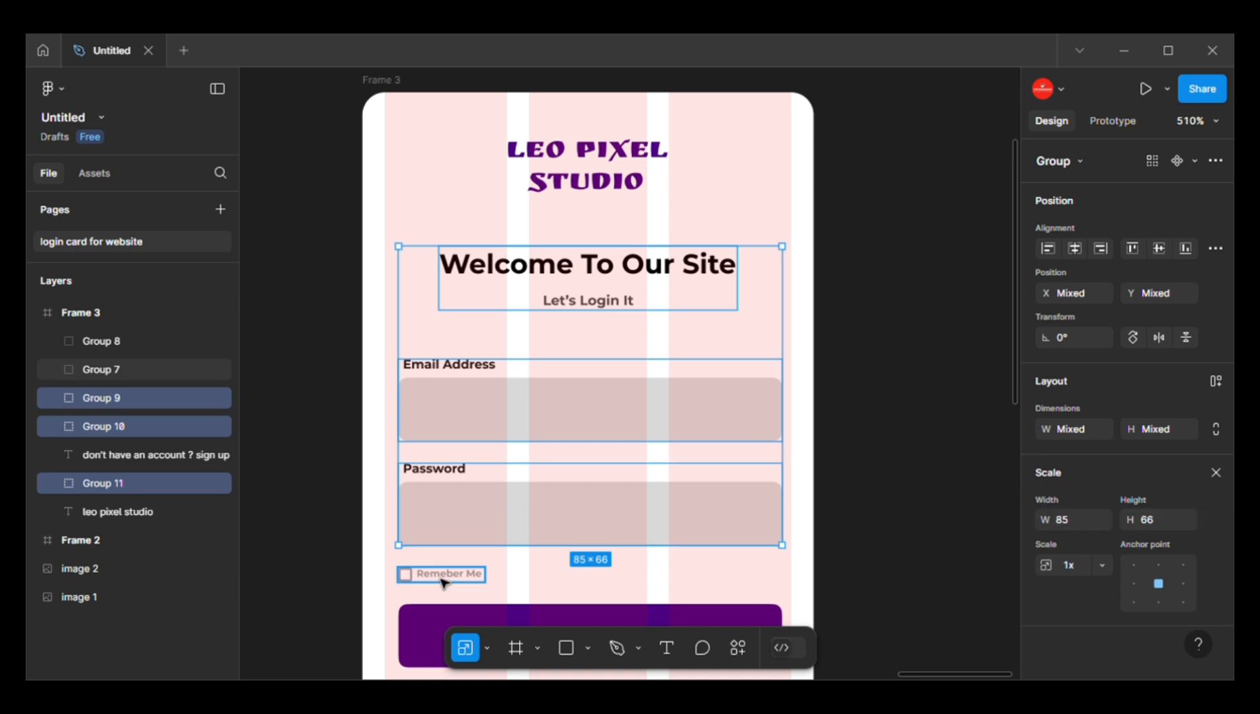
scroll(595, 481, down, 2)
scroll(585, 543, down, 1)
shift+click(586, 544)
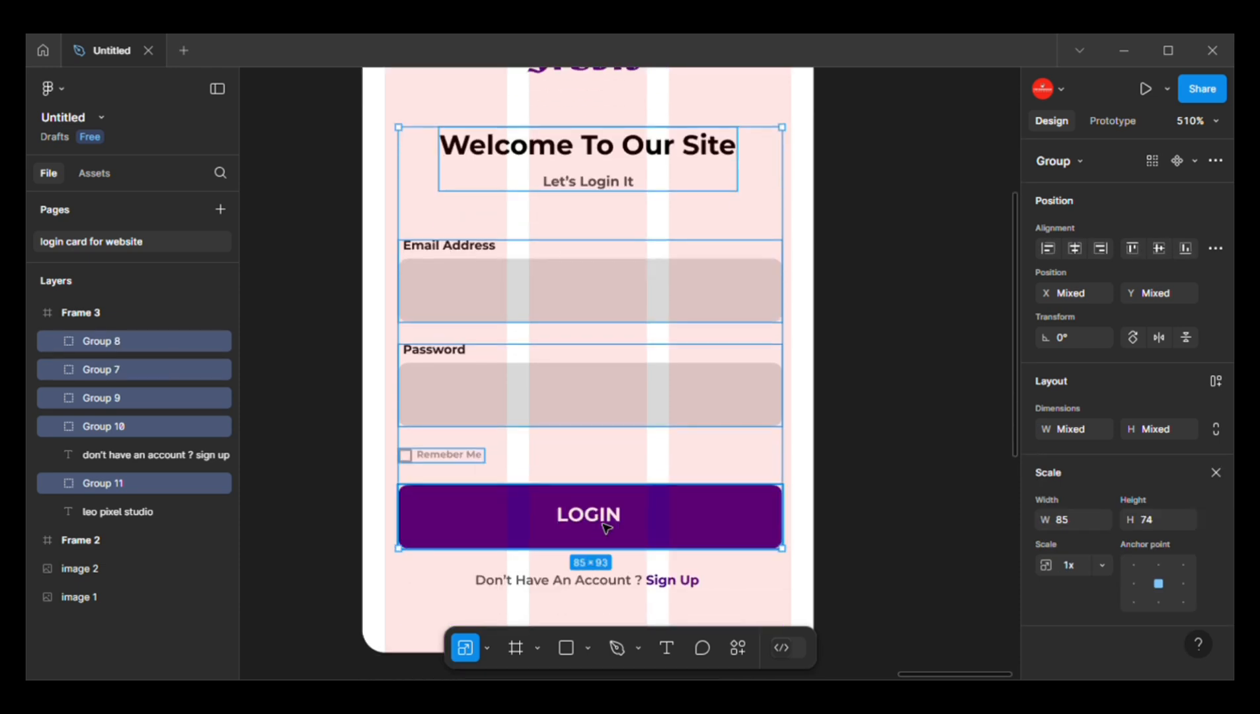
click(1216, 249)
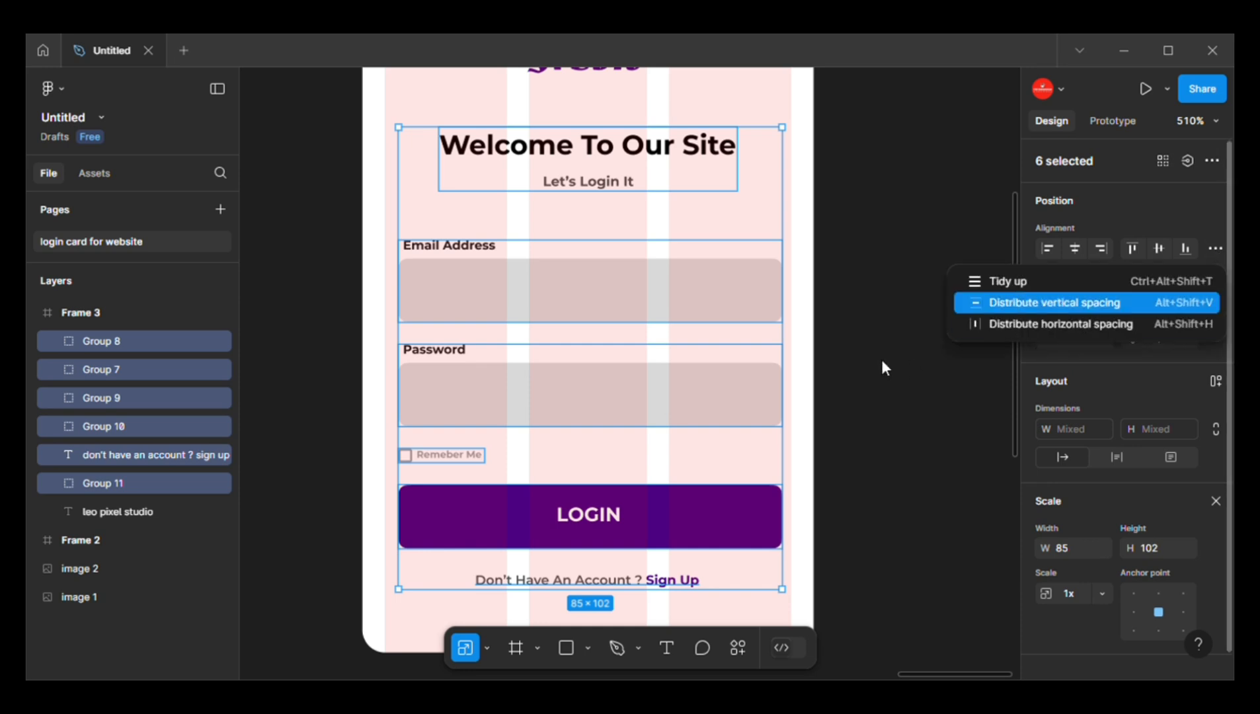
key(Return)
click(883, 376)
- Check the studio title's distances to the card edges and move the sign-up line down to Y 135 to balance the bottom margin
scroll(883, 376, down, 2)
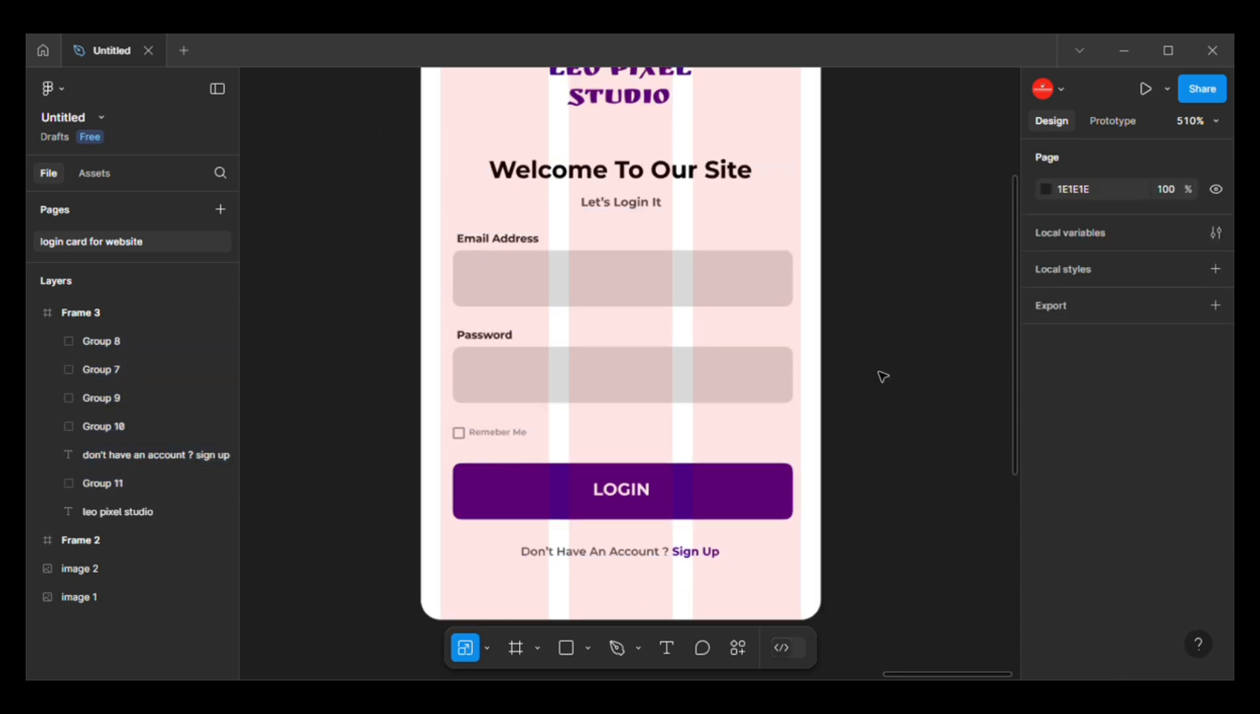
drag(937, 374, 885, 390)
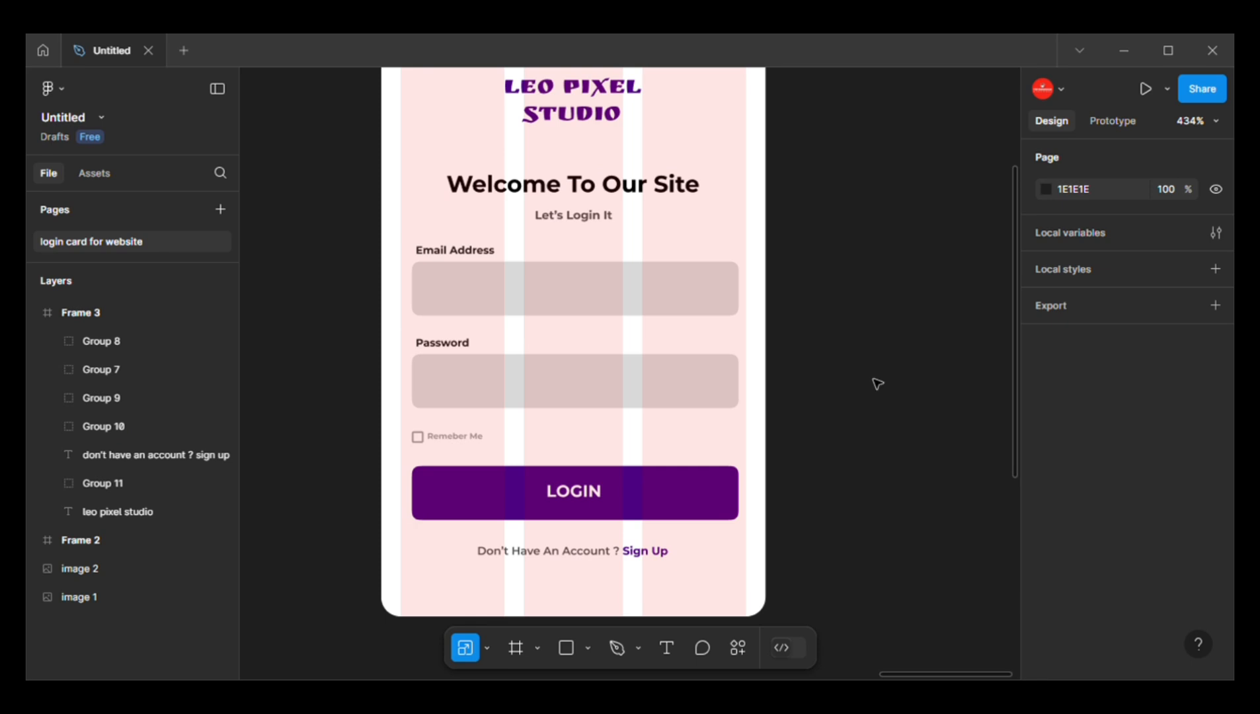
scroll(878, 383, down, 2)
scroll(886, 354, right, 1)
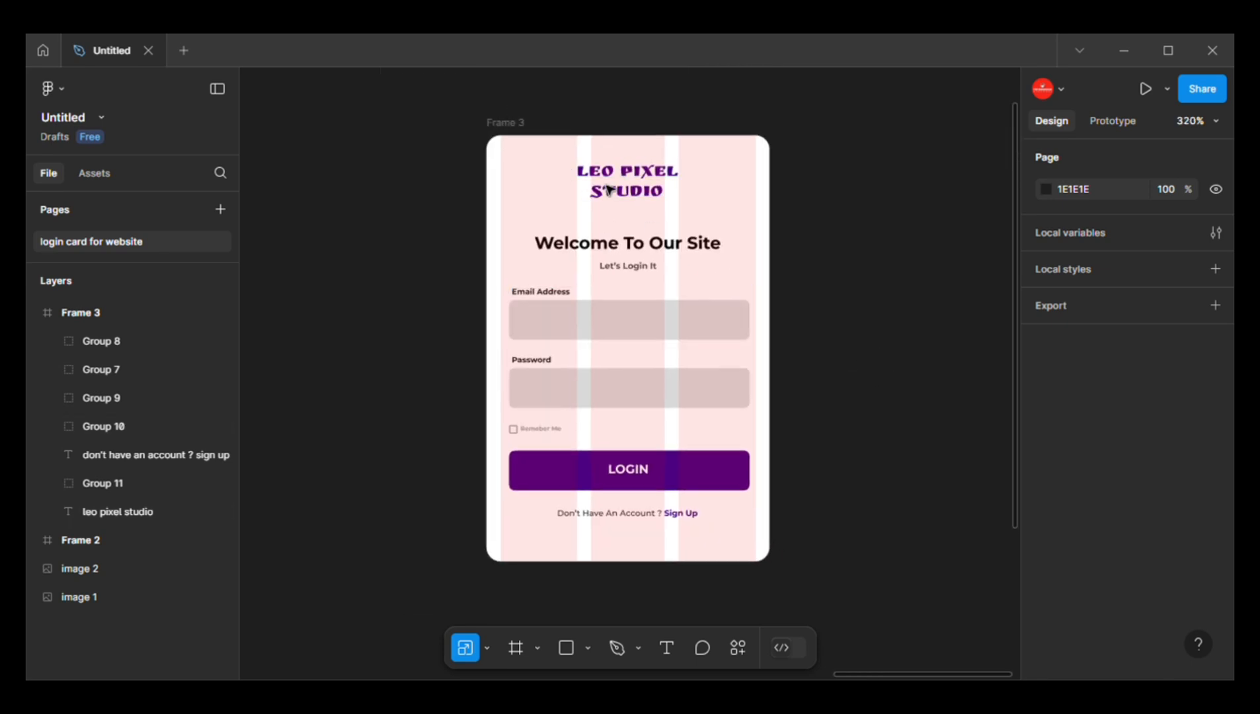
click(640, 176)
key(alt)
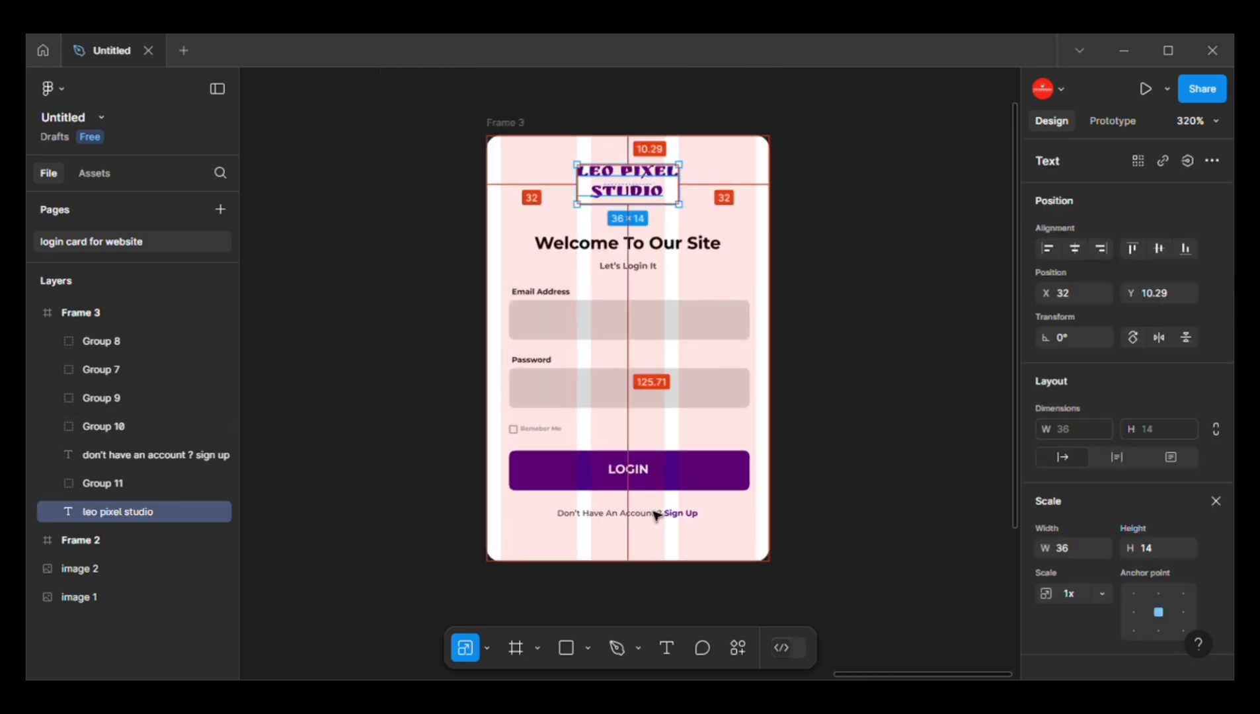
click(652, 515)
key(alt)
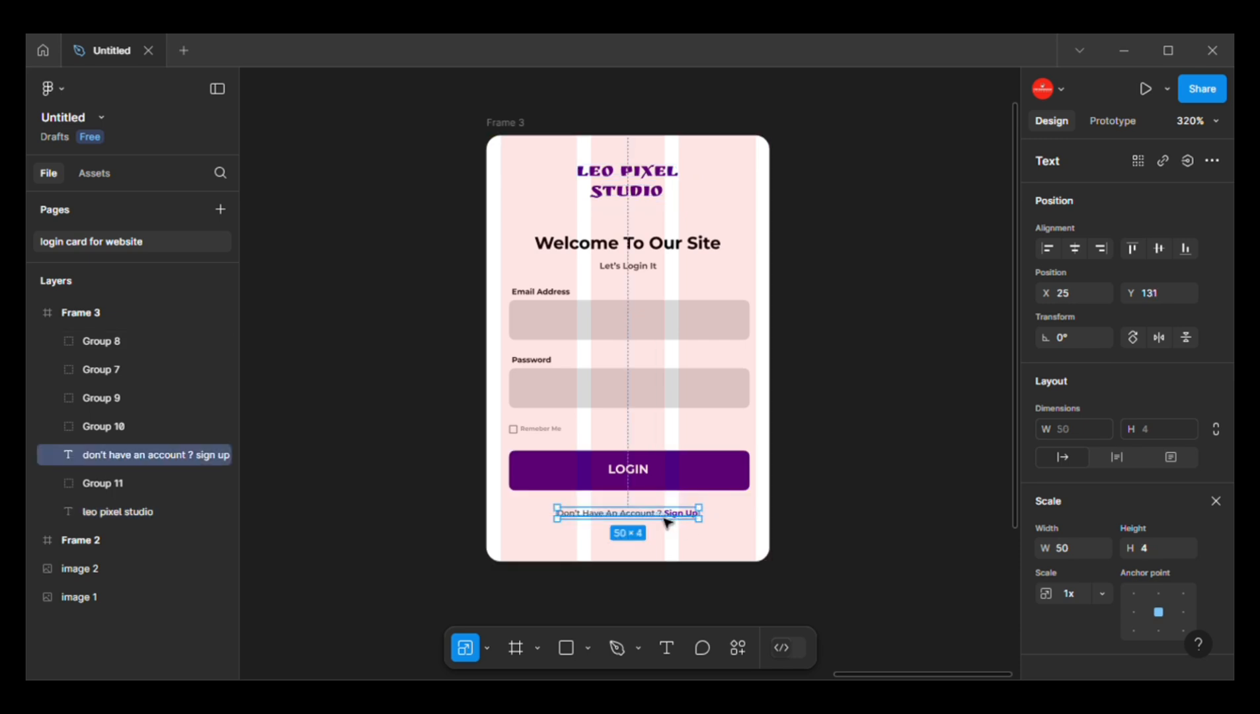
- Distribute the vertical spacing evenly across all seven card items, from the studio title down to the sign-up line, and deselect them
shift+click(642, 484)
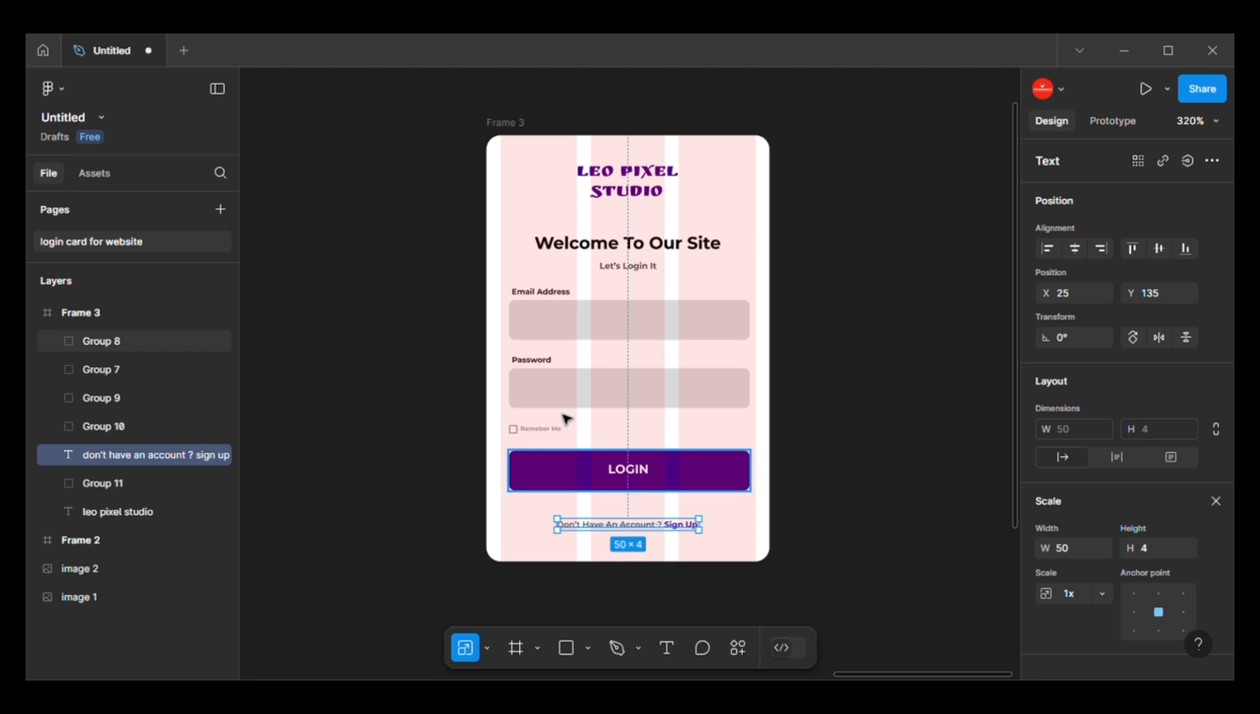
shift+click(531, 433)
shift+click(572, 393)
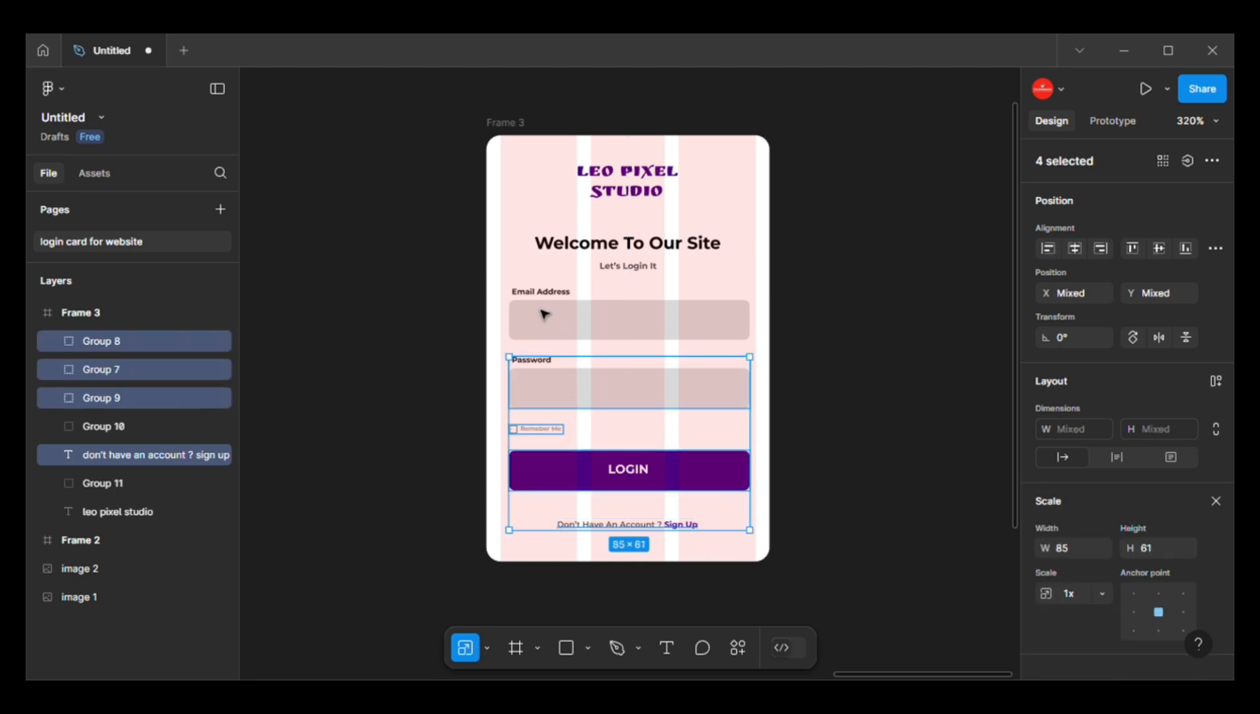
shift+click(575, 308)
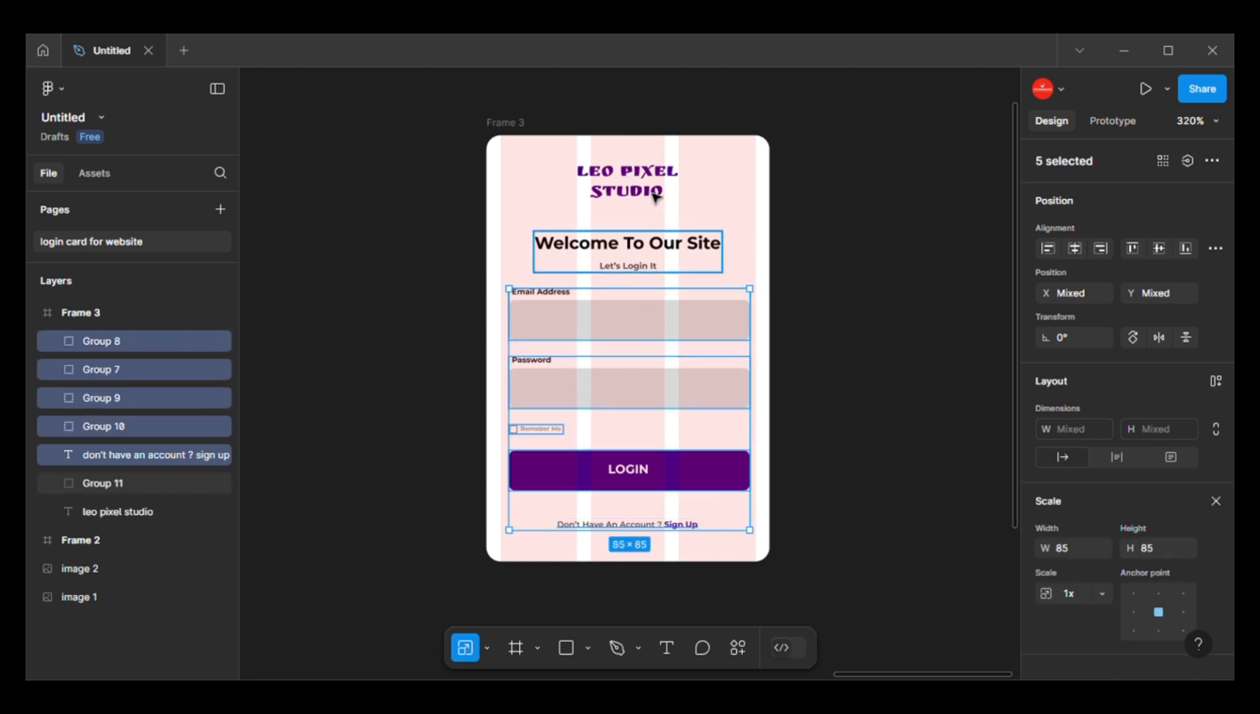
shift+click(628, 248)
shift+click(655, 195)
click(1216, 249)
click(1013, 304)
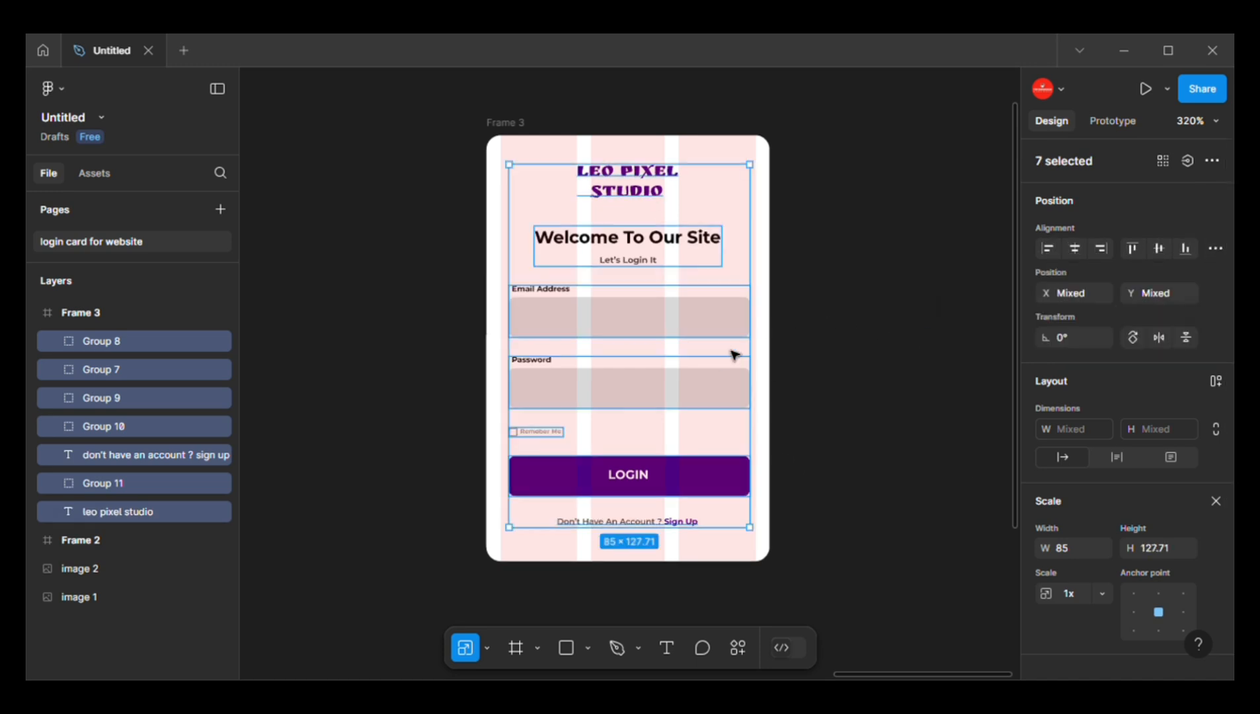
click(841, 379)
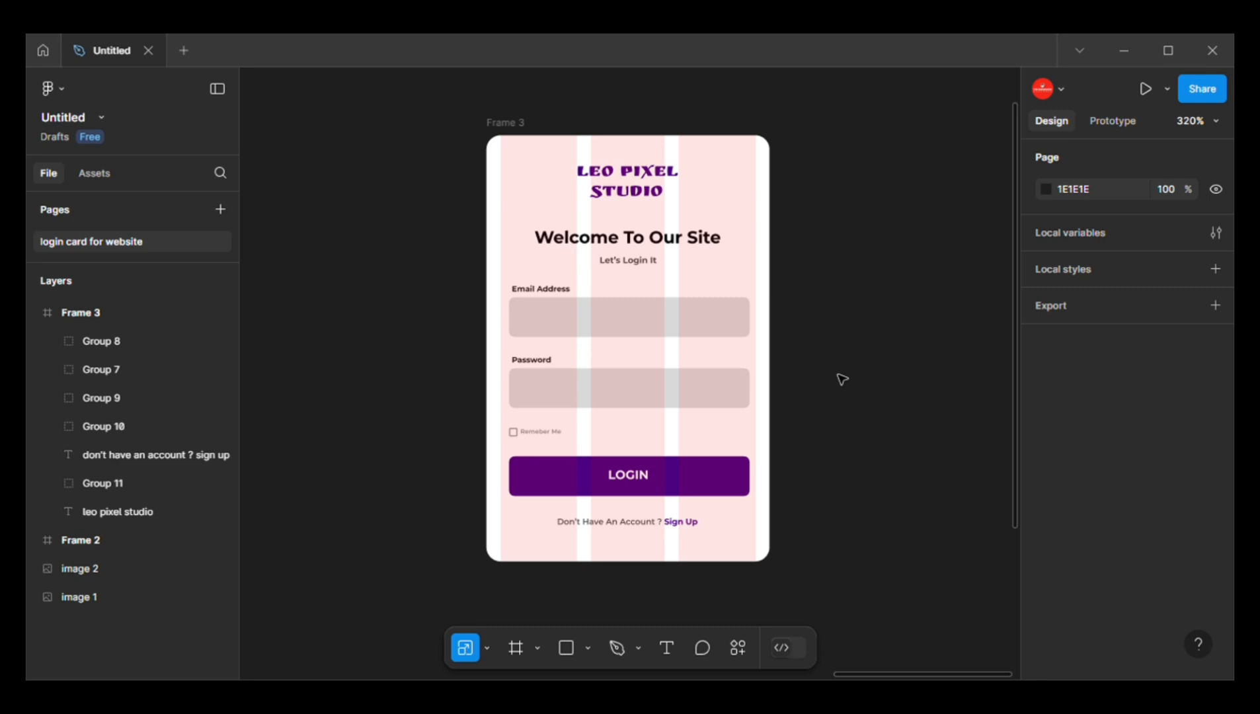
- Compare the studio title's top margin with the sign-up line's bottom margin and move the sign-up line down to Y 136
click(671, 174)
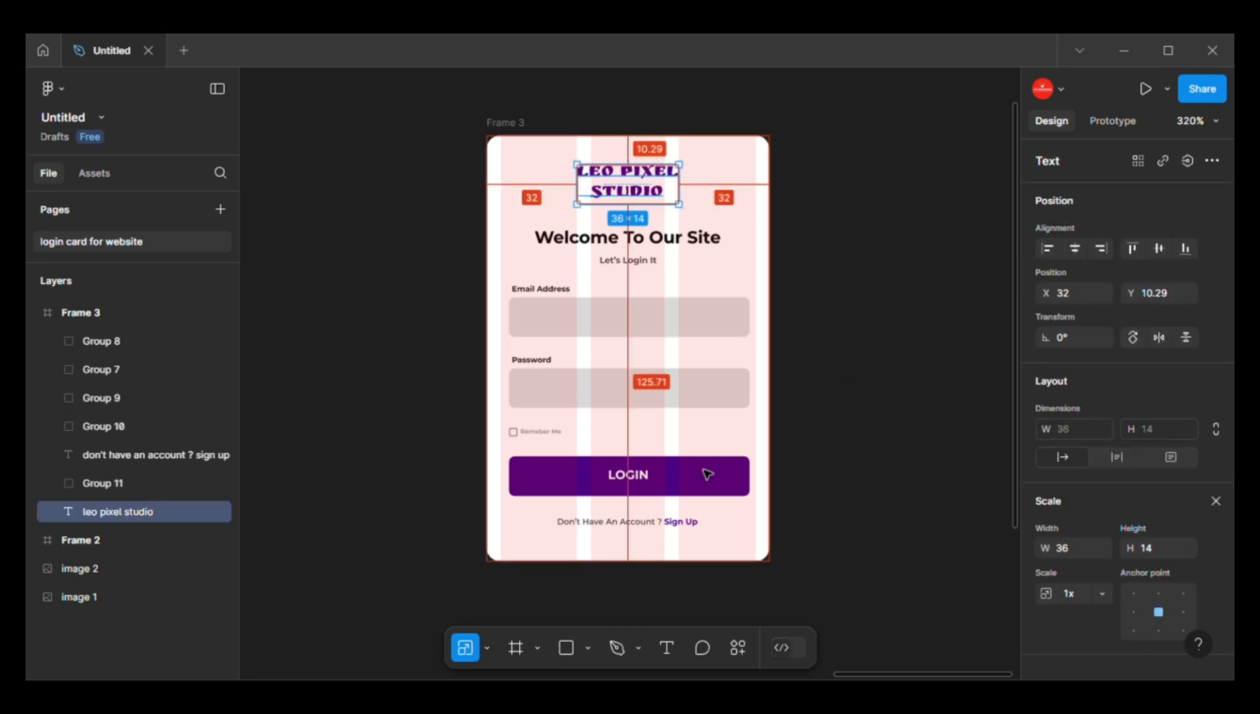
click(682, 522)
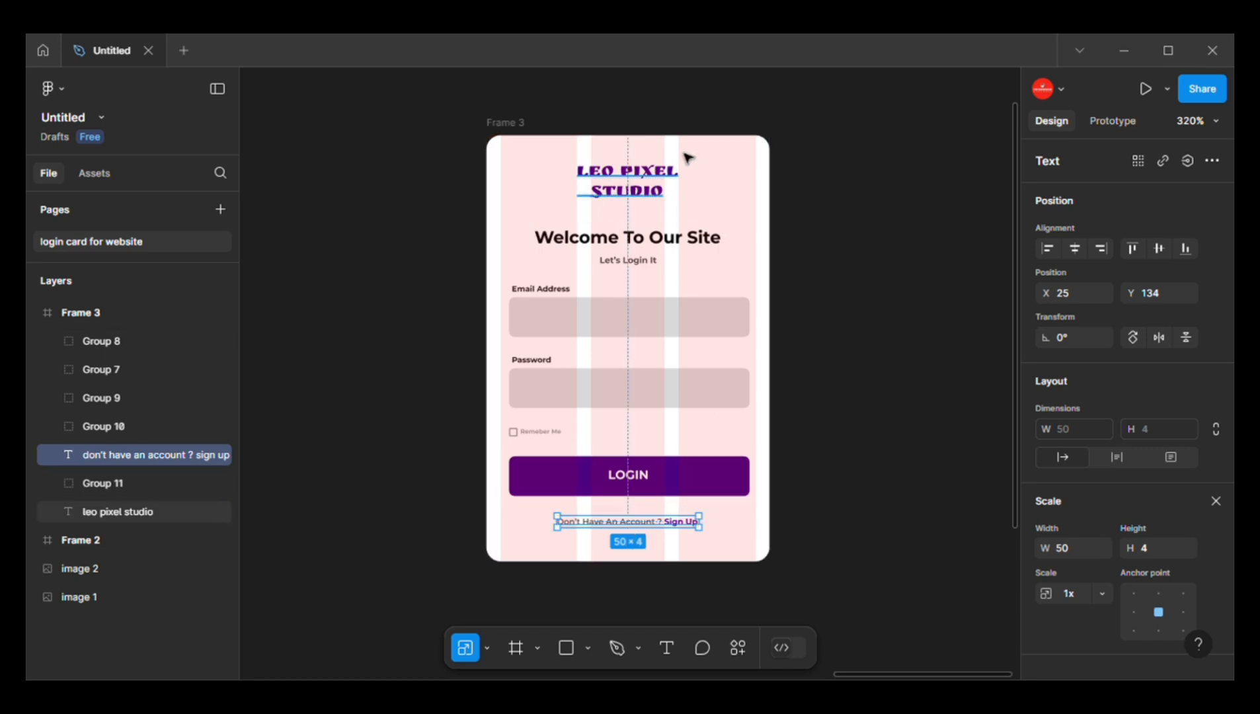
click(661, 177)
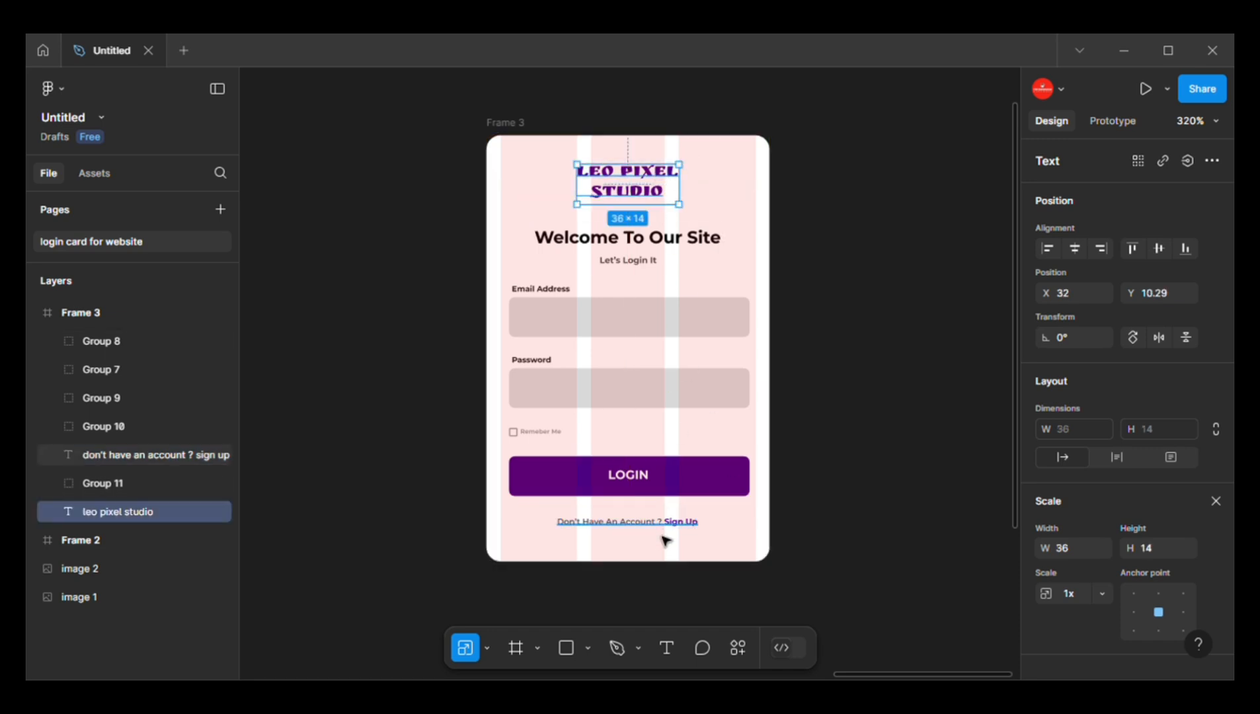
drag(666, 534, 699, 541)
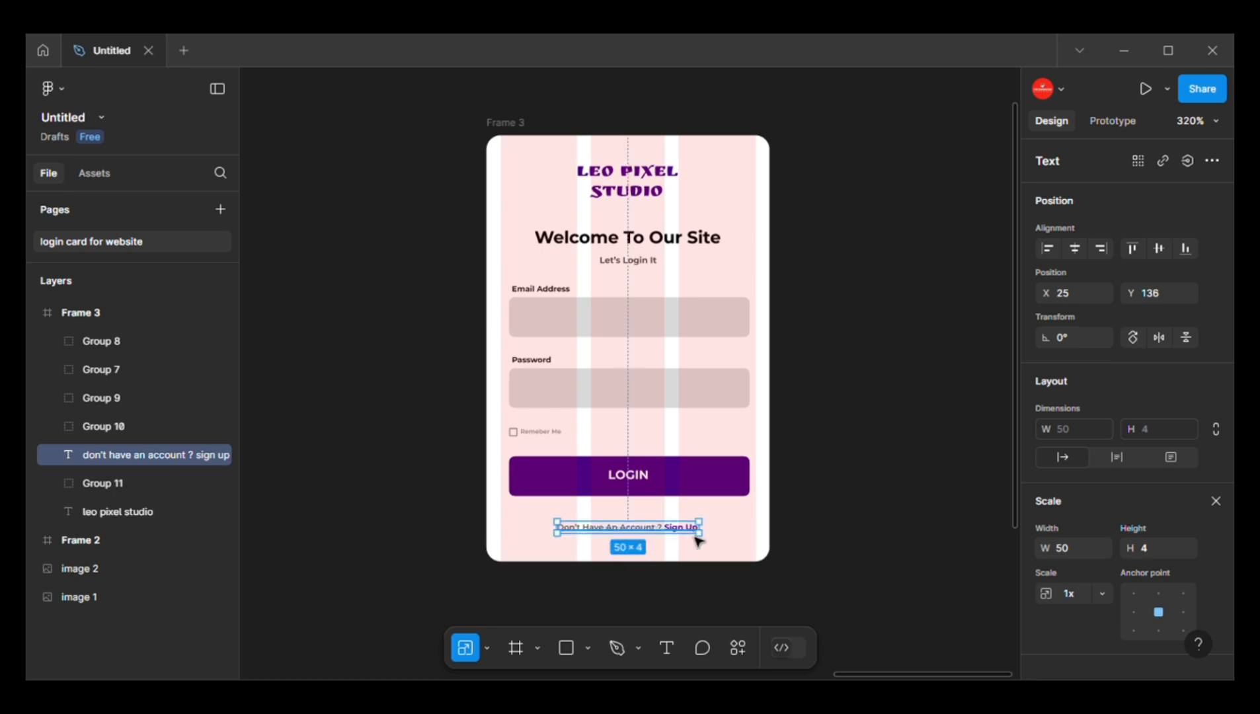
click(656, 187)
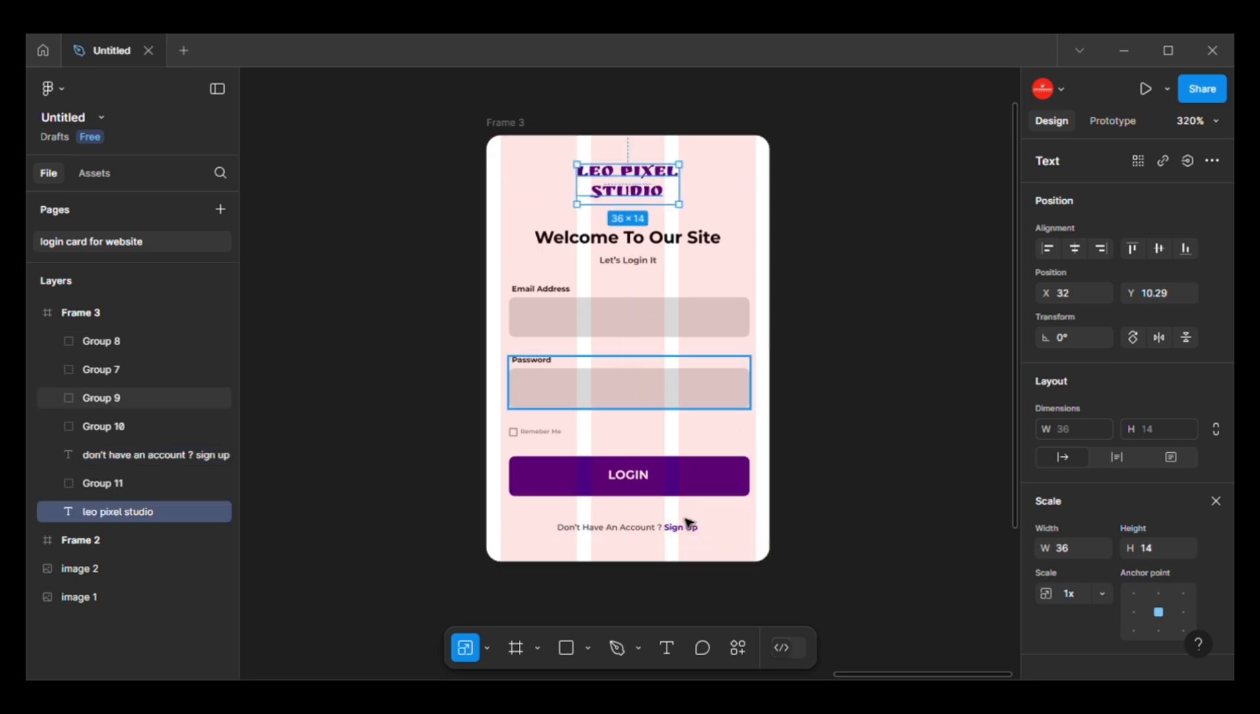
- Close the scale settings and hide the card frame's 3-column layout grid to preview the design, and show the grid again
scroll(611, 397, up, 1)
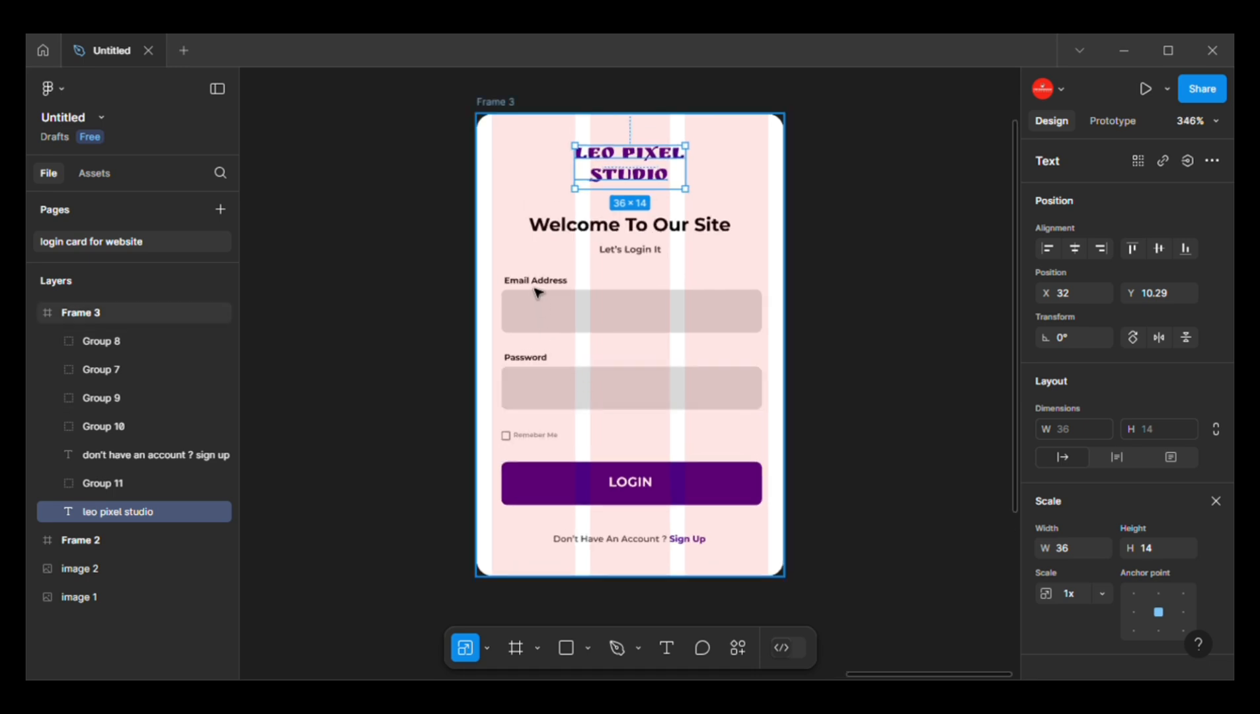
click(532, 317)
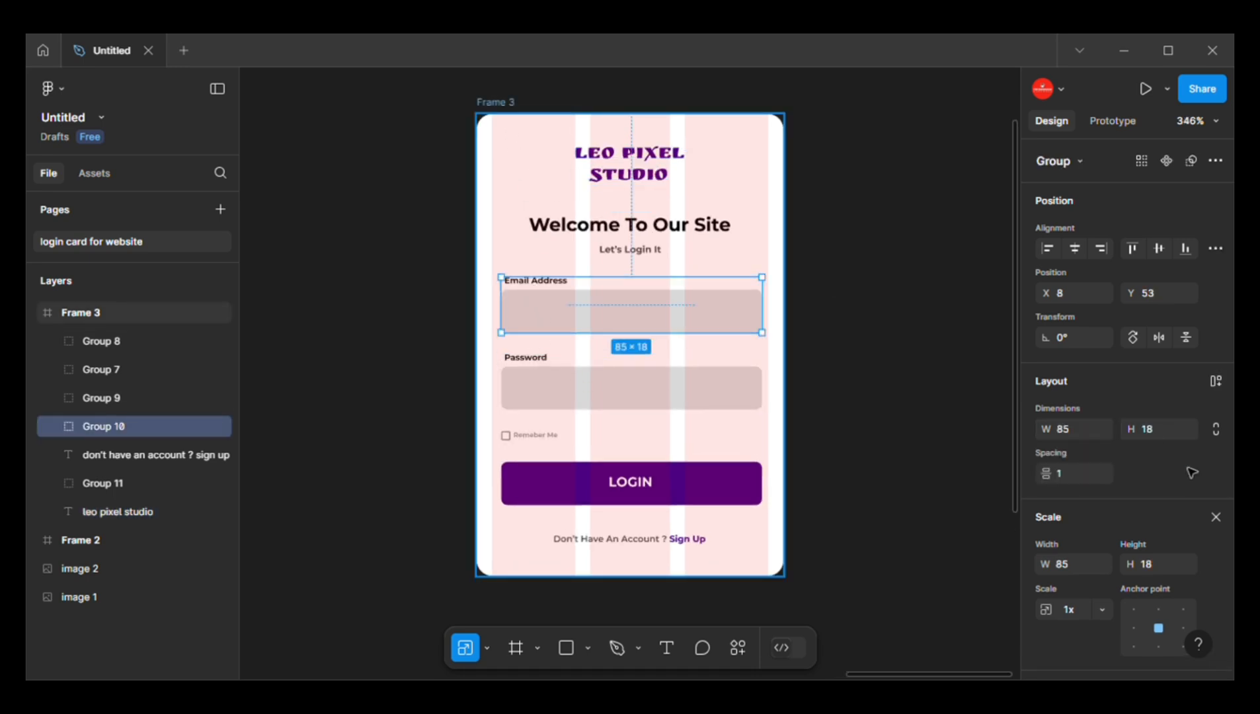
click(495, 102)
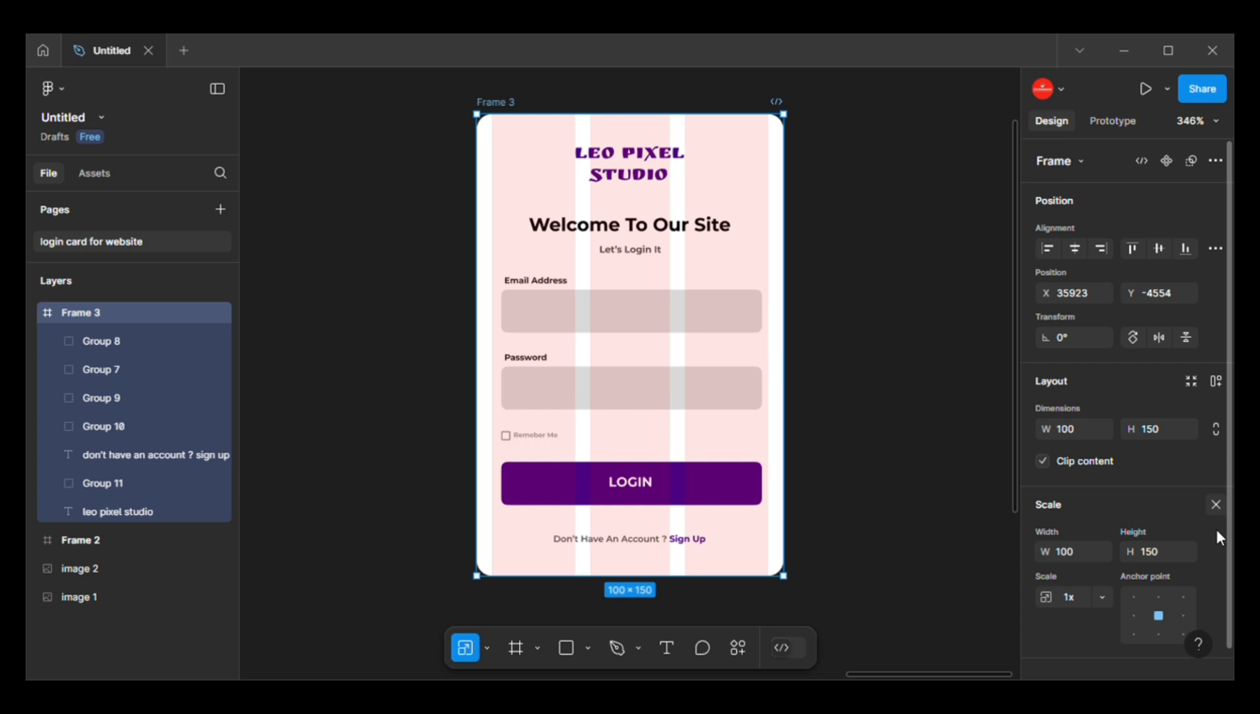
click(1216, 505)
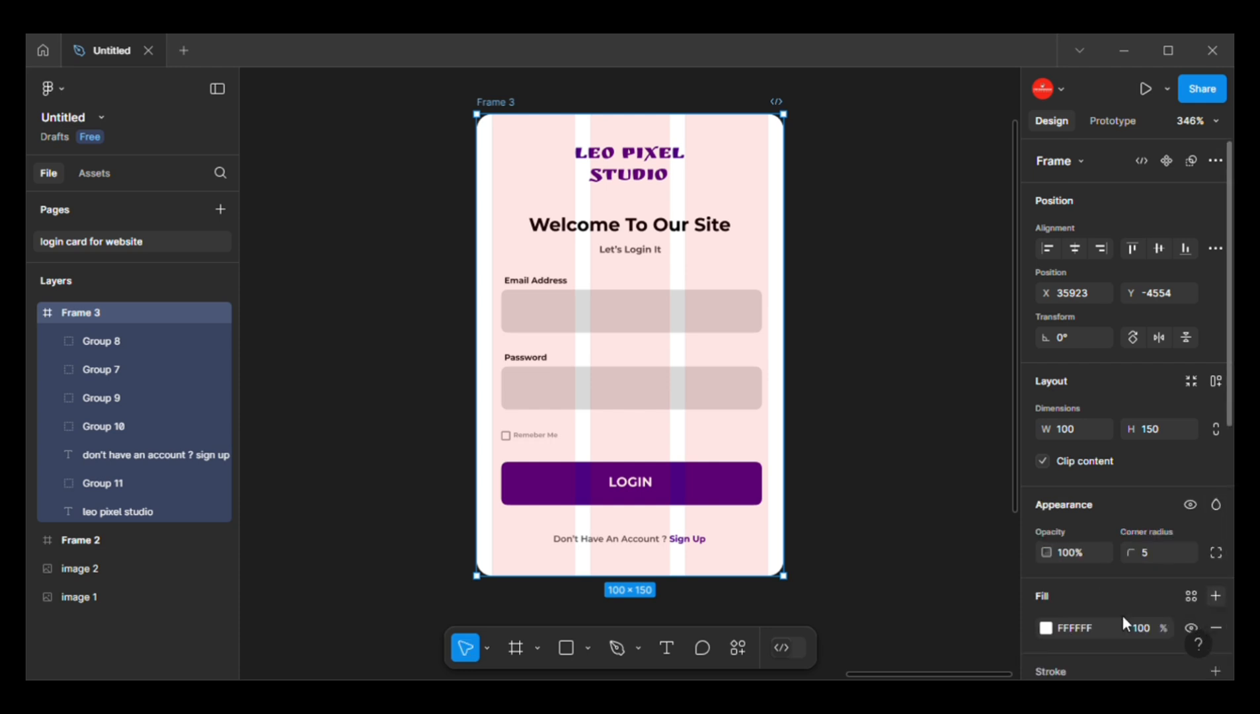
scroll(1123, 615, down, 5)
click(1190, 573)
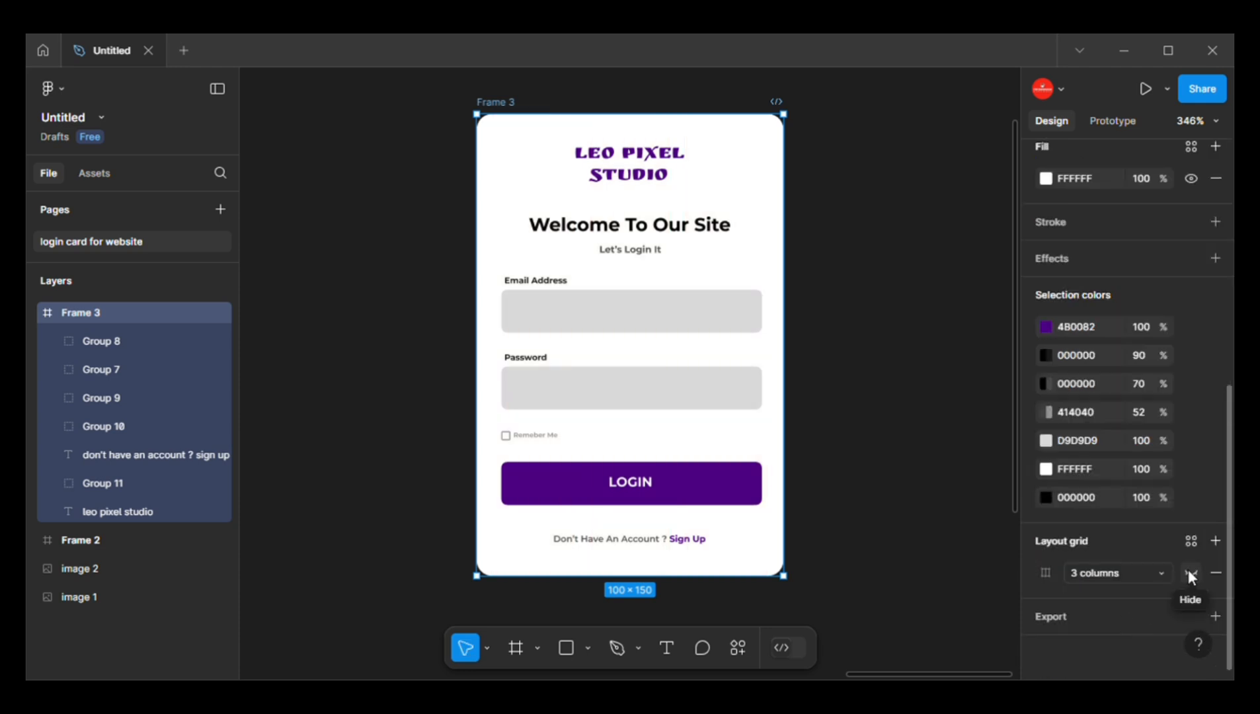
click(1190, 573)
- Set the vertical spacing between the email and password groups to 6 and shift both groups down by about 1
click(533, 370)
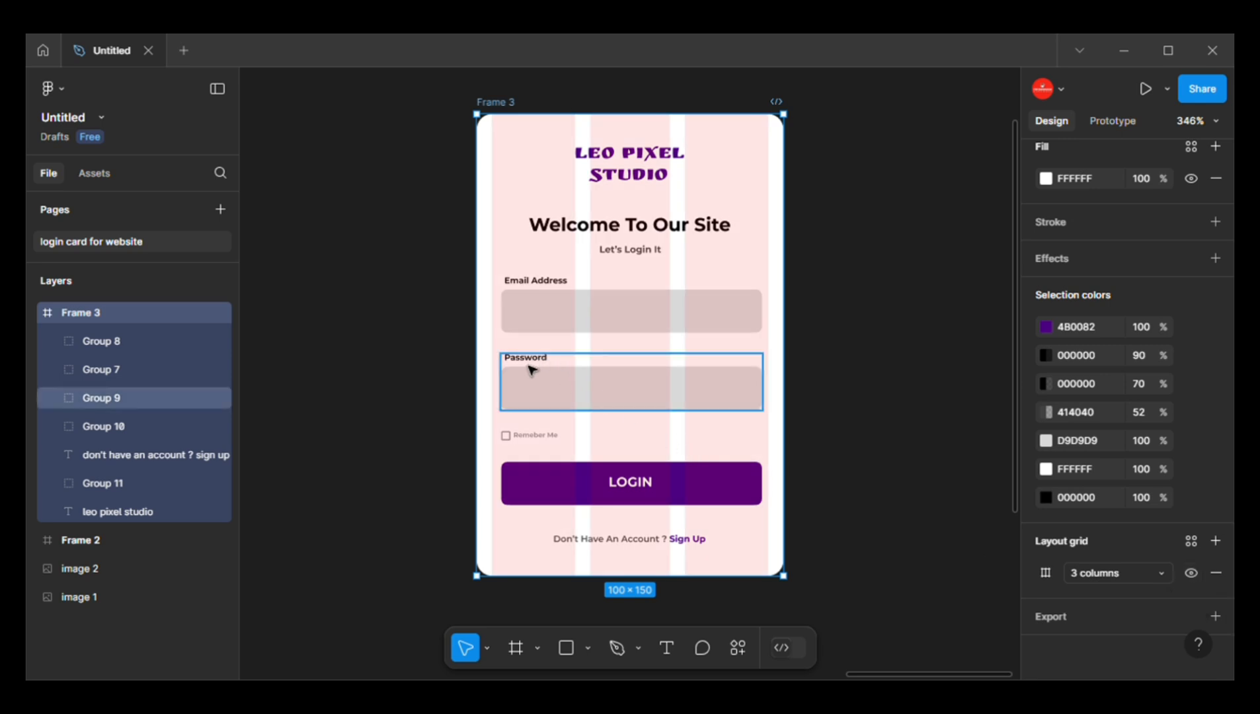
shift+click(602, 329)
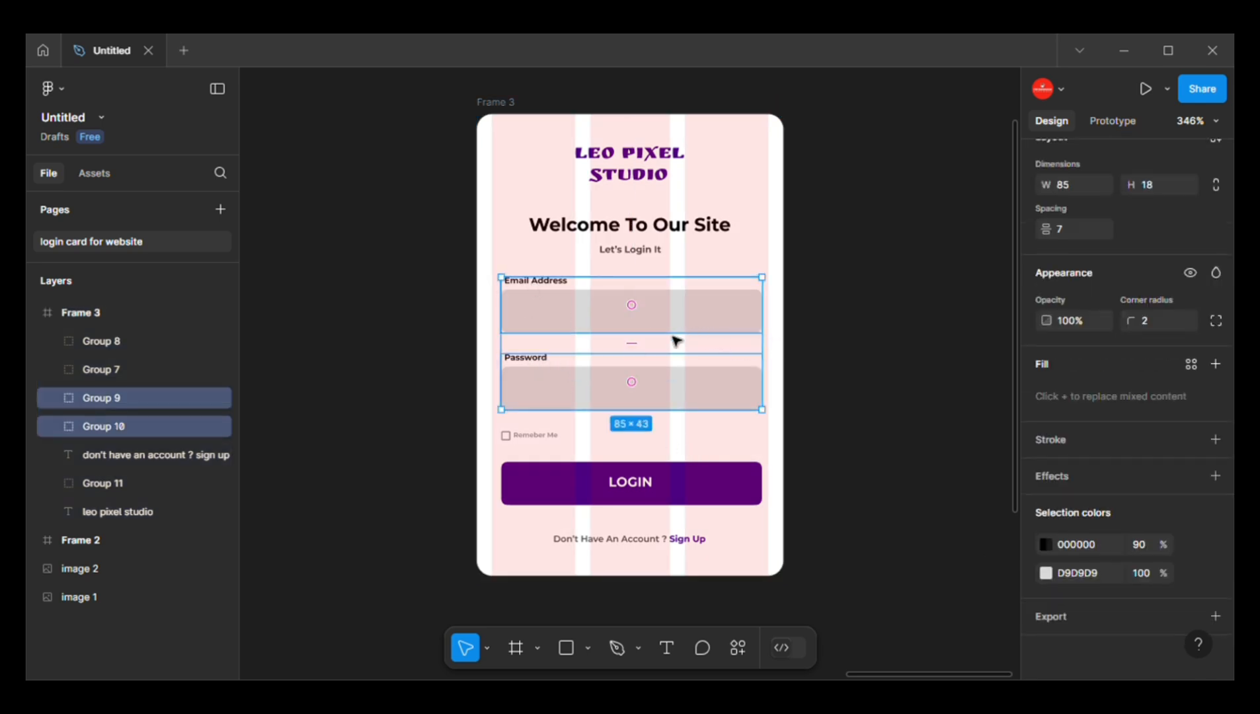
click(1073, 229)
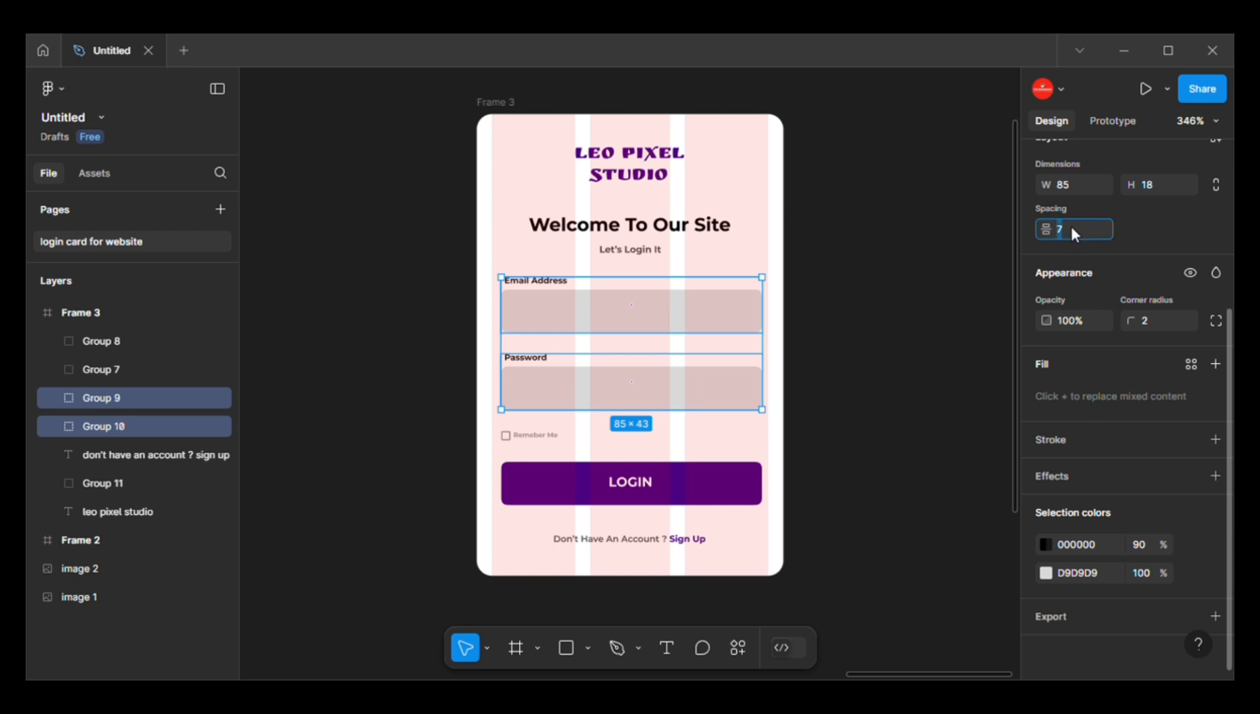
key(Down)
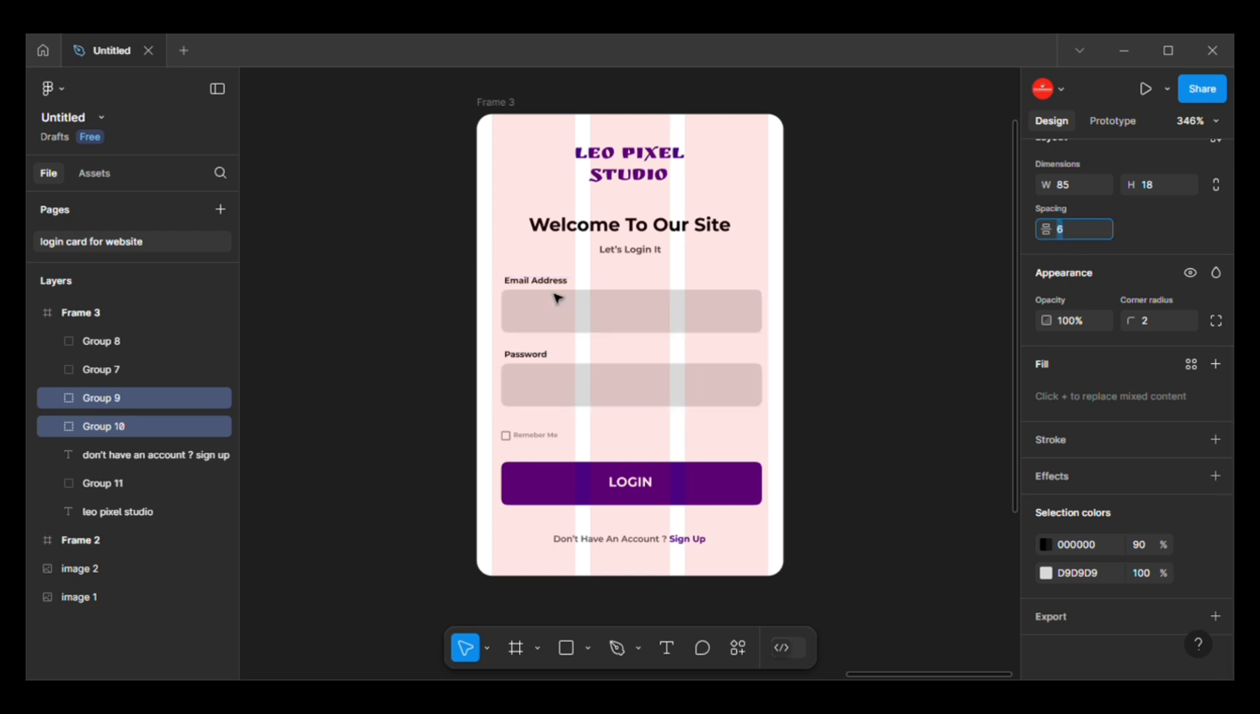
drag(555, 302, 555, 305)
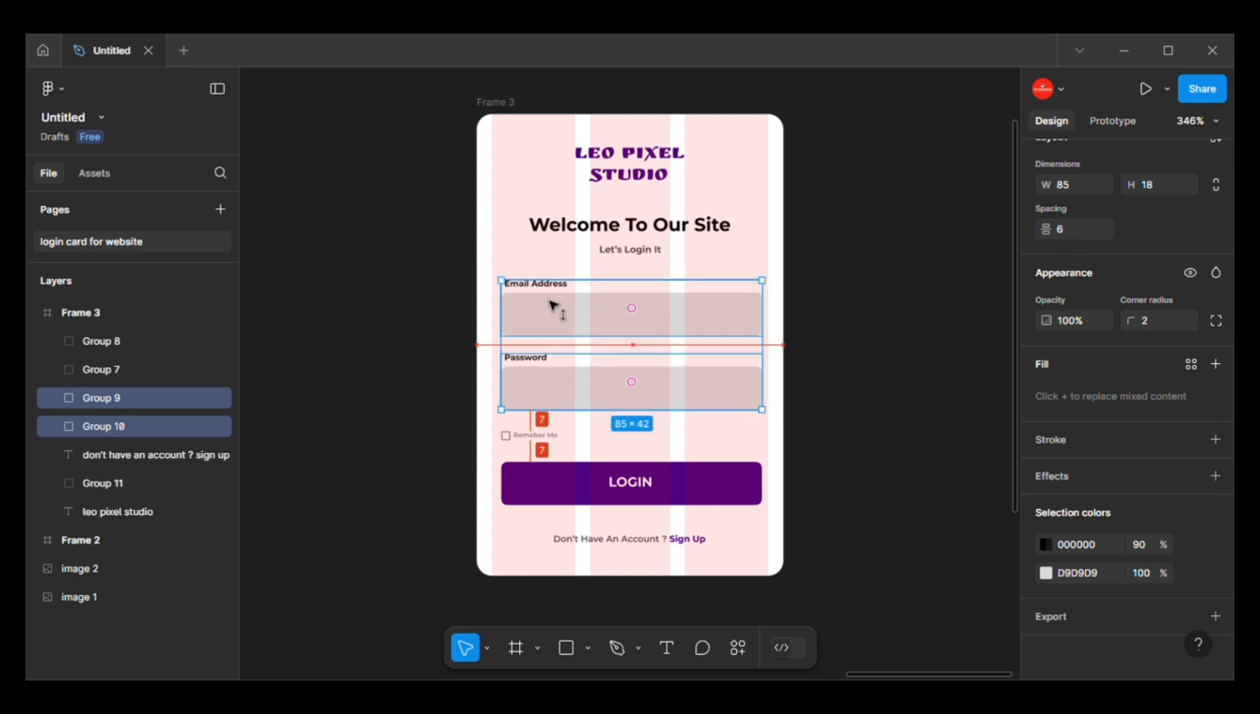
- Nudge the remember-me group up by 4 so it sits closer beneath the password field
click(527, 436)
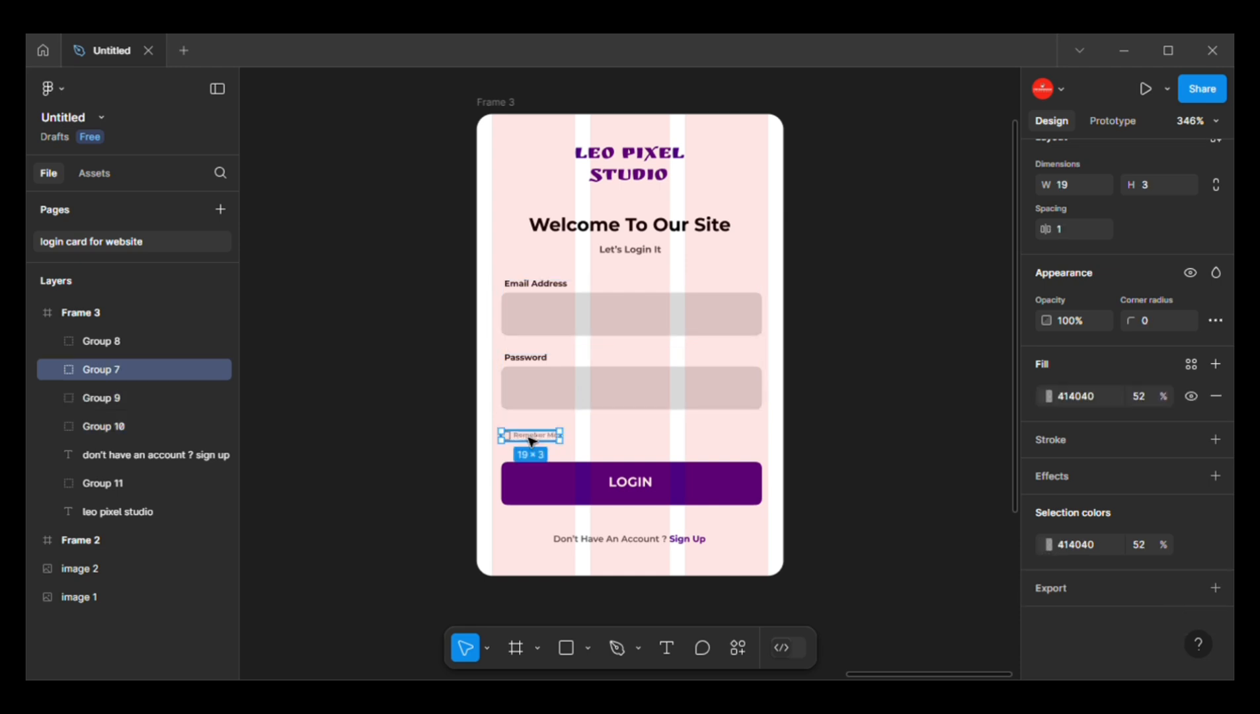
key(Up)
key(Up)
key(Up)
key(Up)
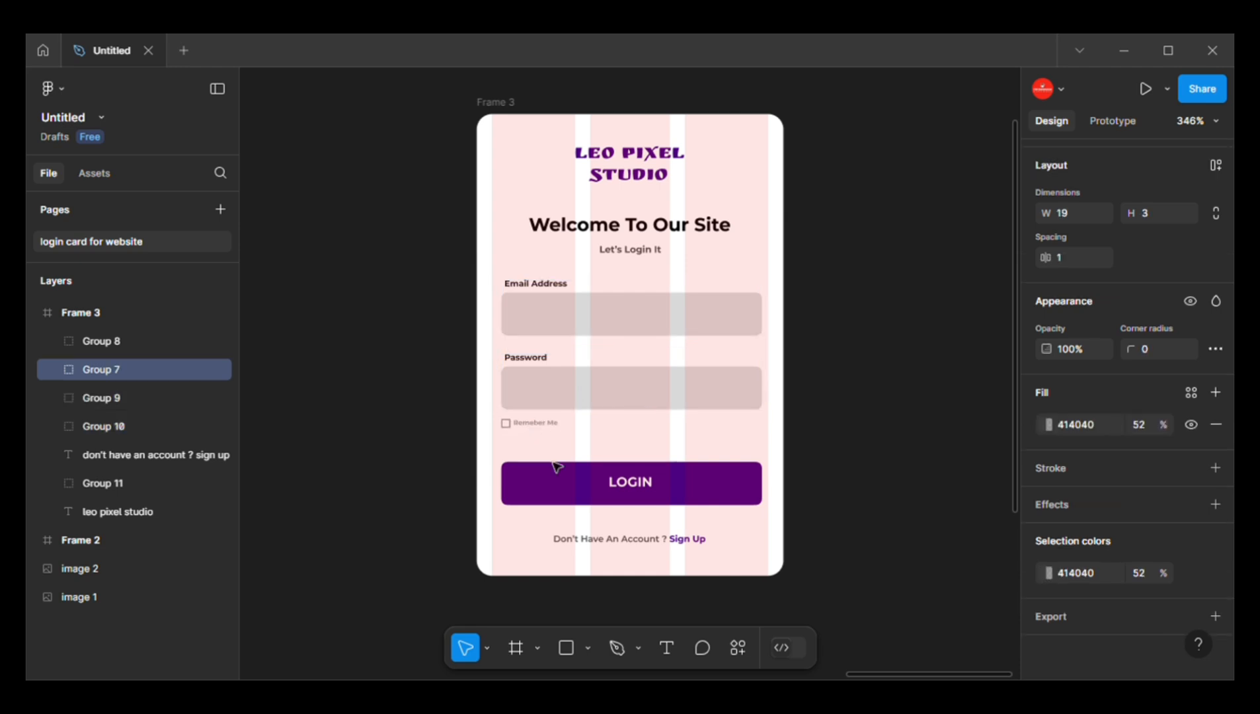
- Check the vertical spacing between the LOGIN button and the sign-up line
click(633, 498)
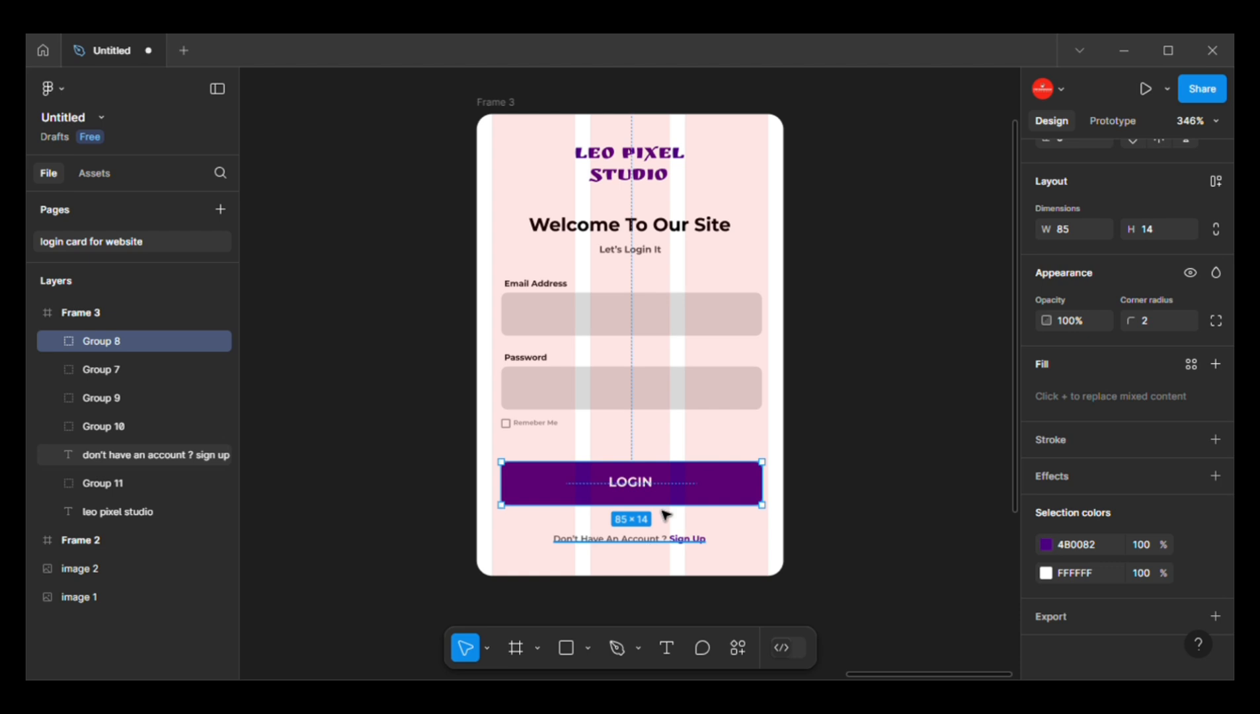
shift+click(672, 502)
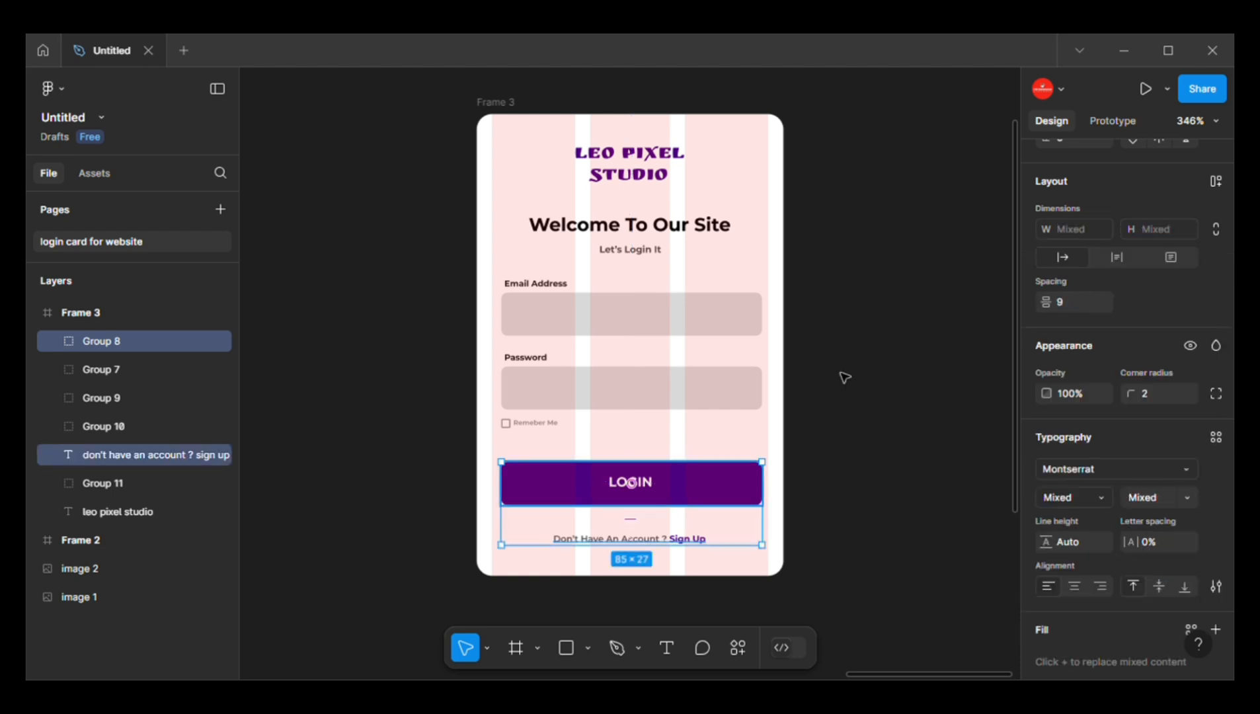
key(Escape)
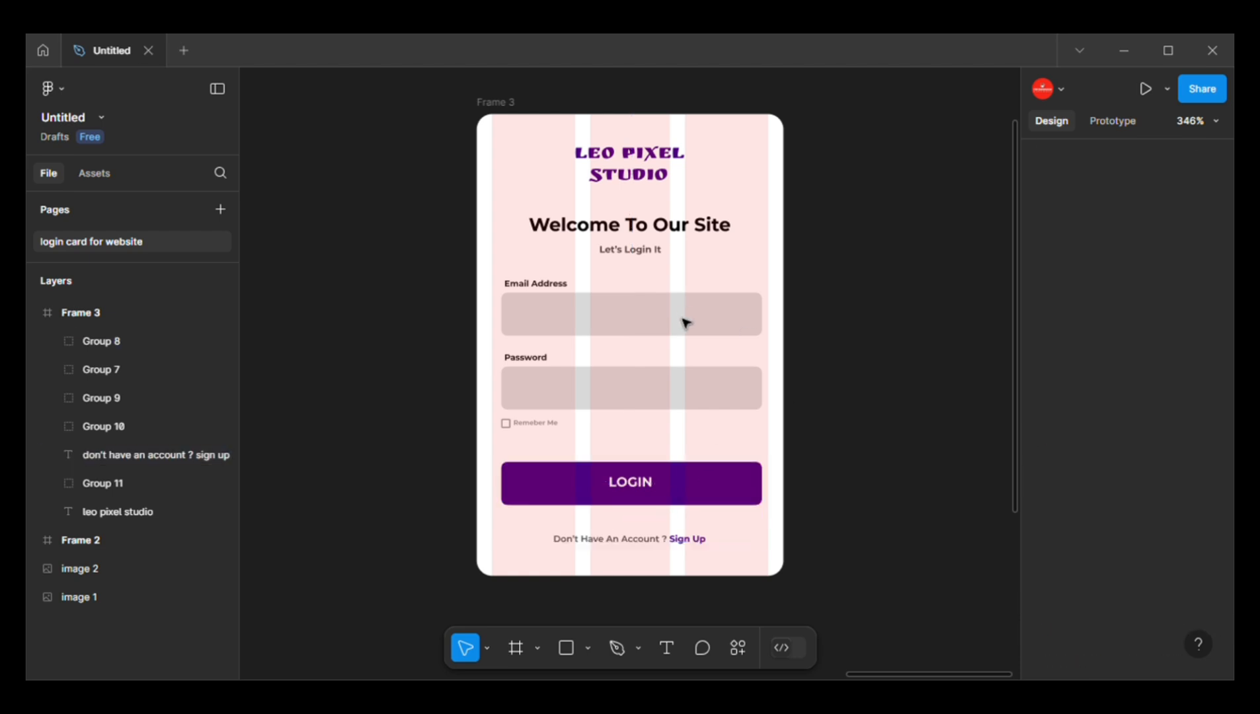
- Add an inside stroke to the email field's rectangle and colour it 414040 at about 4% opacity
click(686, 322)
double_click(745, 324)
click(1097, 545)
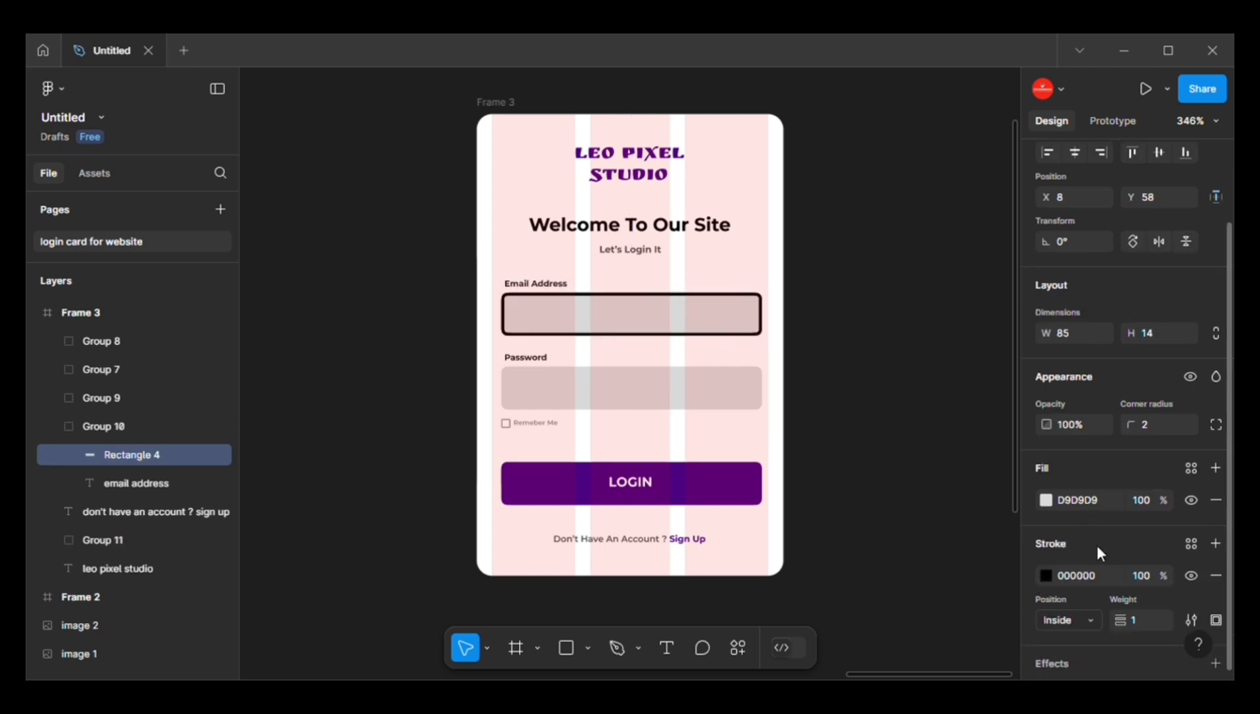
click(1045, 575)
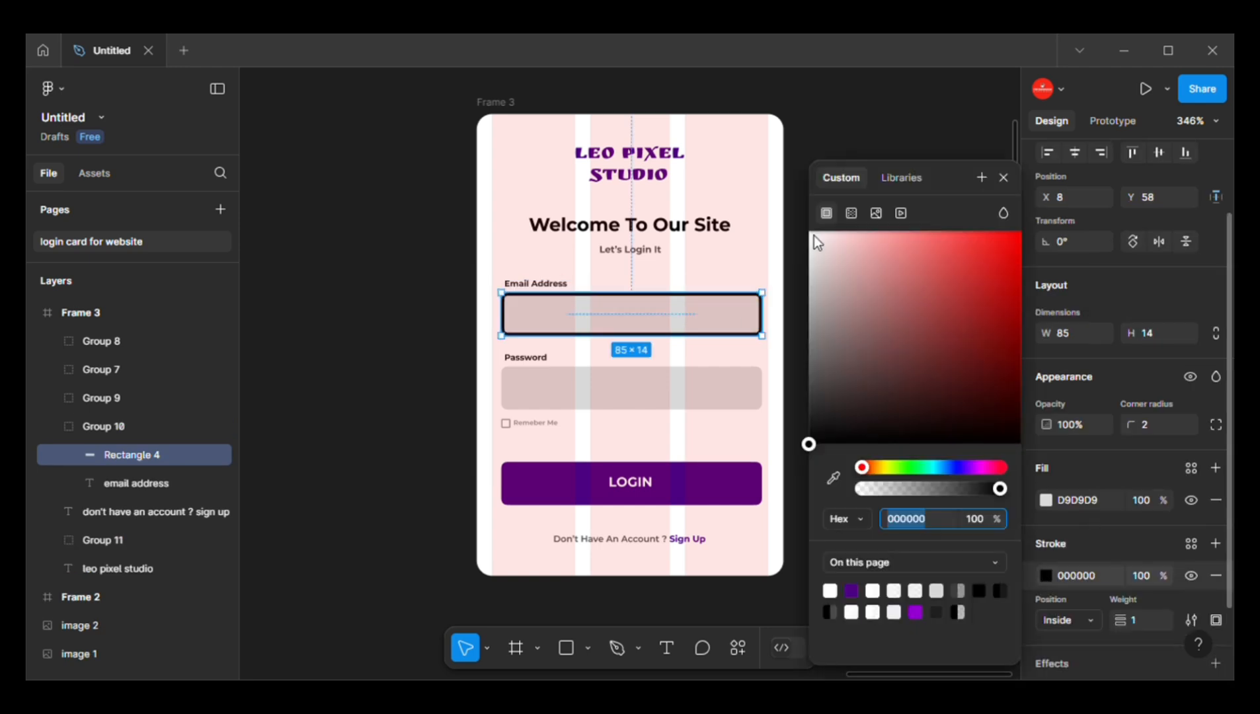
click(814, 235)
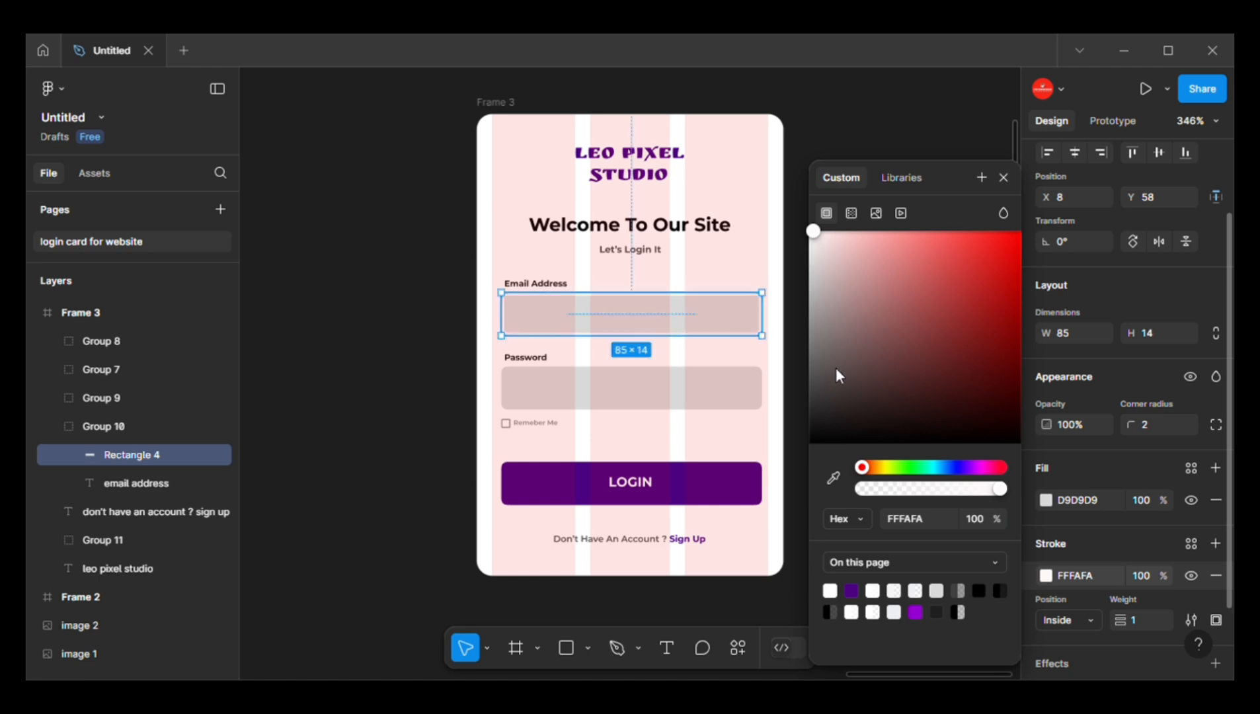
click(959, 611)
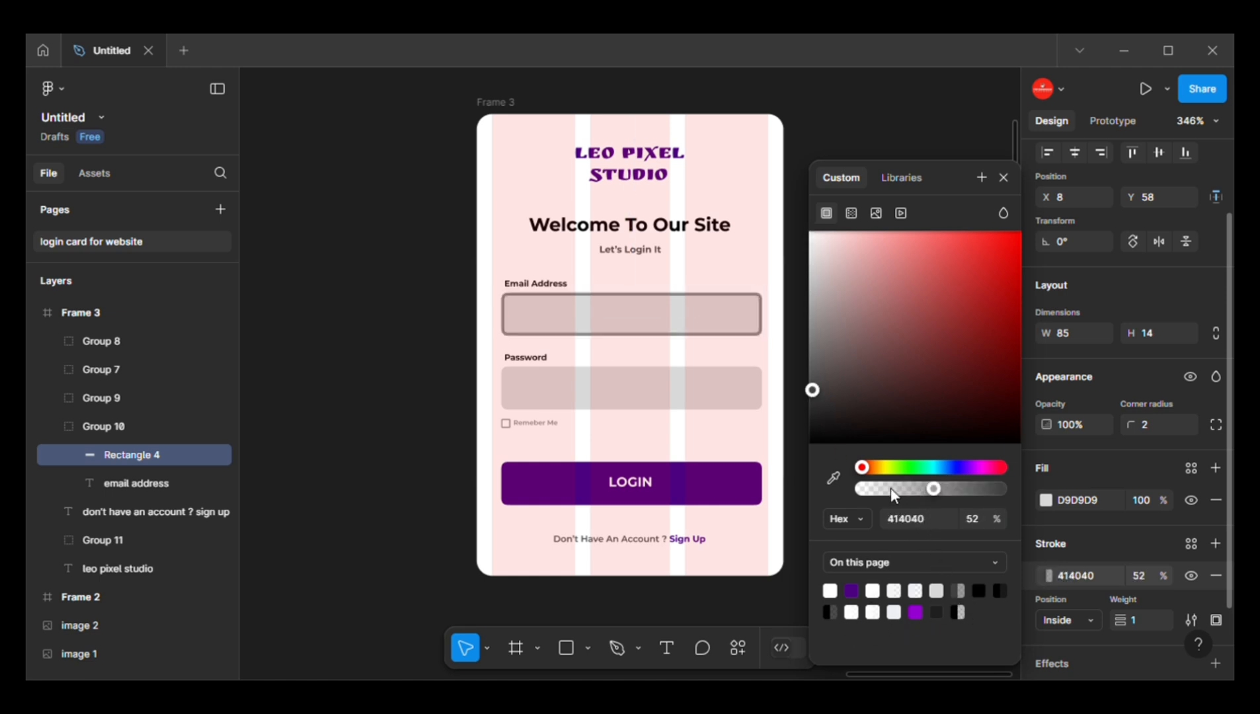
drag(884, 487, 872, 490)
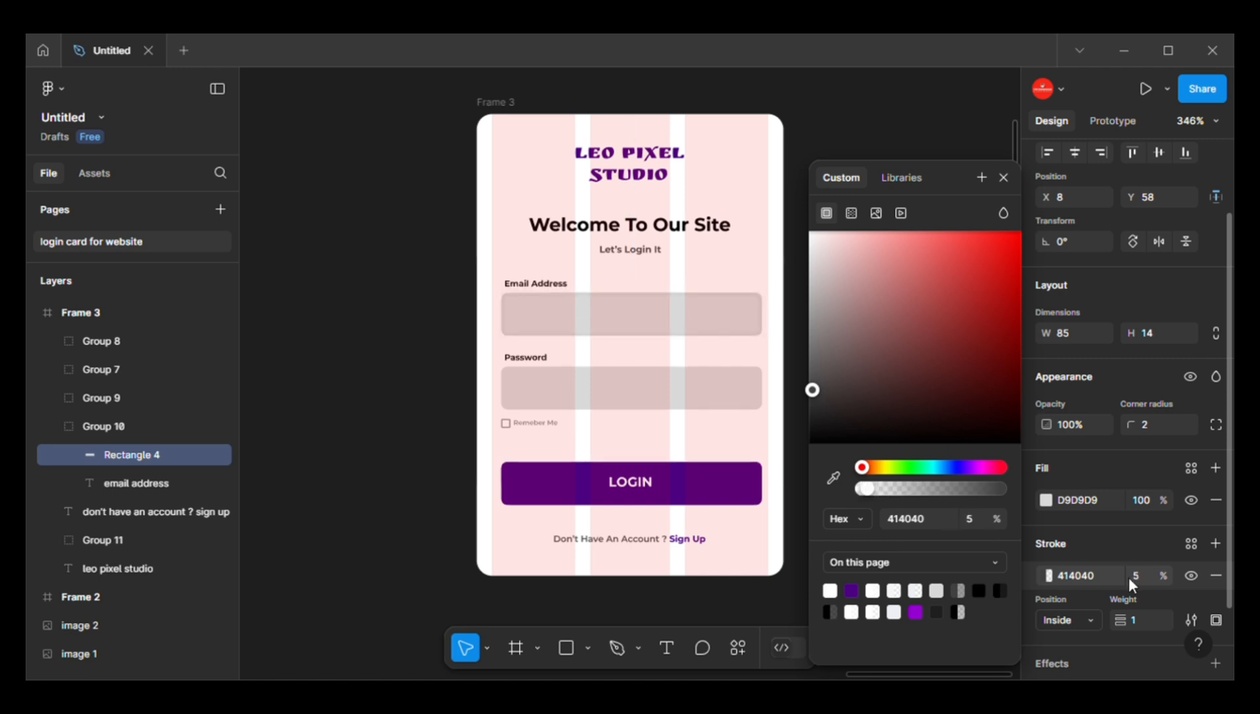
- Fill the email field's rectangle with FFFFFF and set its stroke to 403F3F at 10% opacity with weight 0.2
click(1046, 501)
drag(813, 238, 793, 215)
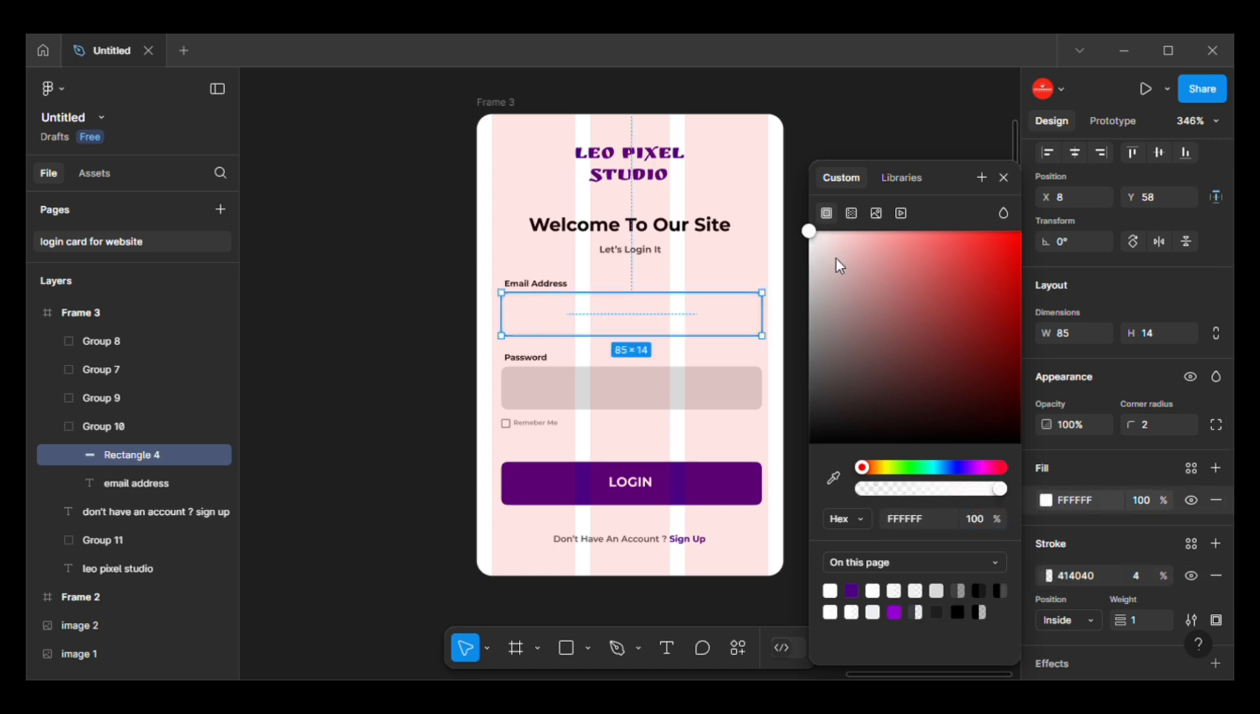
click(1048, 576)
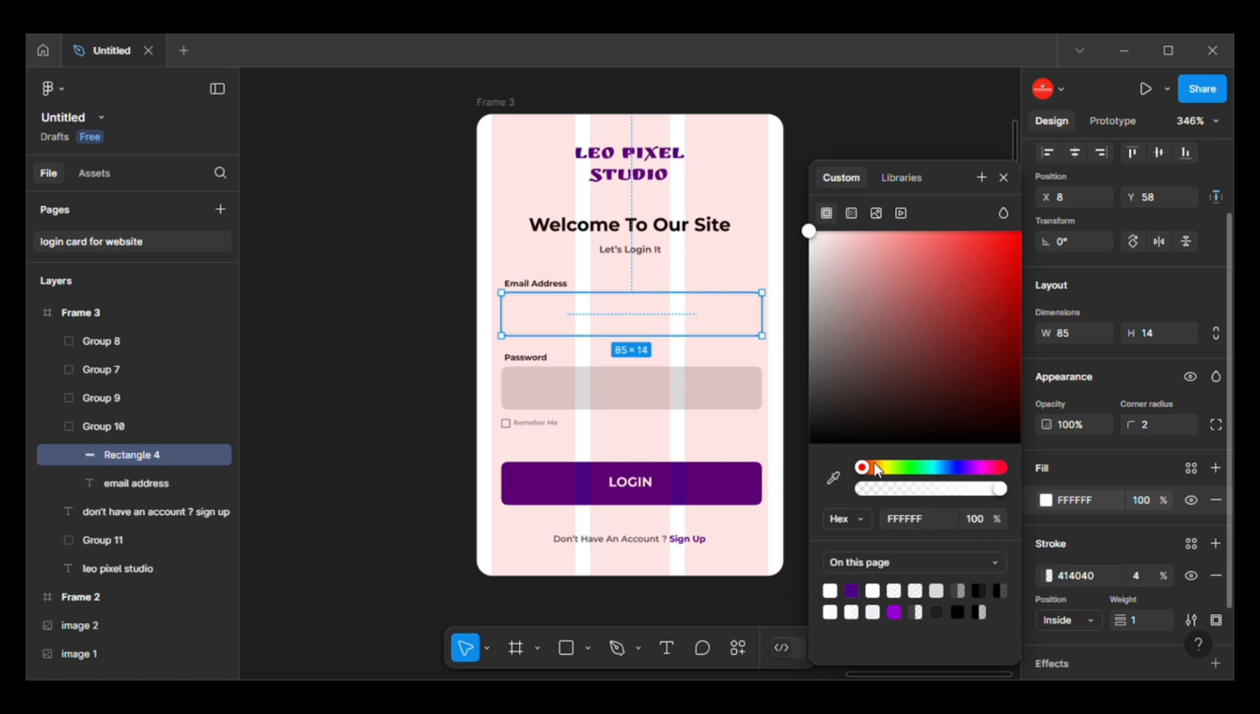
click(812, 397)
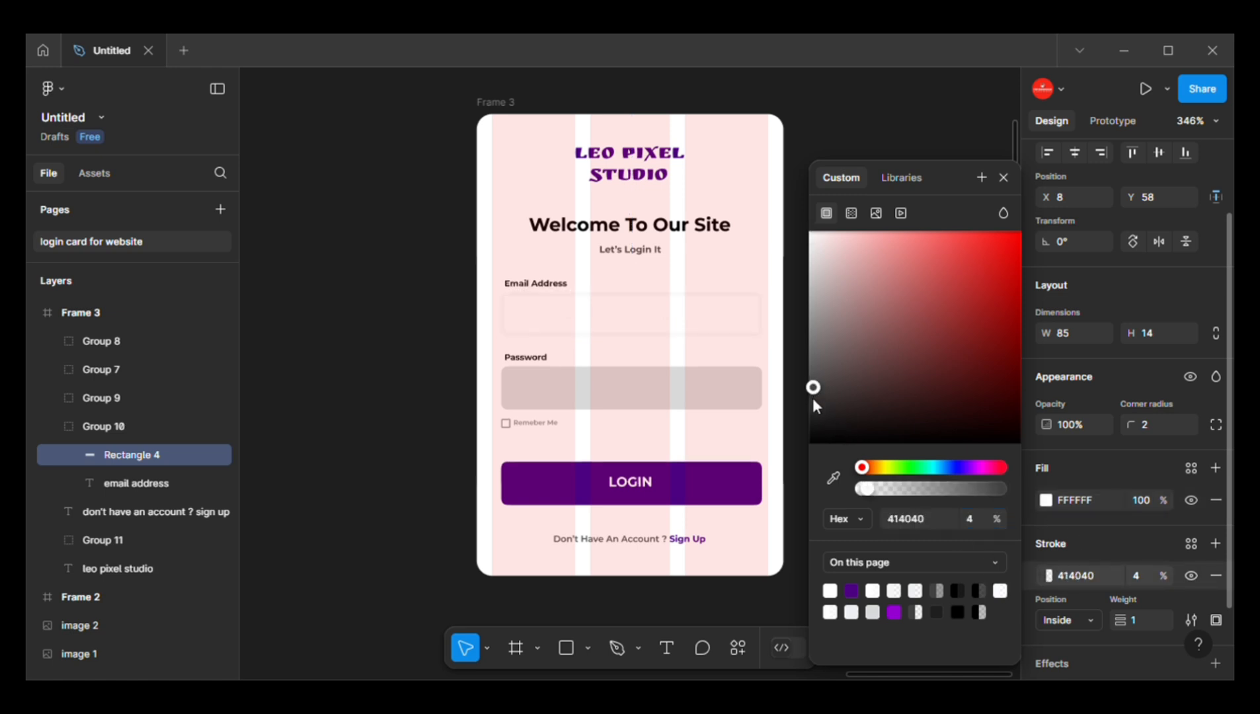
drag(878, 494, 882, 495)
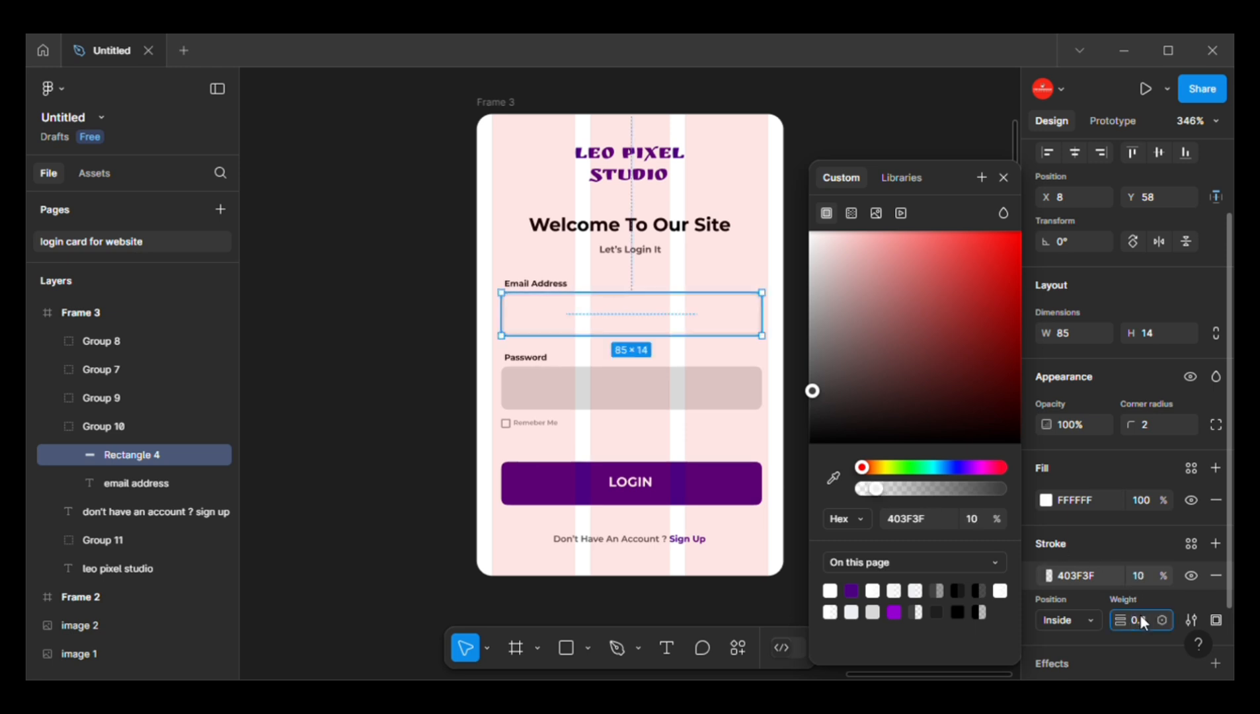
click(1138, 541)
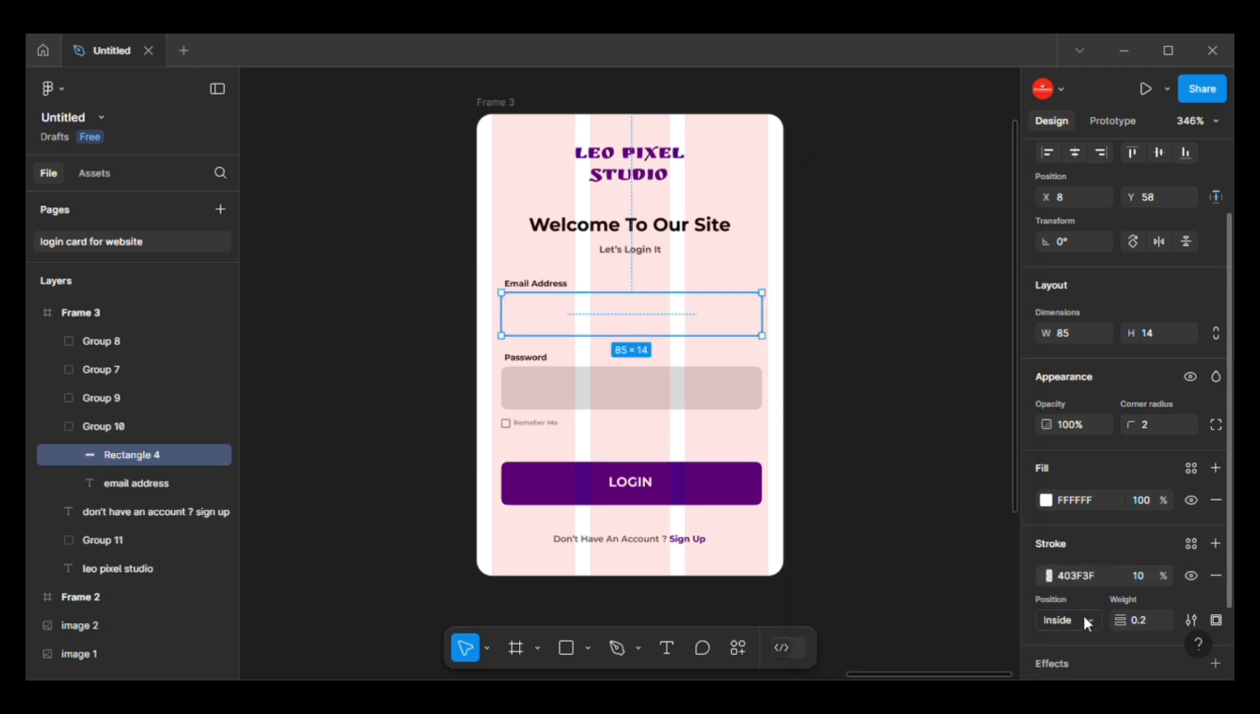
- Set the stroke weight of the email field's rectangle to 0.3
click(1155, 620)
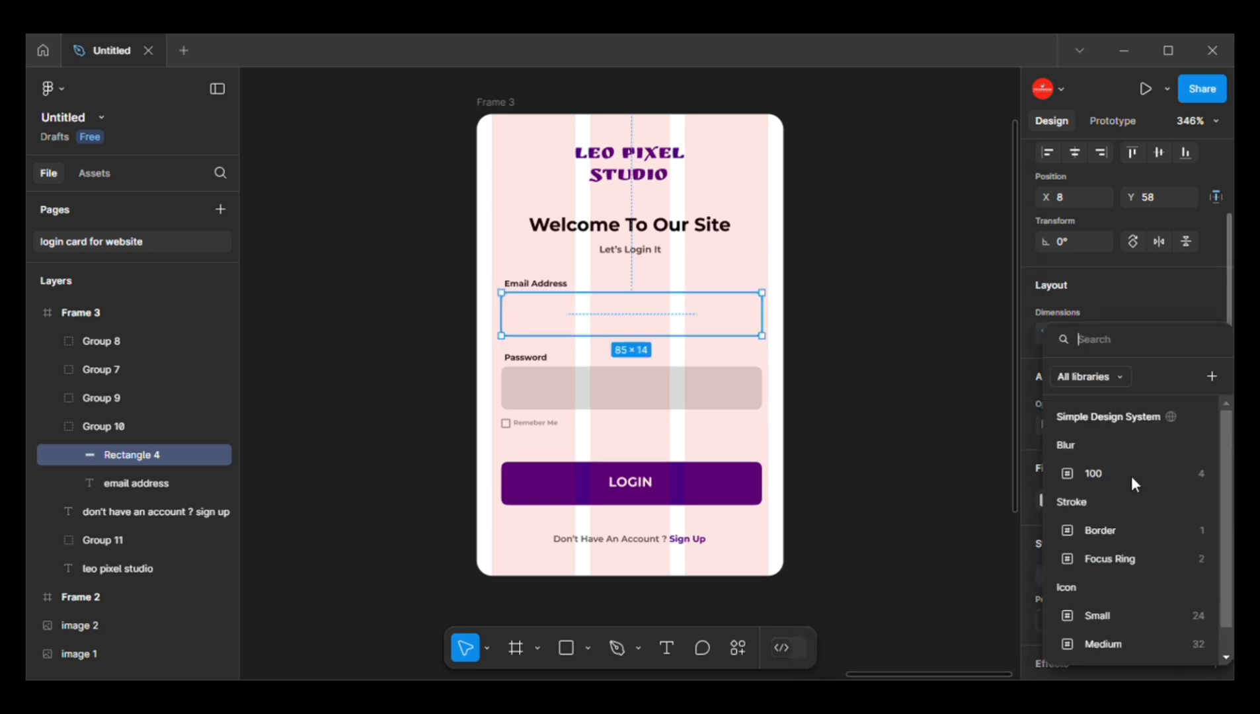
click(1149, 294)
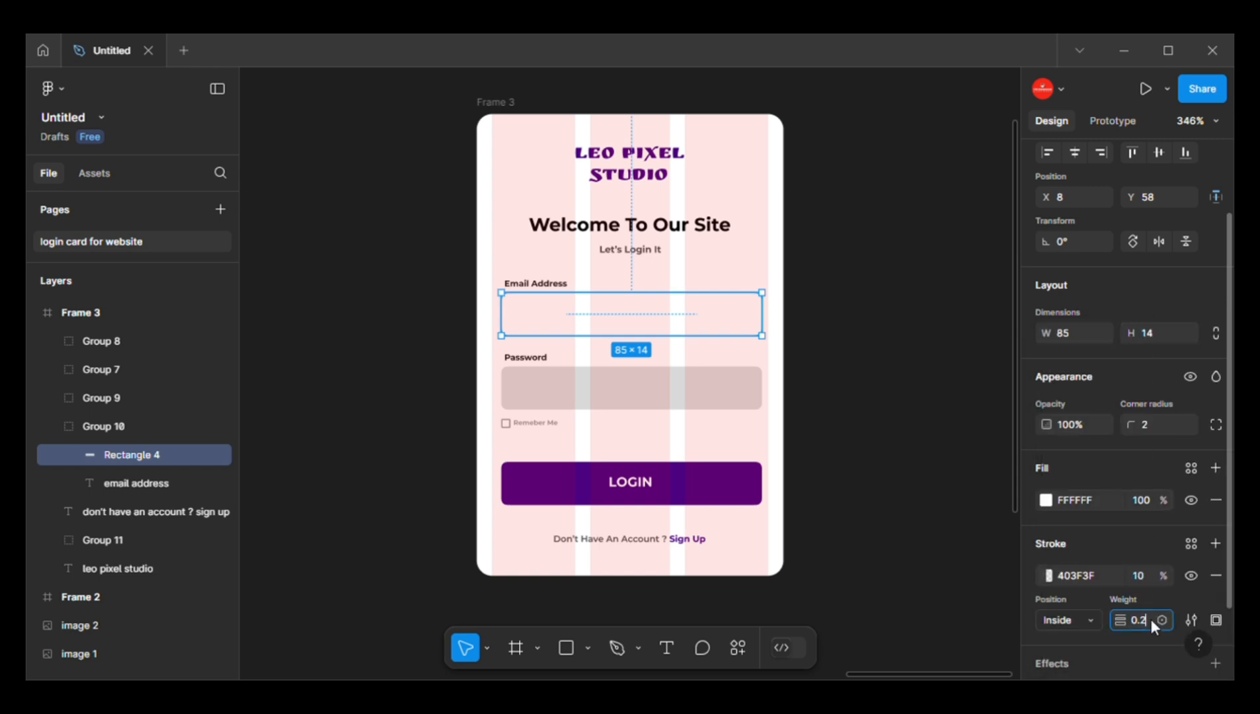
key(Up)
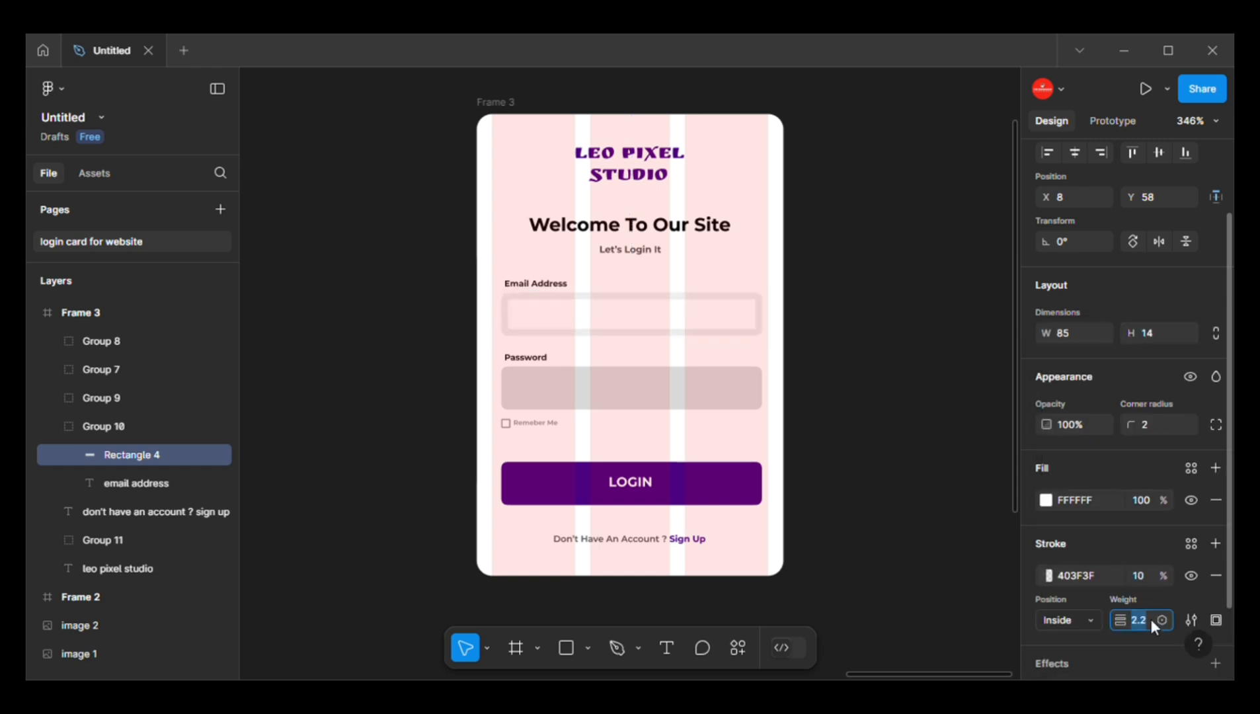
key(Down)
click(1152, 620)
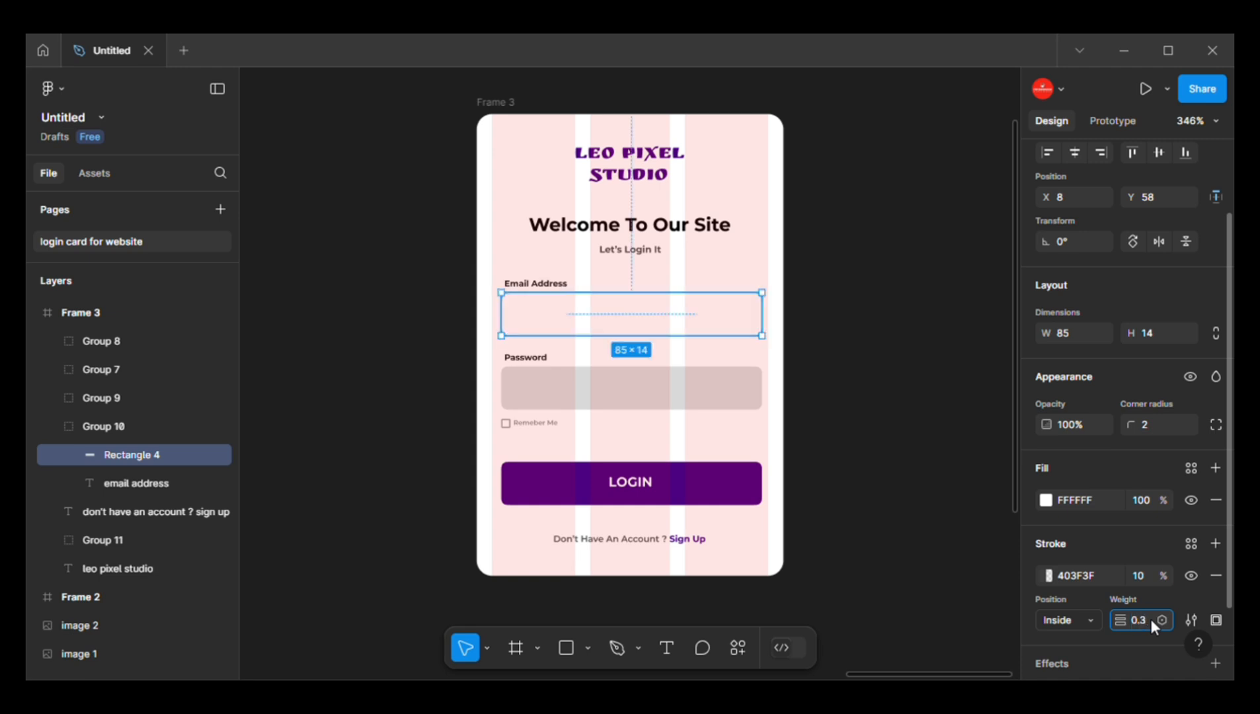
click(1126, 542)
- Change the stroke colour of the email field's rectangle to FFFFFF at 100% opacity
click(1049, 576)
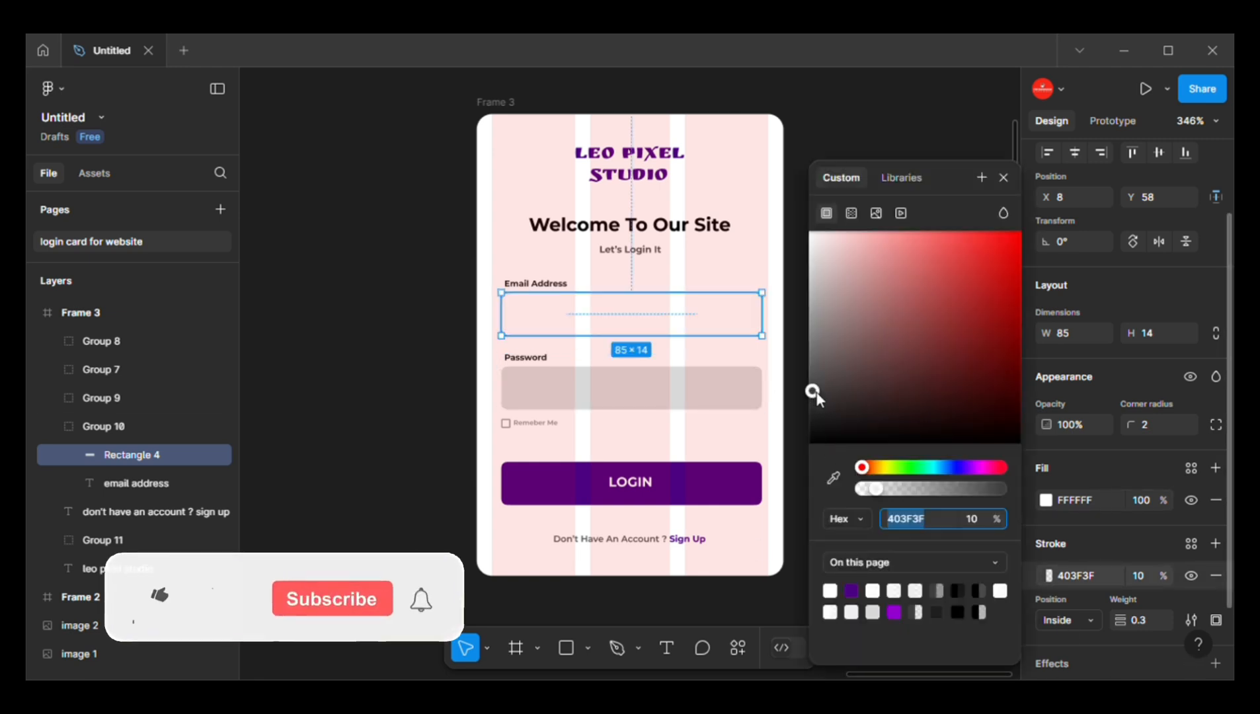
click(814, 235)
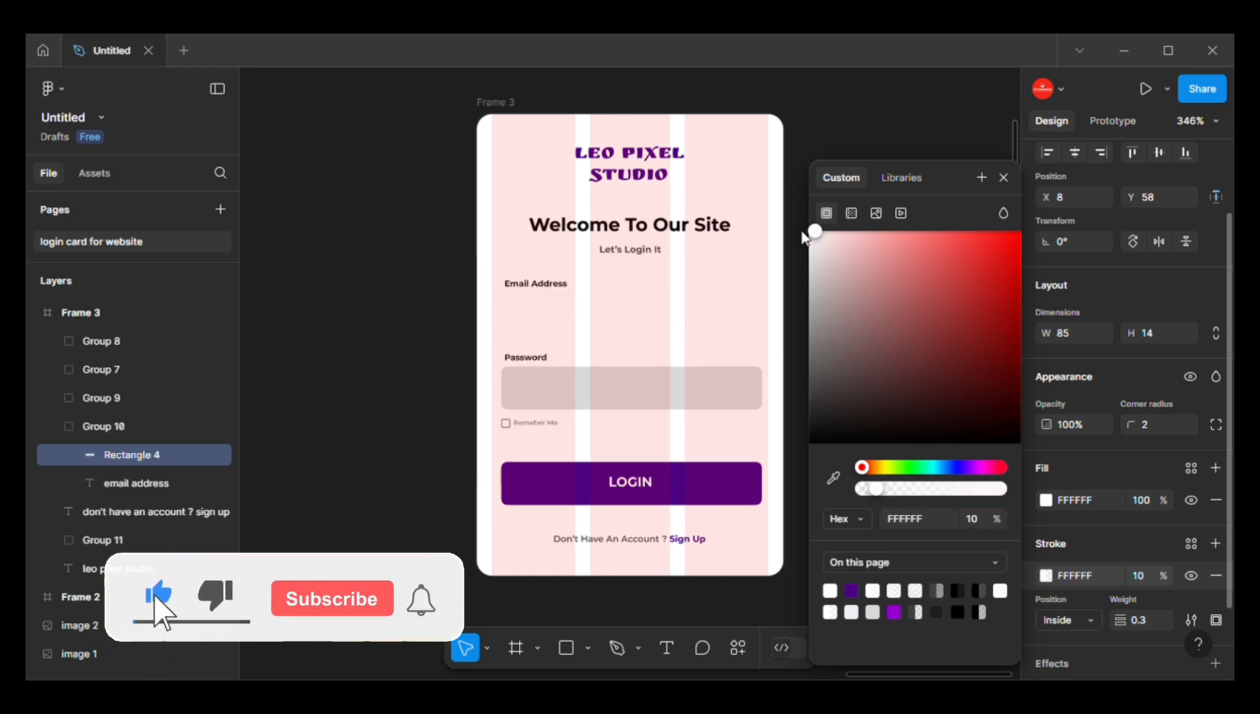
drag(879, 489, 1085, 488)
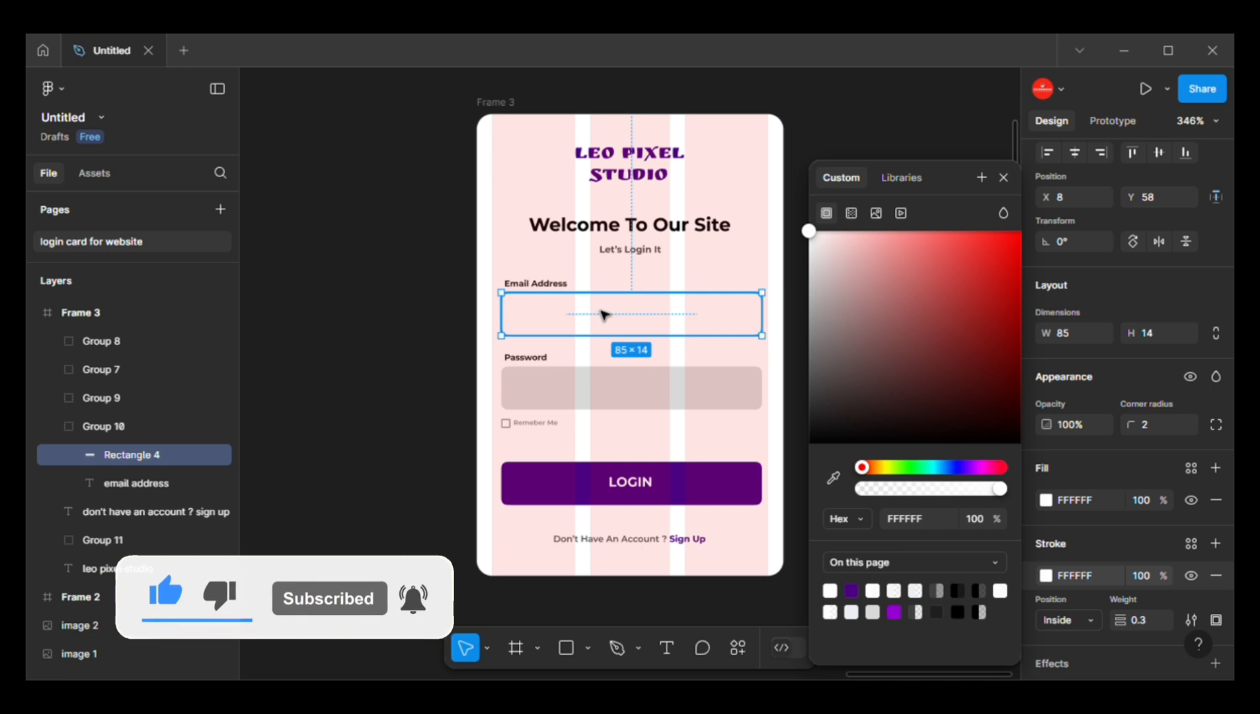
- Give the password field's rectangle an inside stroke in FFFFFF with weight 1 and change its fill to FFFFFF
click(614, 408)
click(613, 408)
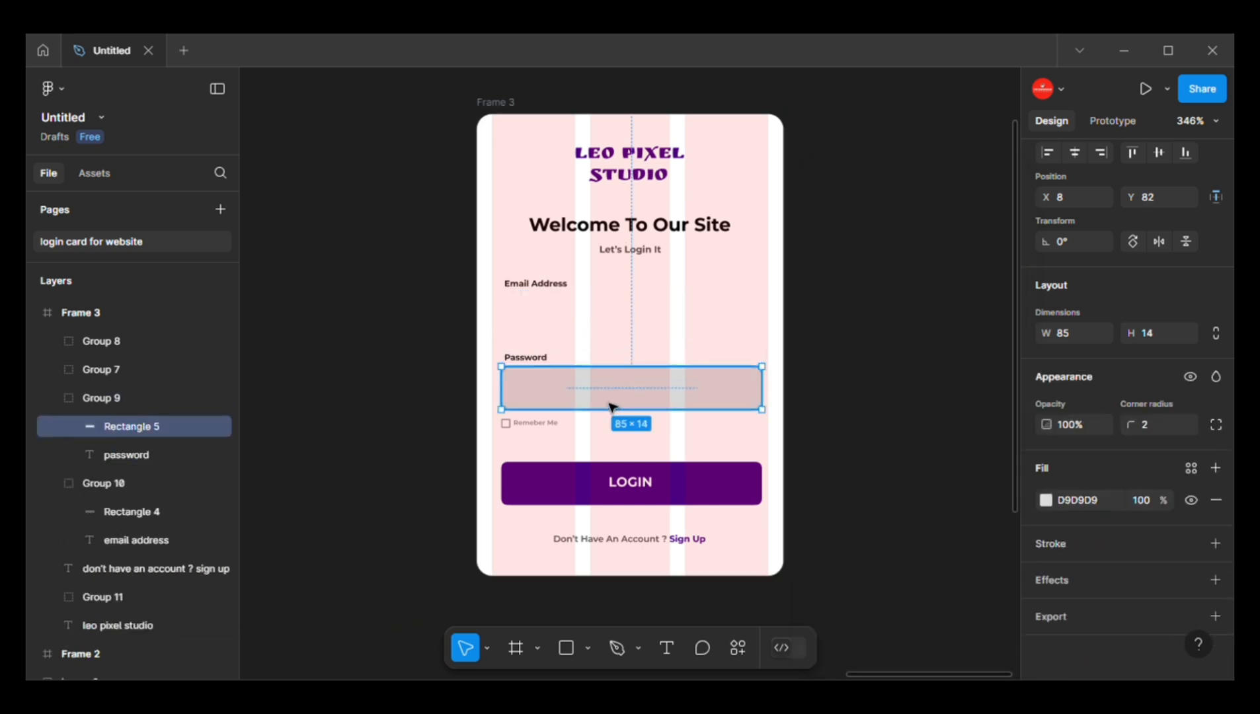
double_click(609, 405)
right_click(609, 405)
key(Escape)
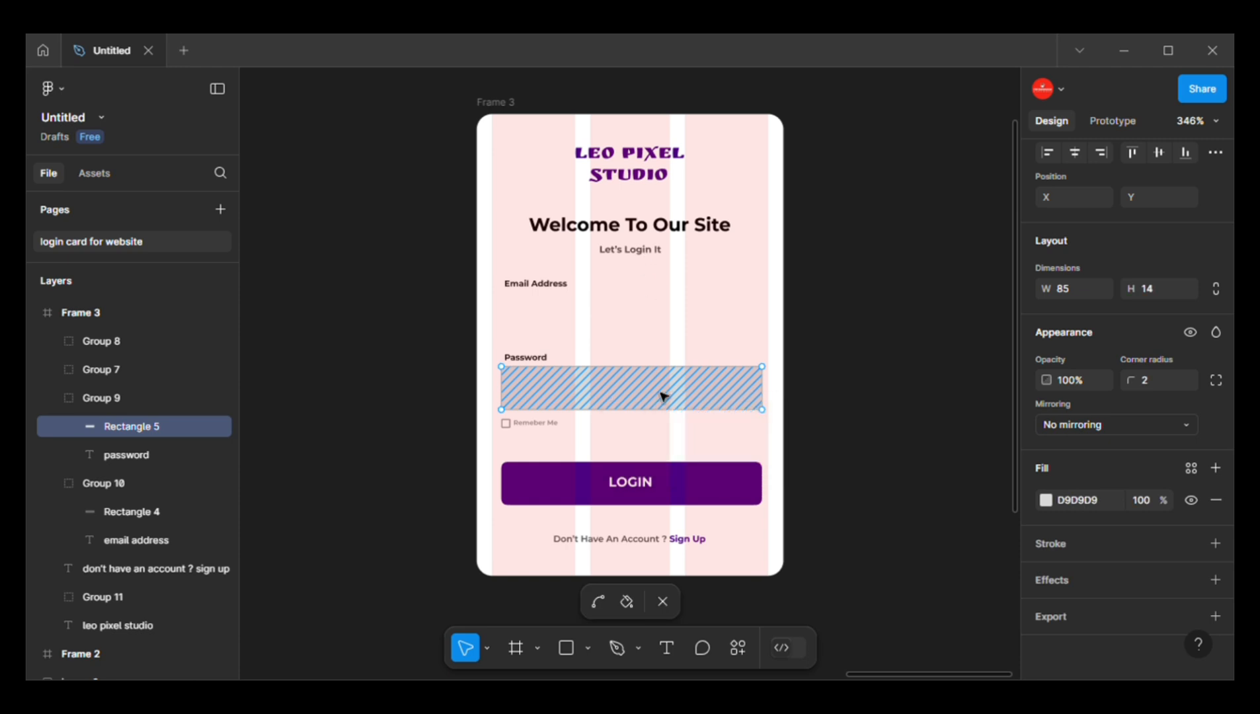
key(Escape)
right_click(672, 391)
key(Down)
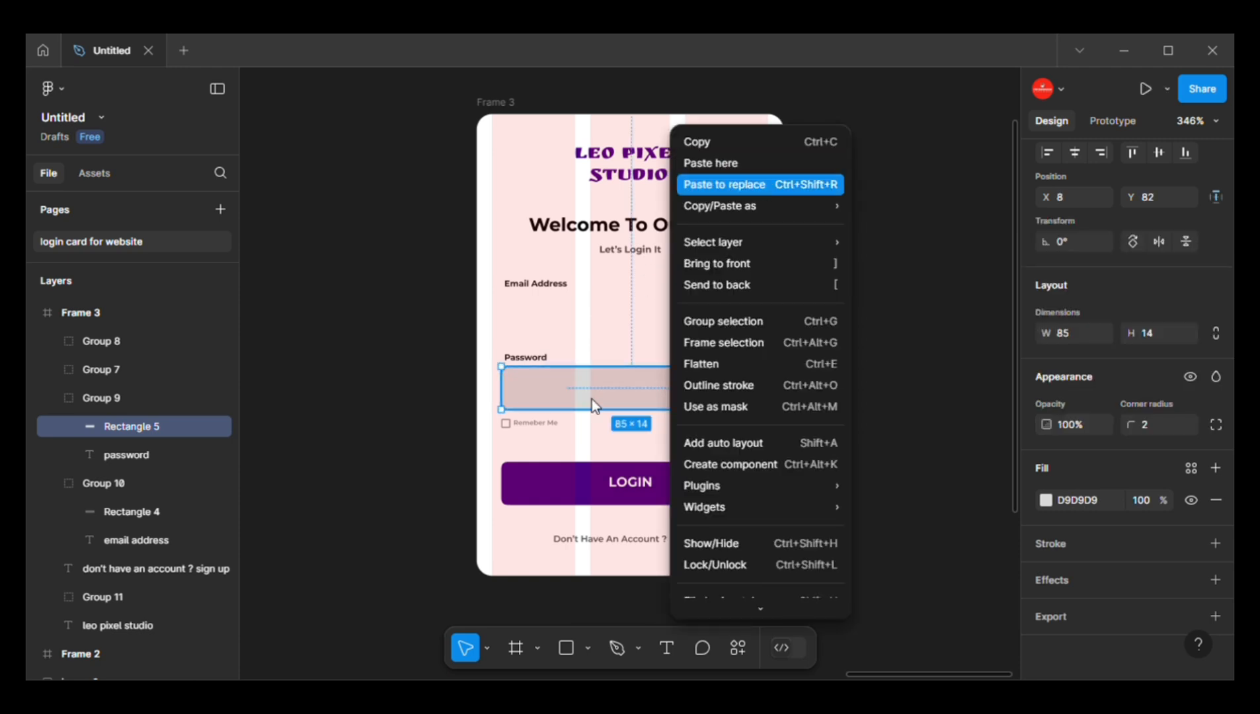
key(Return)
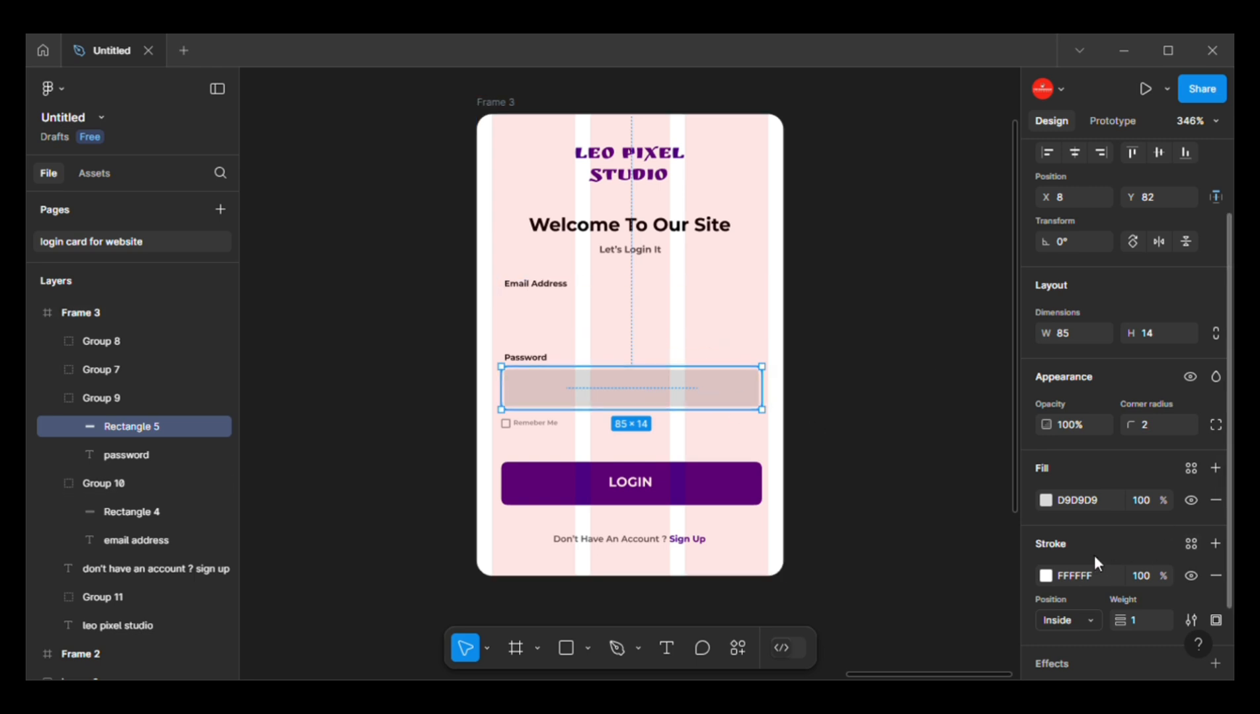
click(1046, 501)
drag(813, 240, 801, 218)
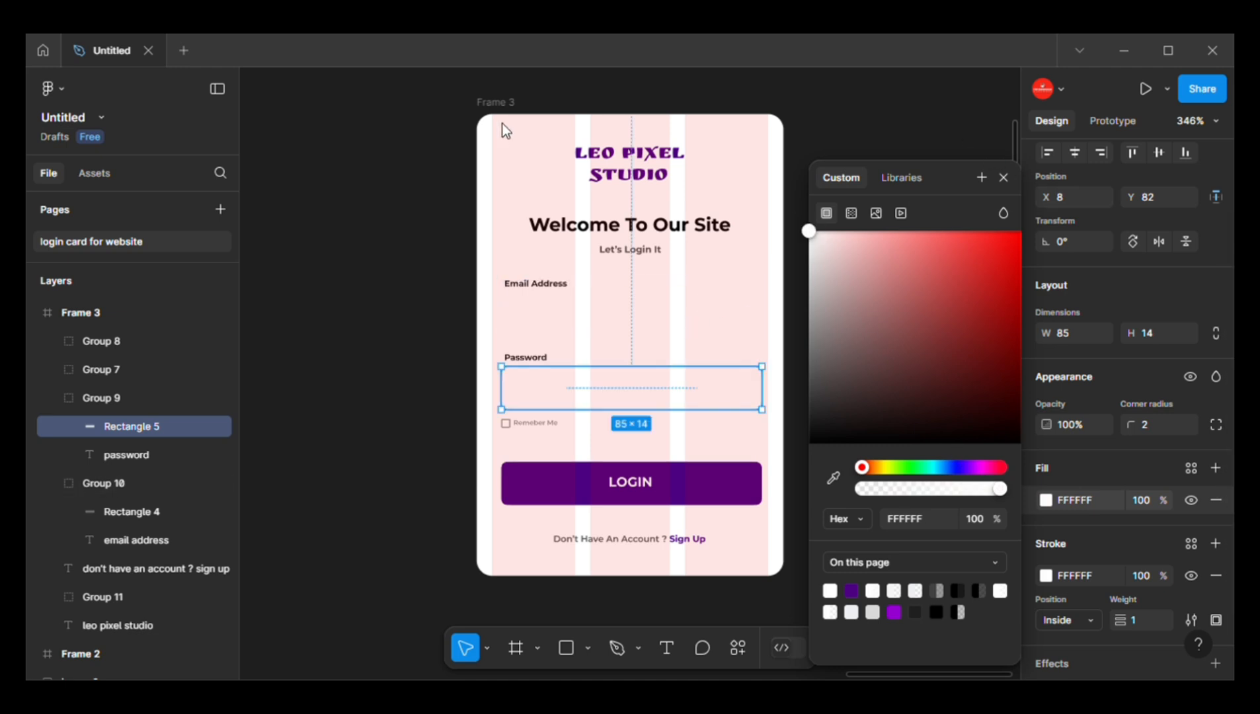
- Try FF9D9D as the card frame's fill colour and undo the change
click(505, 105)
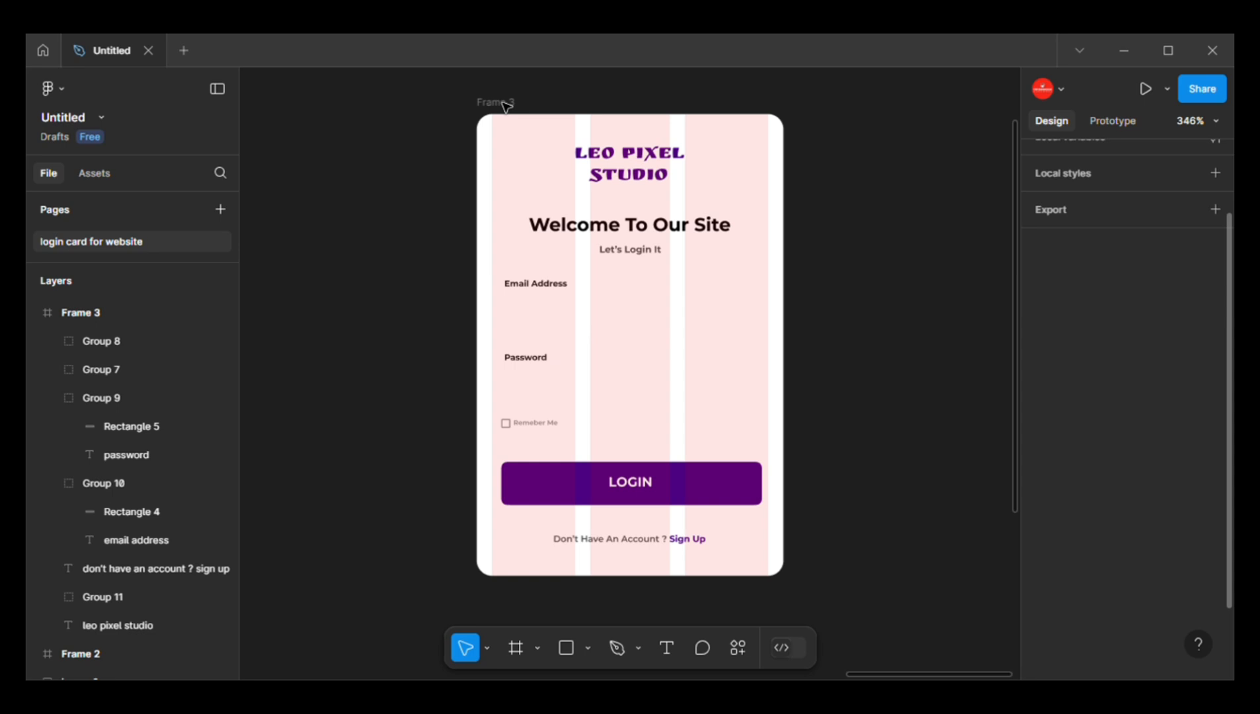
click(504, 105)
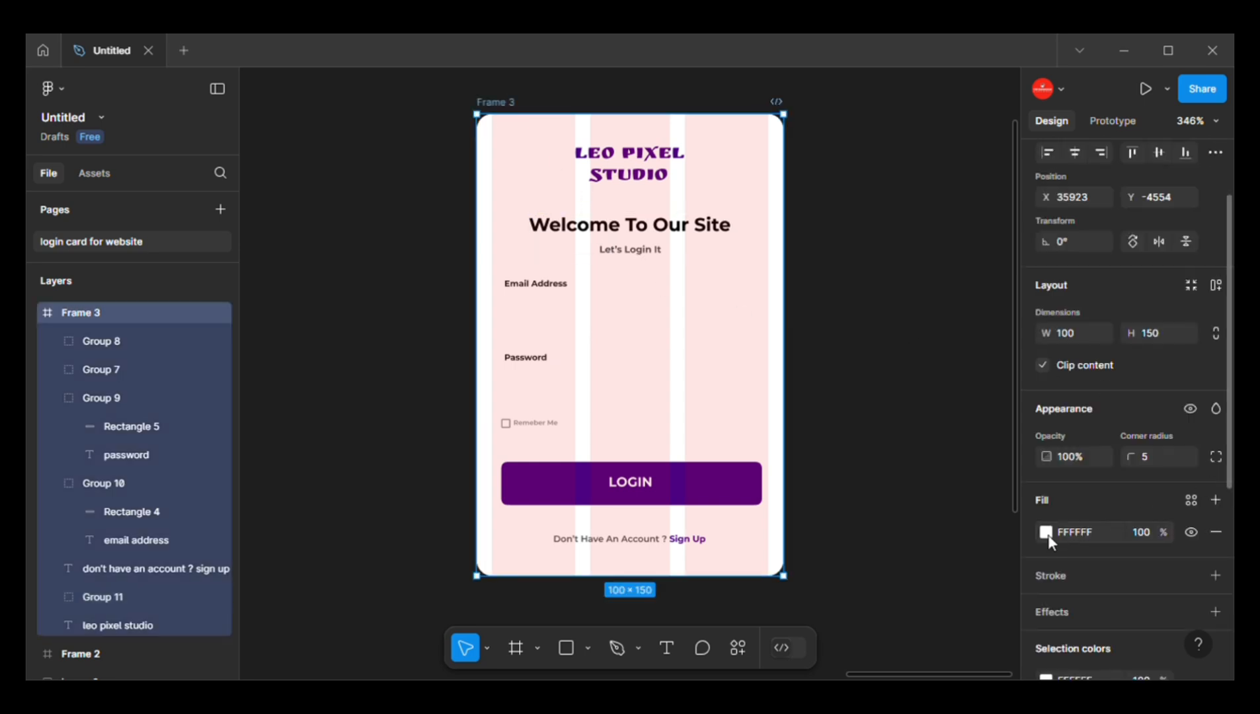
click(1046, 531)
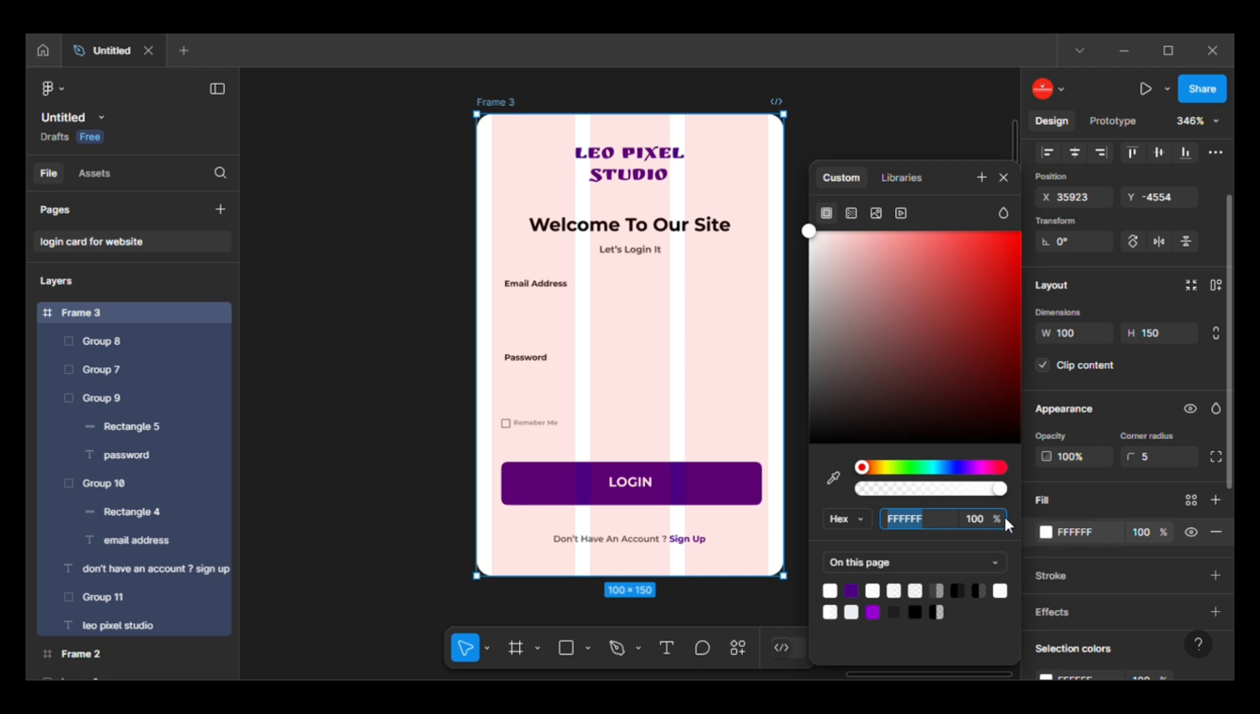
click(892, 230)
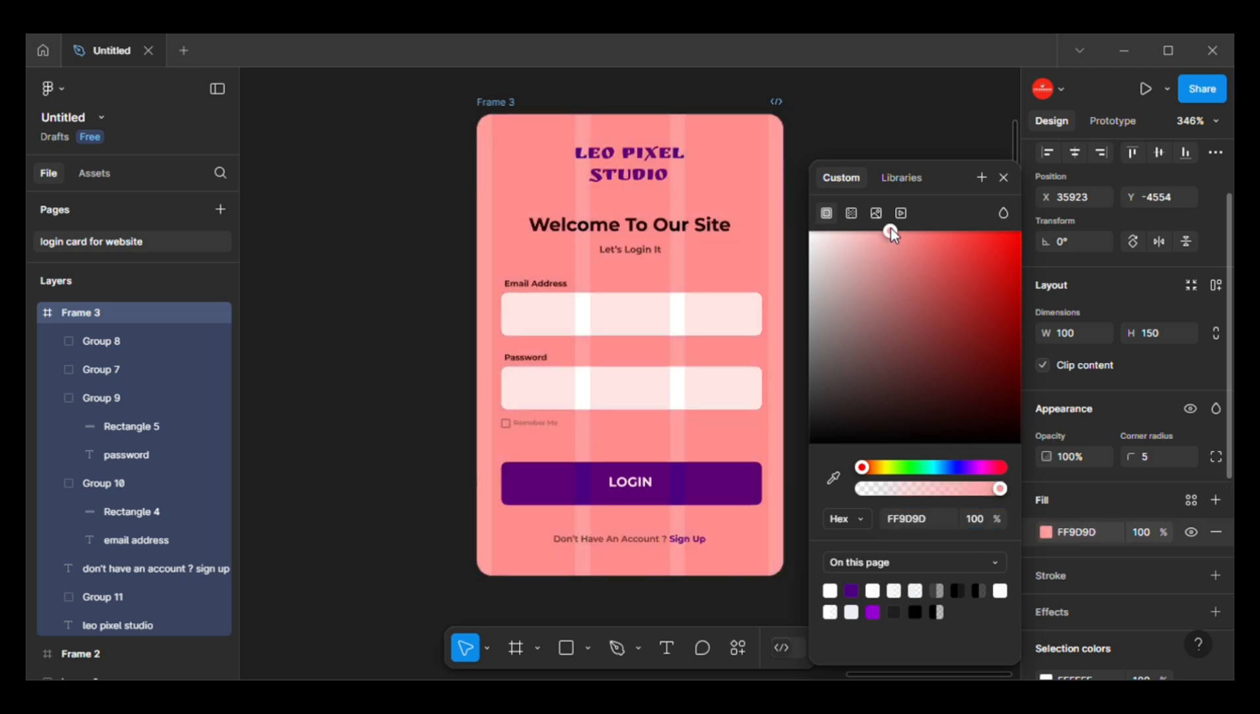
key(ctrl+z)
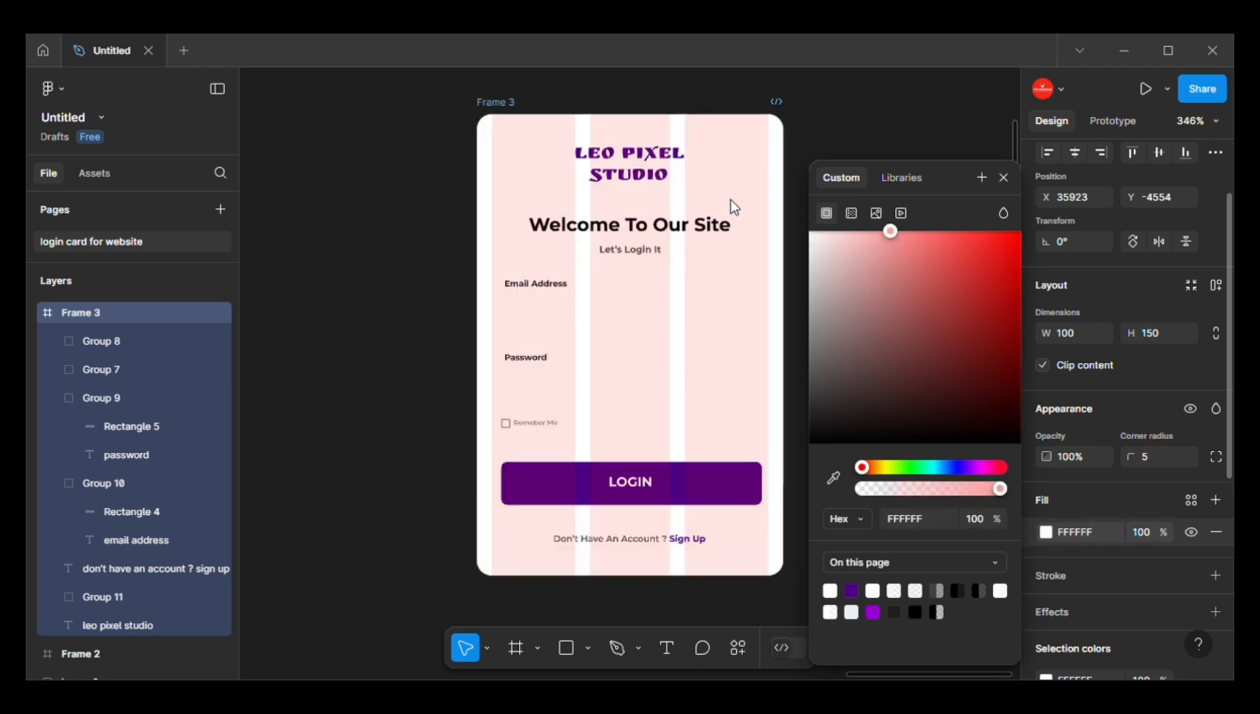
click(1004, 177)
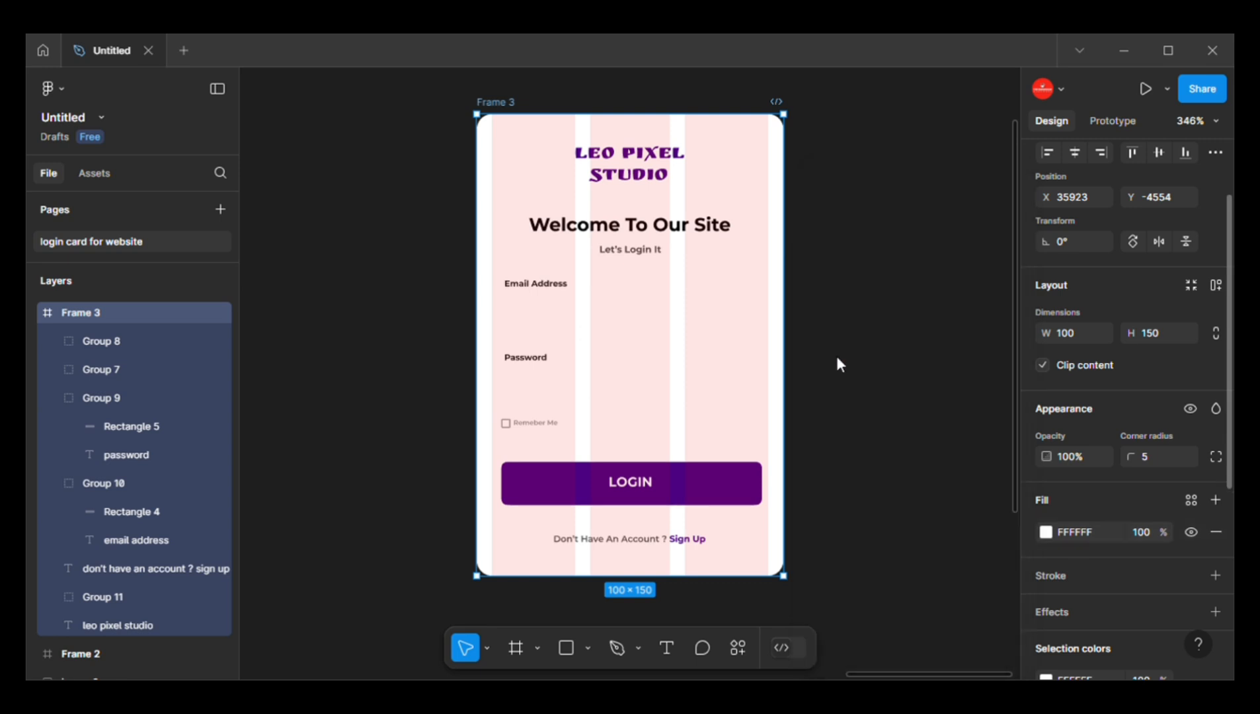
- Add a drop shadow effect to the whole card frame
scroll(850, 361, down, 1)
drag(872, 354, 744, 393)
scroll(744, 389, down, 2)
mouse_move(824, 388)
mouse_down()
mouse_move(813, 387)
mouse_move(843, 375)
mouse_up()
scroll(812, 387, down, 3)
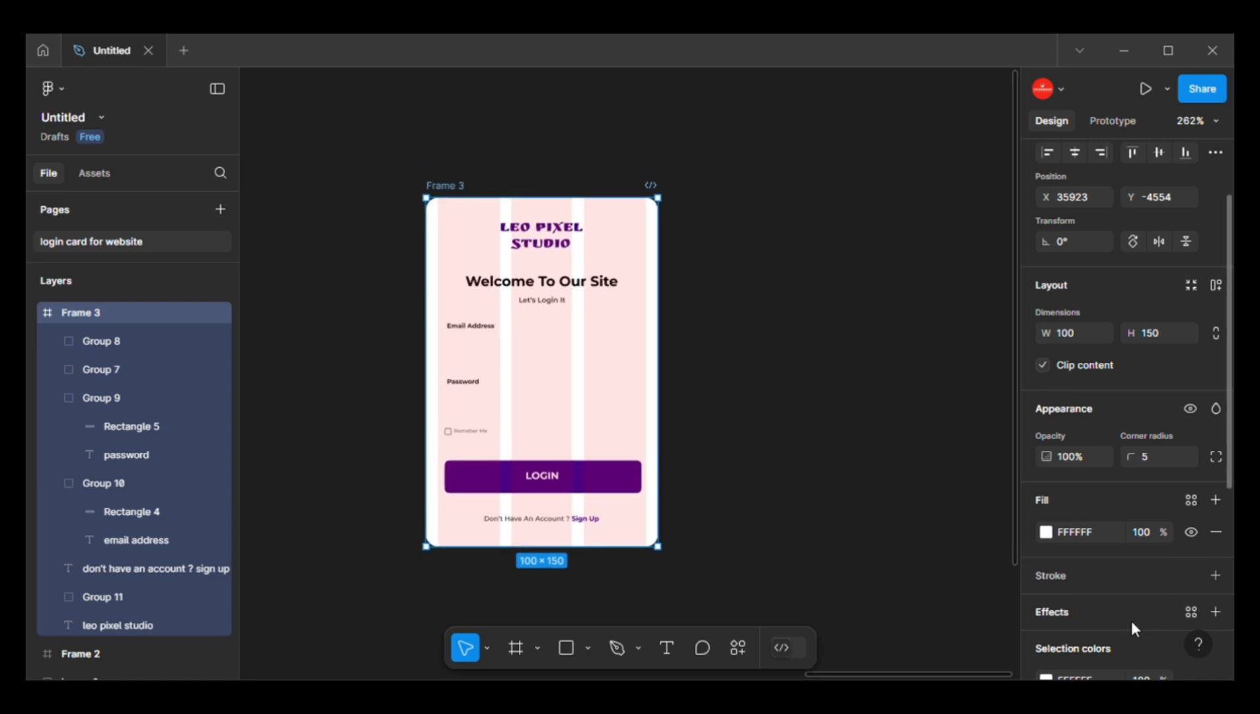
click(1216, 612)
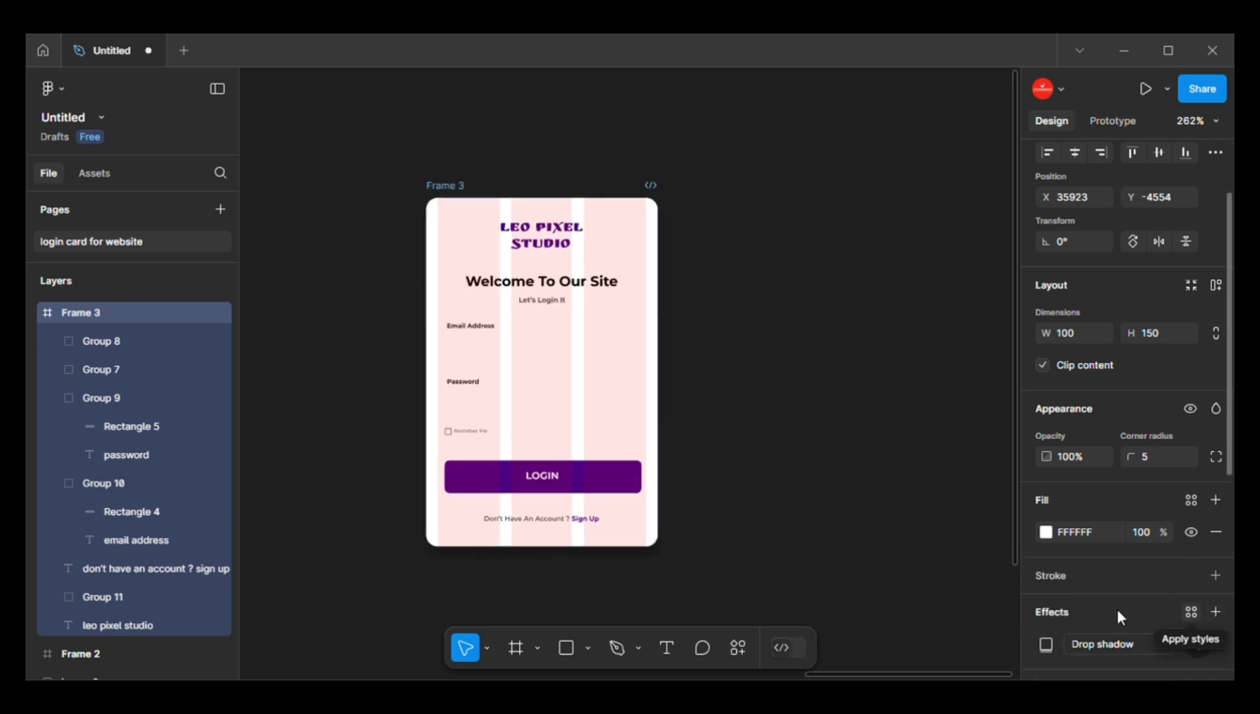
scroll(1193, 543, down, 5)
click(1192, 550)
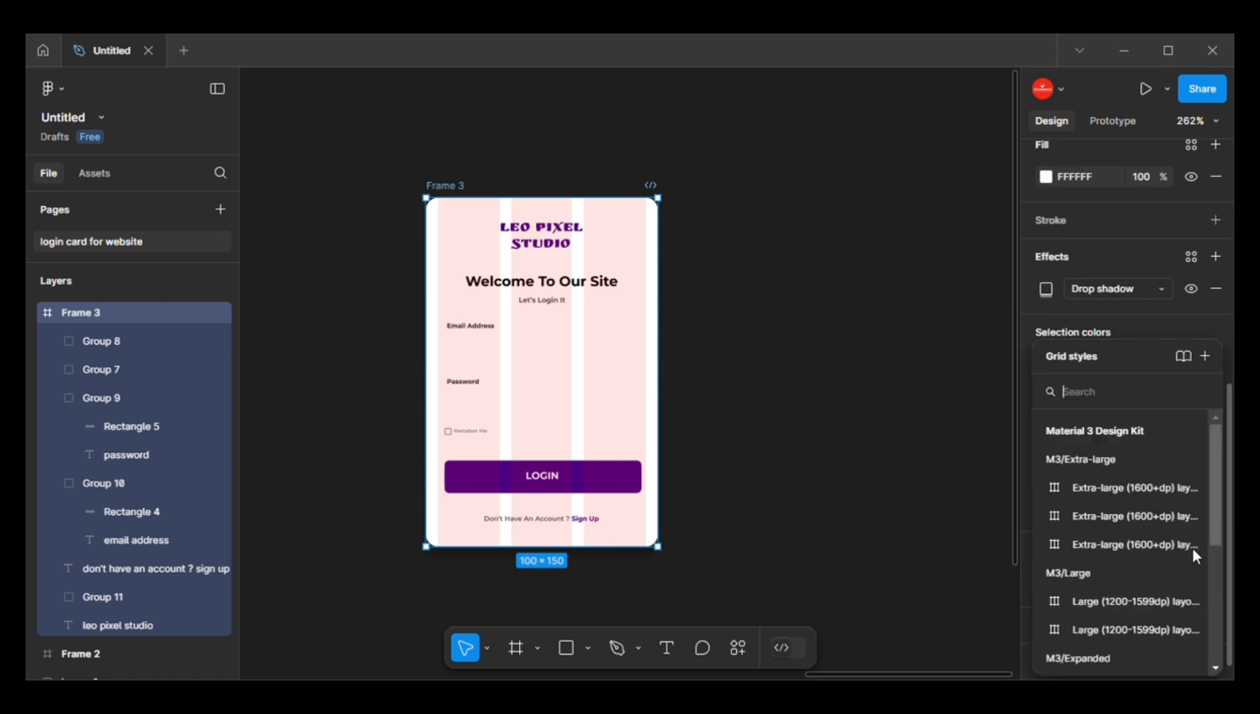
click(1153, 318)
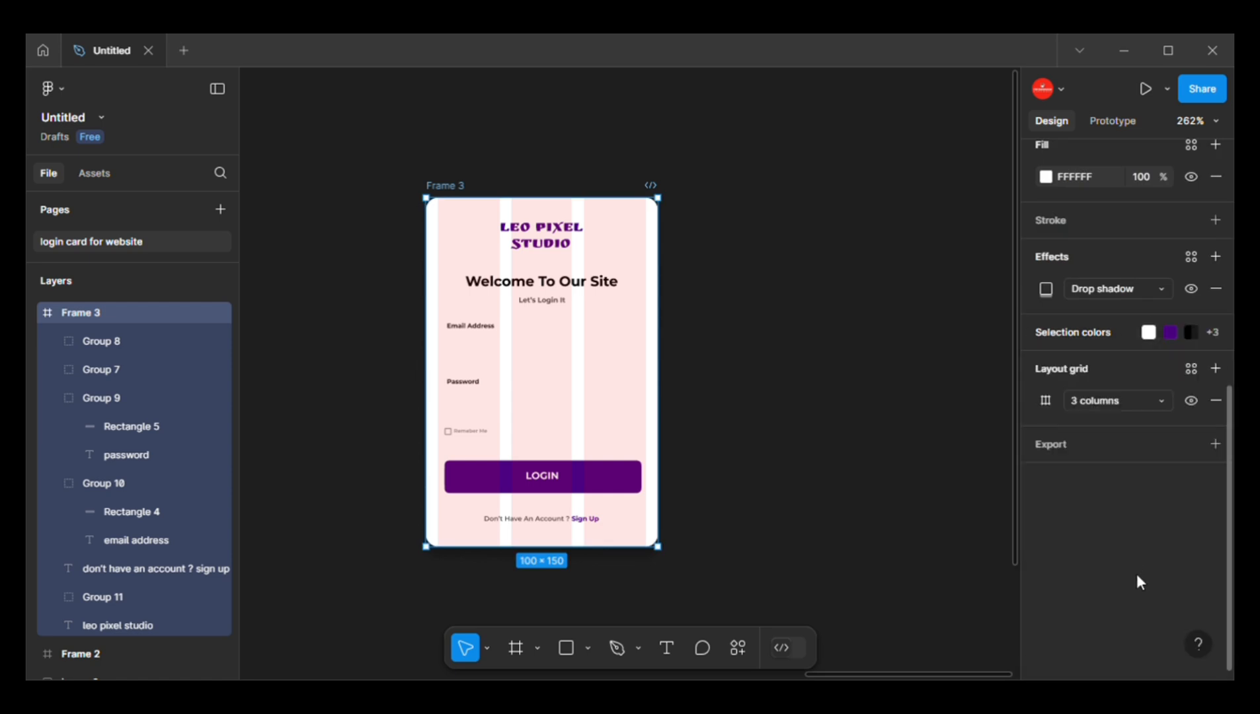
- Replace the card frame's drop shadow with the Blur/Glass effect style
click(1217, 401)
key(ctrl+z)
click(1192, 256)
scroll(899, 513, down, 5)
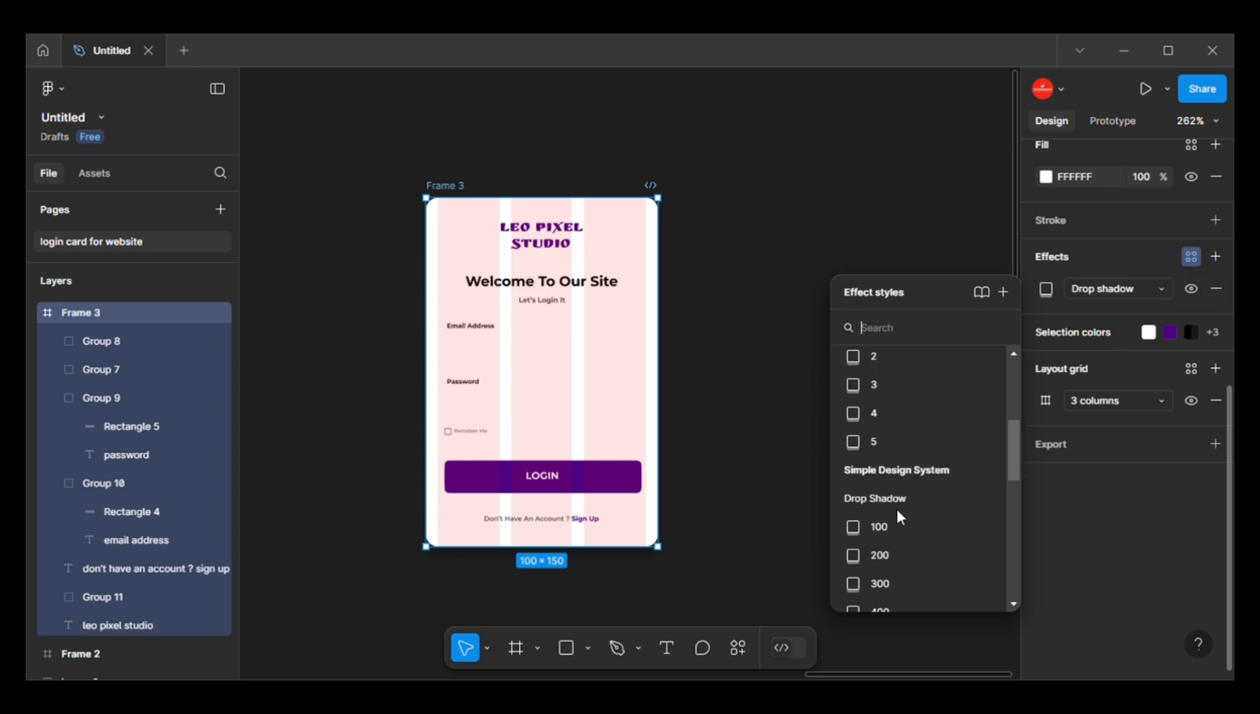
scroll(899, 512, down, 4)
click(889, 514)
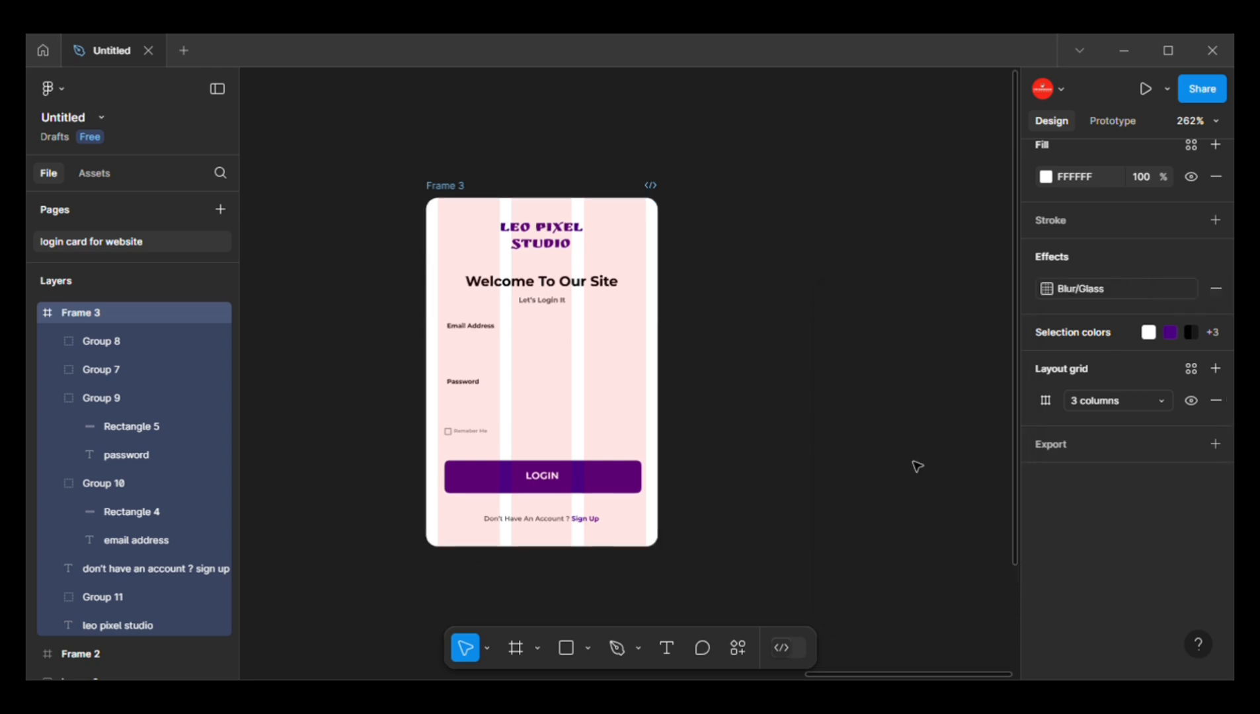
scroll(886, 391, down, 2)
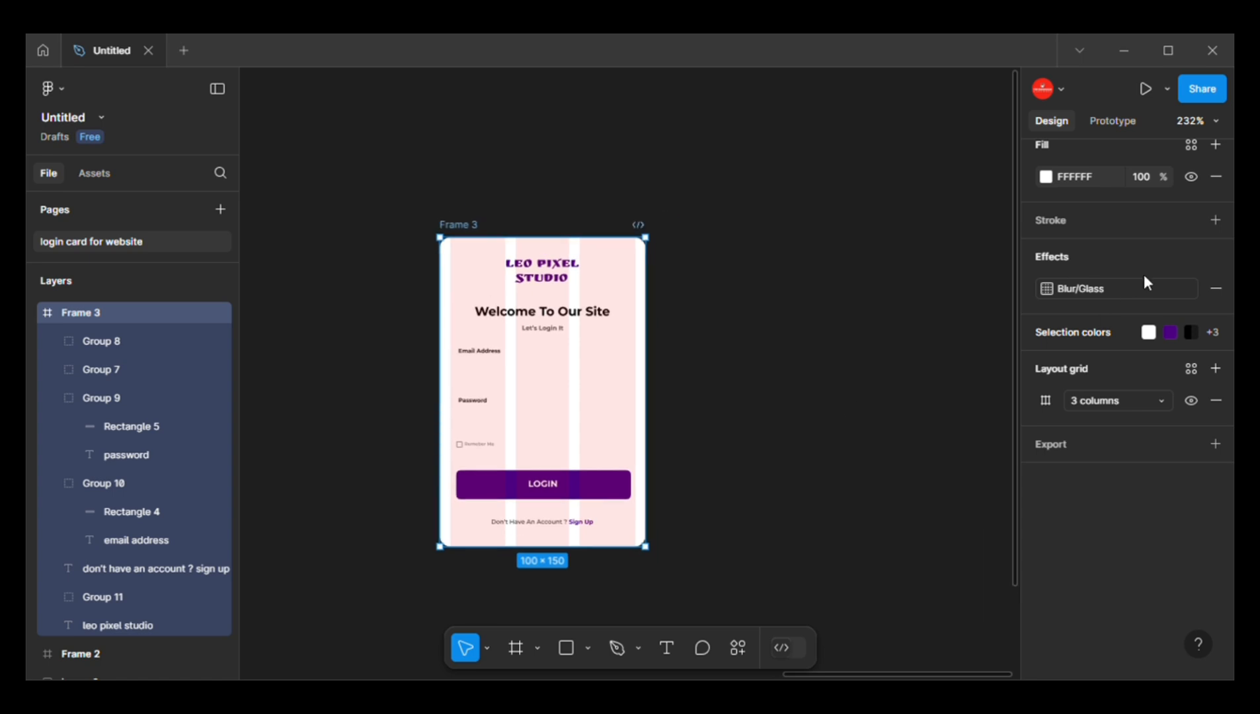
- Set the card frame's fill opacity to 70%
scroll(1145, 281, up, 5)
click(1145, 354)
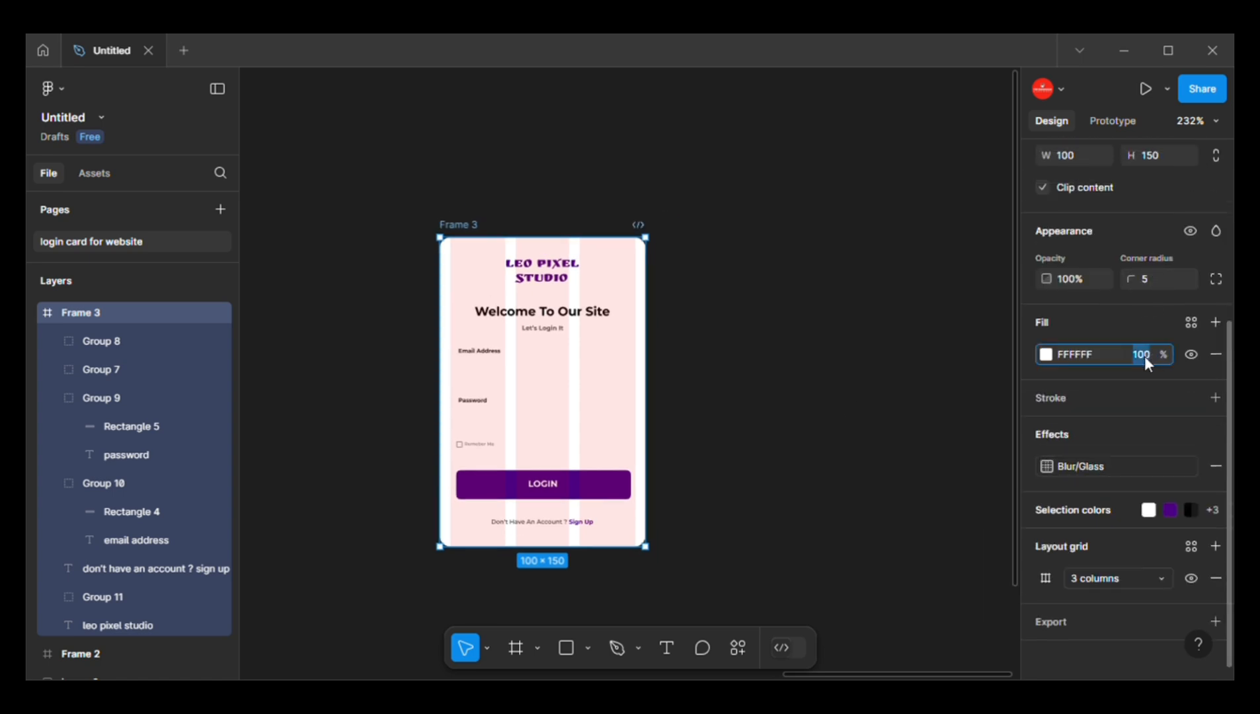
text(70)
click(770, 356)
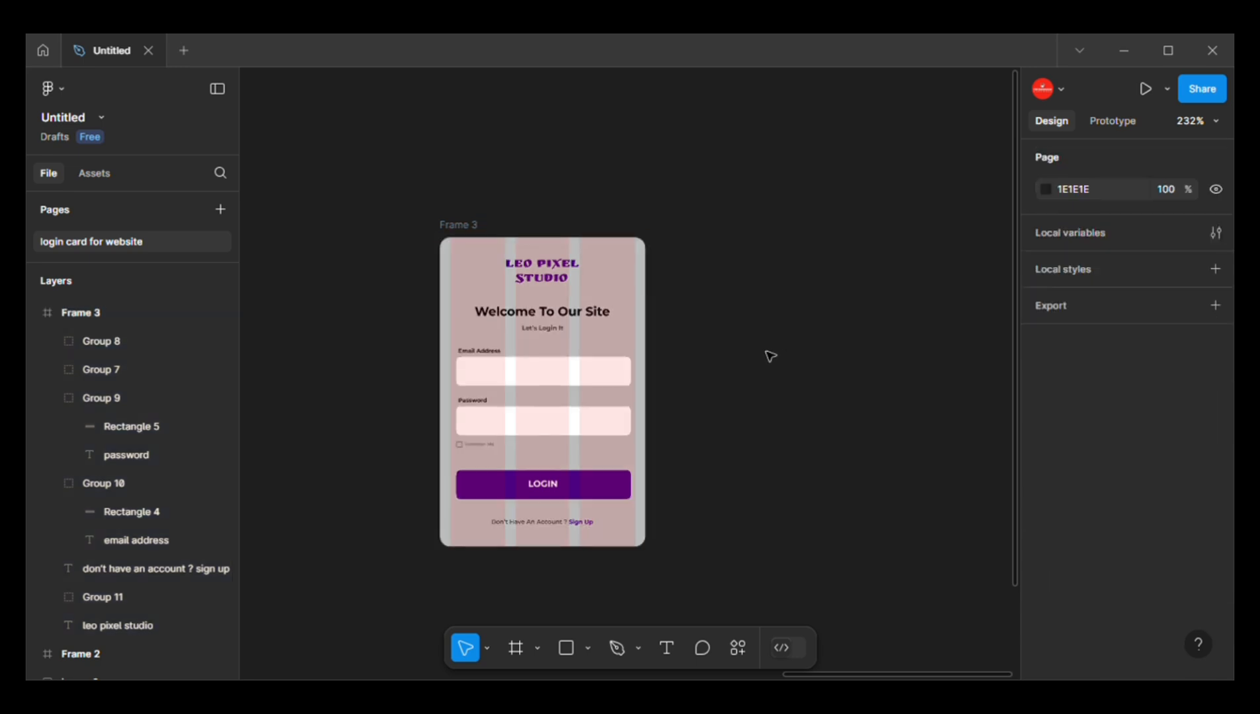
scroll(783, 379, right, 2)
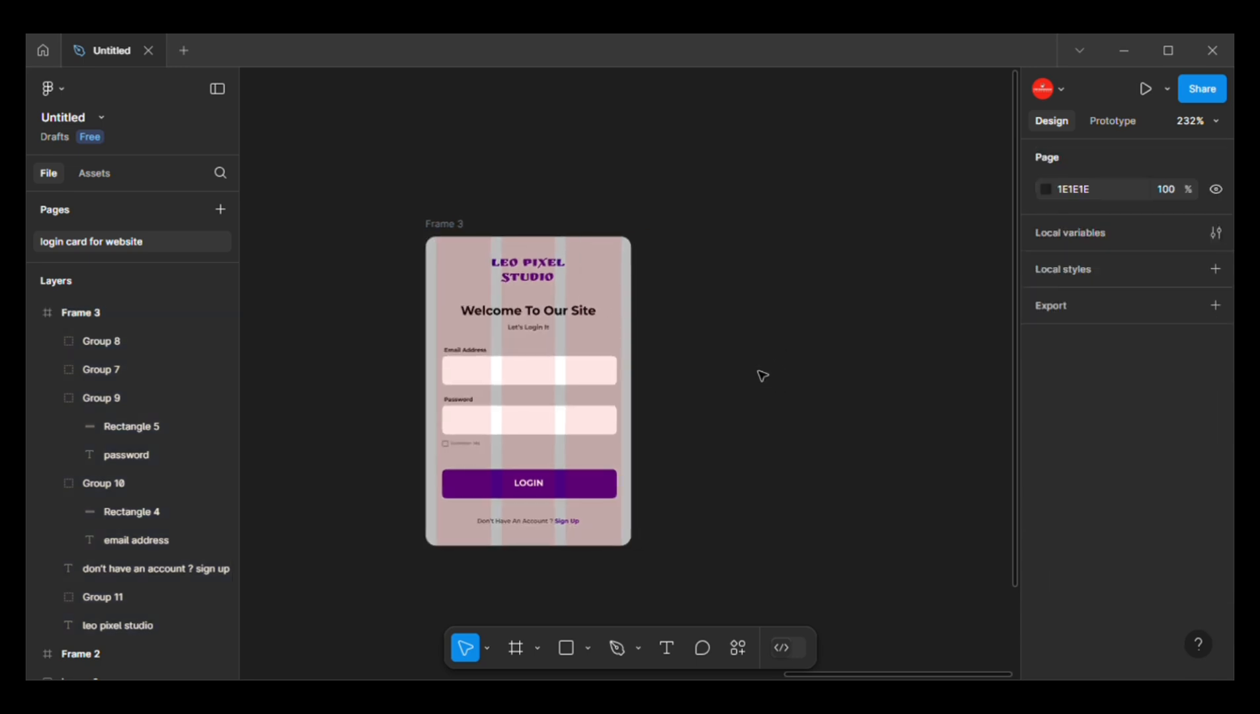
- Draw a new frame of about 270 × 254 beside the login card
scroll(763, 376, down, 2)
drag(810, 372, 641, 368)
scroll(641, 368, down, 3)
scroll(665, 375, left, 1)
key(f)
drag(938, 506, 977, 560)
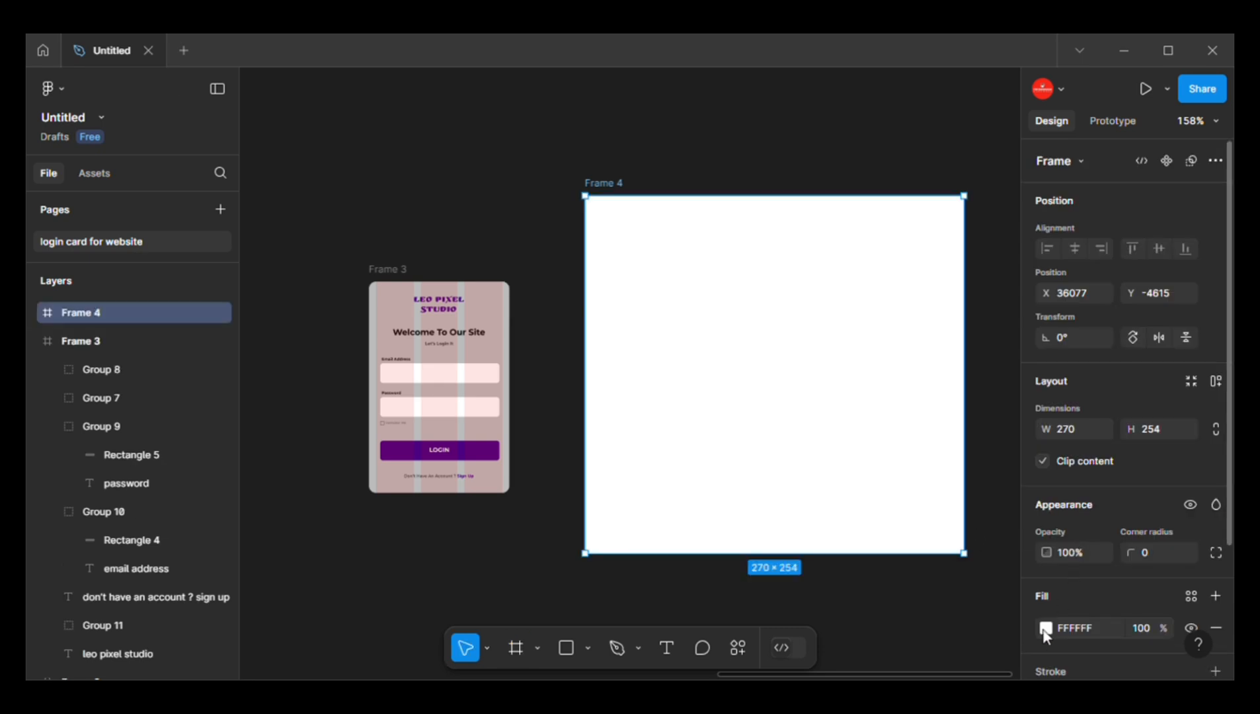
- Fill the new frame with the purple page colour 9400D3
click(1046, 628)
click(895, 612)
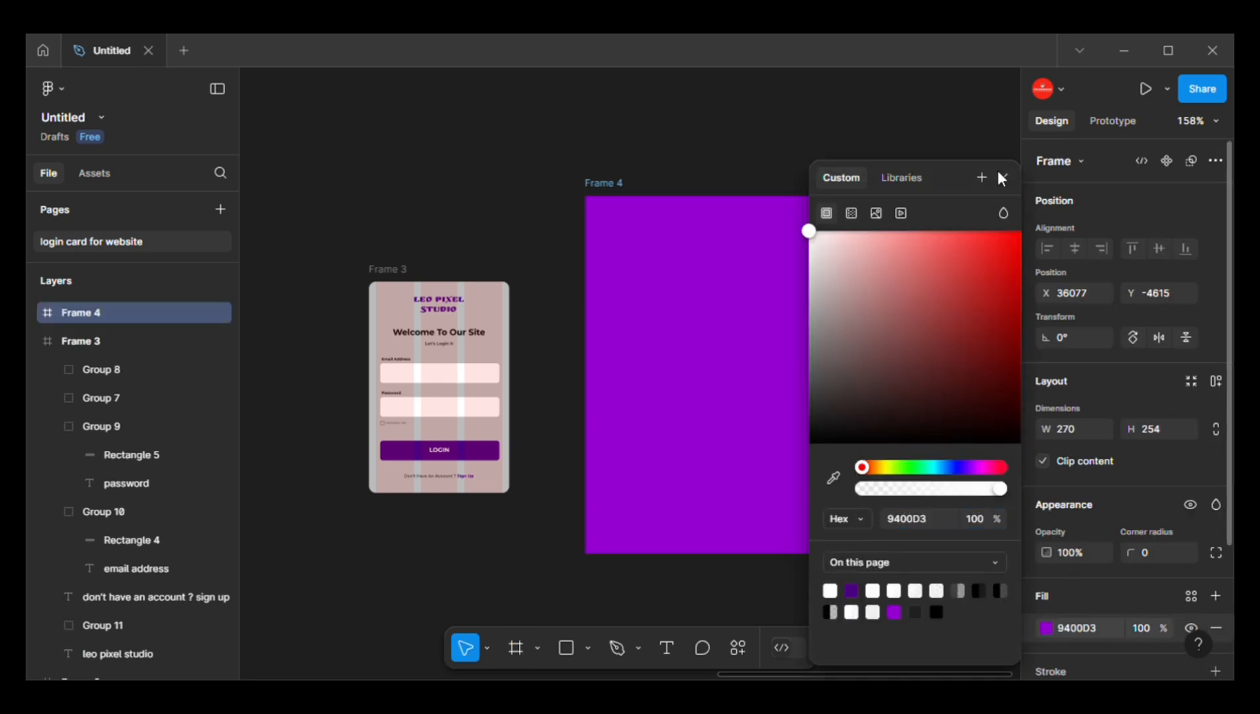
click(1004, 178)
- Move the login card into the purple frame and centre it horizontally and vertically
drag(391, 276, 796, 258)
scroll(706, 261, right, 5)
scroll(603, 318, up, 2)
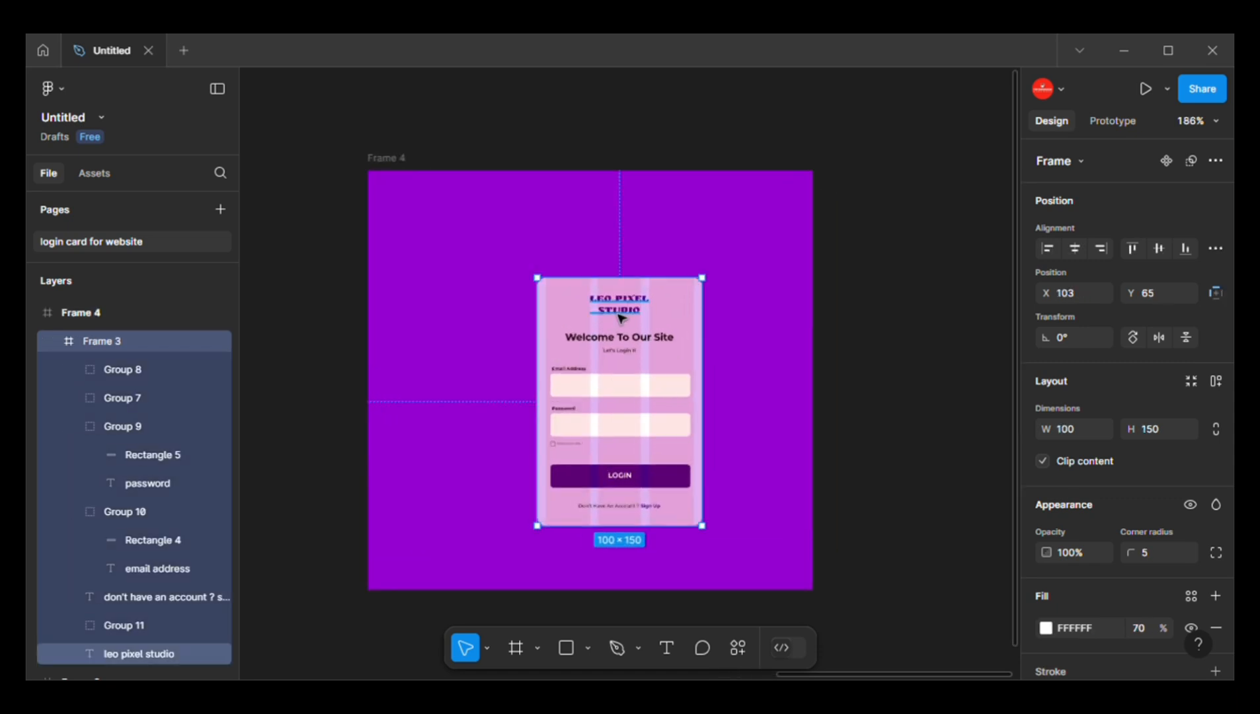
scroll(653, 326, up, 3)
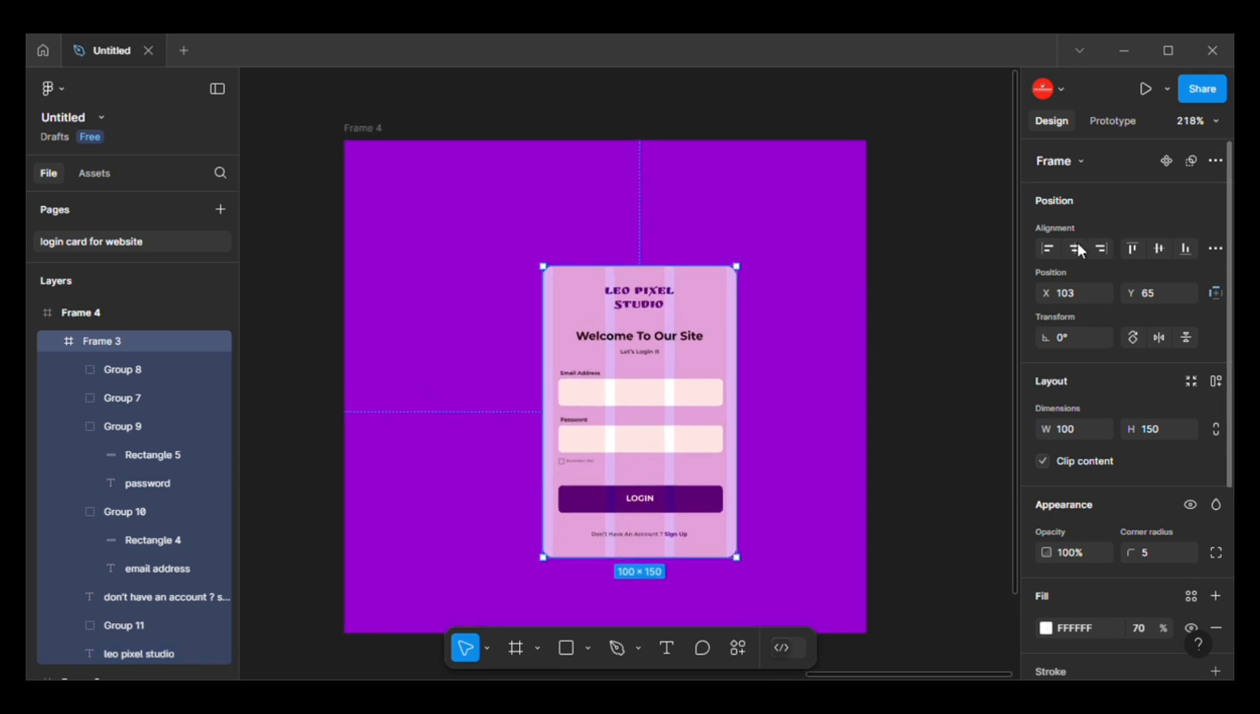
click(1075, 248)
click(1159, 248)
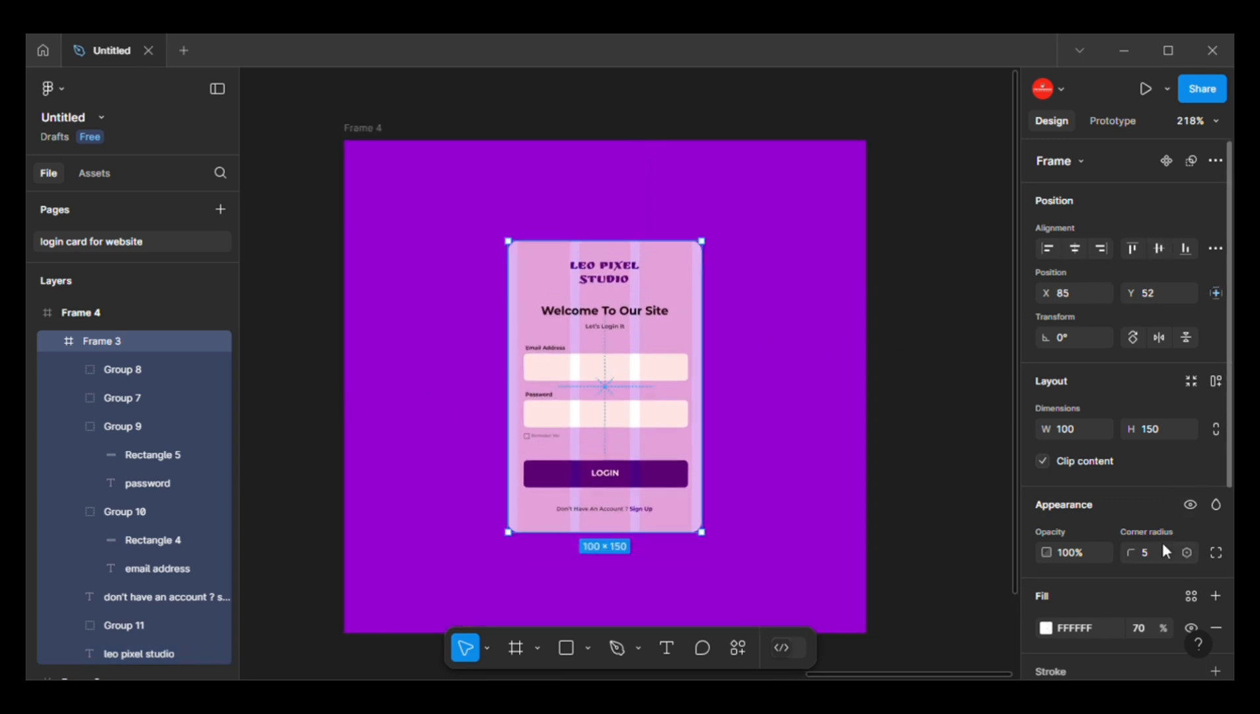
- Hide the card frame's 3-column layout grid
scroll(1161, 540, down, 5)
click(1194, 574)
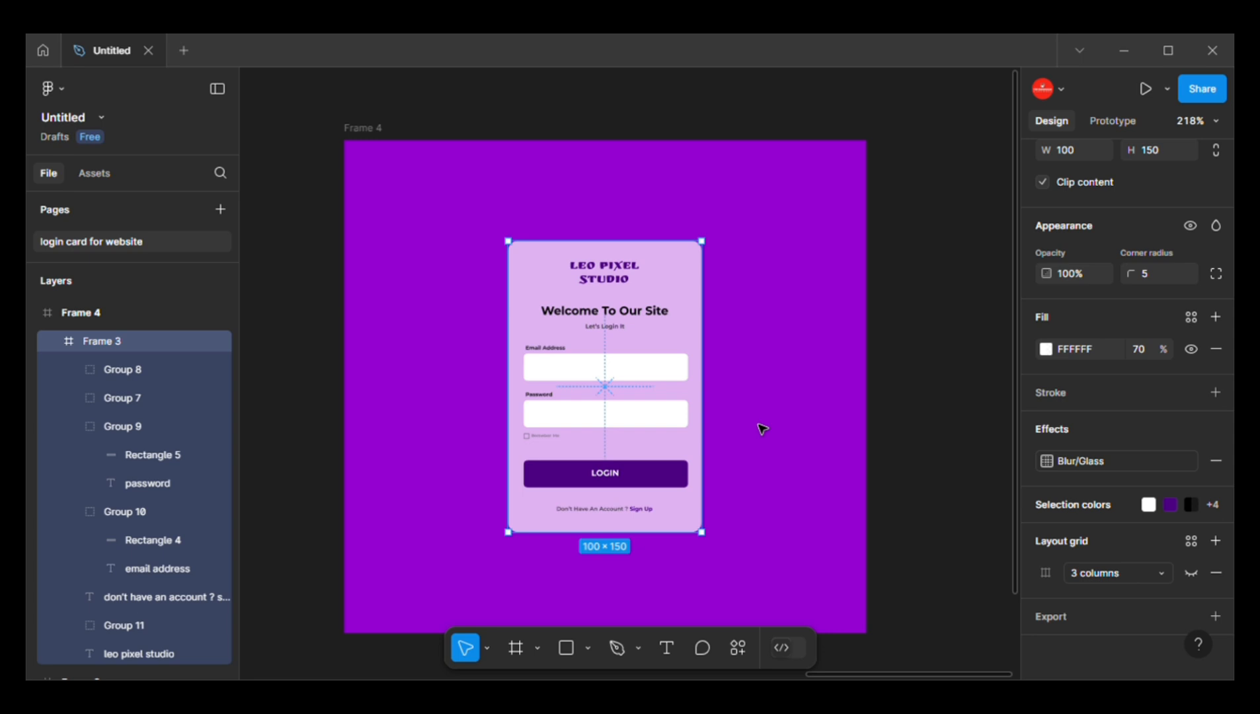
click(796, 426)
scroll(559, 274, left, 1)
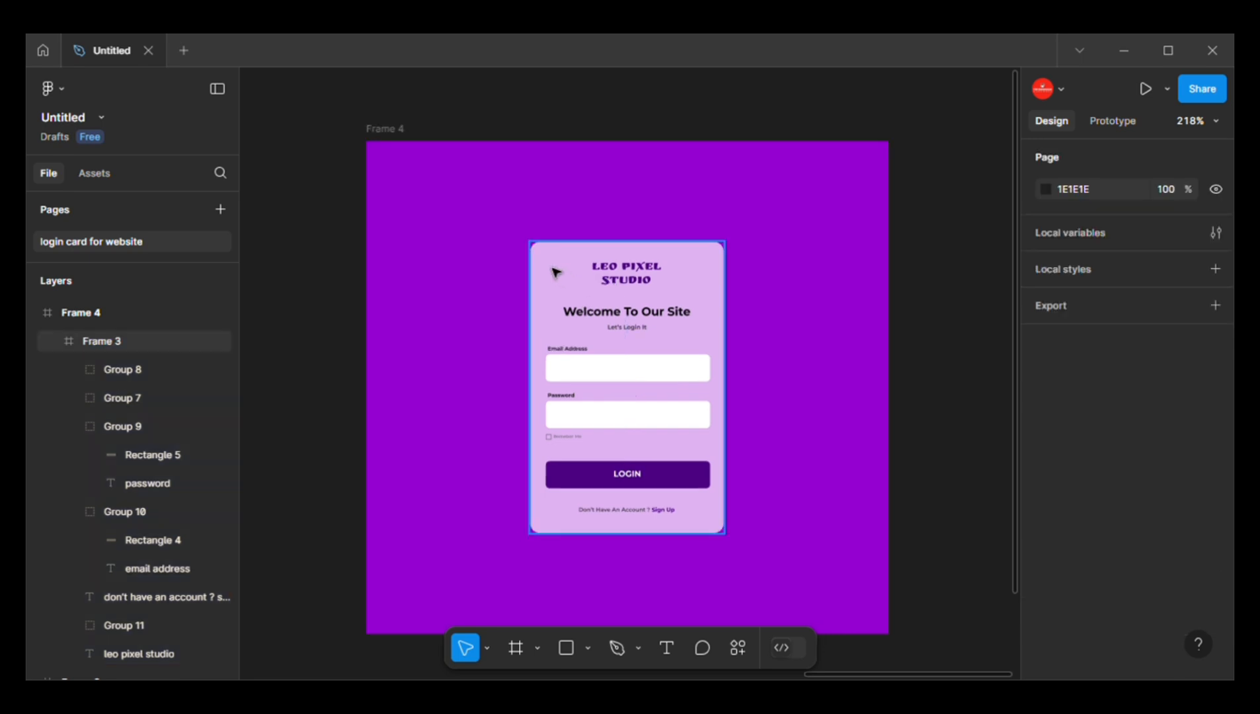
- Lower the opacity of the card frame's FFFFFF fill to 38%
click(556, 272)
scroll(1109, 529, down, 2)
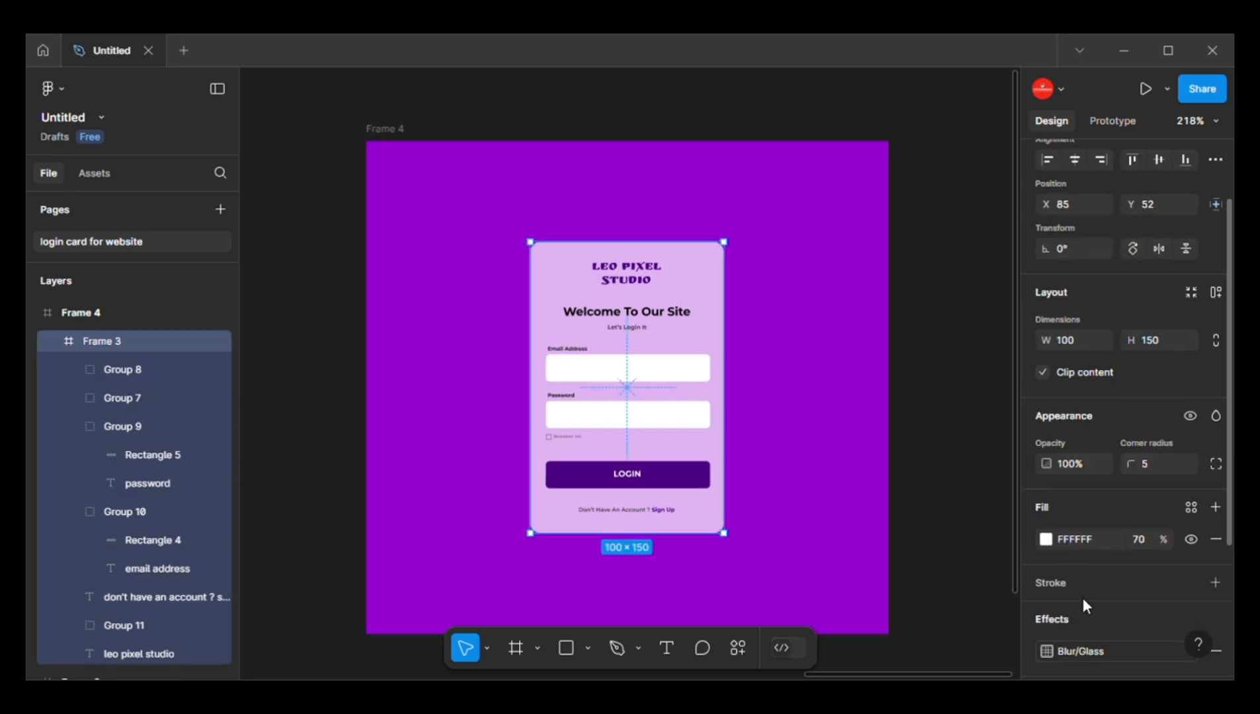
click(1046, 539)
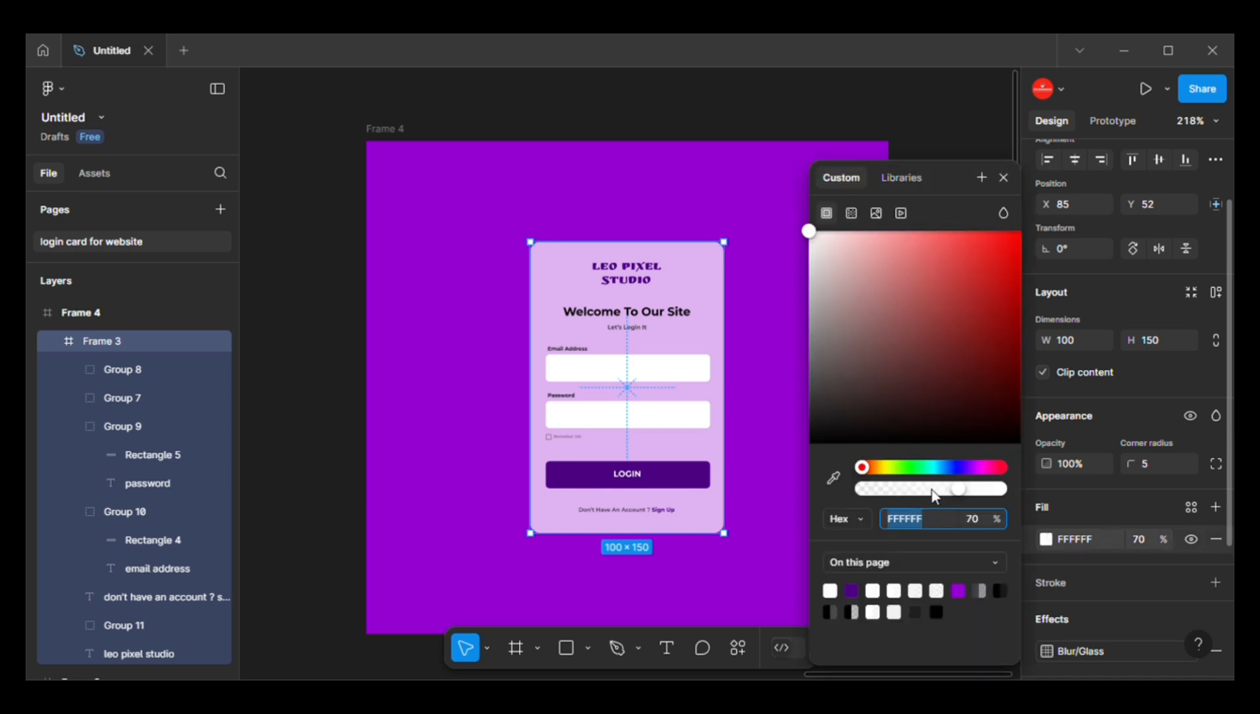
click(917, 489)
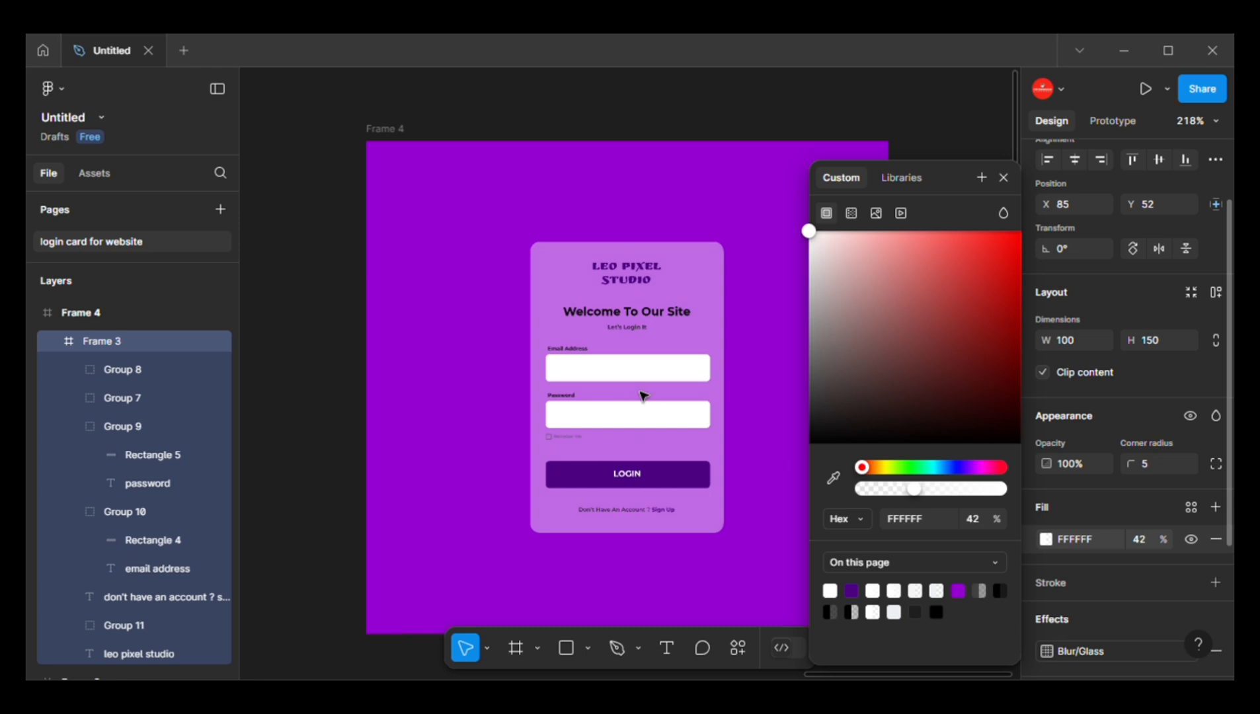
scroll(642, 397, up, 2)
scroll(628, 297, right, 2)
scroll(629, 297, down, 1)
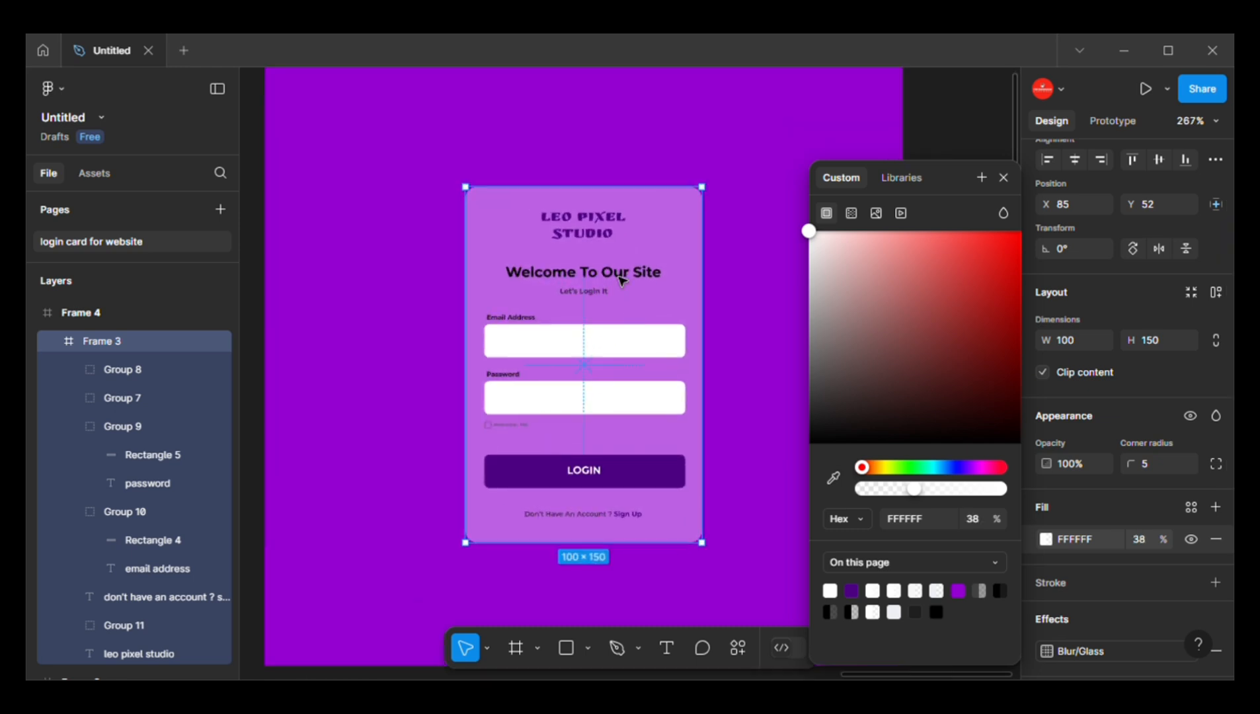
- Recolour the Welcome To Our Site heading to FFFFFF and the Let's Login It line below it to white
click(622, 281)
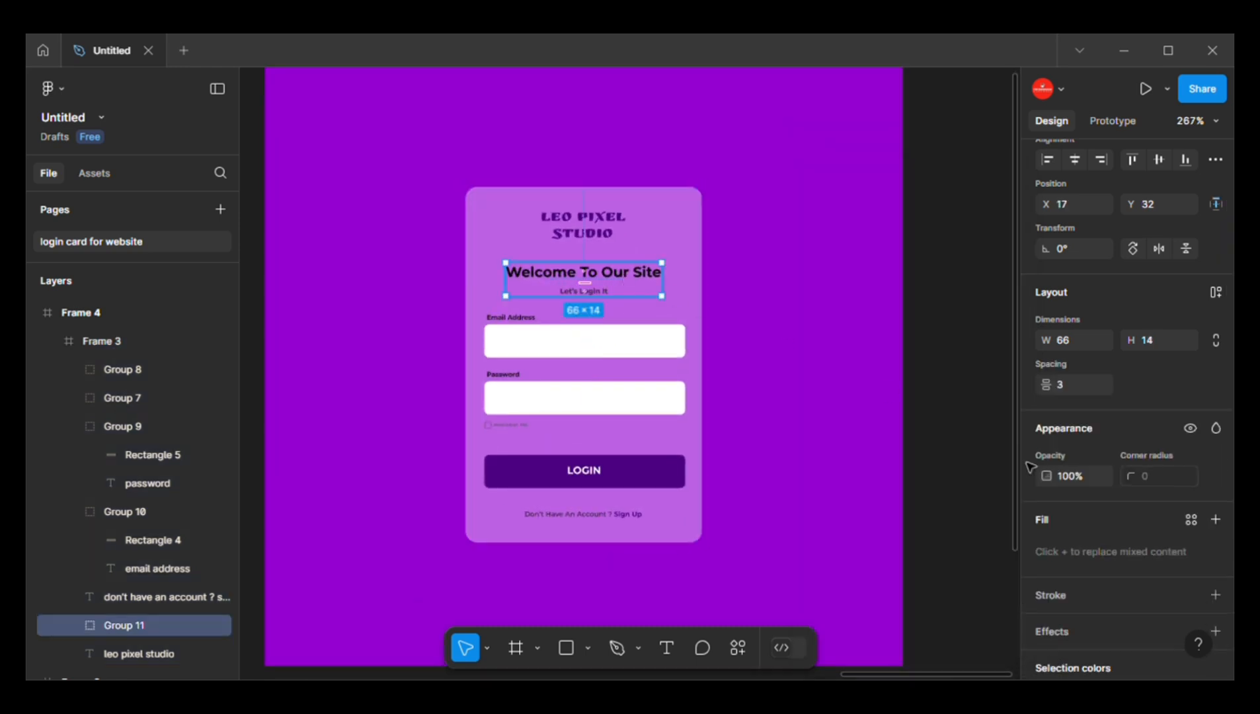
scroll(1098, 582, down, 3)
click(1045, 542)
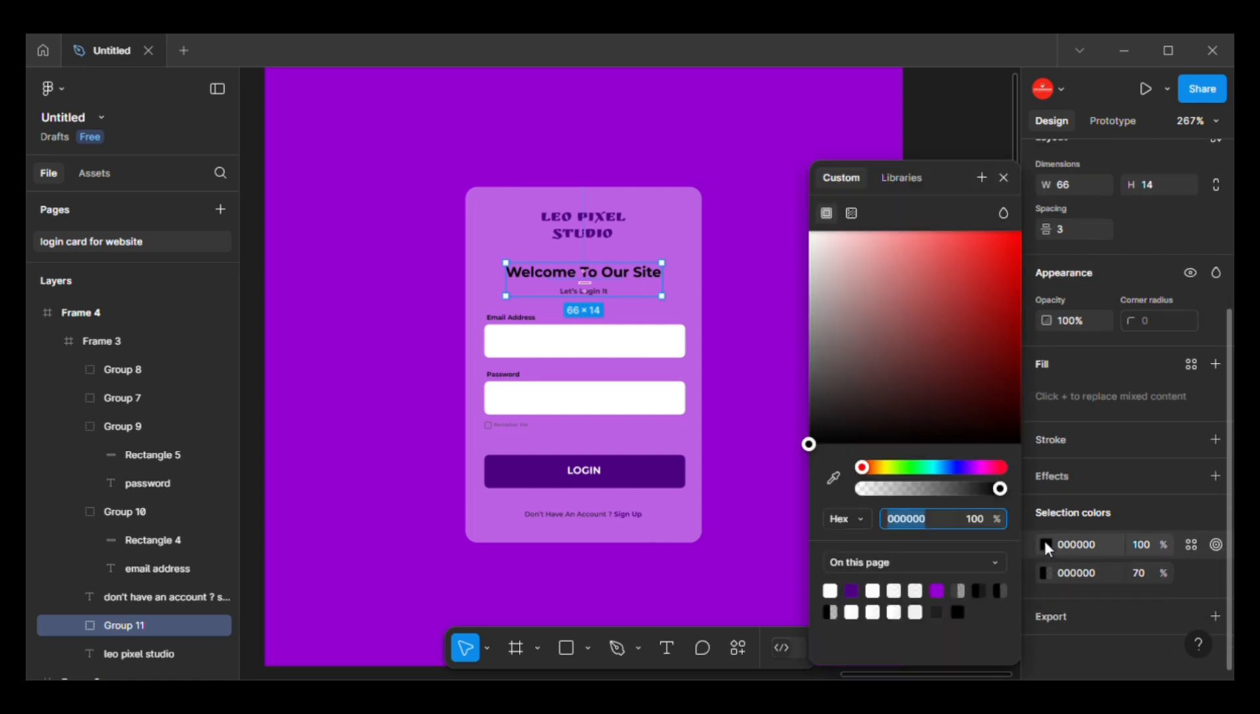
click(823, 232)
click(808, 231)
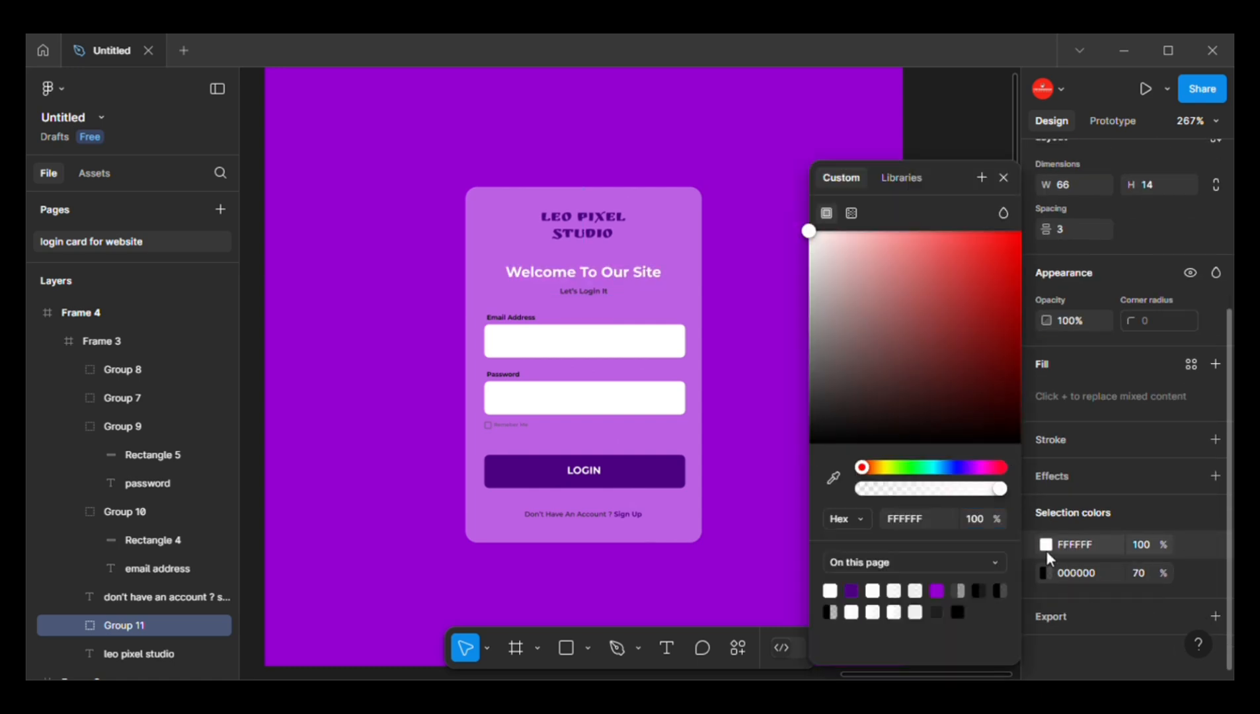
click(1044, 572)
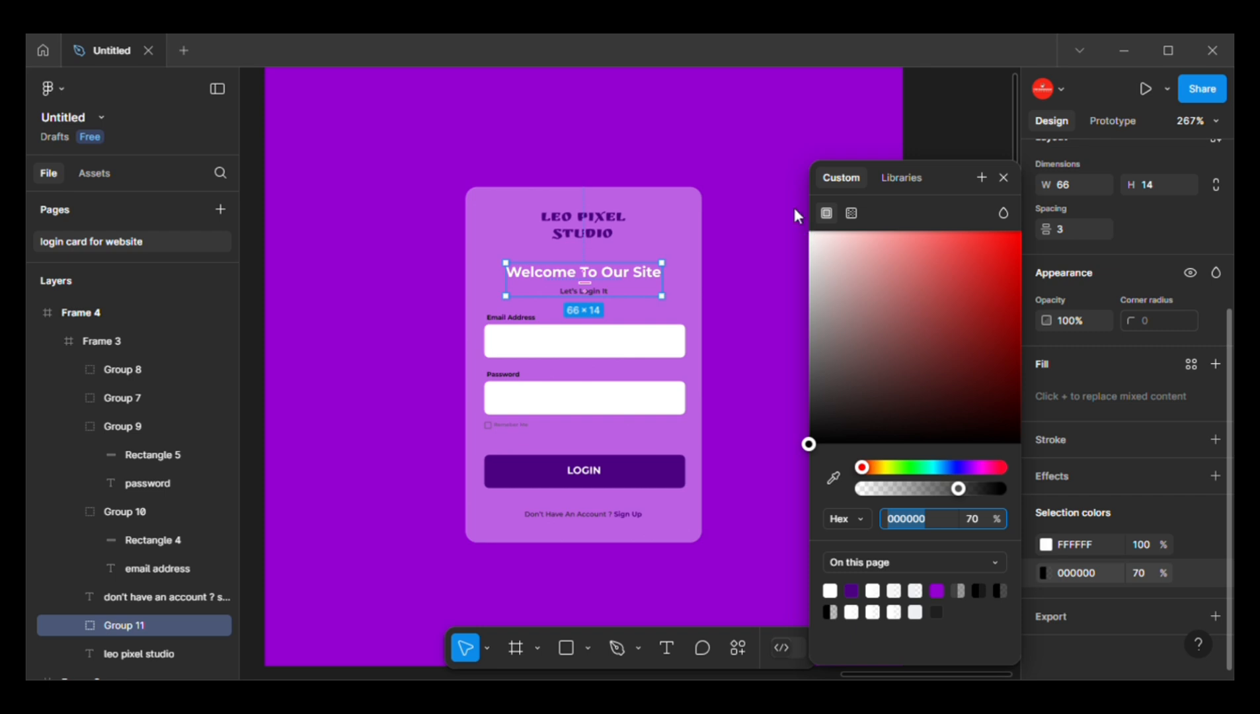
drag(816, 234, 781, 188)
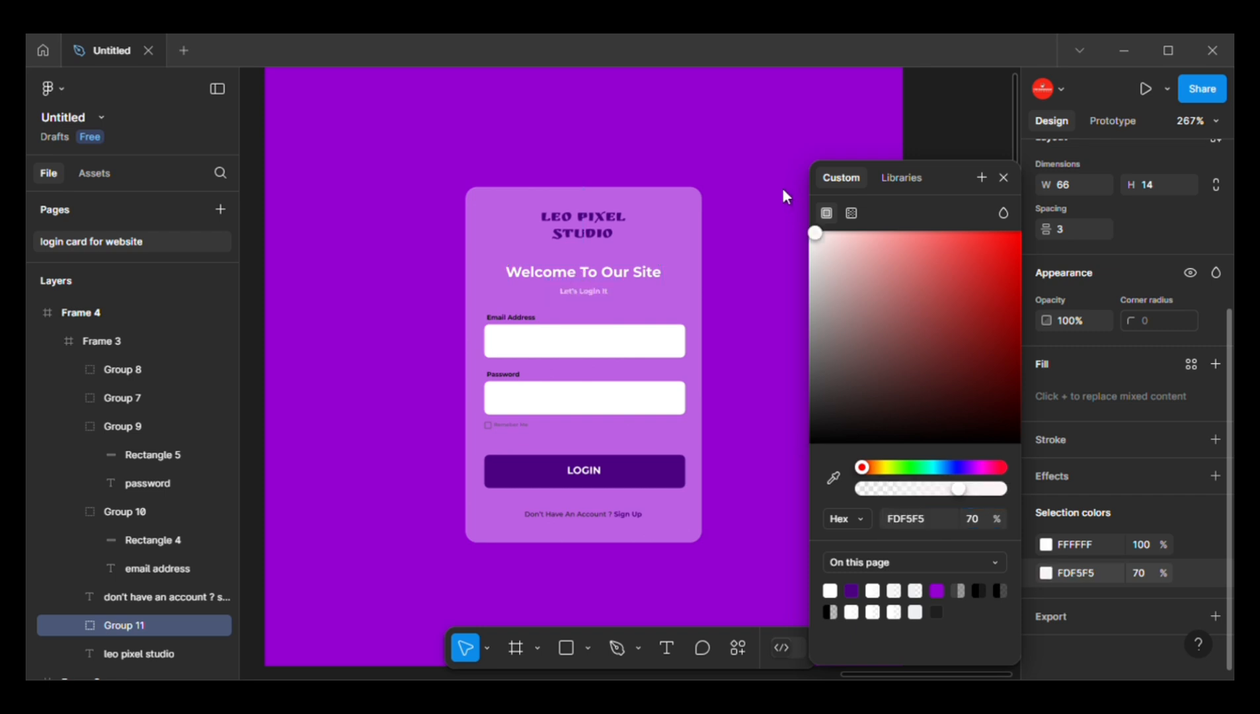
- Change the Email Address and Password labels together to FFFFFF, keeping 90% opacity
click(507, 328)
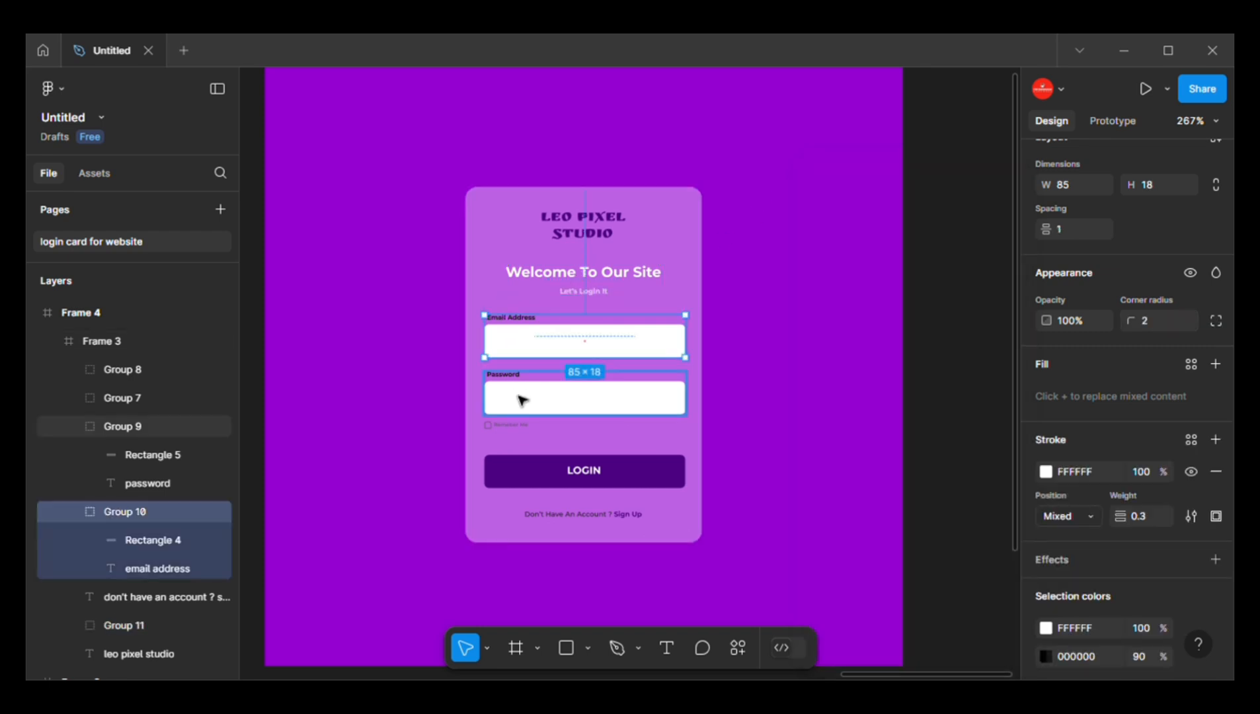
shift+click(522, 400)
scroll(1138, 595, down, 3)
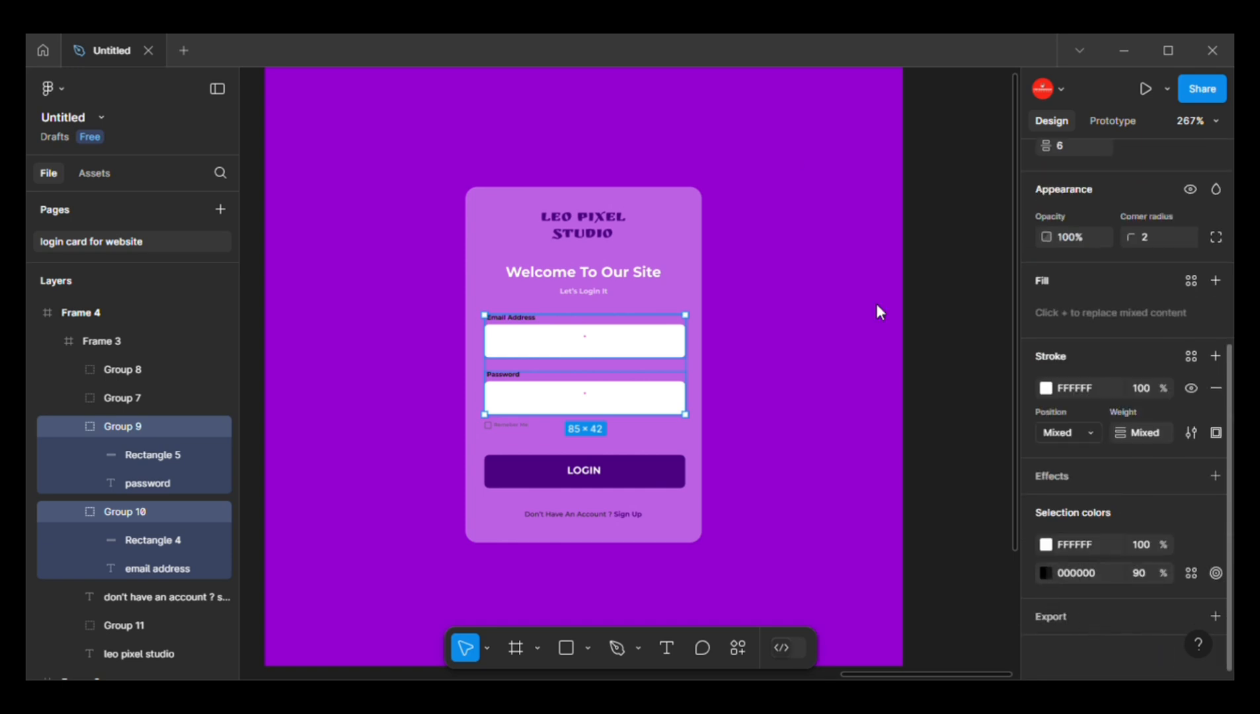
click(1046, 573)
drag(808, 439, 765, 258)
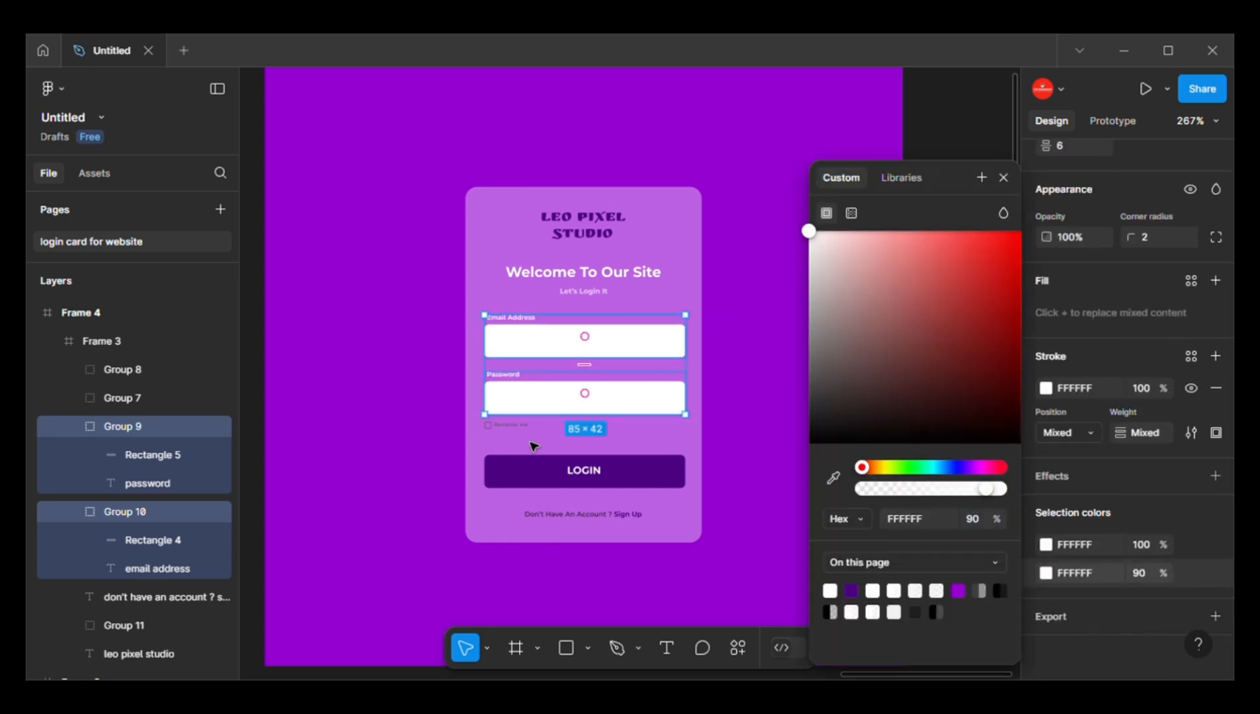
- Recolour the LEO PIXEL STUDIO title to FFFFFF by sampling the white of an input field
click(591, 236)
key(i)
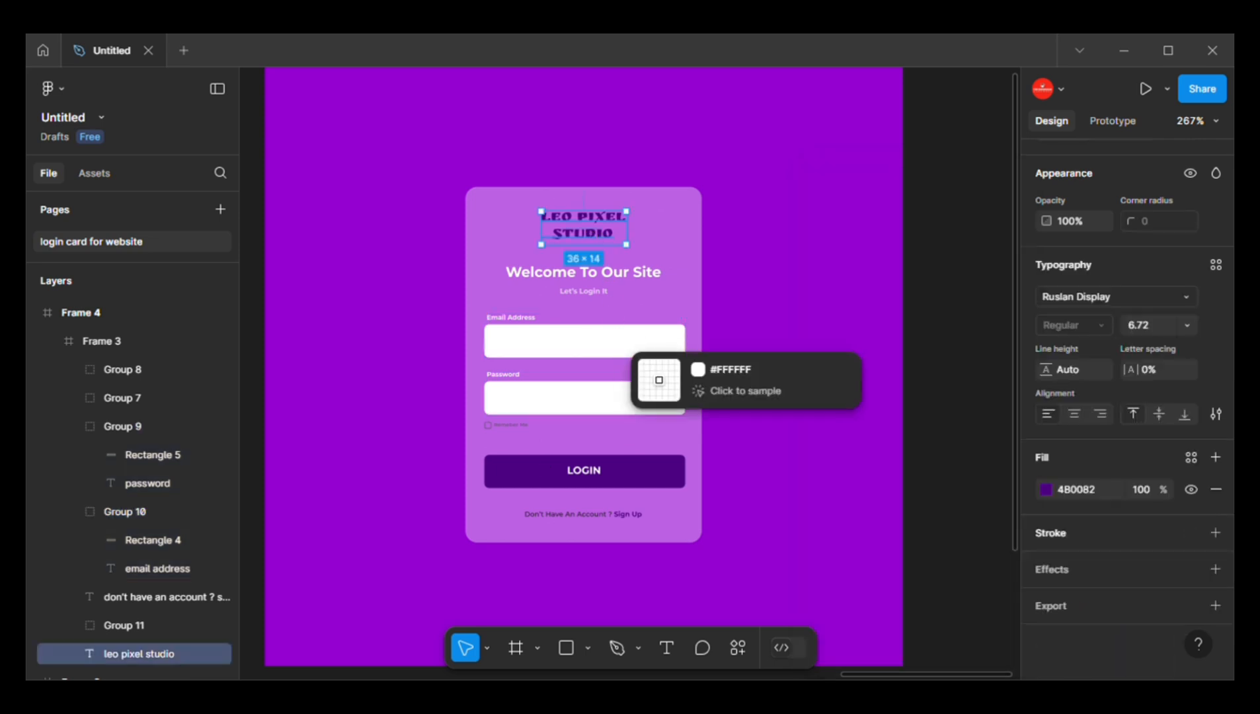
click(636, 390)
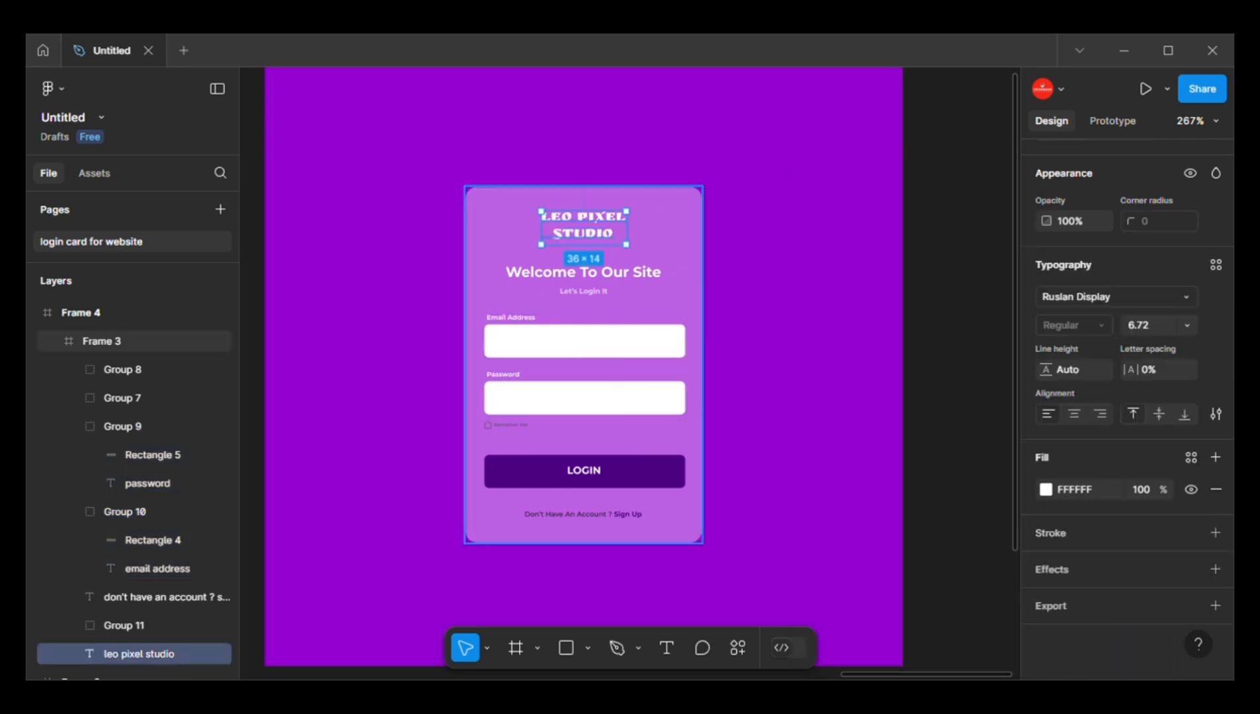
- Change the remember-me checkbox group's colour to FFFFFF, keeping 52% opacity
click(506, 428)
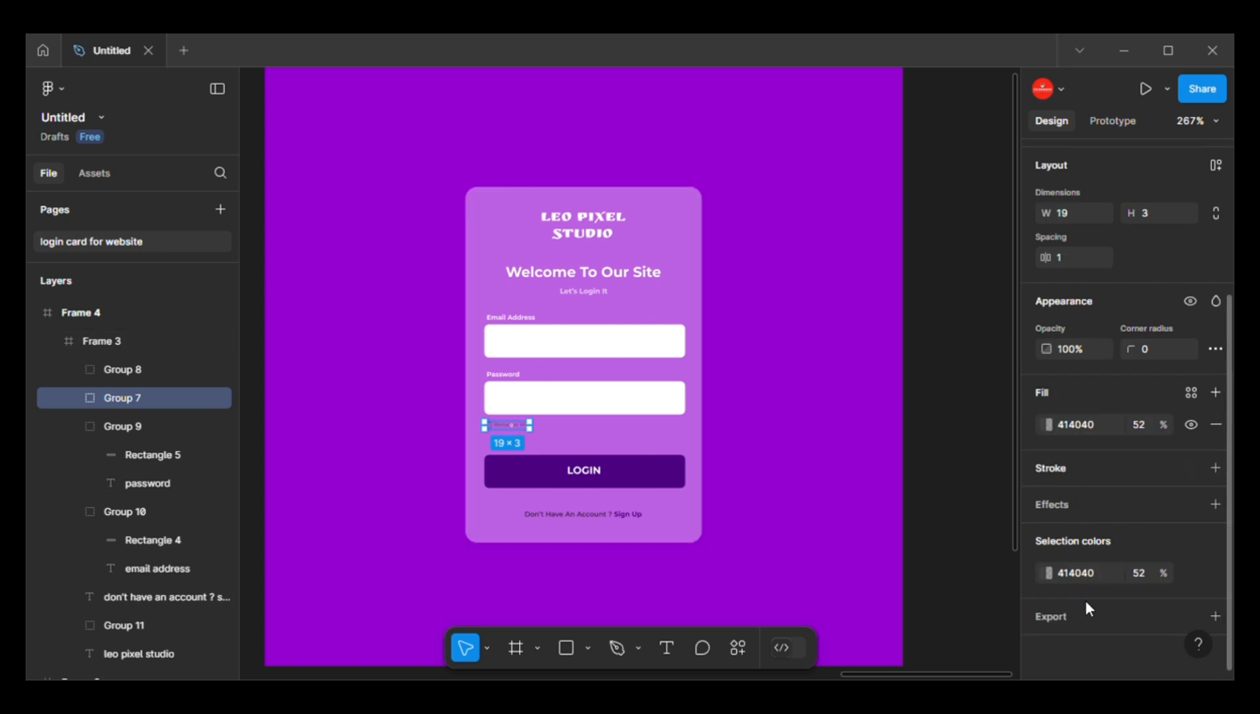
click(1047, 573)
click(826, 232)
drag(788, 212, 767, 188)
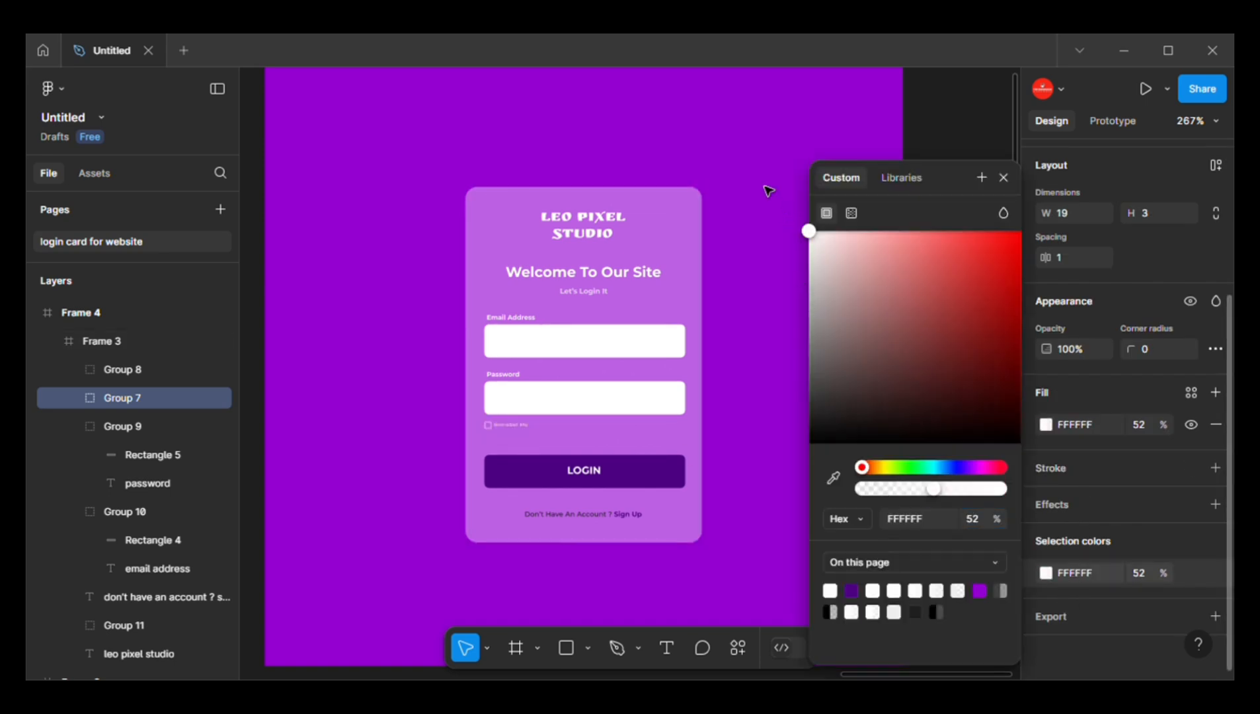
- Change the Don't Have An Account part of the sign-up line to FFFFFF, leaving Sign Up in purple
click(610, 519)
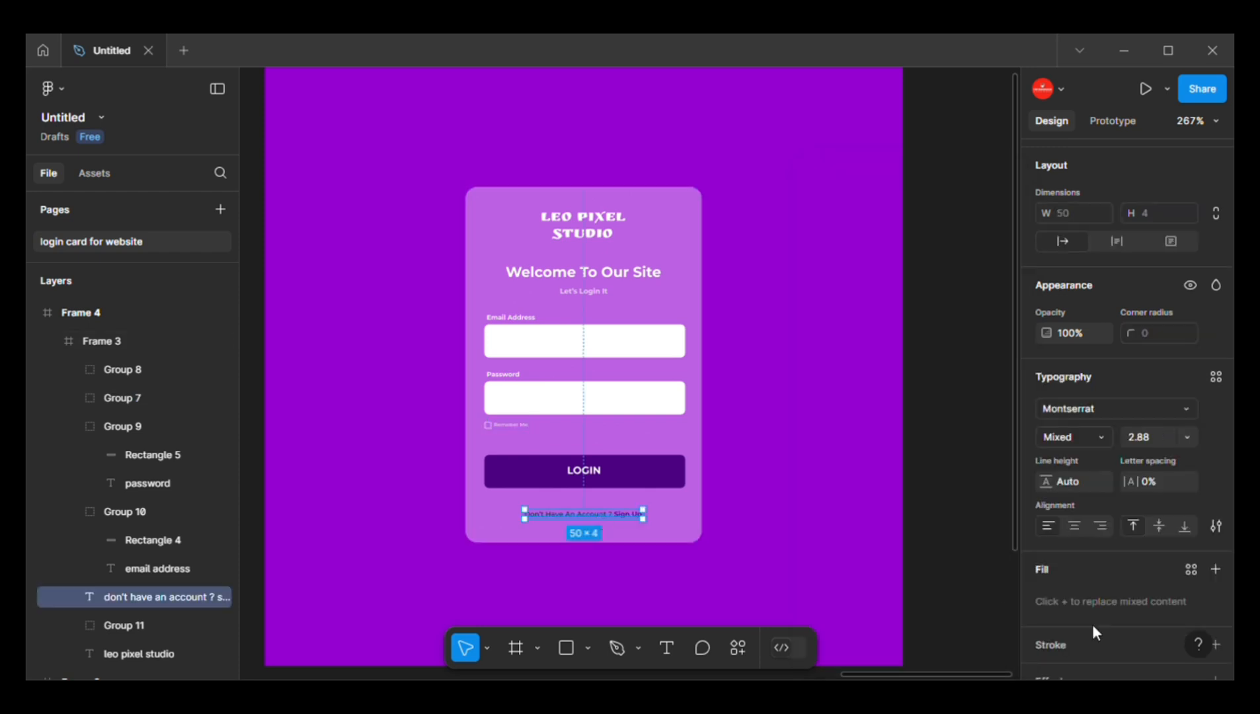
scroll(1088, 625, down, 3)
click(1045, 572)
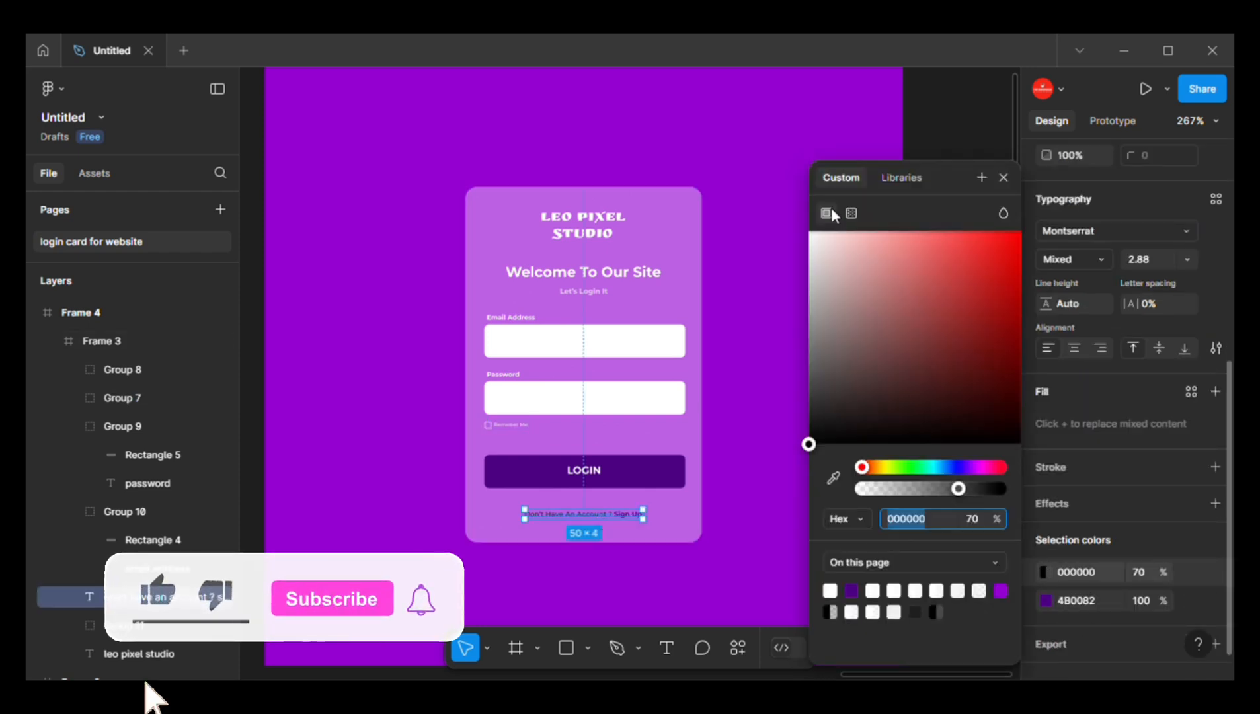
drag(793, 216, 774, 197)
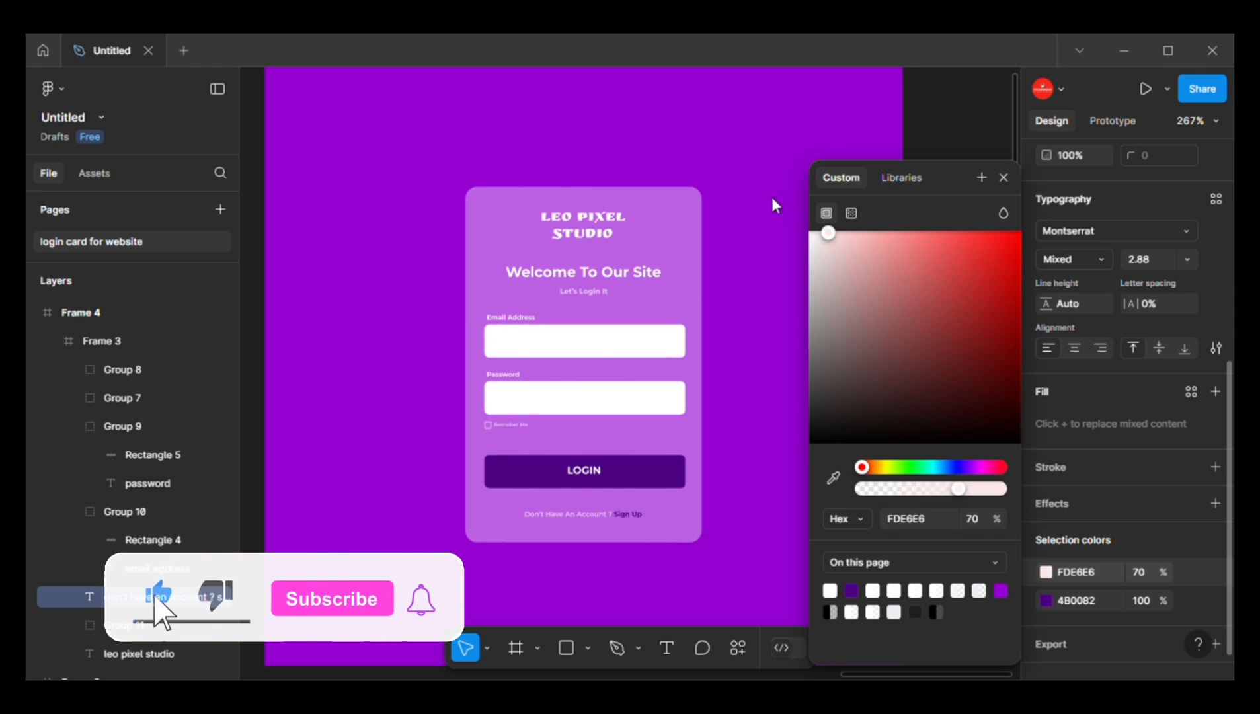
click(1006, 181)
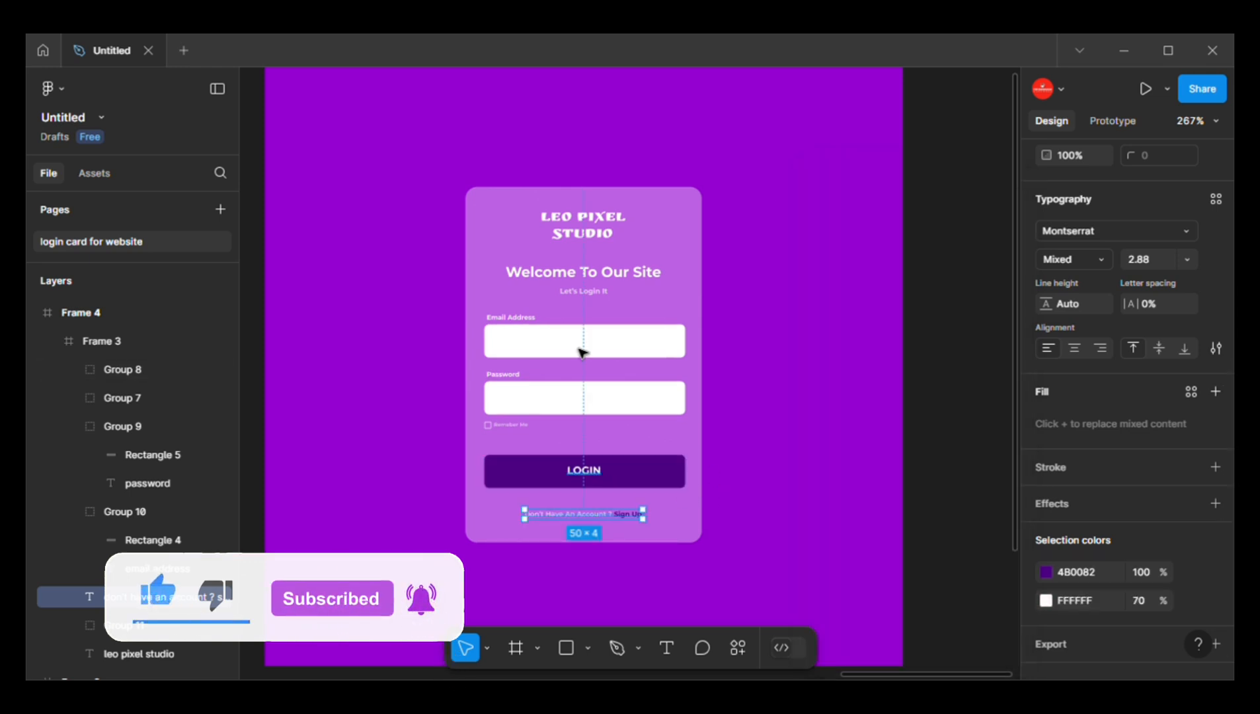
- Lower the FFFFFF fill opacity of the Email Address and Password input boxes together to 44%
scroll(575, 347, up, 1)
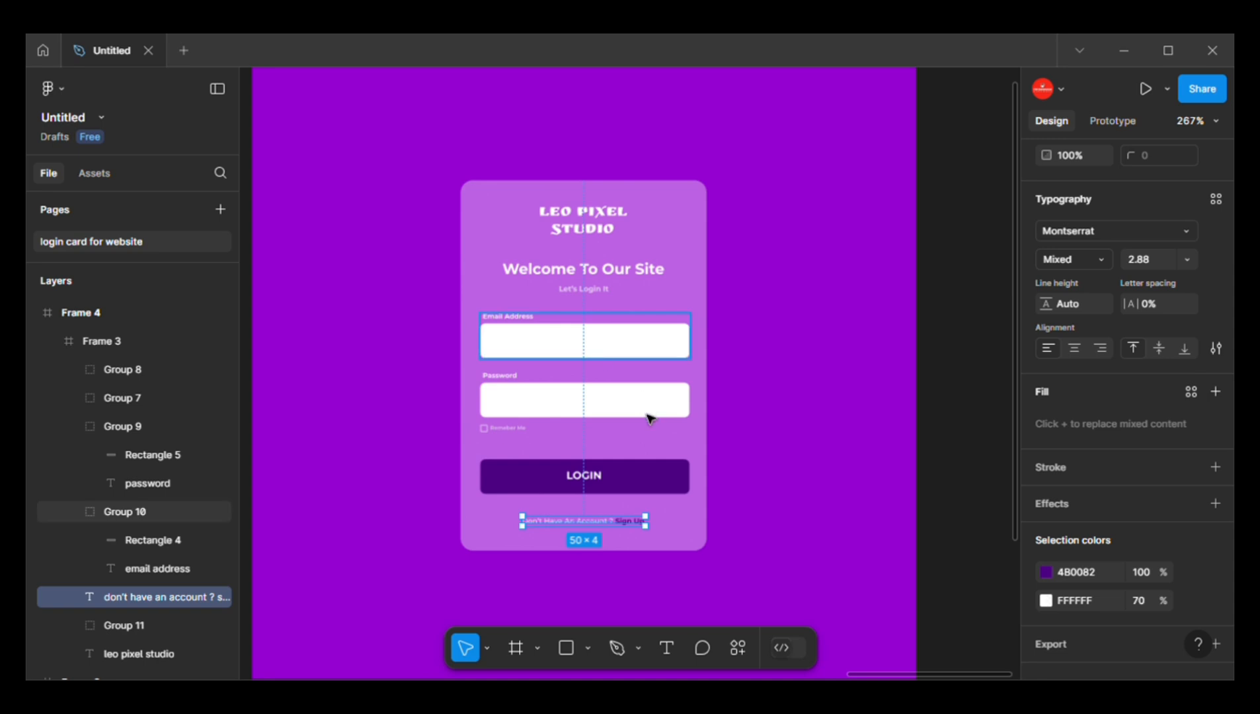
click(637, 348)
double_click(637, 349)
shift+click(639, 411)
shift+double_click(670, 415)
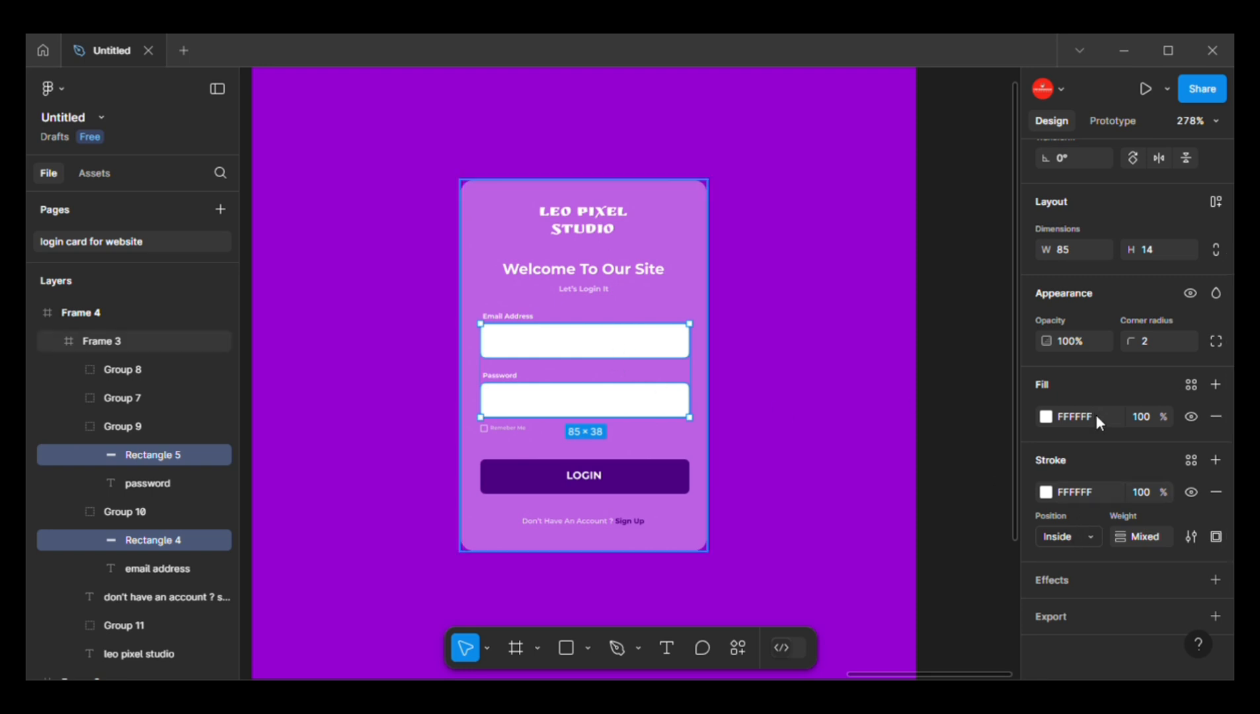
click(1046, 418)
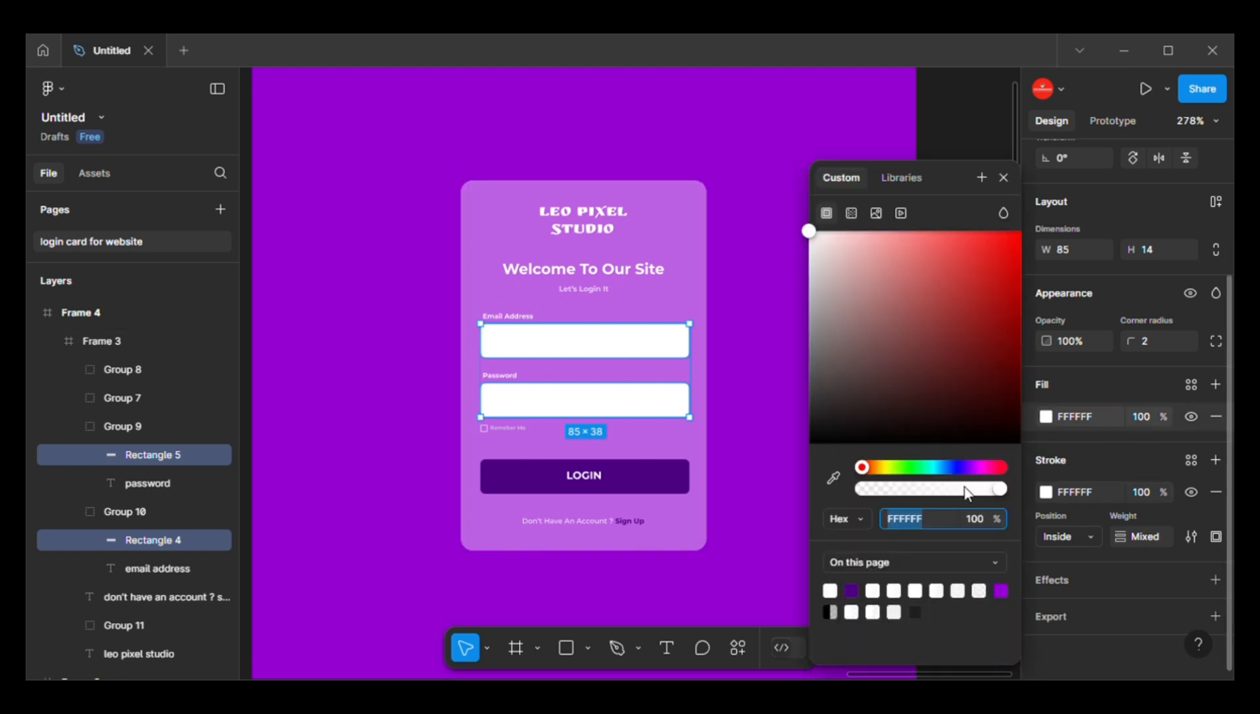
drag(957, 493, 924, 490)
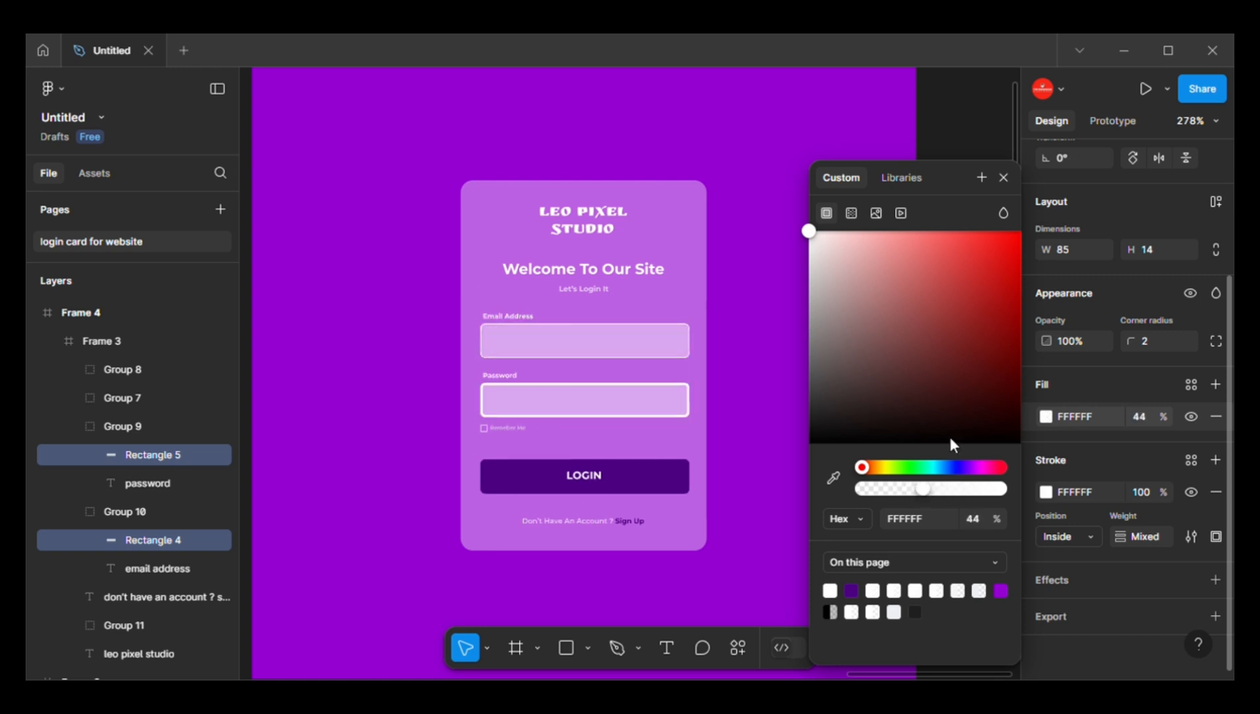
key(Escape)
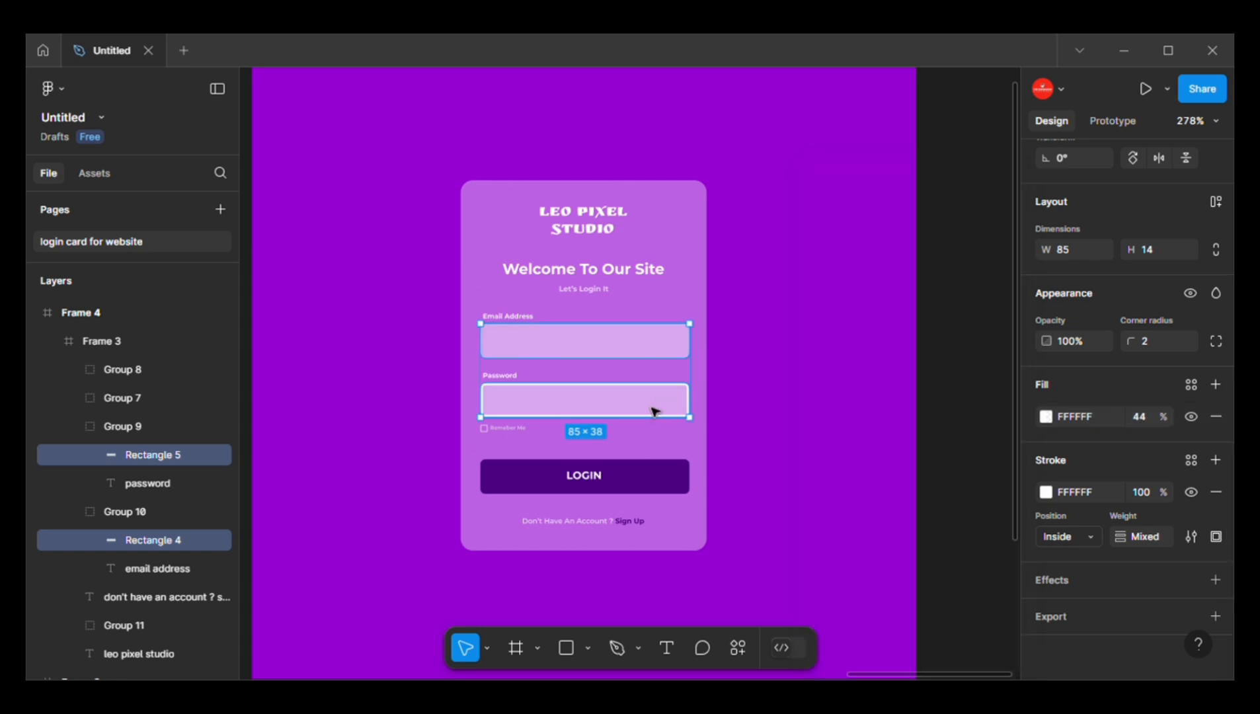
- Thin the Password input box's stroke to match the Email Address box's 0.3 stroke weight
shift+click(648, 350)
click(650, 351)
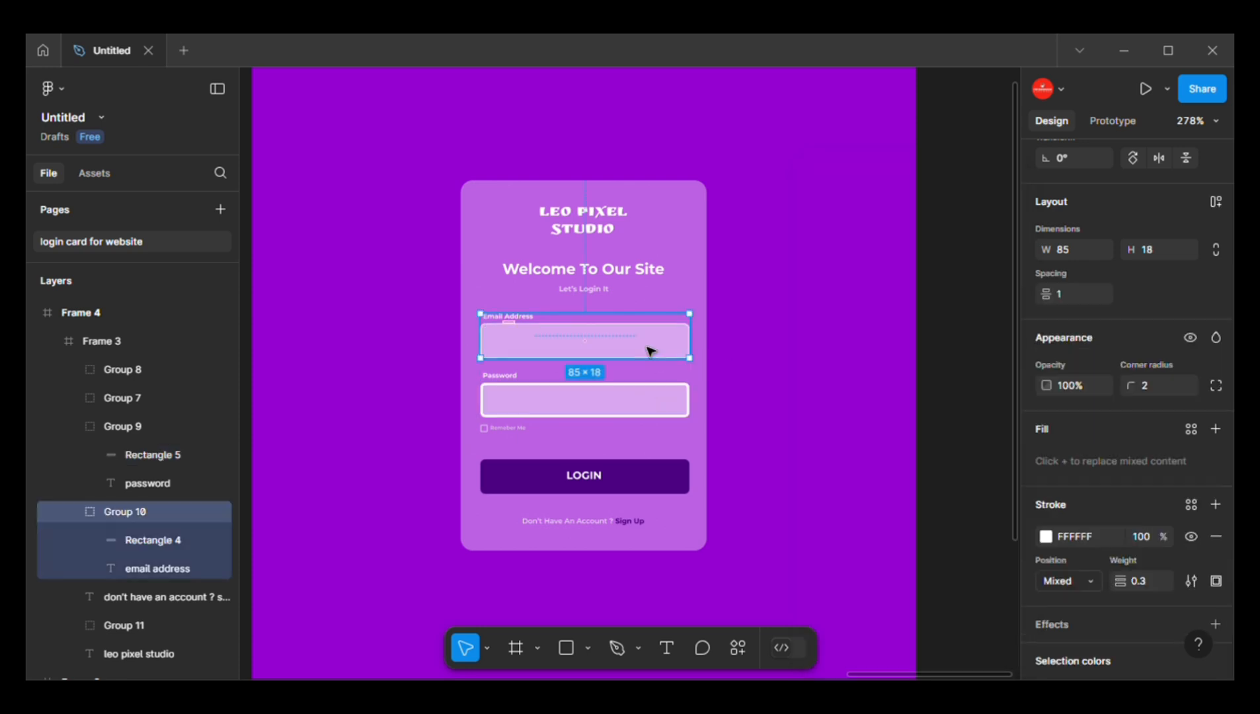
click(651, 351)
click(648, 414)
double_click(647, 413)
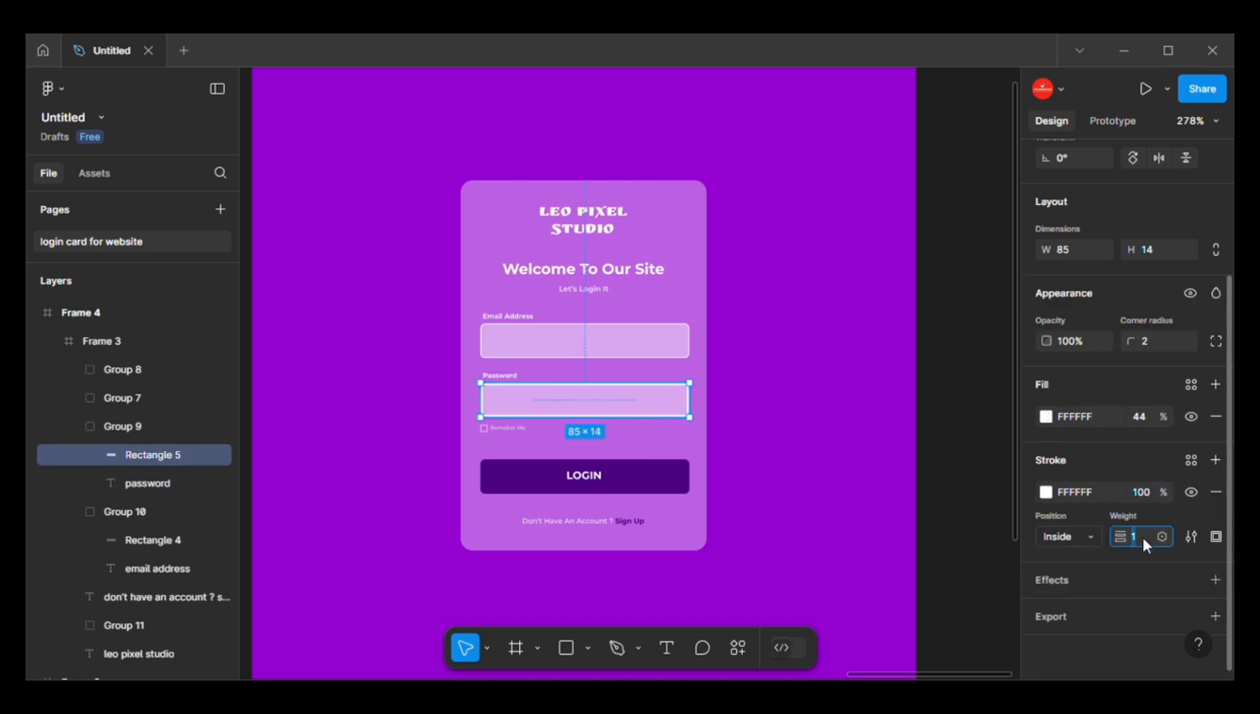
click(971, 472)
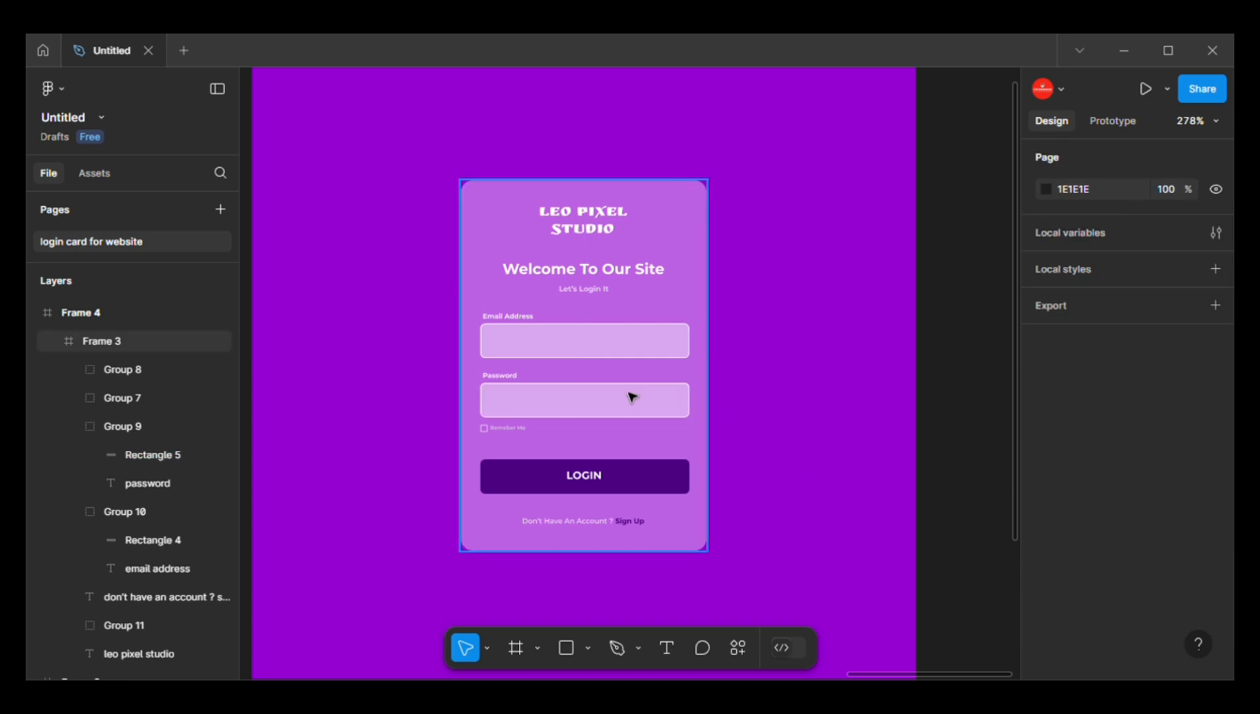
scroll(800, 395, up, 1)
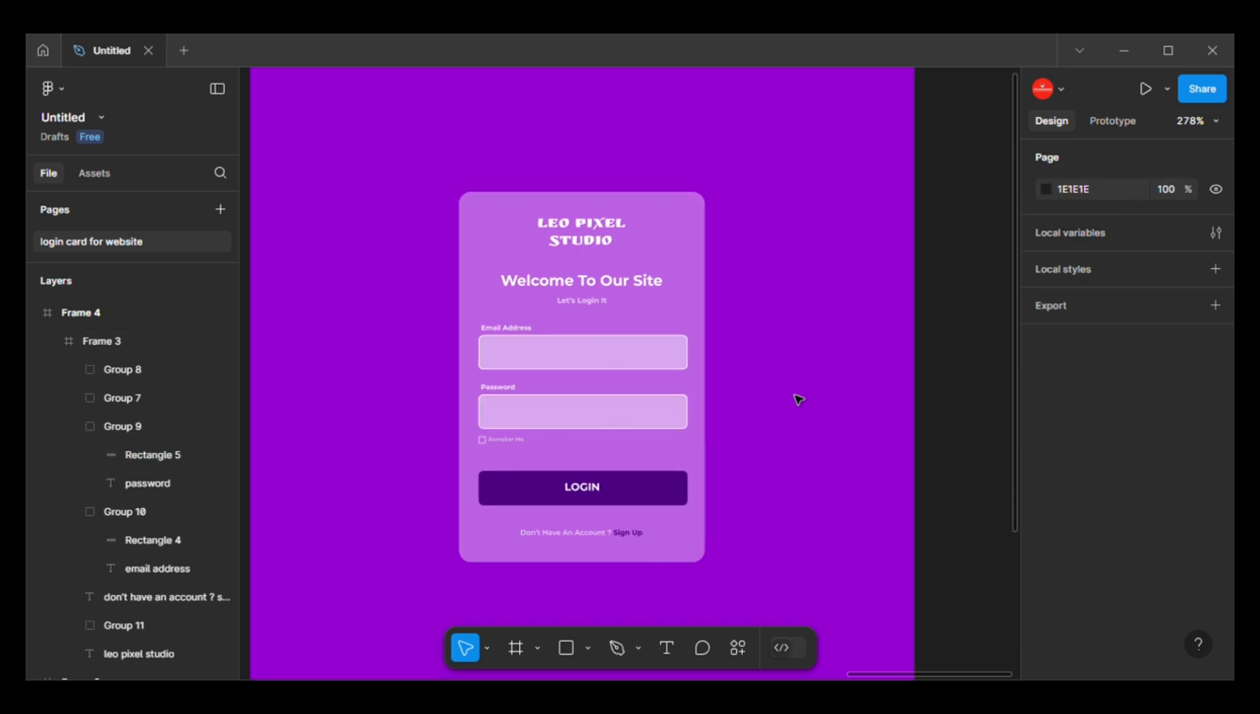